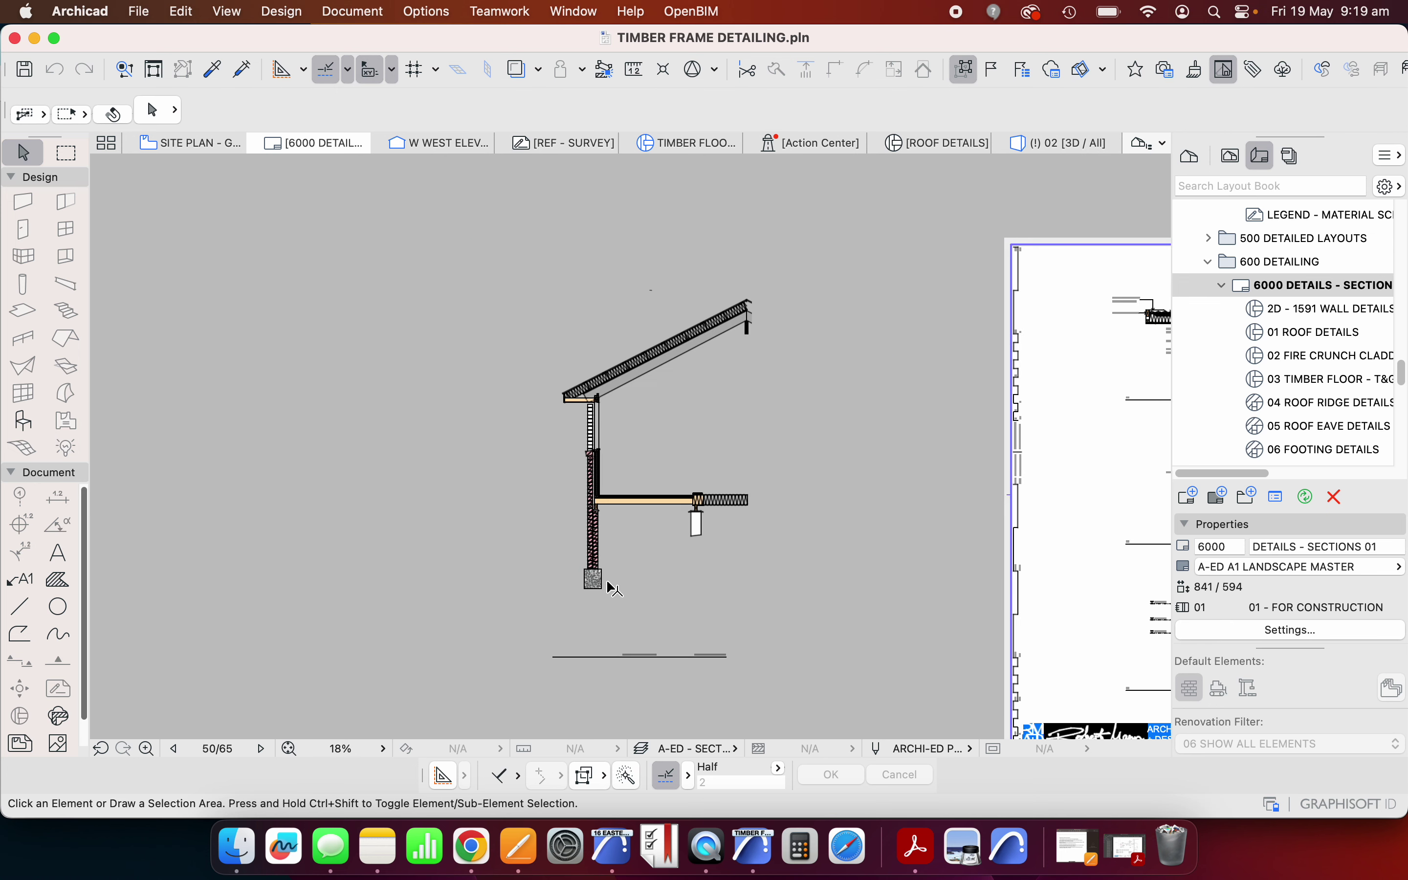
Draw a sloping ground line from beyond the concrete footing, through the base of the white pier, to past the floor's insulated end.
{"action": "scroll", "coordinate": [611, 589], "scroll_direction": "up", "scroll_amount": 4}
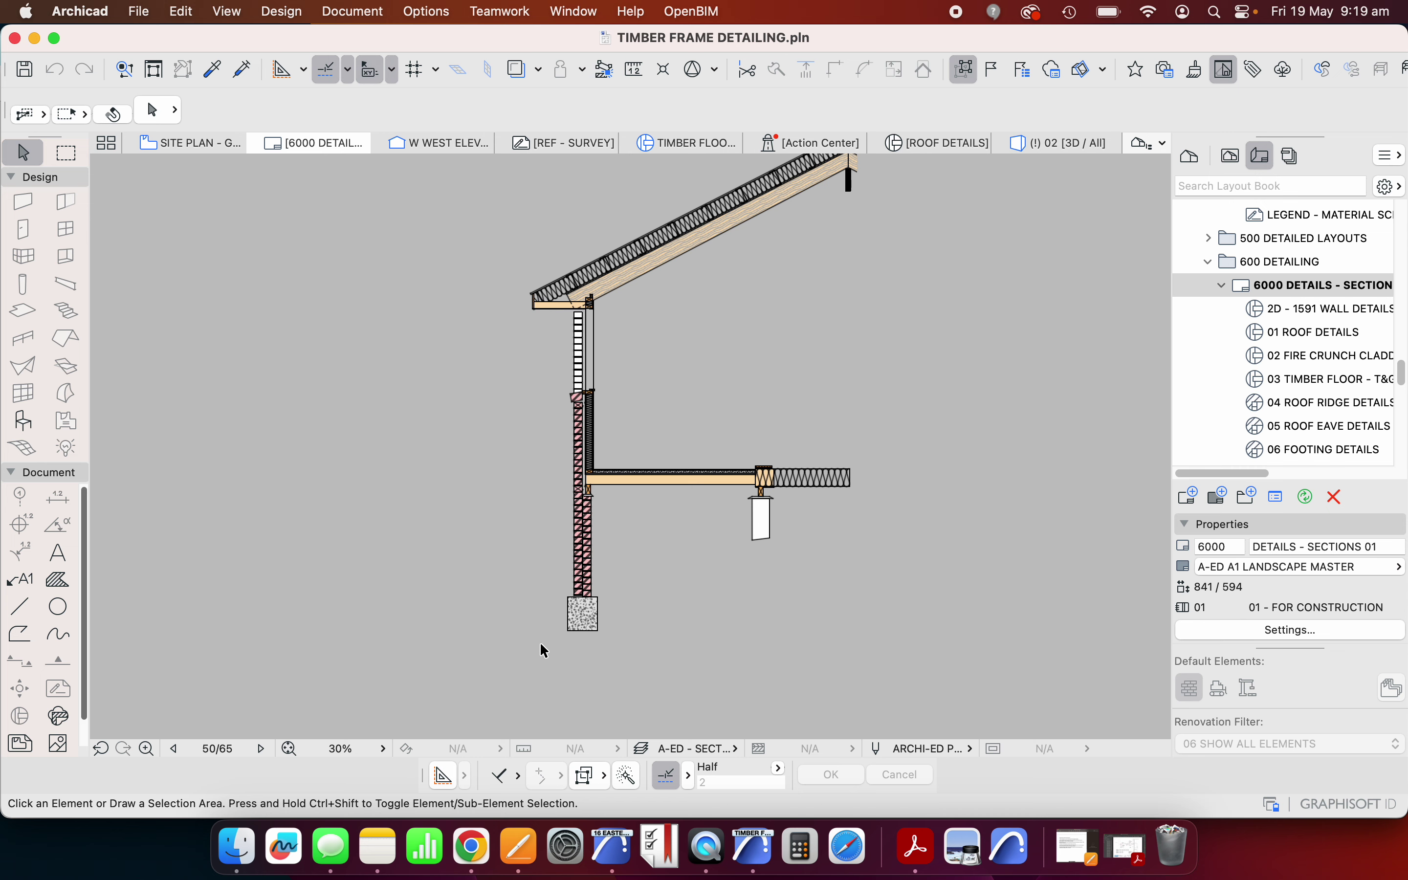
{"action": "scroll", "coordinate": [548, 603], "scroll_direction": "up", "scroll_amount": 1}
{"action": "scroll", "coordinate": [546, 598], "scroll_direction": "up", "scroll_amount": 1}
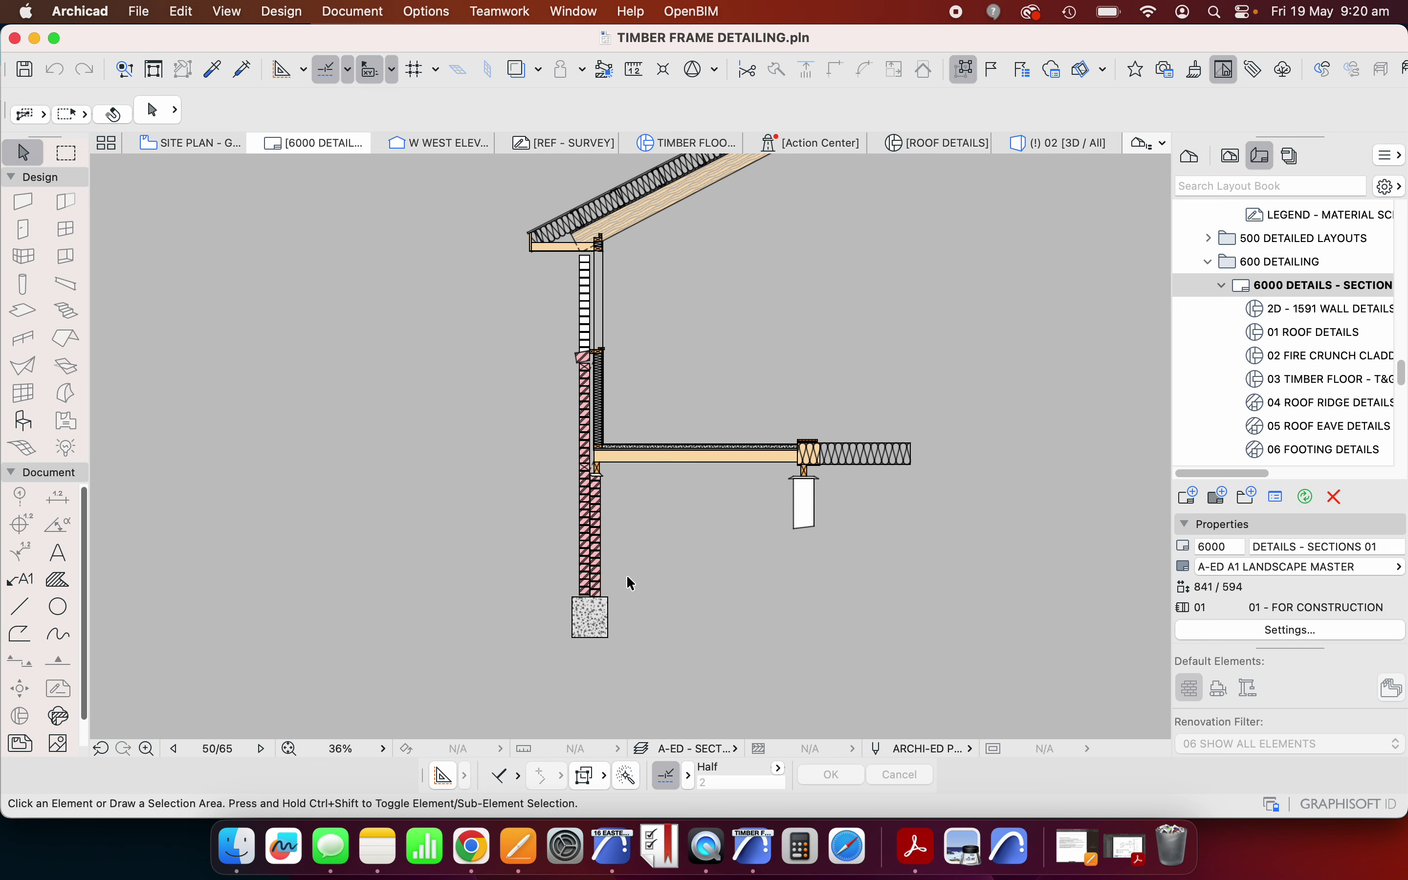
{"action": "scroll", "coordinate": [644, 586], "scroll_direction": "down", "scroll_amount": 3}
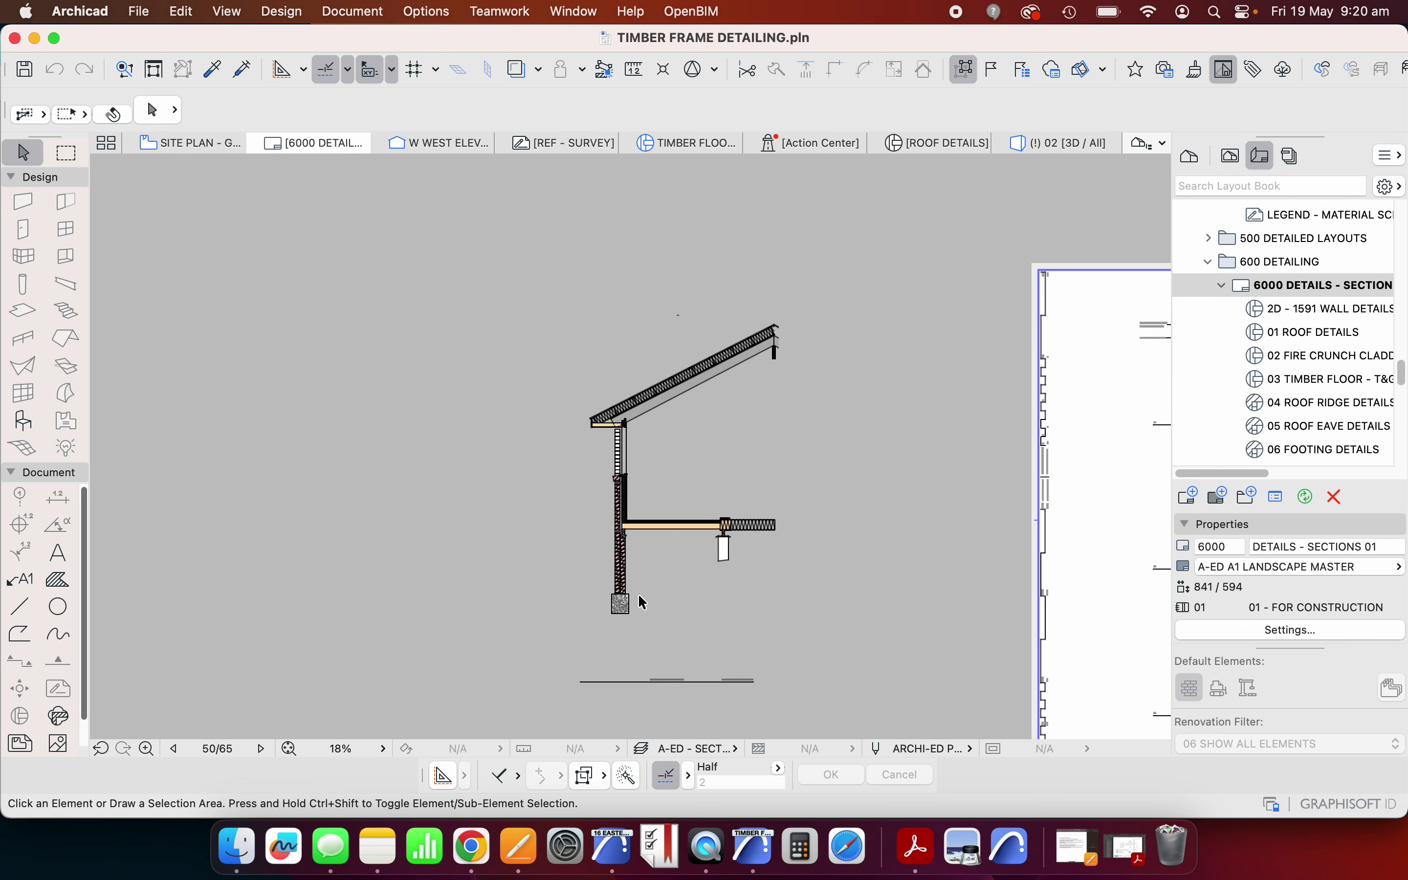
{"action": "scroll", "coordinate": [639, 593], "scroll_direction": "up", "scroll_amount": 4}
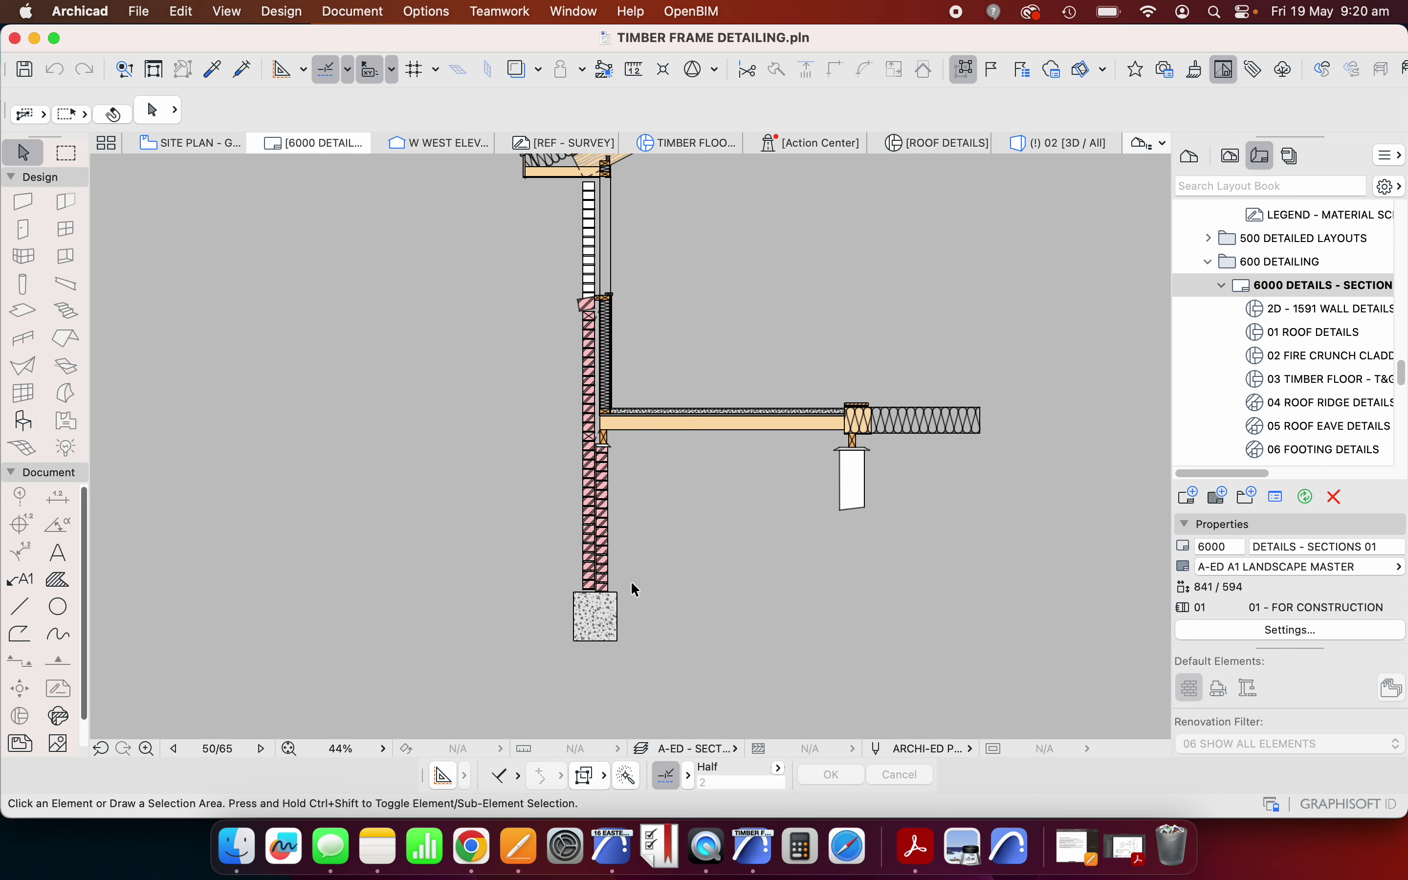
{"action": "scroll", "coordinate": [682, 554], "scroll_direction": "up", "scroll_amount": 2}
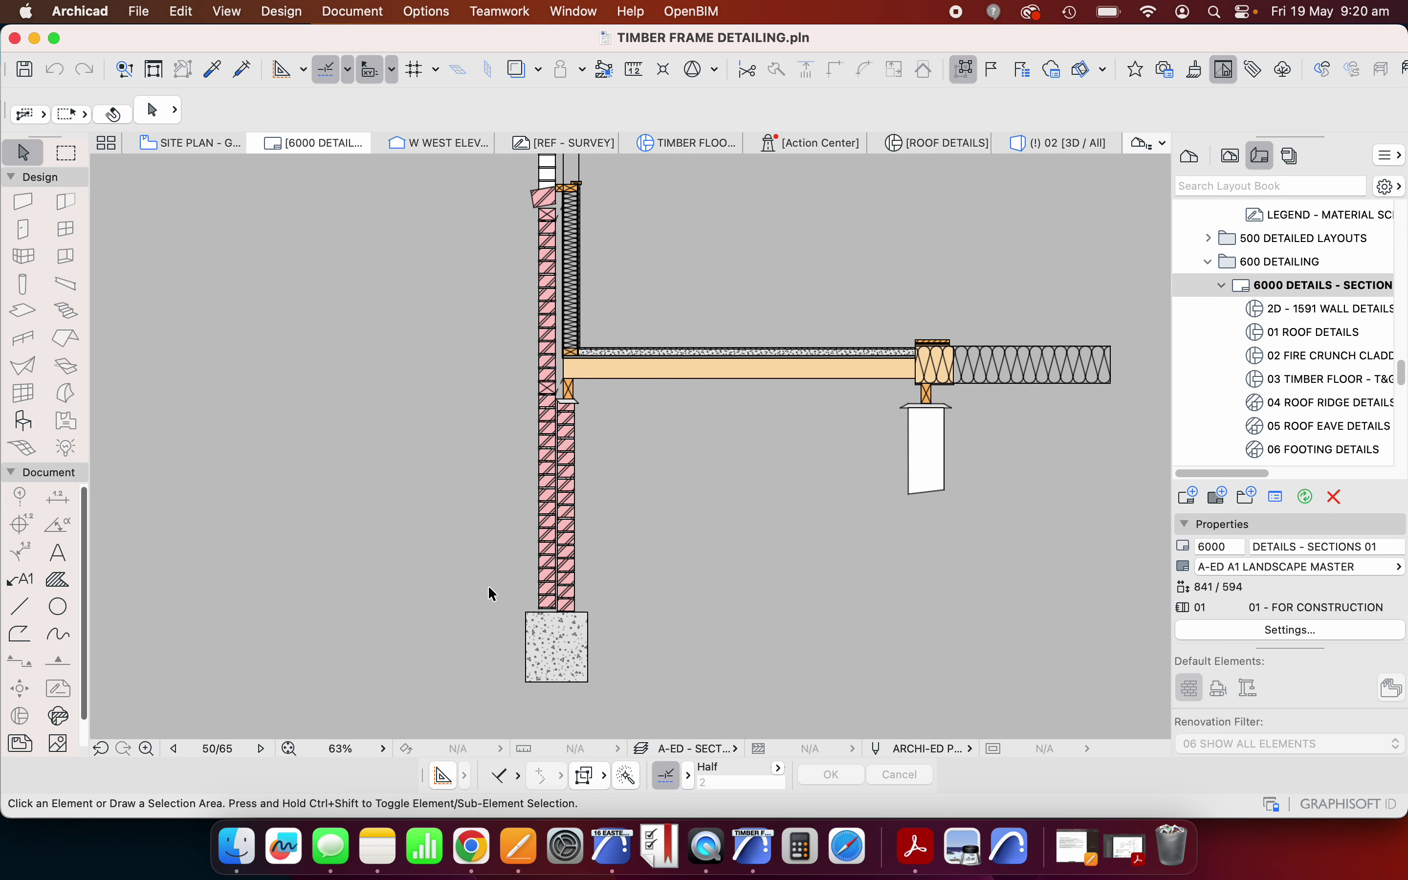
{"action": "scroll", "coordinate": [486, 588], "scroll_direction": "down", "scroll_amount": 1}
{"action": "left_click", "coordinate": [19, 609]}
{"action": "left_click", "coordinate": [473, 657]}
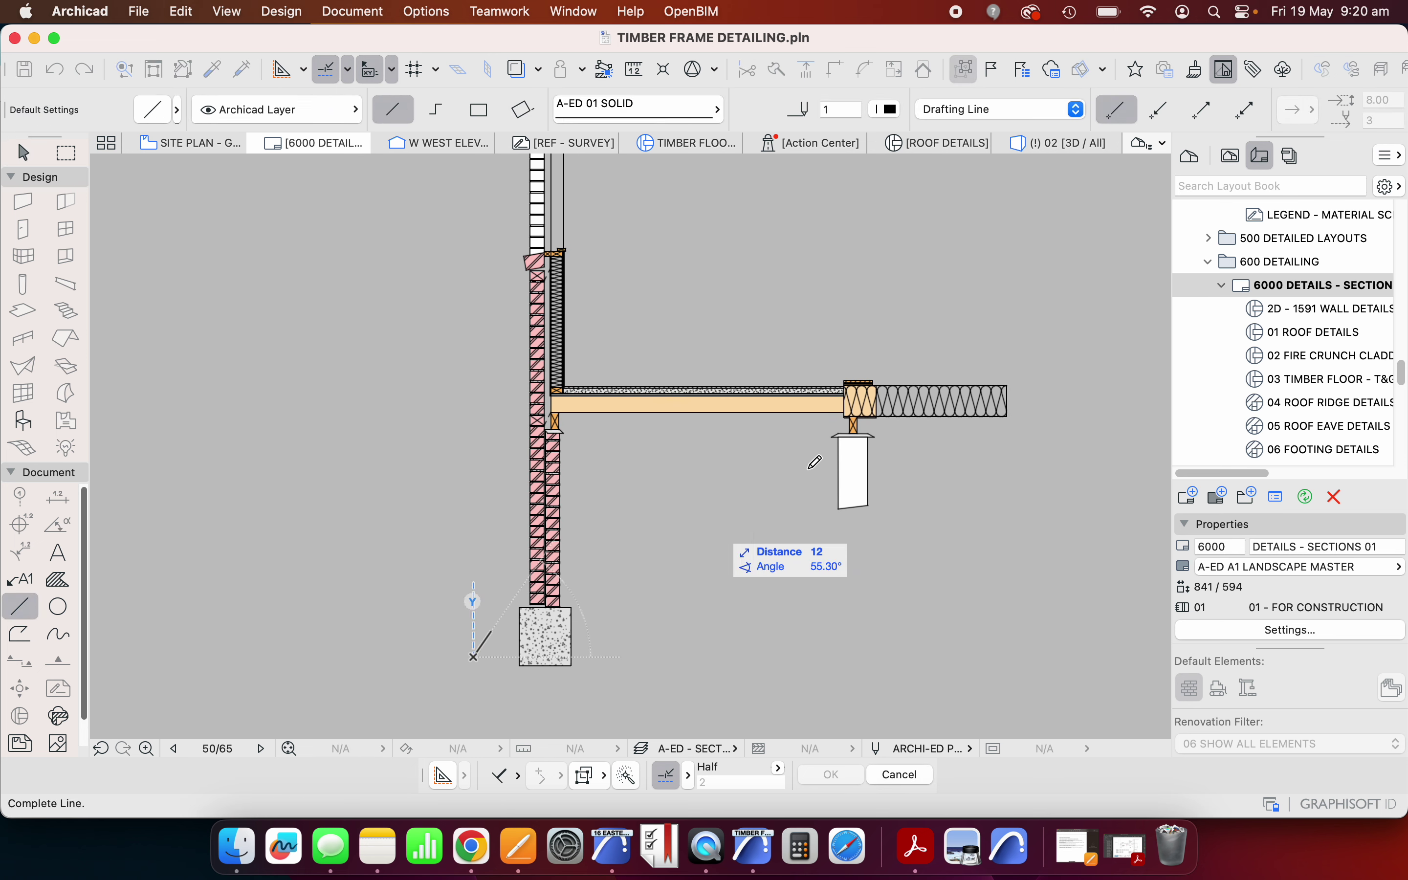
{"action": "left_click", "coordinate": [1113, 401]}
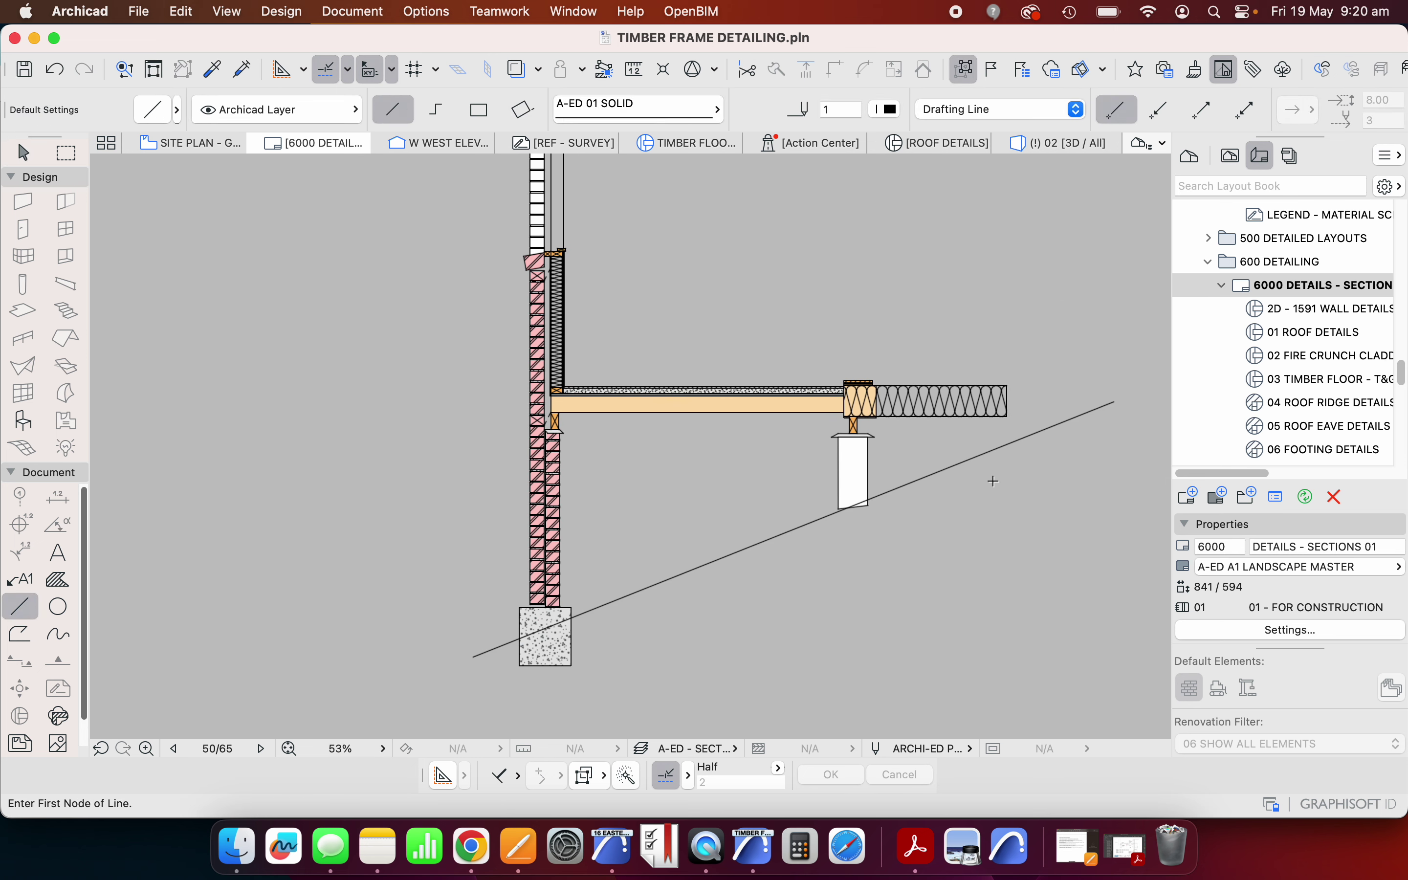
Examine the wall section from roof to footing against the sloping ground line, including the brick wall, timber floor and pier.
{"action": "scroll", "coordinate": [551, 593], "scroll_direction": "down", "scroll_amount": 4}
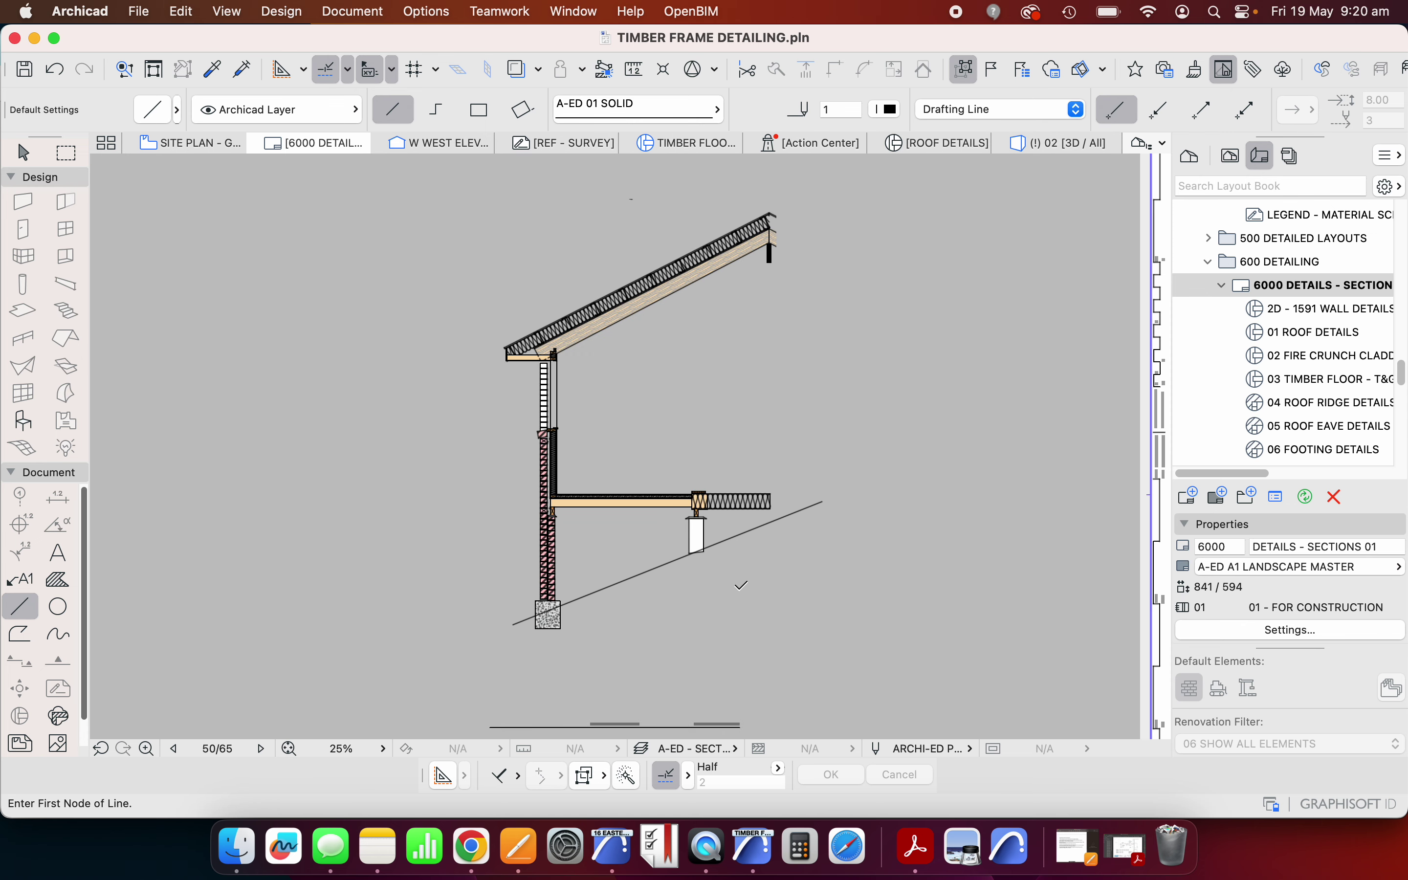
{"action": "scroll", "coordinate": [721, 563], "scroll_direction": "up", "scroll_amount": 3}
{"action": "scroll", "coordinate": [727, 553], "scroll_direction": "down", "scroll_amount": 4}
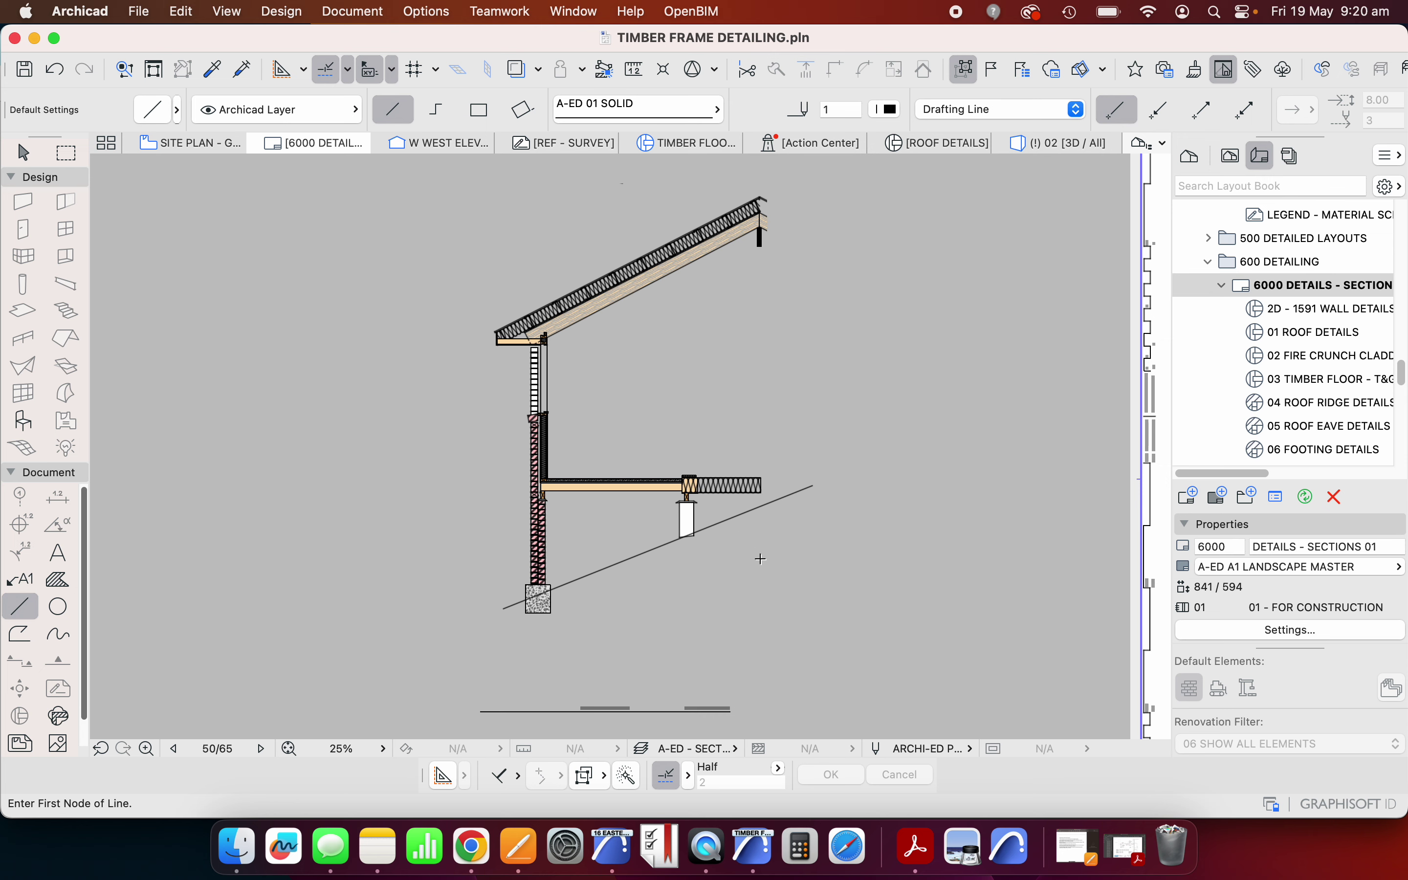
{"action": "scroll", "coordinate": [670, 489], "scroll_direction": "up", "scroll_amount": 3}
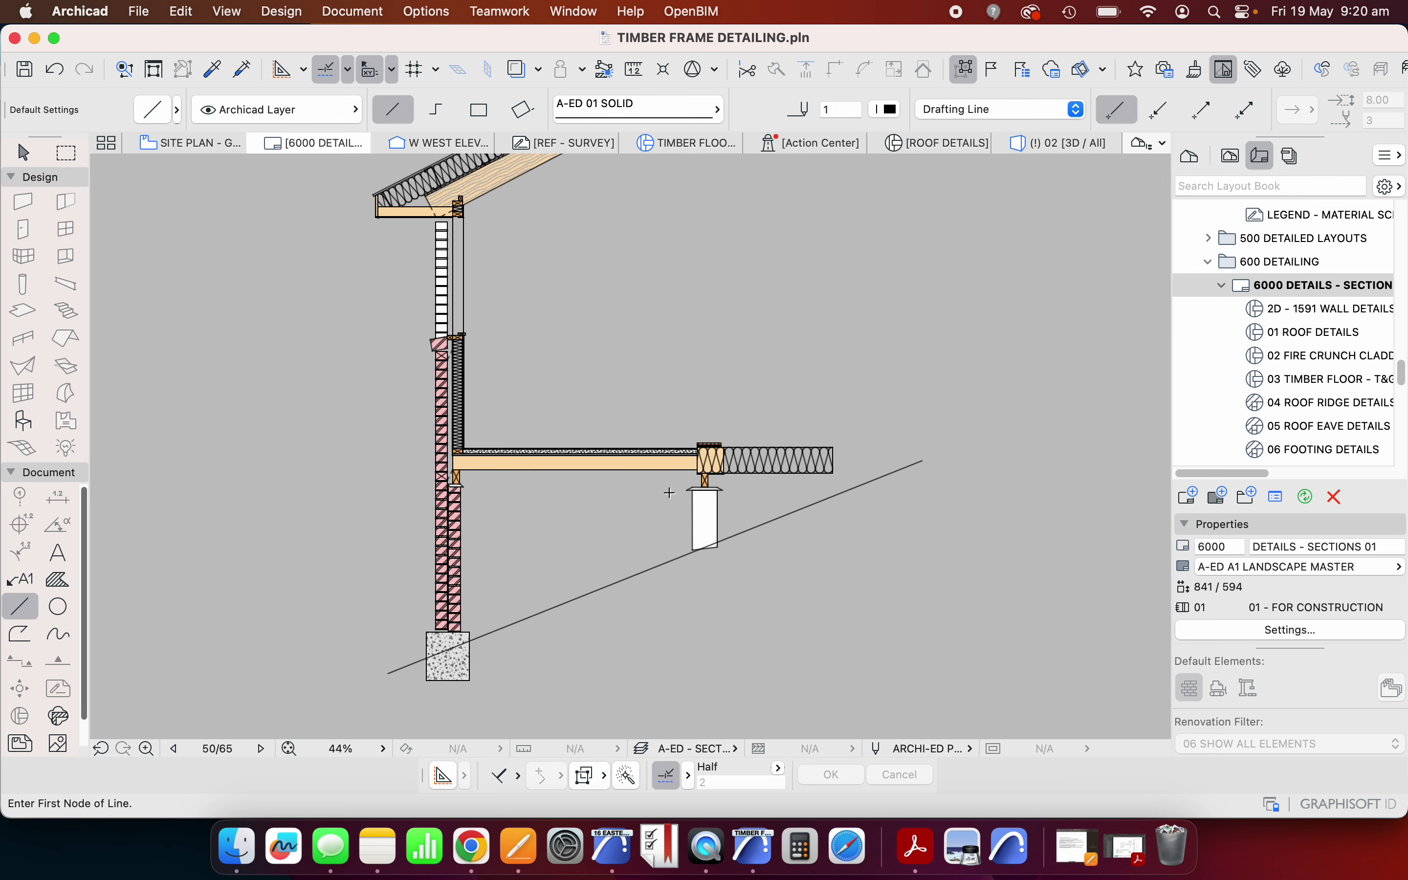
{"action": "scroll", "coordinate": [727, 492], "scroll_direction": "up", "scroll_amount": 4}
{"action": "scroll", "coordinate": [733, 490], "scroll_direction": "down", "scroll_amount": 3}
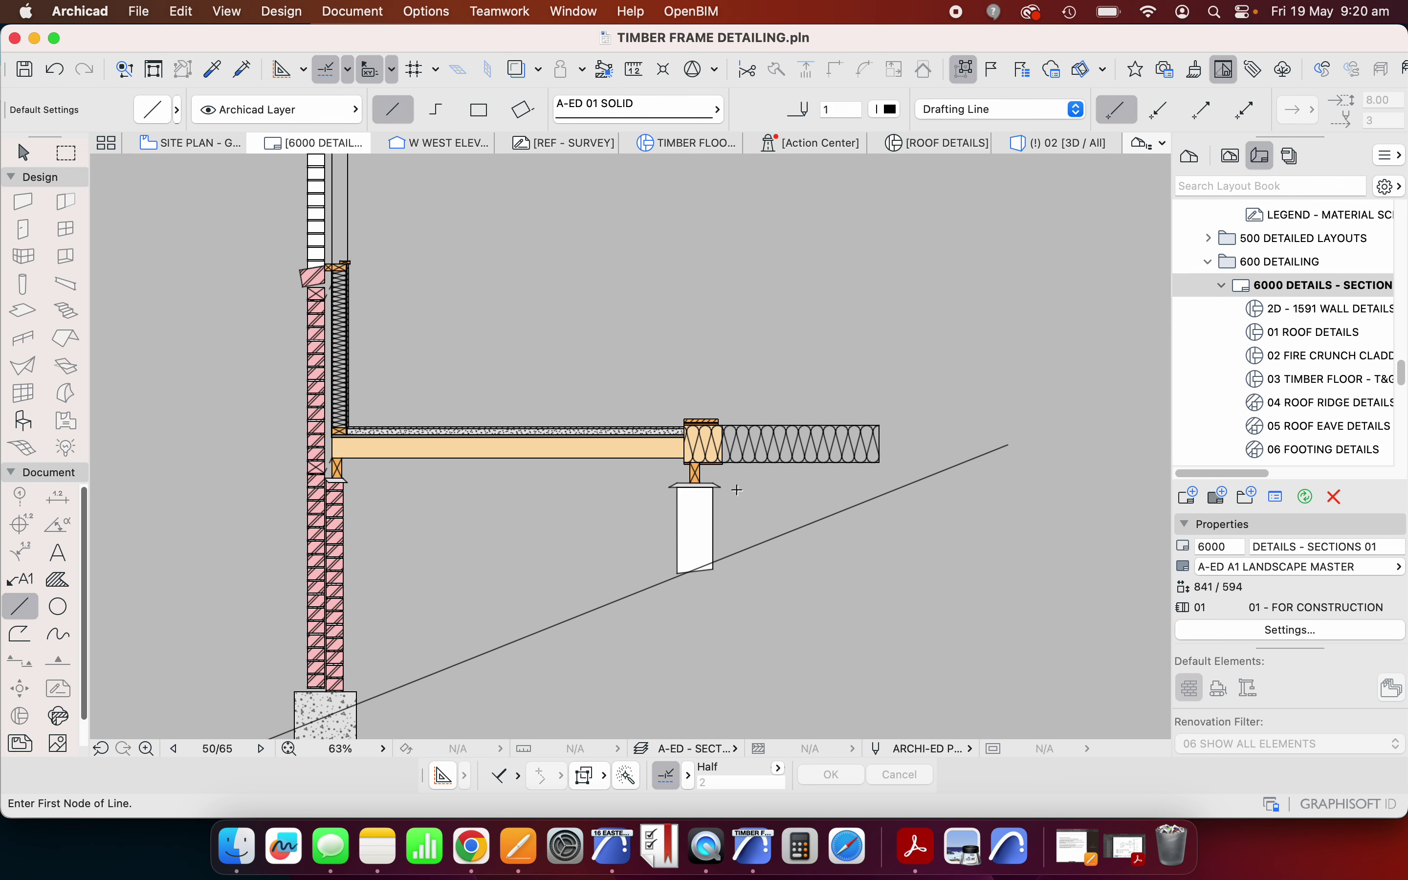
{"action": "scroll", "coordinate": [722, 460], "scroll_direction": "down", "scroll_amount": 3}
{"action": "scroll", "coordinate": [725, 459], "scroll_direction": "down", "scroll_amount": 1}
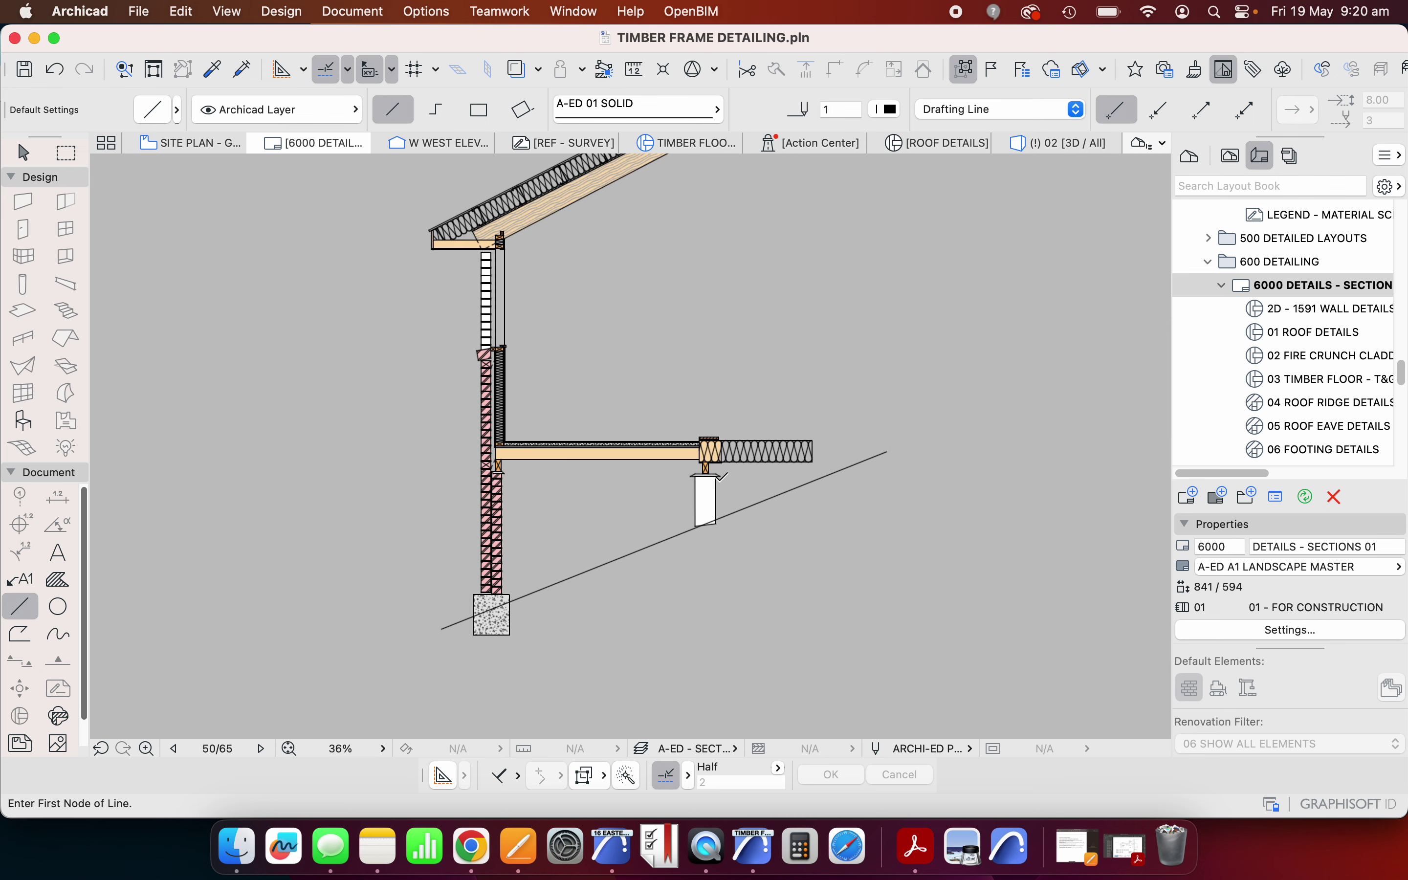
{"action": "scroll", "coordinate": [678, 458], "scroll_direction": "up", "scroll_amount": 4}
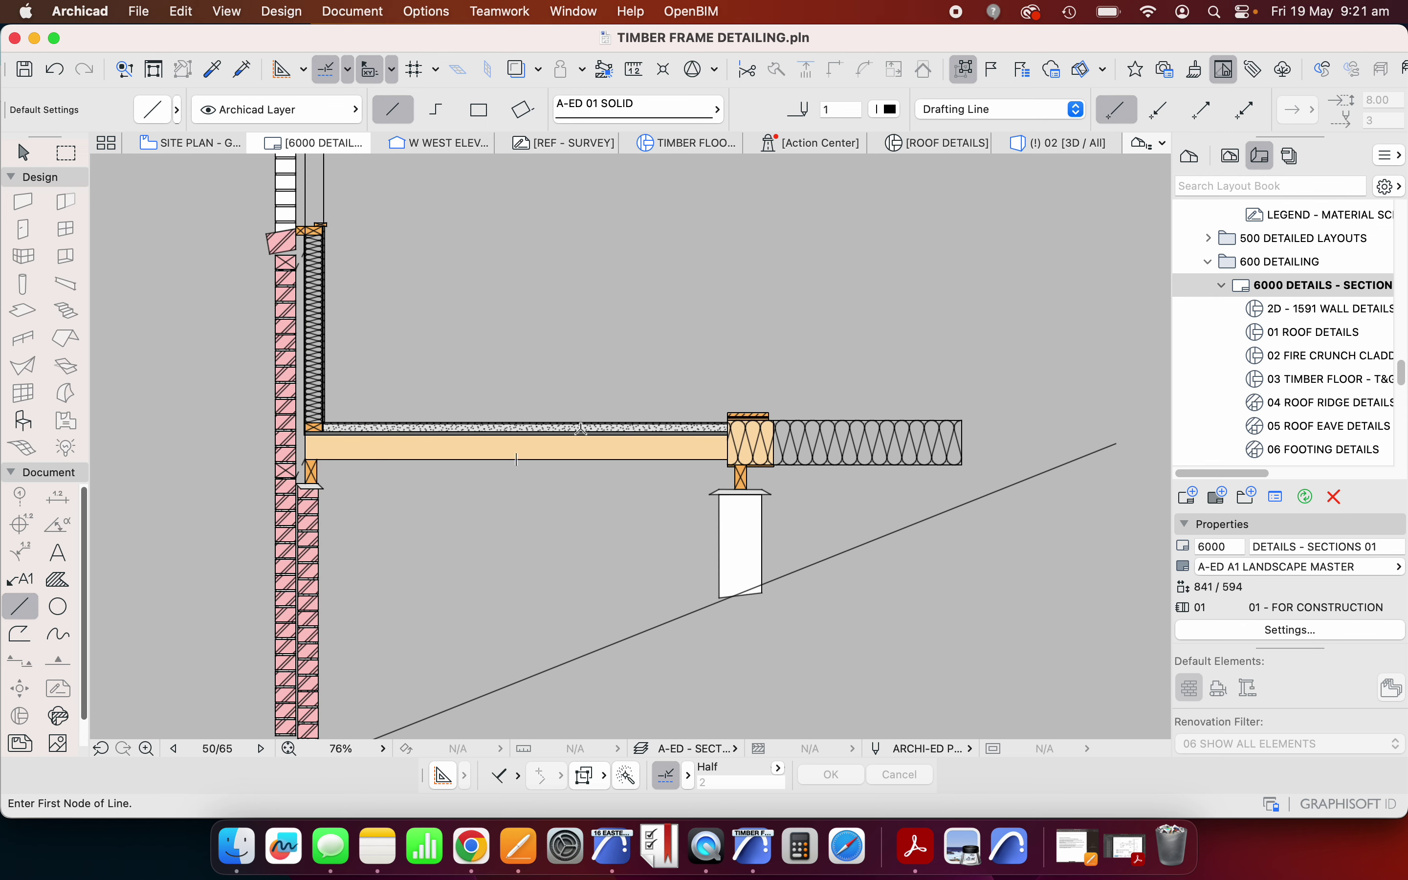
{"action": "scroll", "coordinate": [647, 449], "scroll_direction": "down", "scroll_amount": 8}
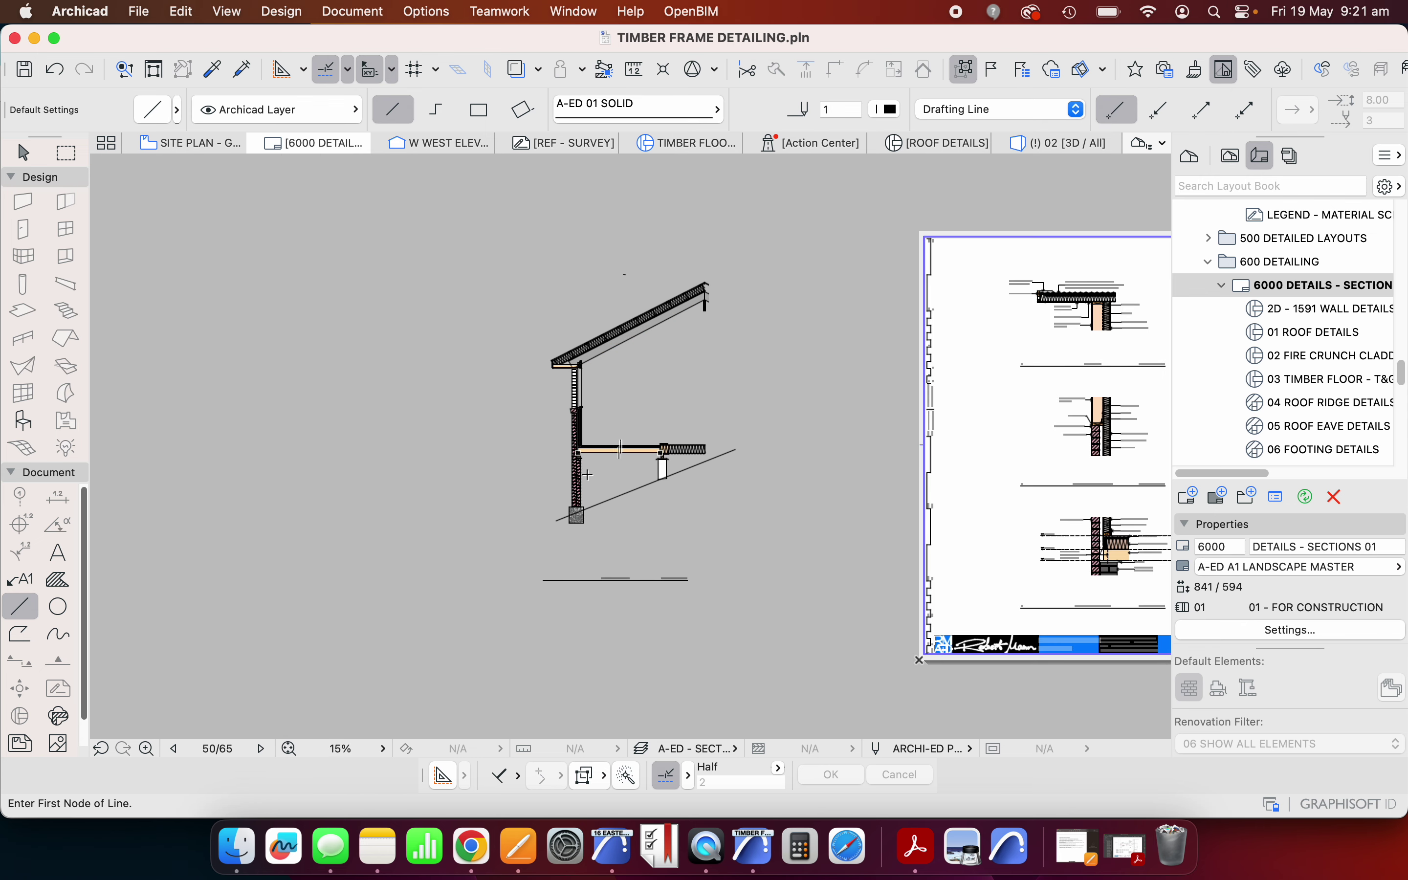
{"action": "scroll", "coordinate": [600, 482], "scroll_direction": "up", "scroll_amount": 3}
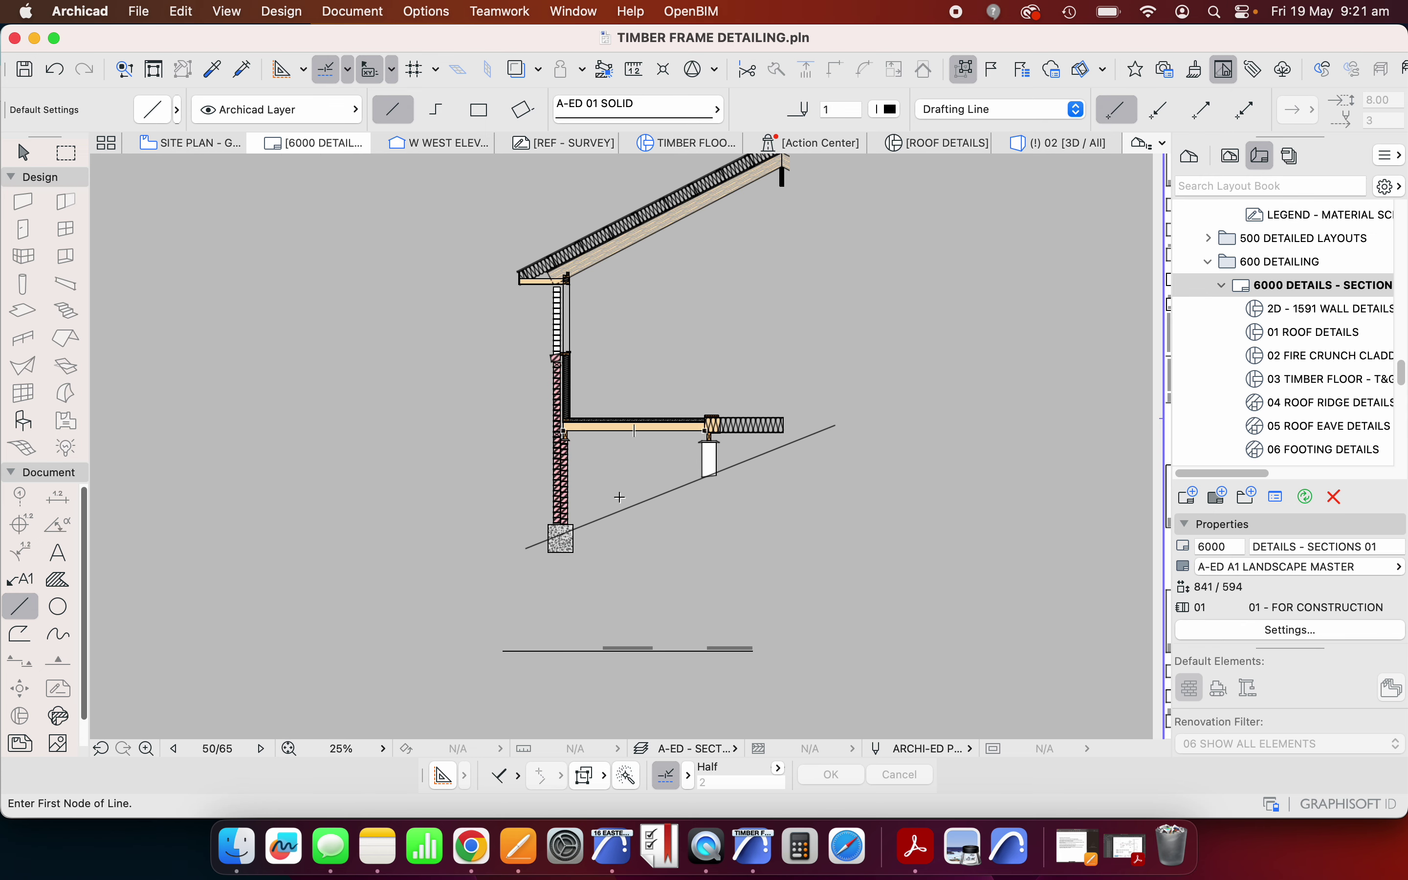
{"action": "scroll", "coordinate": [479, 391], "scroll_direction": "up", "scroll_amount": 2}
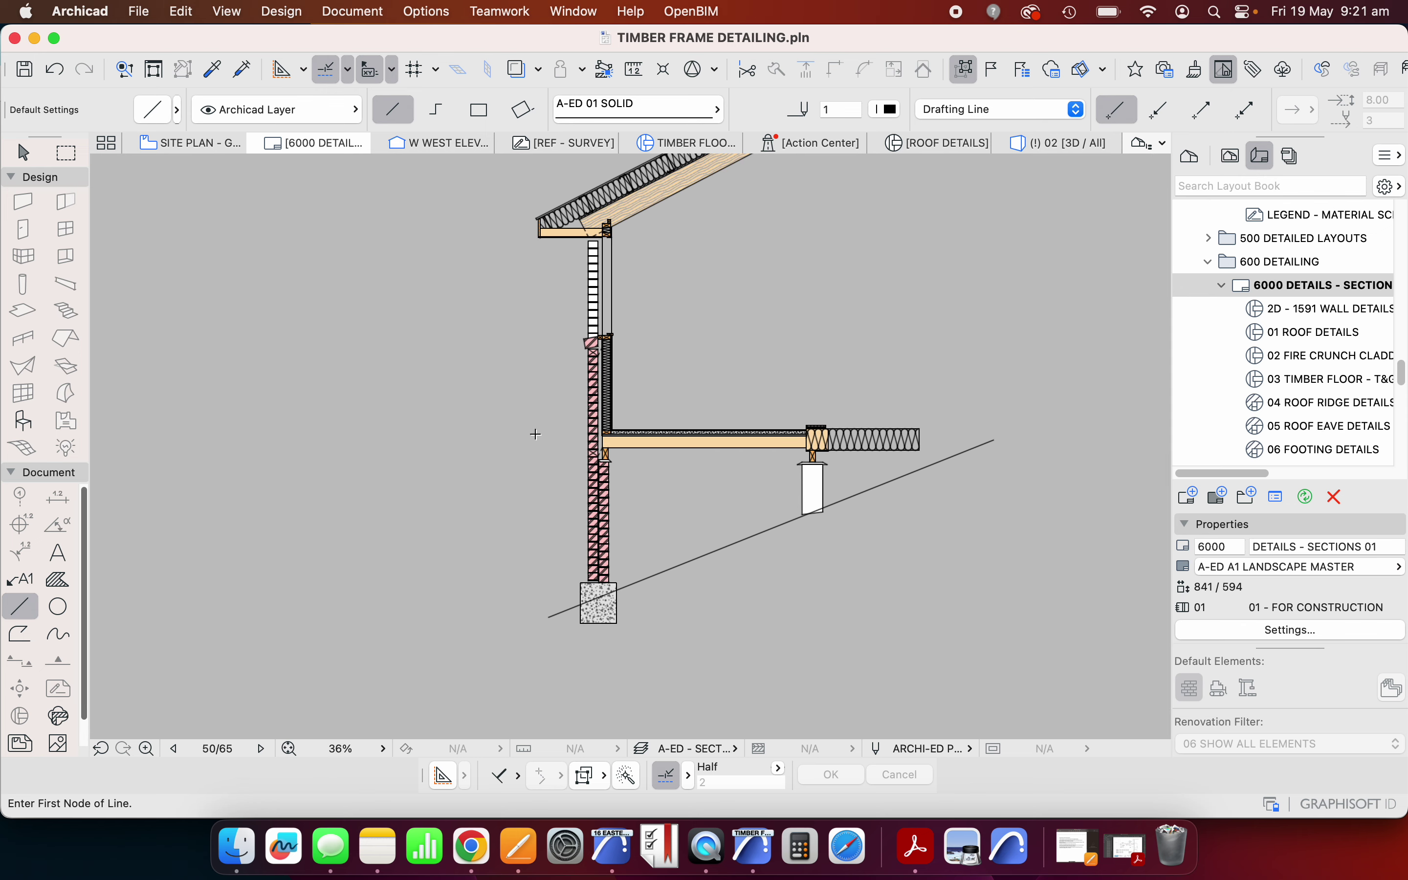
{"action": "scroll", "coordinate": [551, 608], "scroll_direction": "up", "scroll_amount": 2}
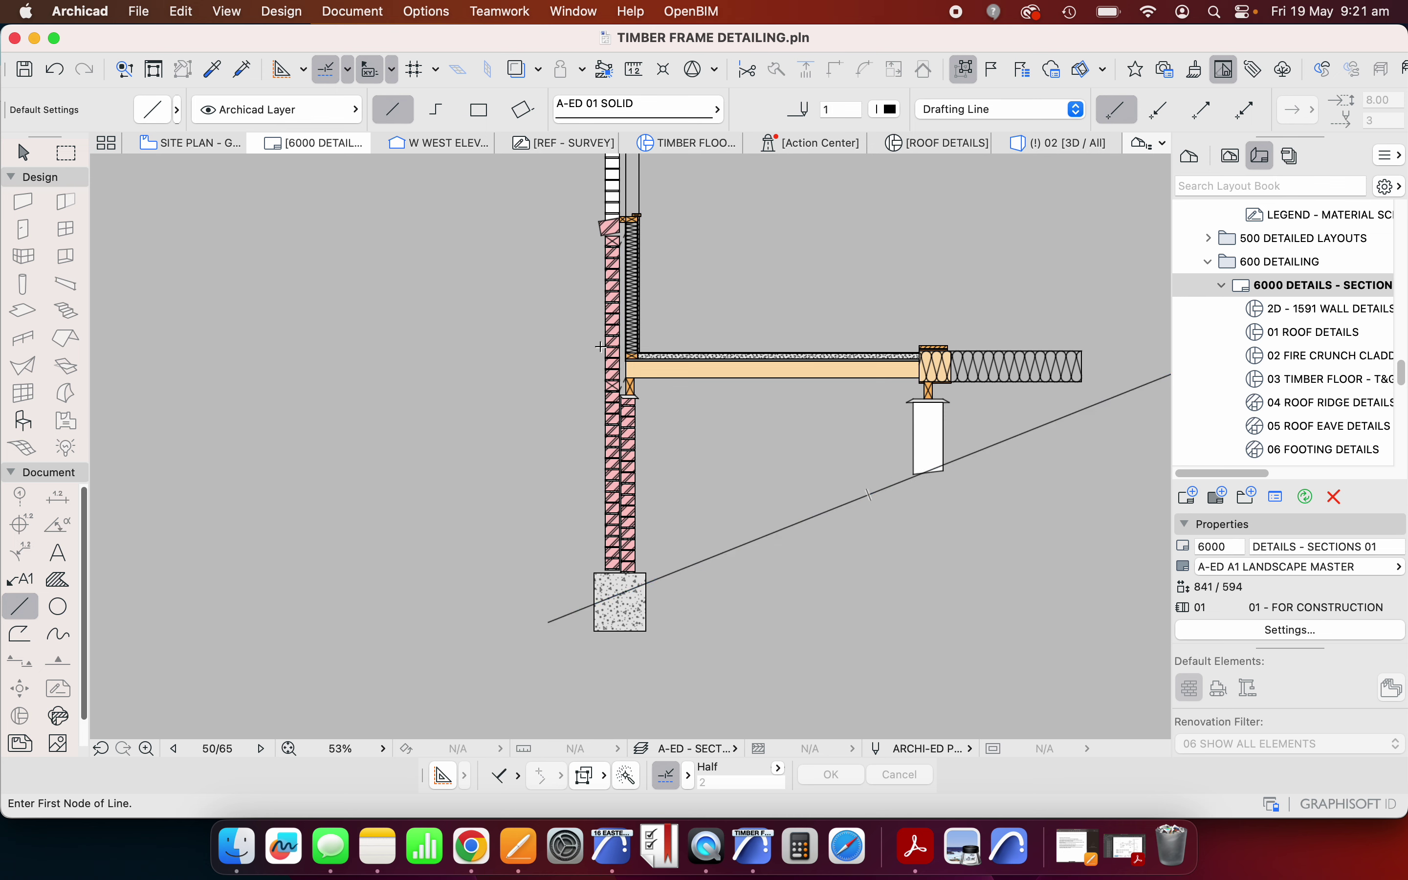
{"action": "key", "text": "Escape"}
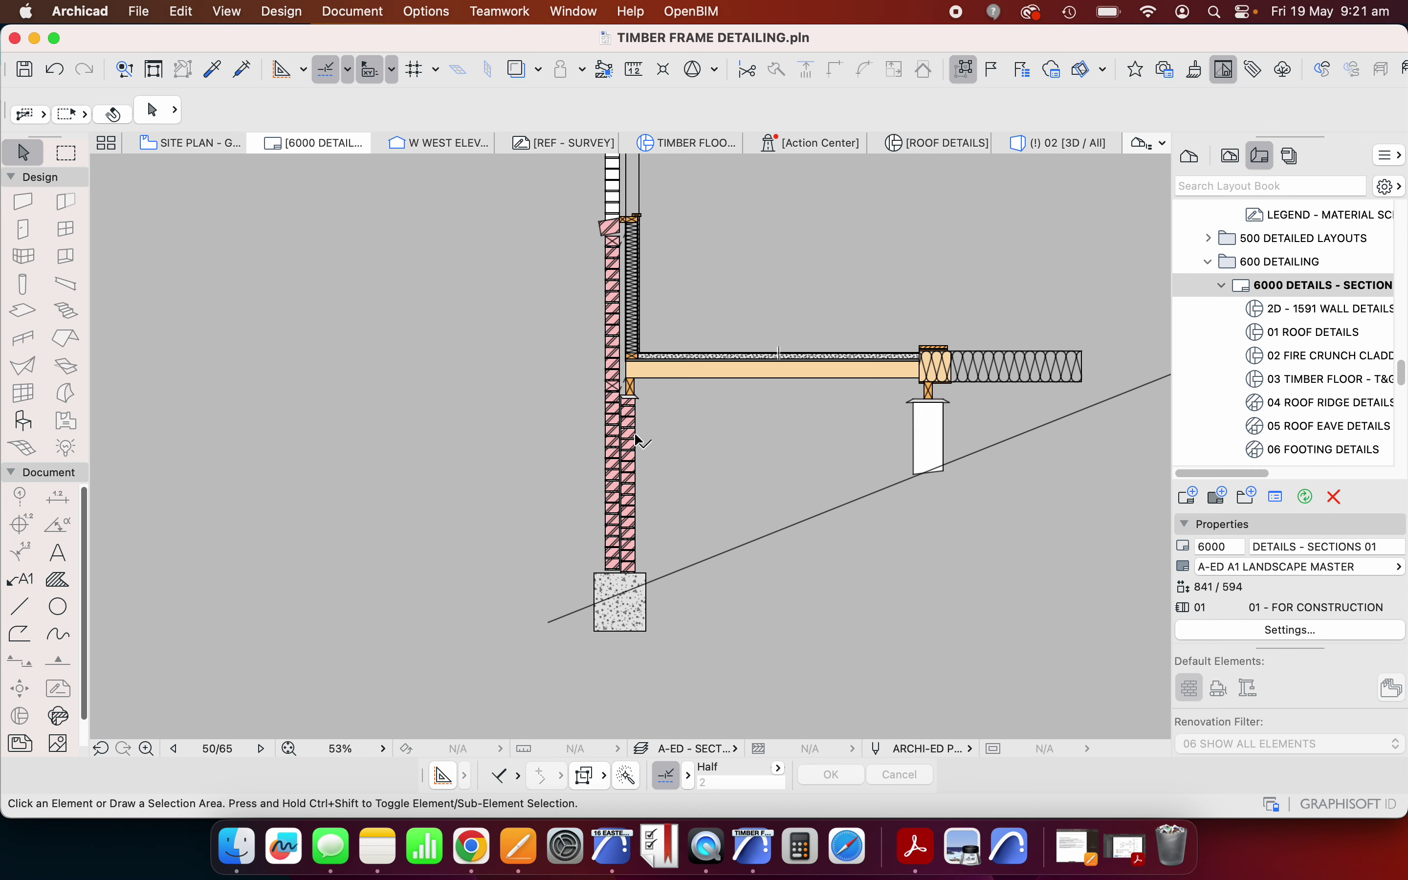
{"action": "left_click", "coordinate": [637, 448]}
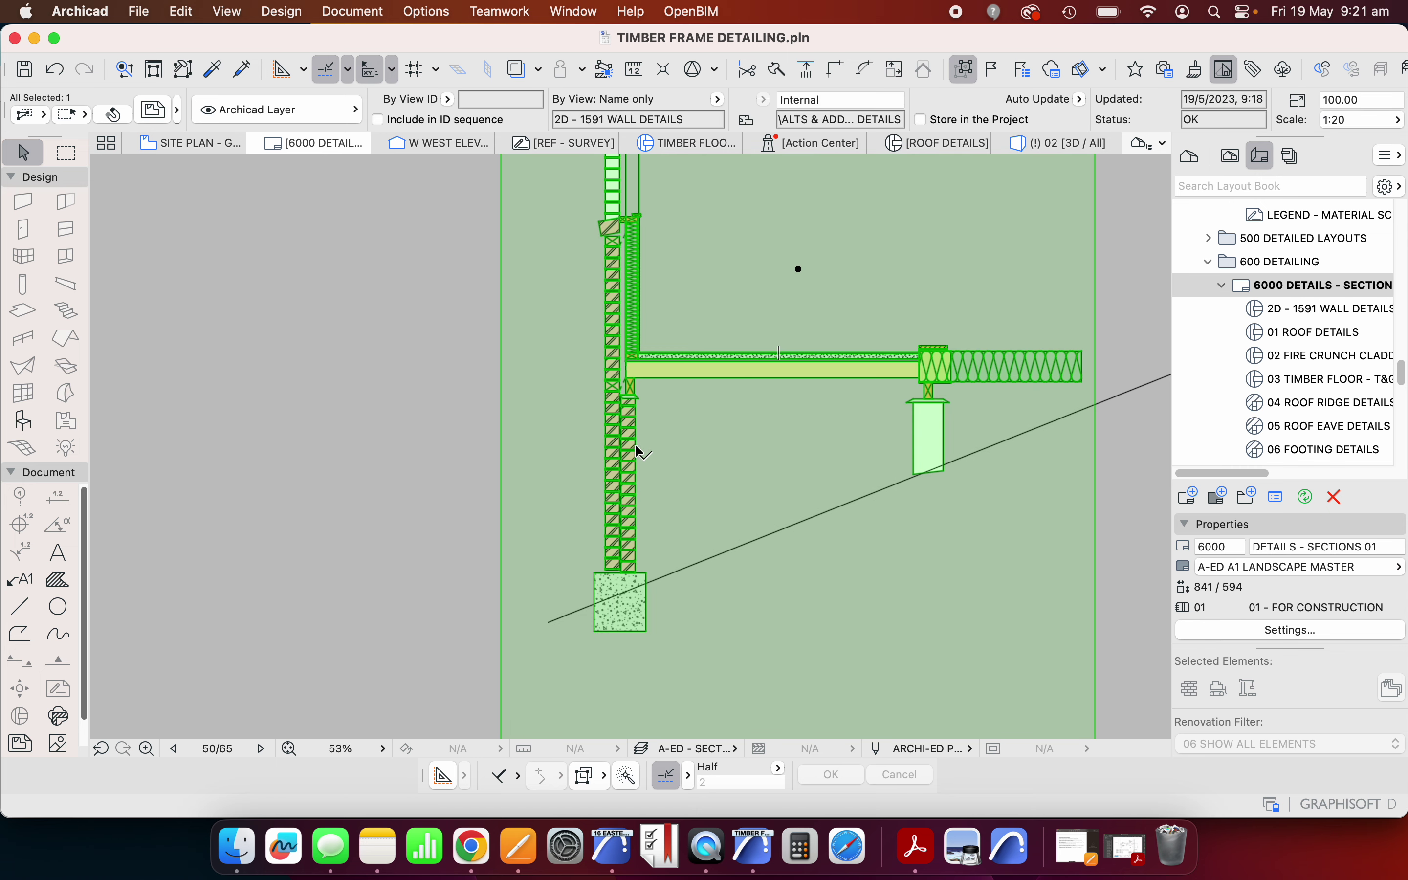
{"action": "key", "text": "Escape"}
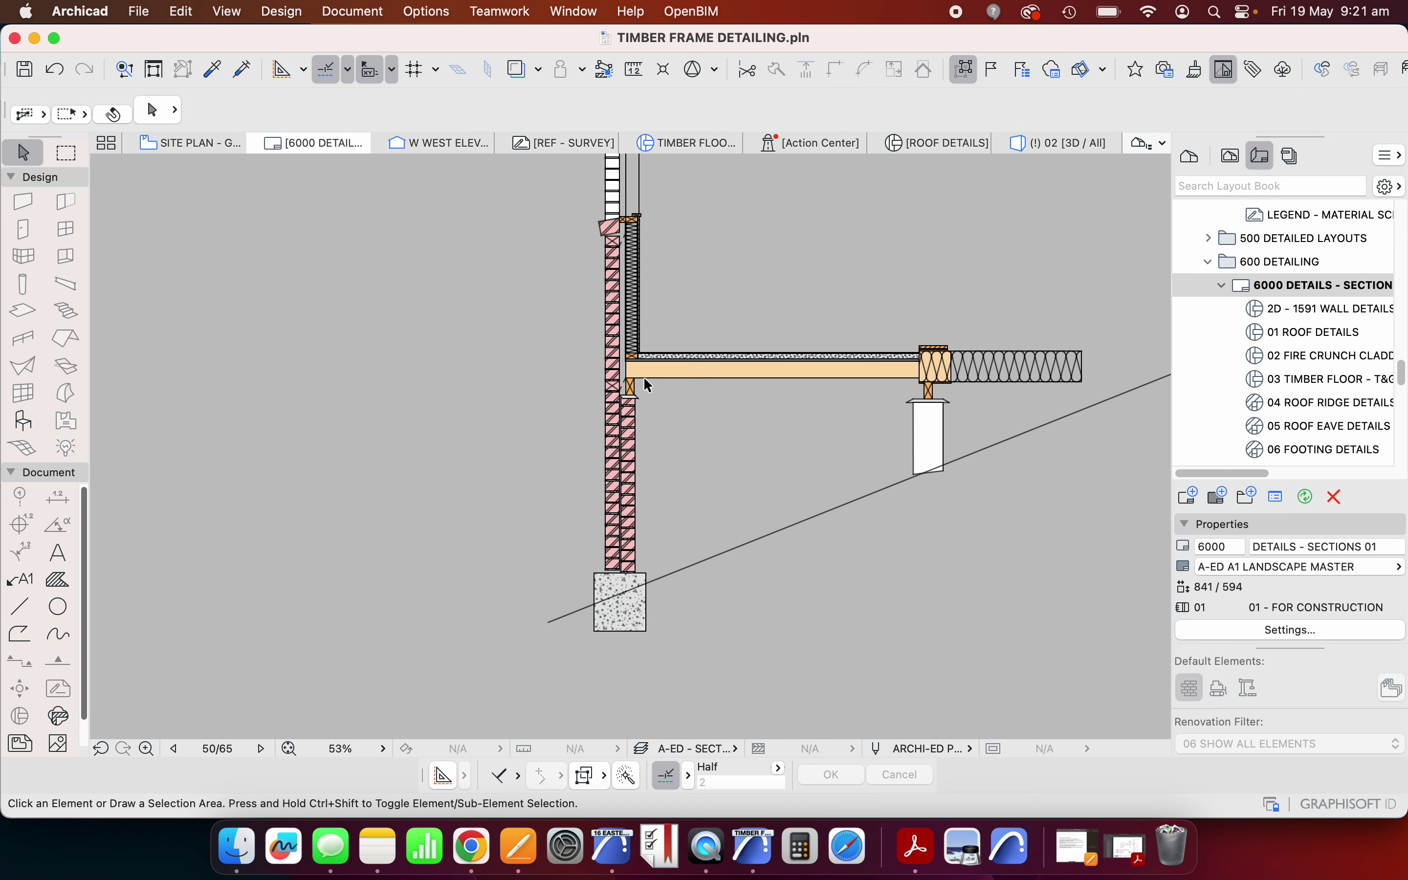
Examine the floor junction at the brick wall, including the bottom plate, concrete-hatched floor layer, bearer, ant cap and engaged pier.
{"action": "scroll", "coordinate": [634, 382], "scroll_direction": "up", "scroll_amount": 6}
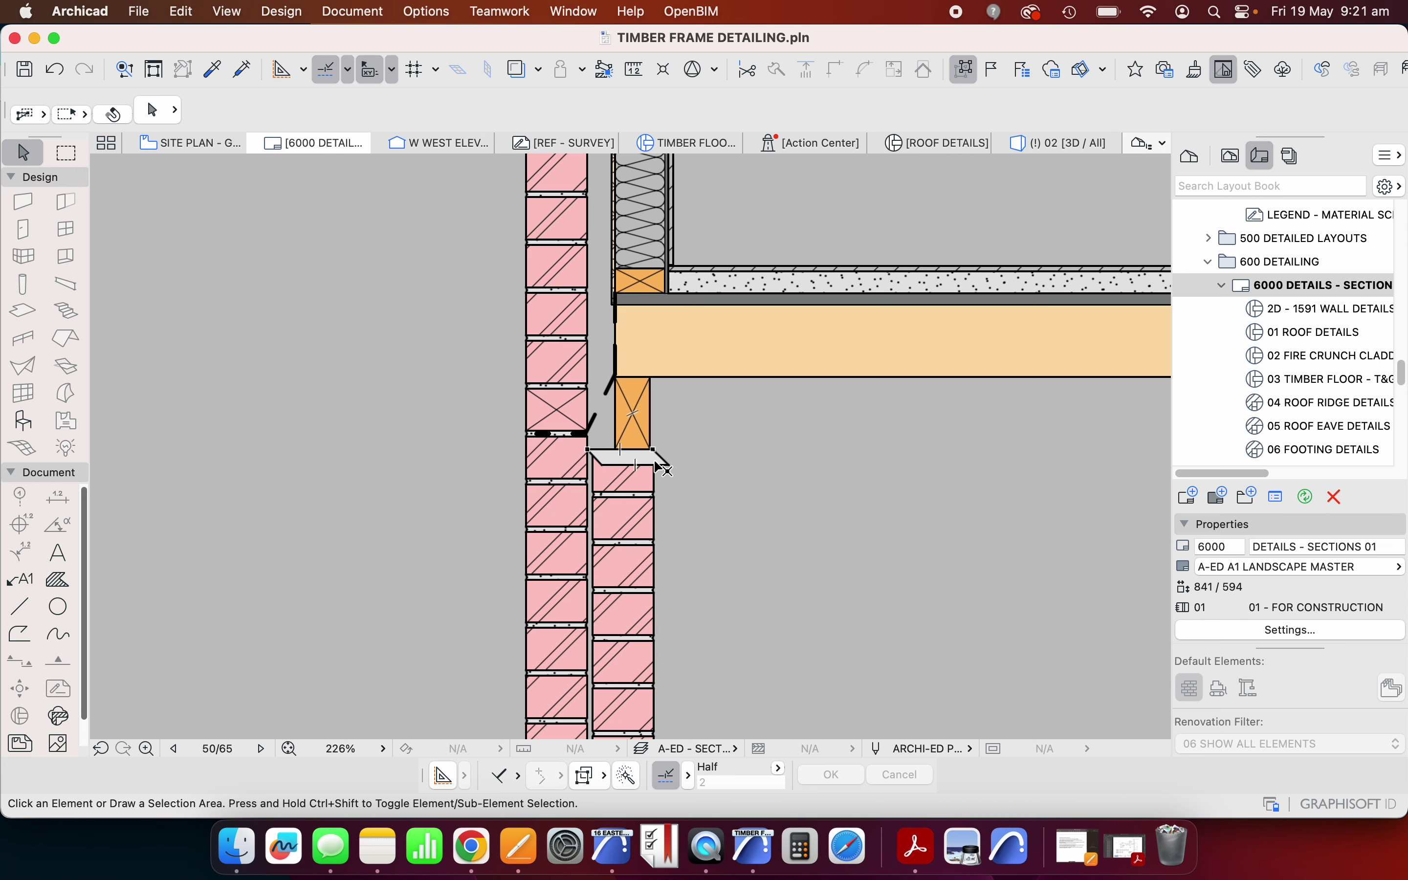
{"action": "scroll", "coordinate": [590, 396], "scroll_direction": "down", "scroll_amount": 5}
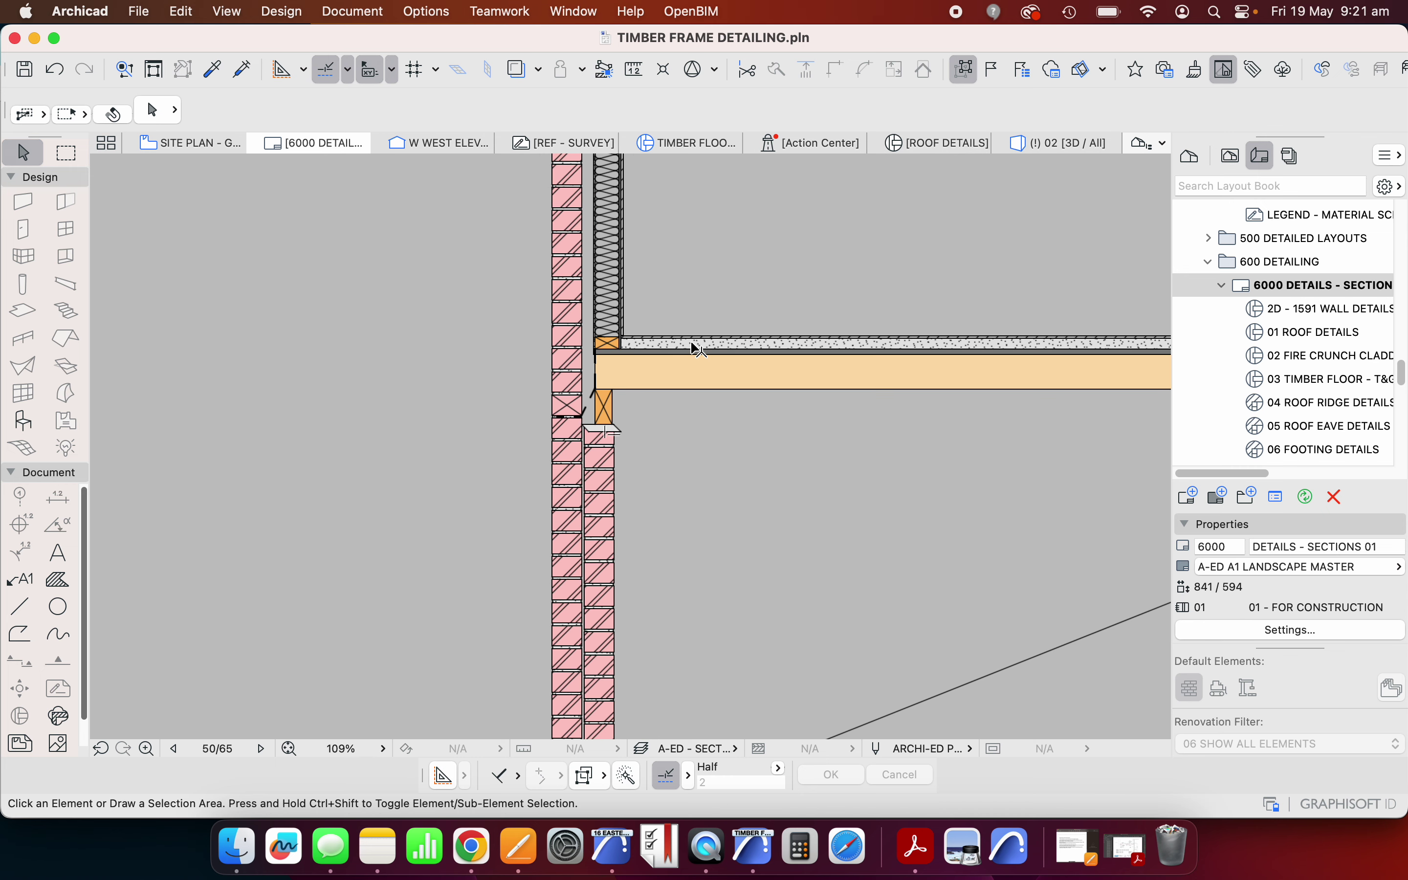
{"action": "scroll", "coordinate": [663, 344], "scroll_direction": "up", "scroll_amount": 6}
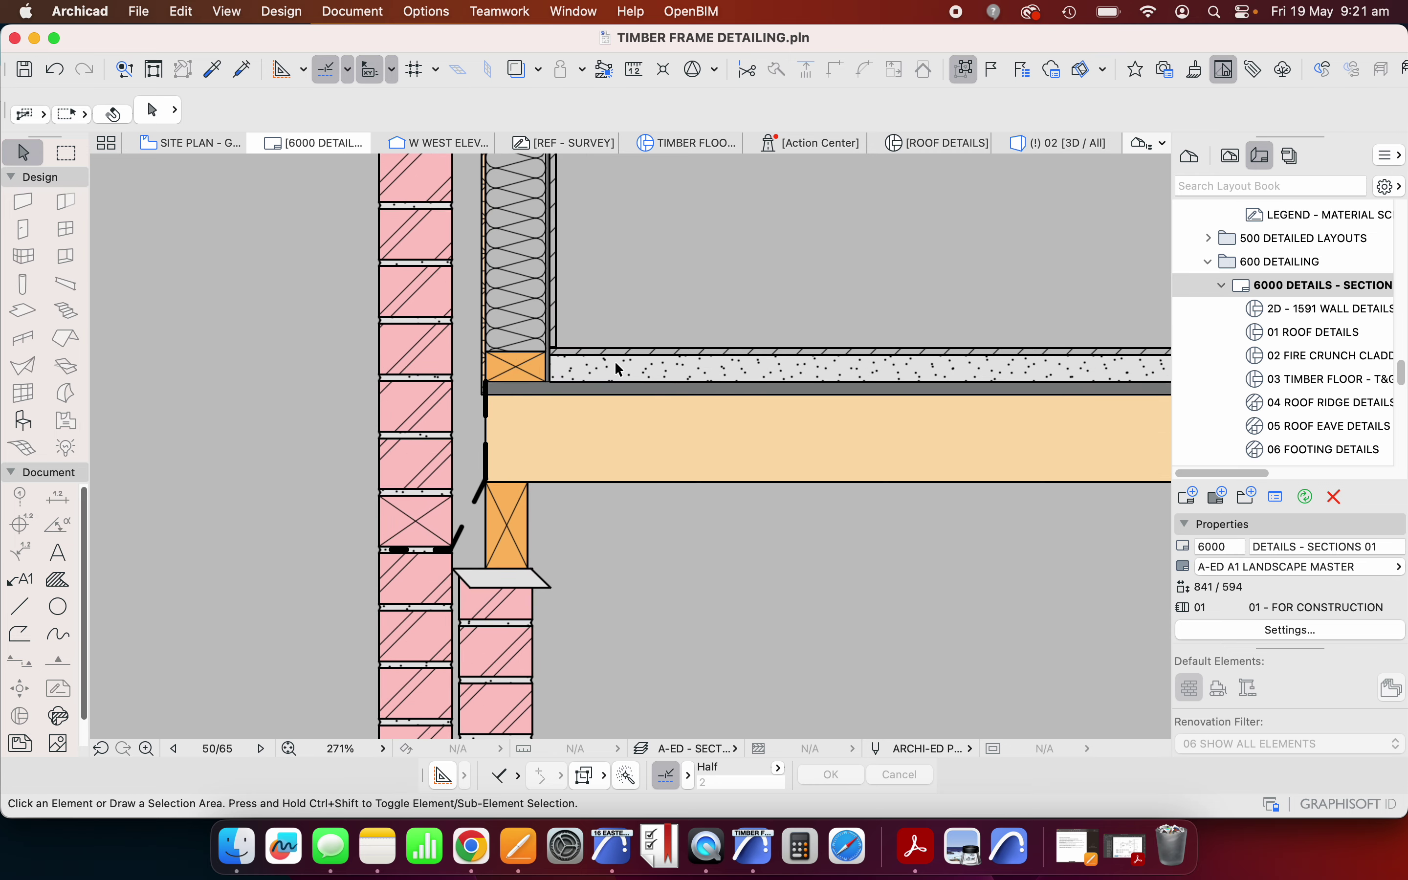
{"action": "scroll", "coordinate": [556, 368], "scroll_direction": "down", "scroll_amount": 4}
{"action": "scroll", "coordinate": [541, 366], "scroll_direction": "down", "scroll_amount": 4}
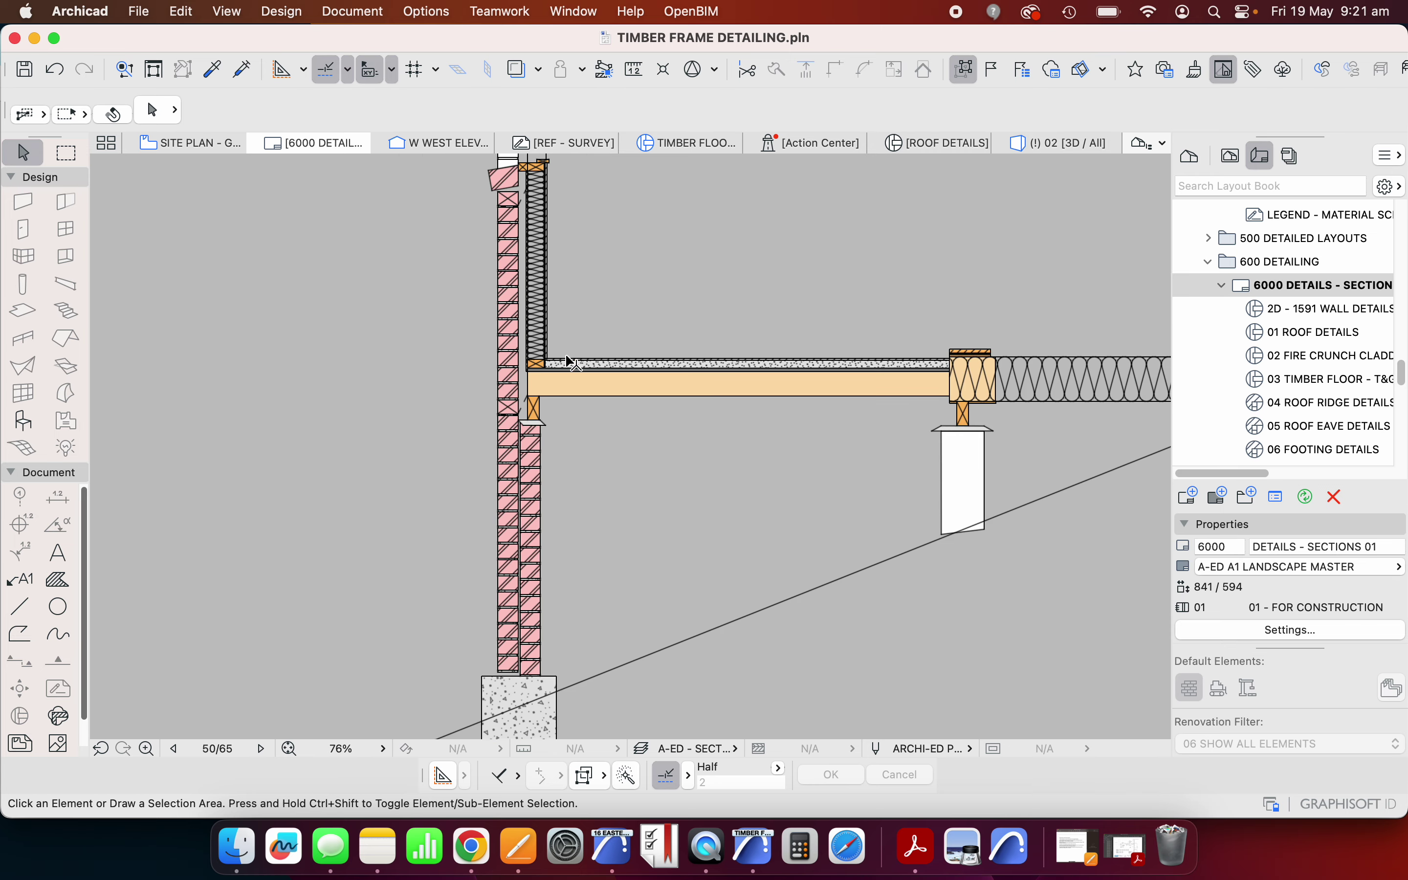
{"action": "scroll", "coordinate": [547, 369], "scroll_direction": "up", "scroll_amount": 10}
{"action": "scroll", "coordinate": [622, 407], "scroll_direction": "down", "scroll_amount": 3}
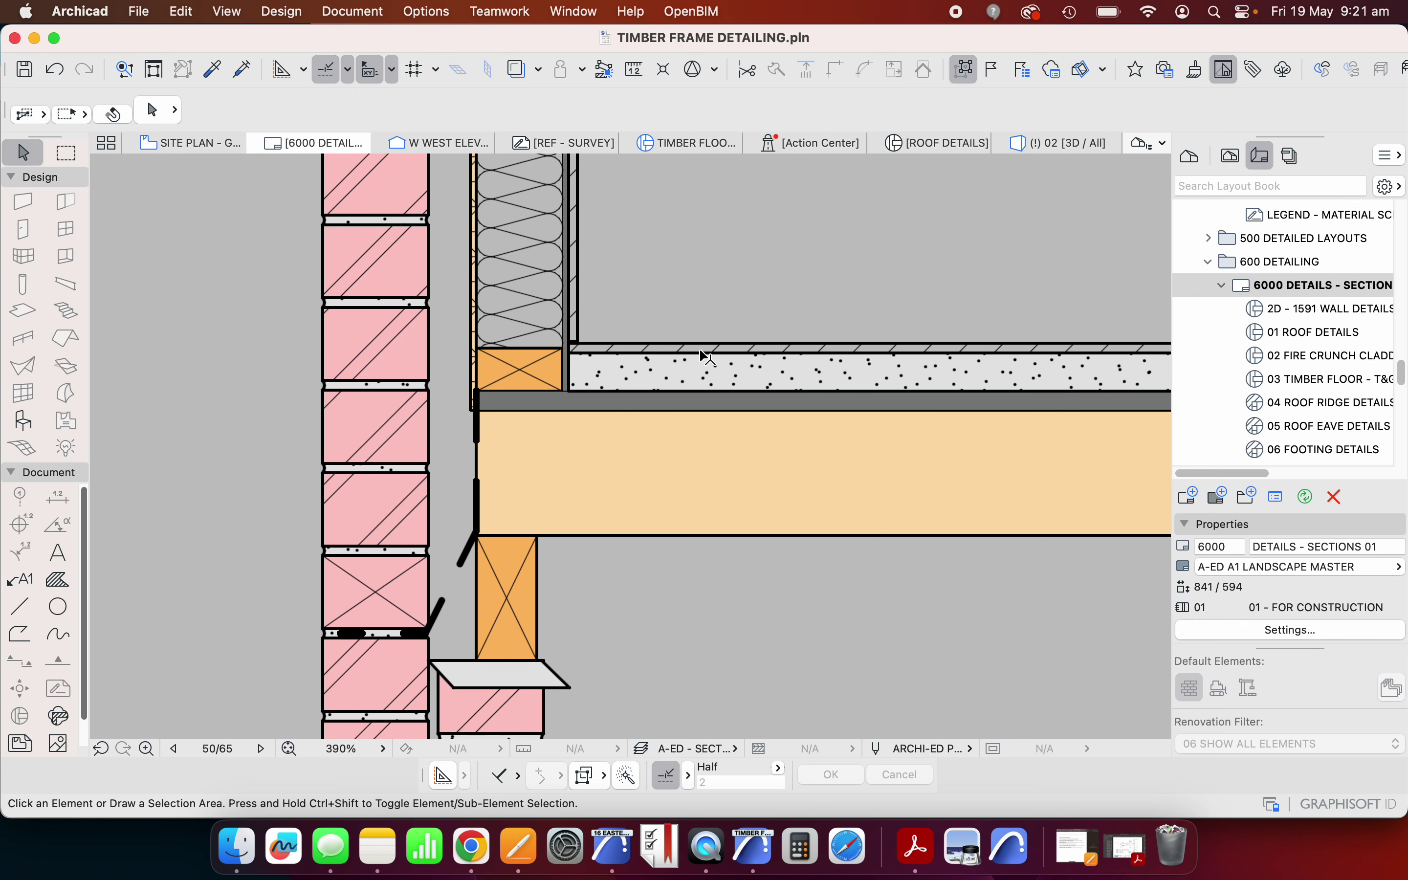
{"action": "scroll", "coordinate": [693, 364], "scroll_direction": "down", "scroll_amount": 4}
{"action": "scroll", "coordinate": [686, 366], "scroll_direction": "down", "scroll_amount": 3}
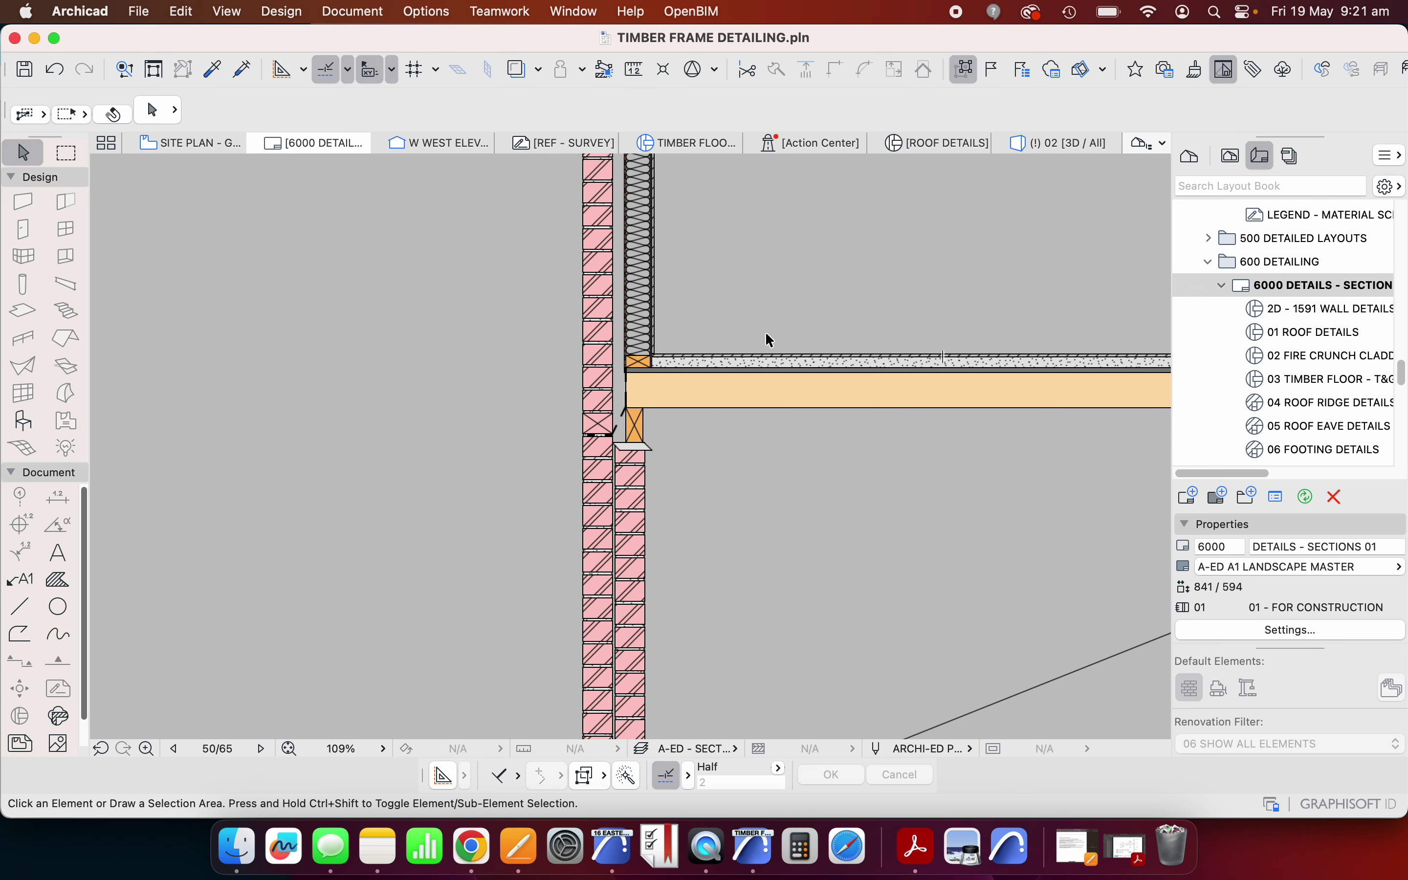
{"action": "scroll", "coordinate": [716, 355], "scroll_direction": "down", "scroll_amount": 1}
{"action": "scroll", "coordinate": [539, 372], "scroll_direction": "down", "scroll_amount": 1}
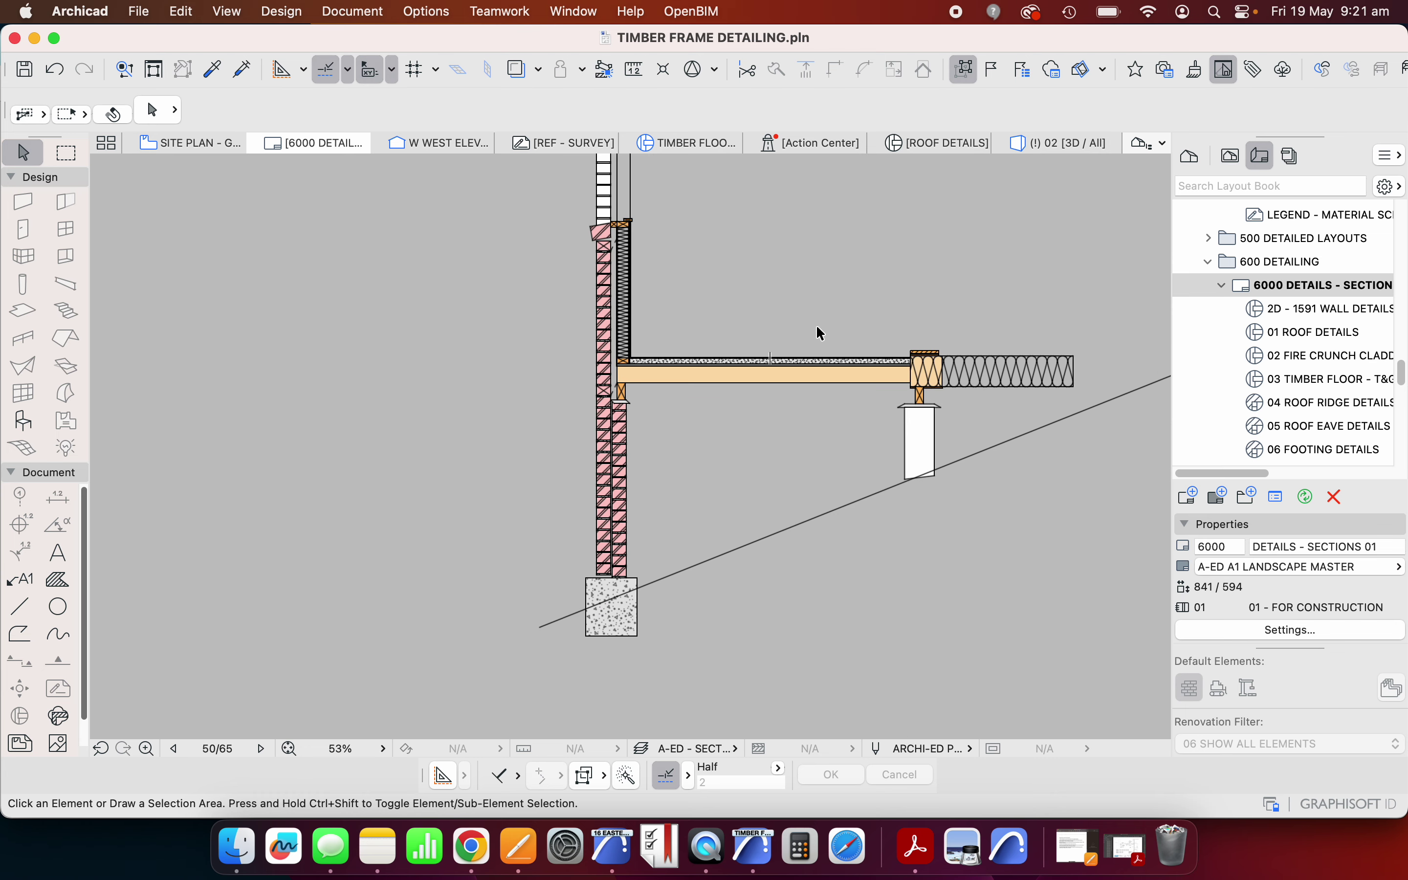
Examine the raised floor junction above the white pier, where the hatched floor layers meet the insulated joist zone.
{"action": "scroll", "coordinate": [852, 335], "scroll_direction": "up", "scroll_amount": 2}
{"action": "scroll", "coordinate": [1055, 355], "scroll_direction": "up", "scroll_amount": 4}
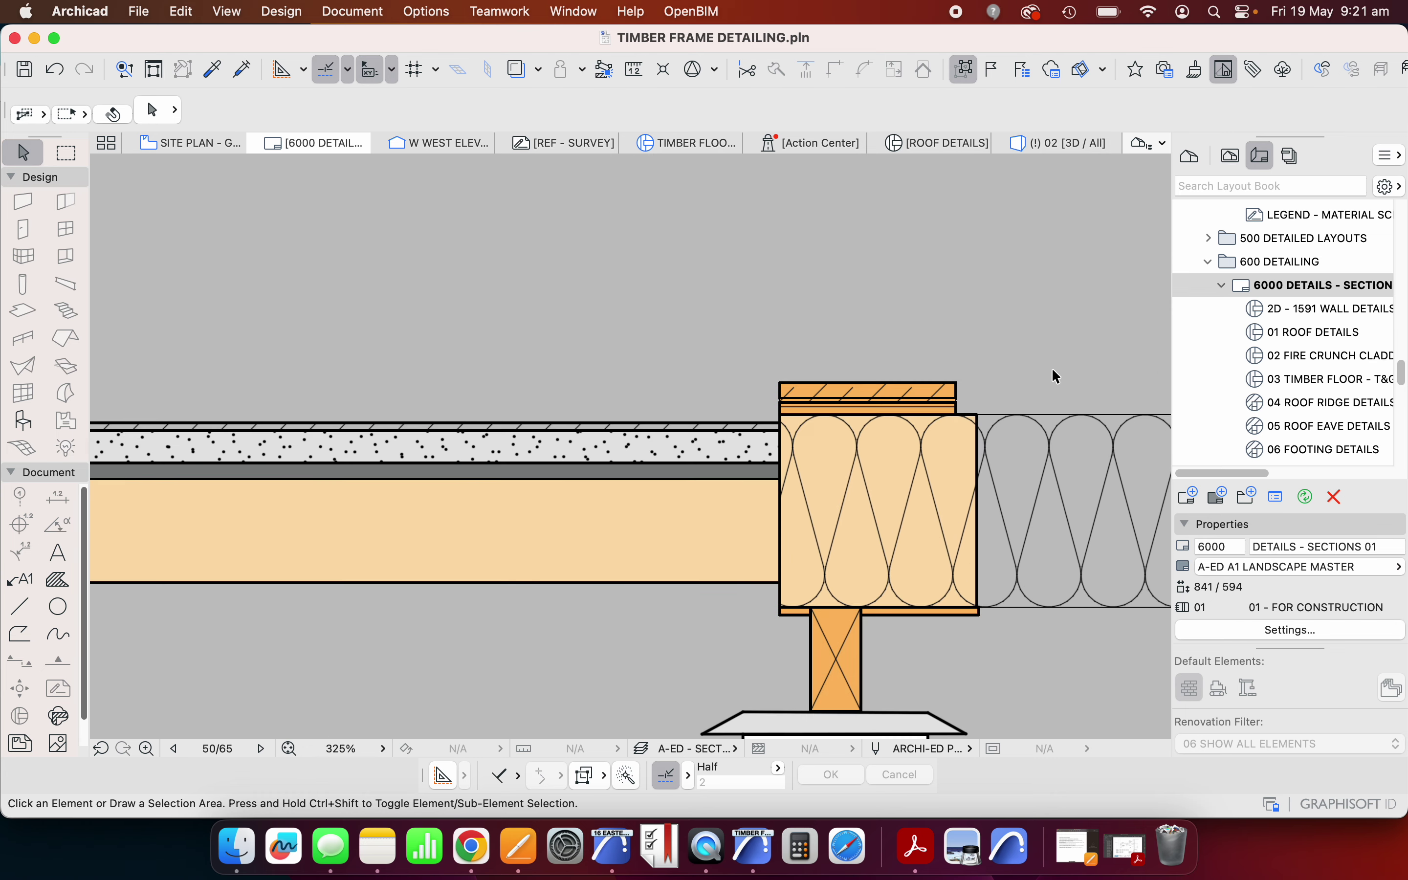
{"action": "scroll", "coordinate": [1053, 373], "scroll_direction": "up", "scroll_amount": 1}
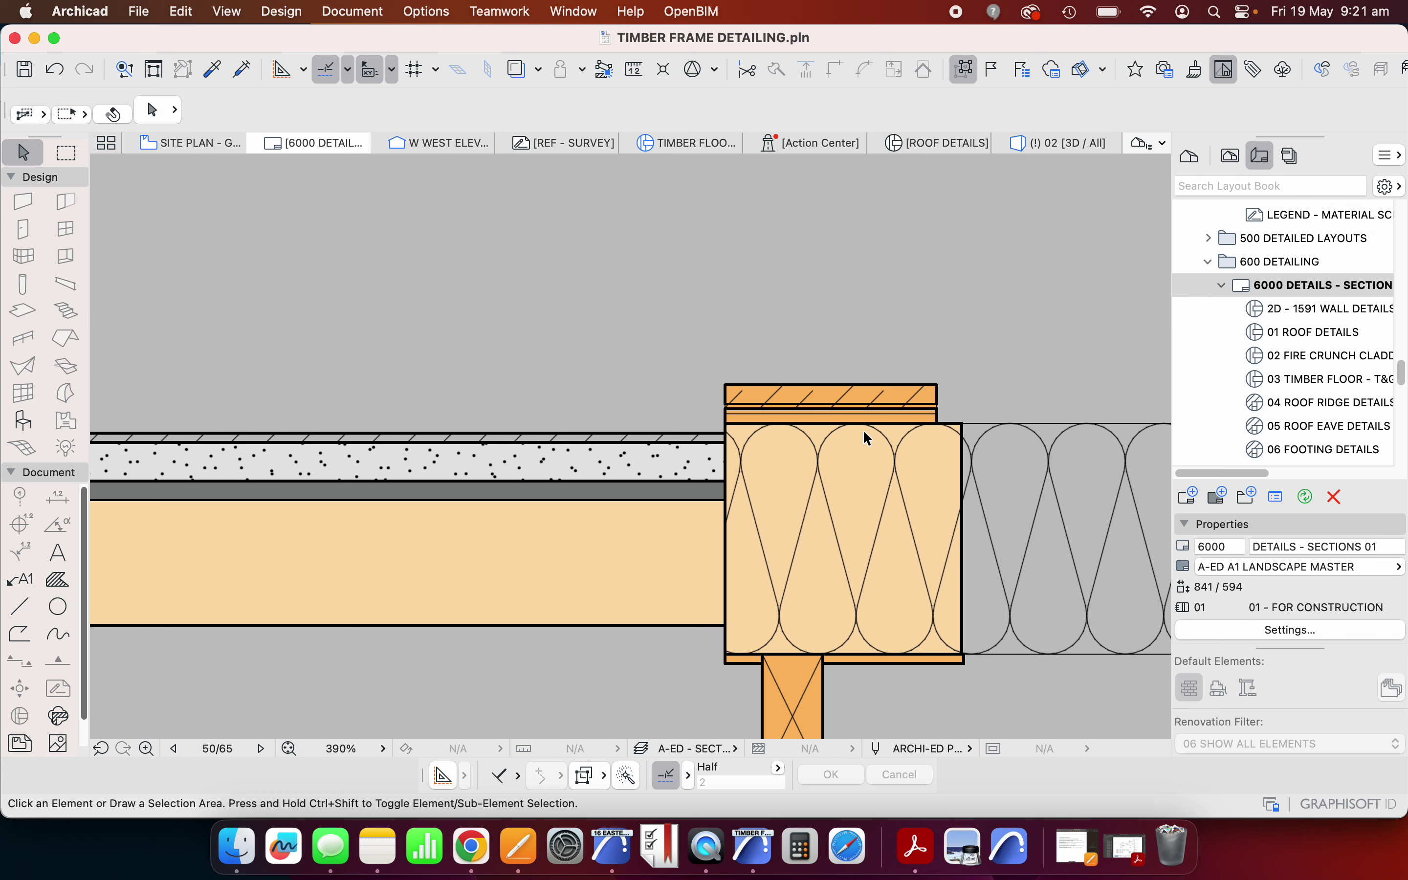
{"action": "scroll", "coordinate": [862, 429], "scroll_direction": "down", "scroll_amount": 4}
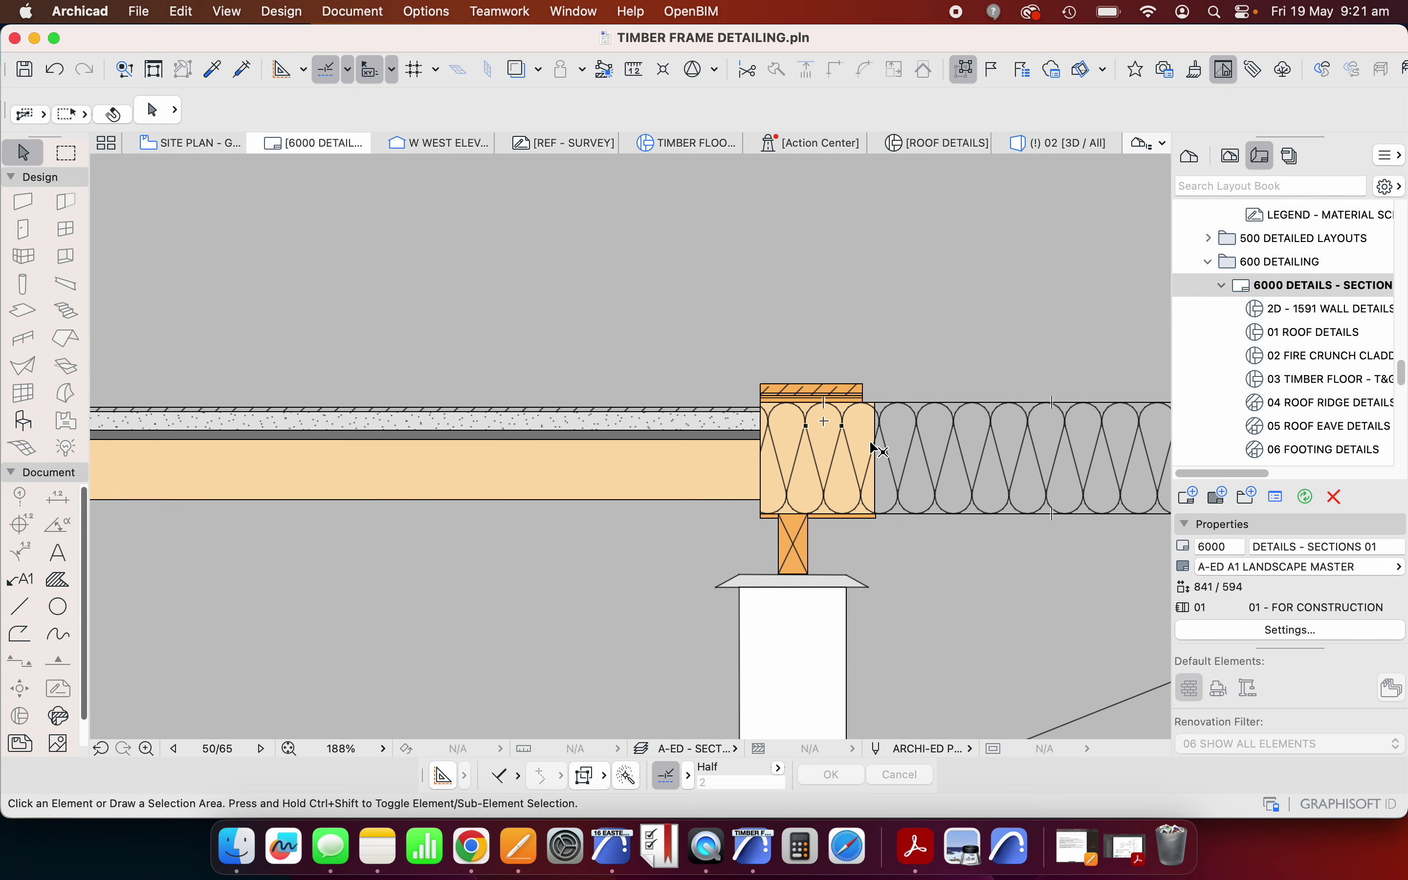
{"action": "scroll", "coordinate": [859, 444], "scroll_direction": "up", "scroll_amount": 5}
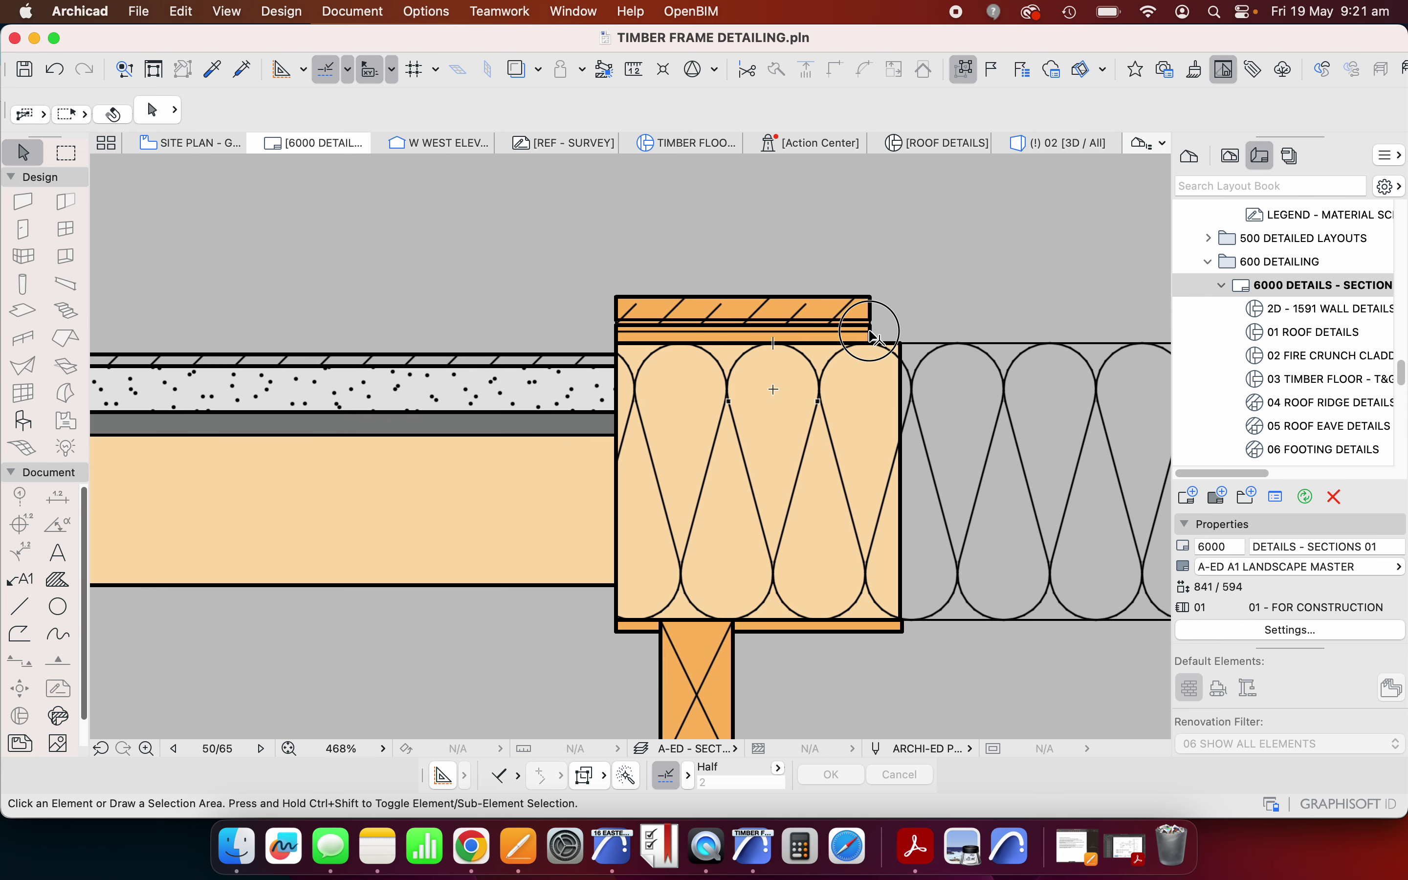
{"action": "left_click", "coordinate": [866, 329]}
{"action": "key", "text": "Escape"}
{"action": "scroll", "coordinate": [553, 317], "scroll_direction": "down", "scroll_amount": 14}
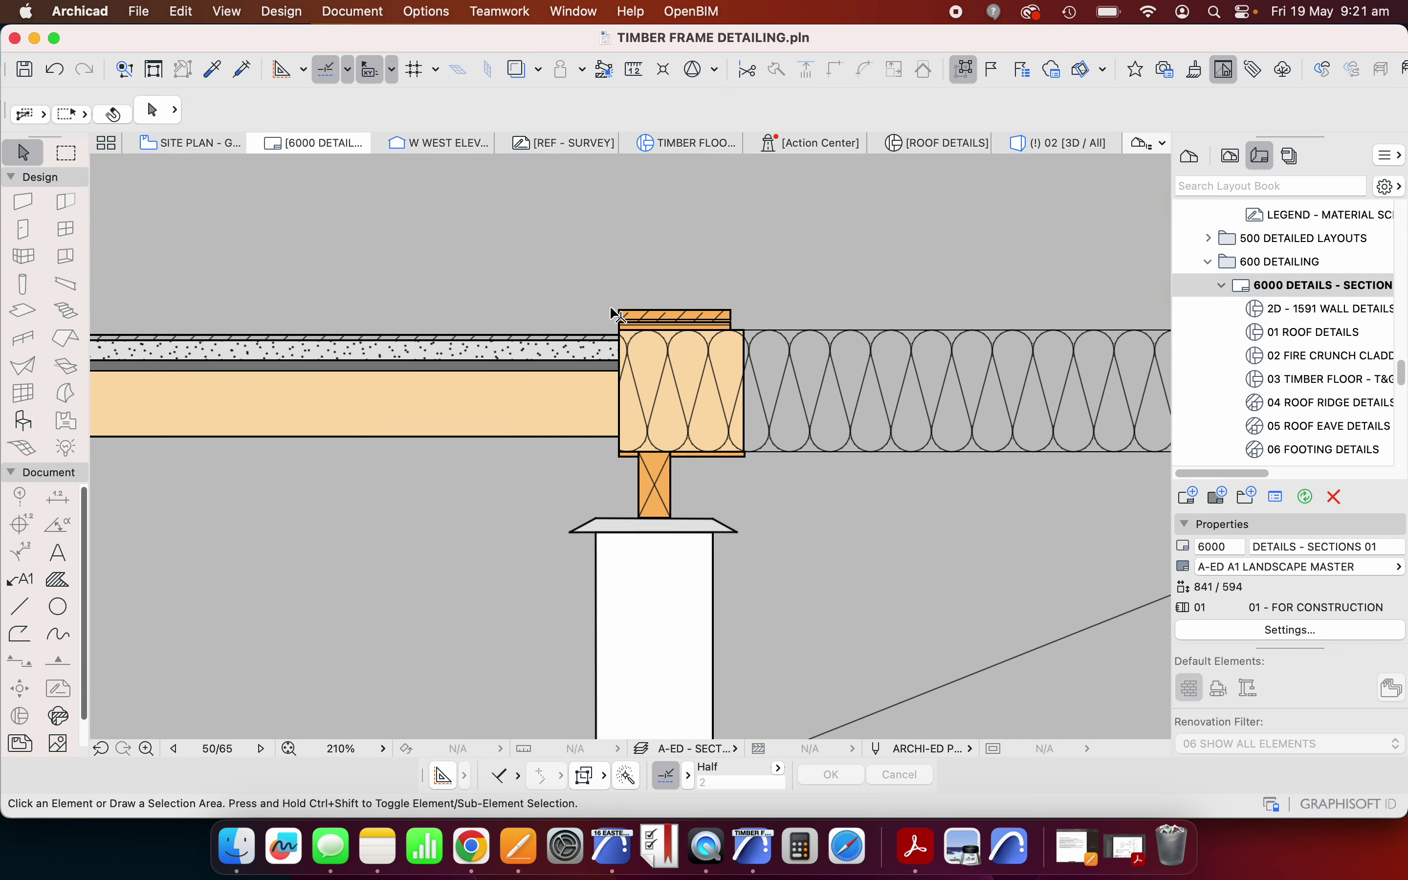
{"action": "scroll", "coordinate": [471, 290], "scroll_direction": "down", "scroll_amount": 5}
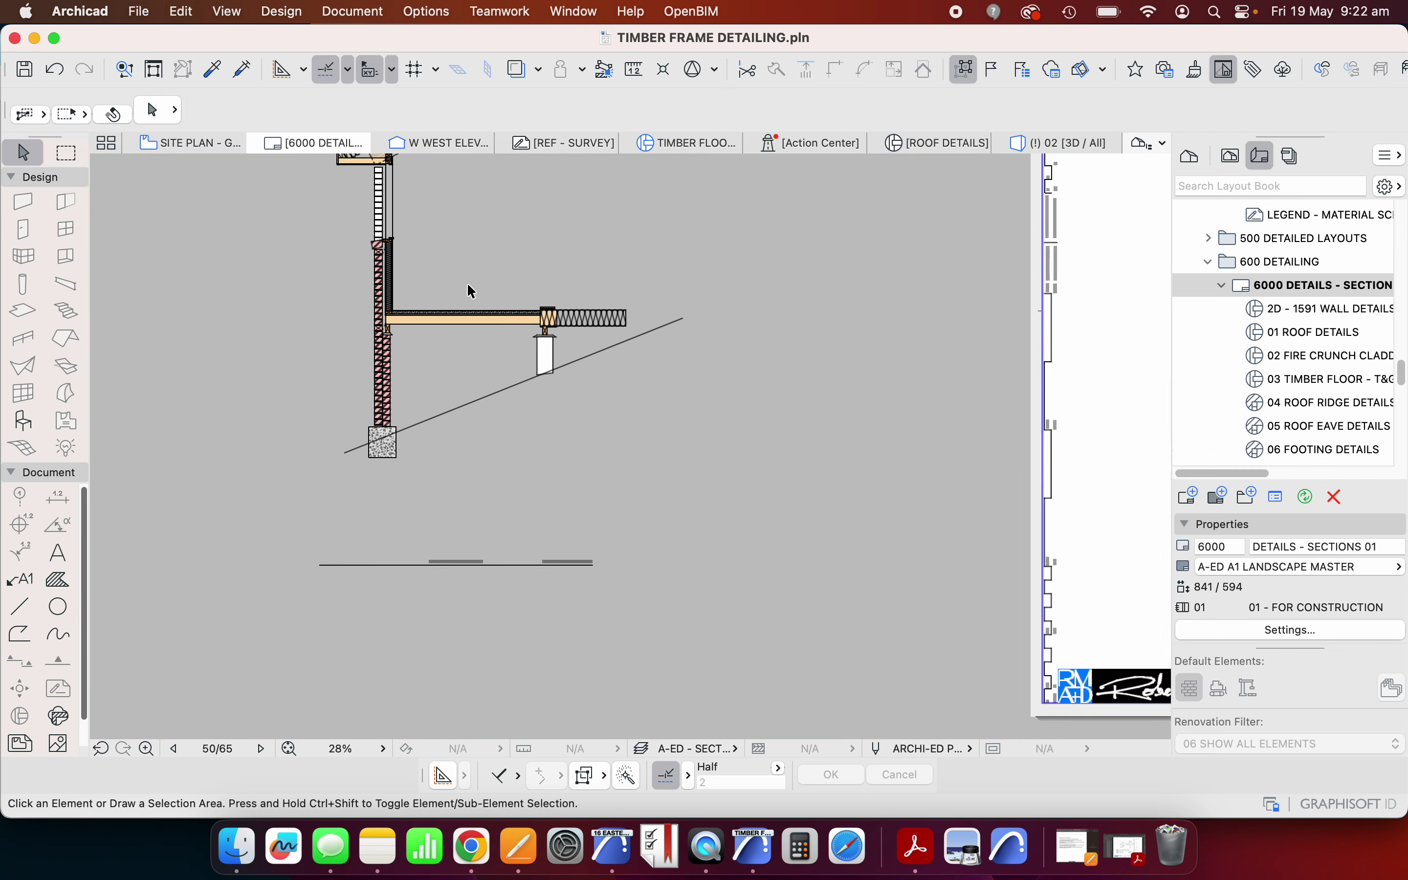
Open the source view of the TIMBER FLOOR - T&G DETAILS drawing placed on the layout.
{"action": "scroll", "coordinate": [926, 337], "scroll_direction": "up", "scroll_amount": 7}
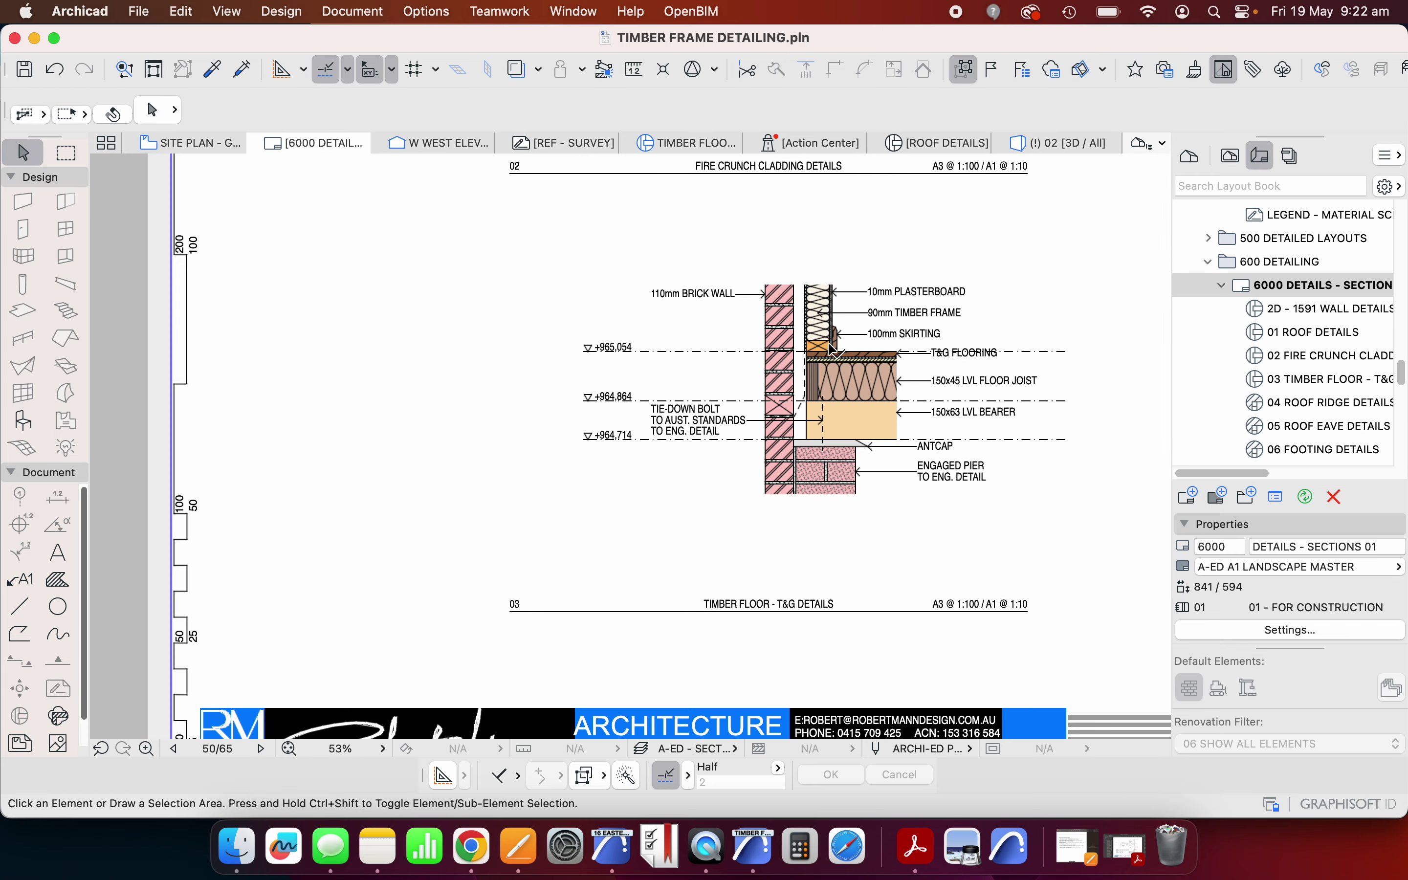
{"action": "left_click", "coordinate": [832, 349]}
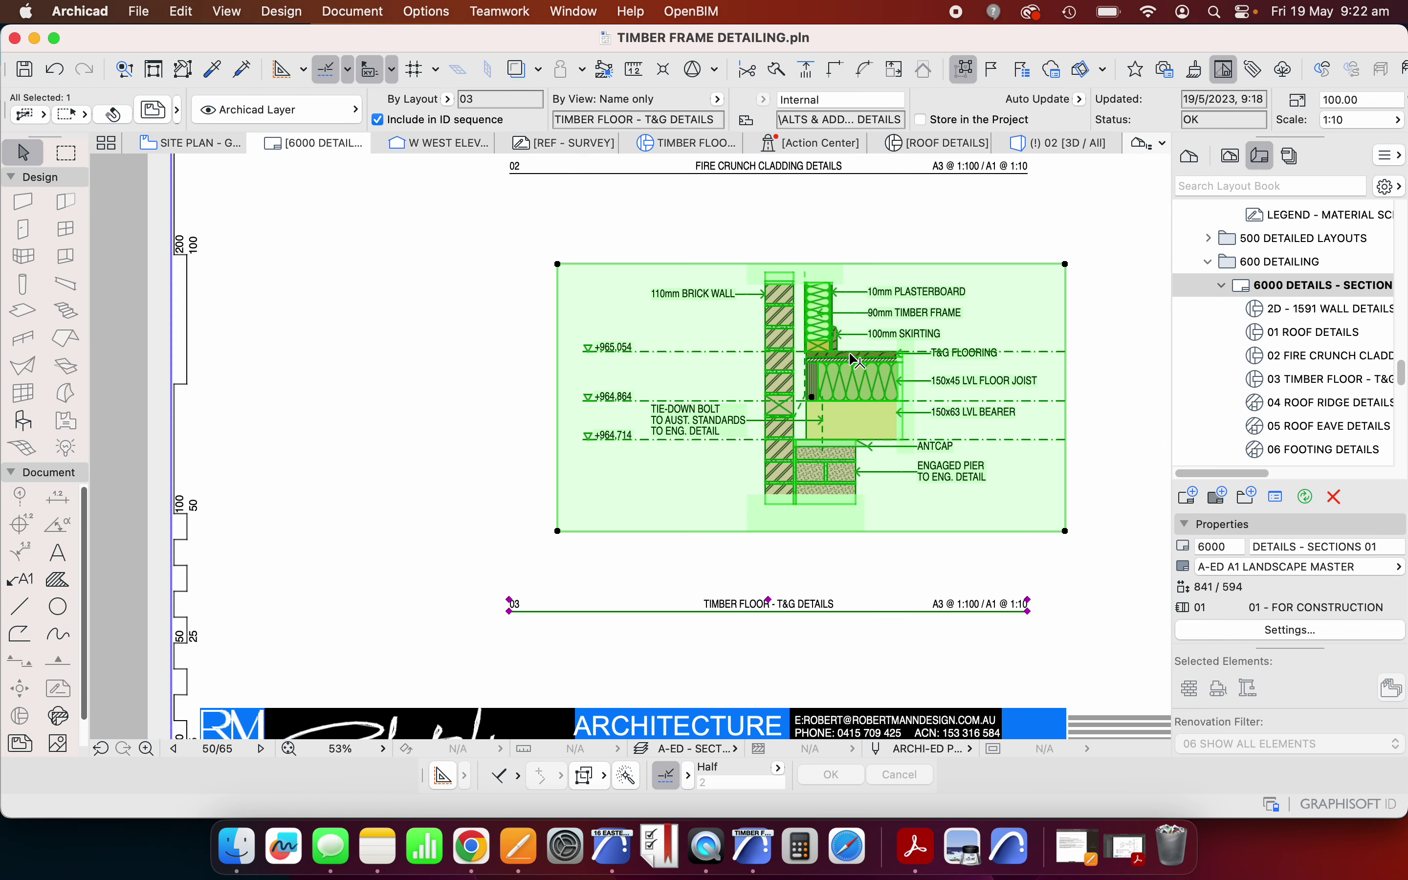
{"action": "right_click", "coordinate": [852, 352]}
{"action": "left_click", "coordinate": [917, 422]}
{"action": "scroll", "coordinate": [786, 375], "scroll_direction": "up", "scroll_amount": 5}
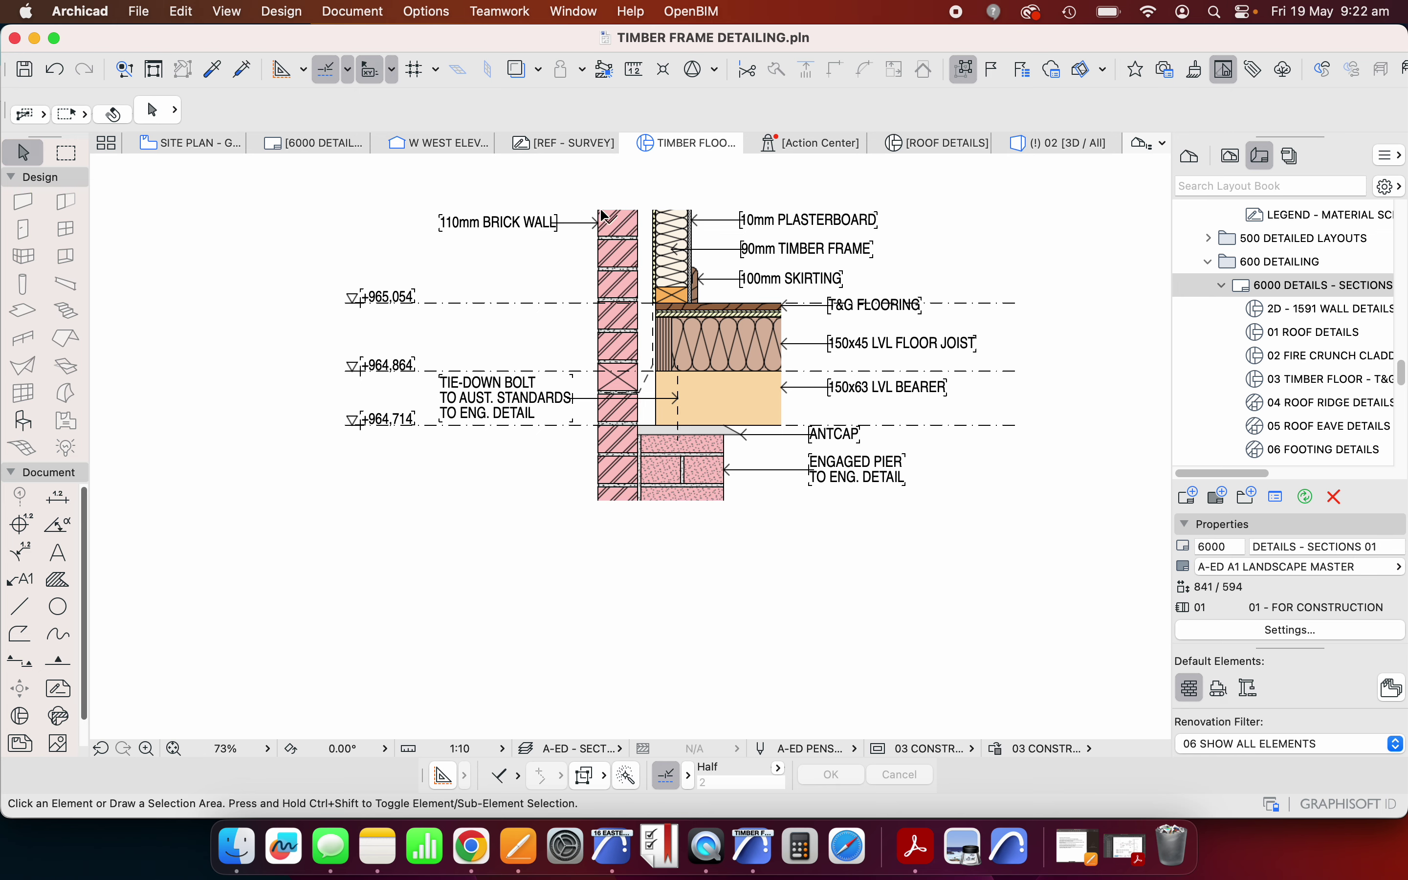
Examine the timber floor detail and check the fill of the vertical LVL member at the wall end of the joist zone.
{"action": "scroll", "coordinate": [609, 220], "scroll_direction": "down", "scroll_amount": 5}
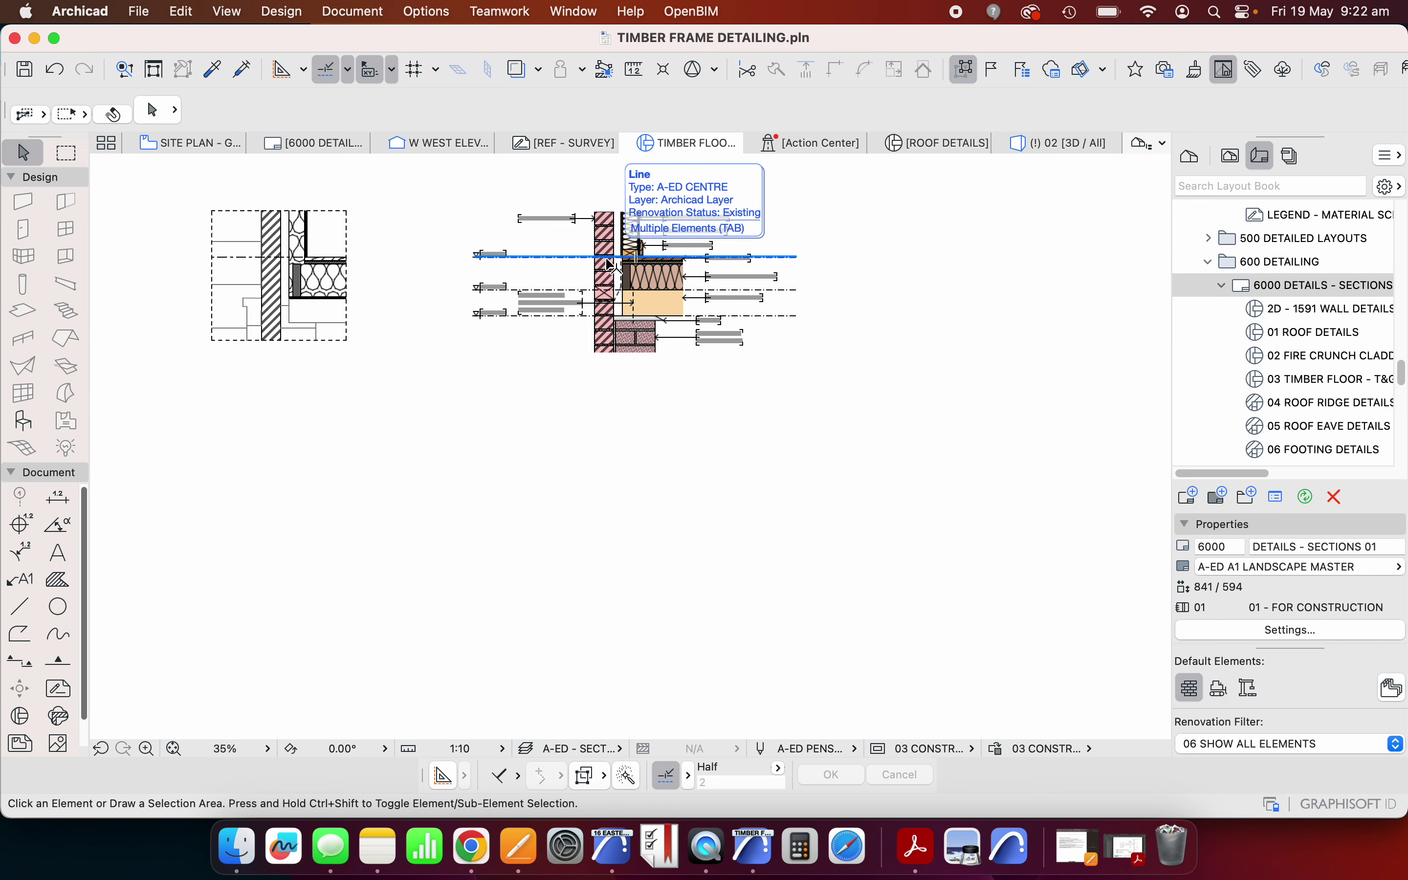
{"action": "scroll", "coordinate": [608, 265], "scroll_direction": "up", "scroll_amount": 5}
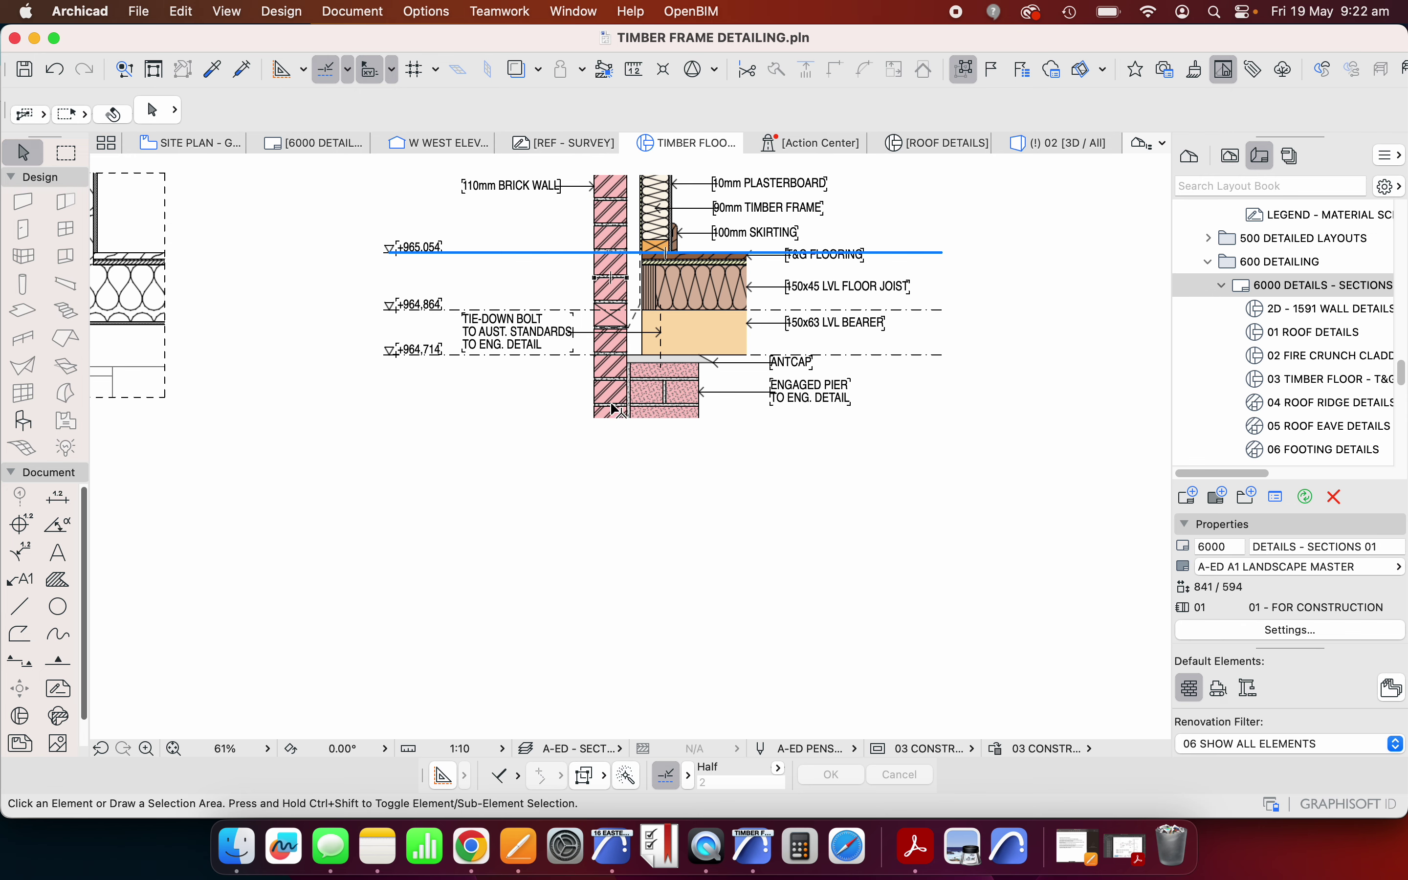
{"action": "scroll", "coordinate": [678, 167], "scroll_direction": "up", "scroll_amount": 5}
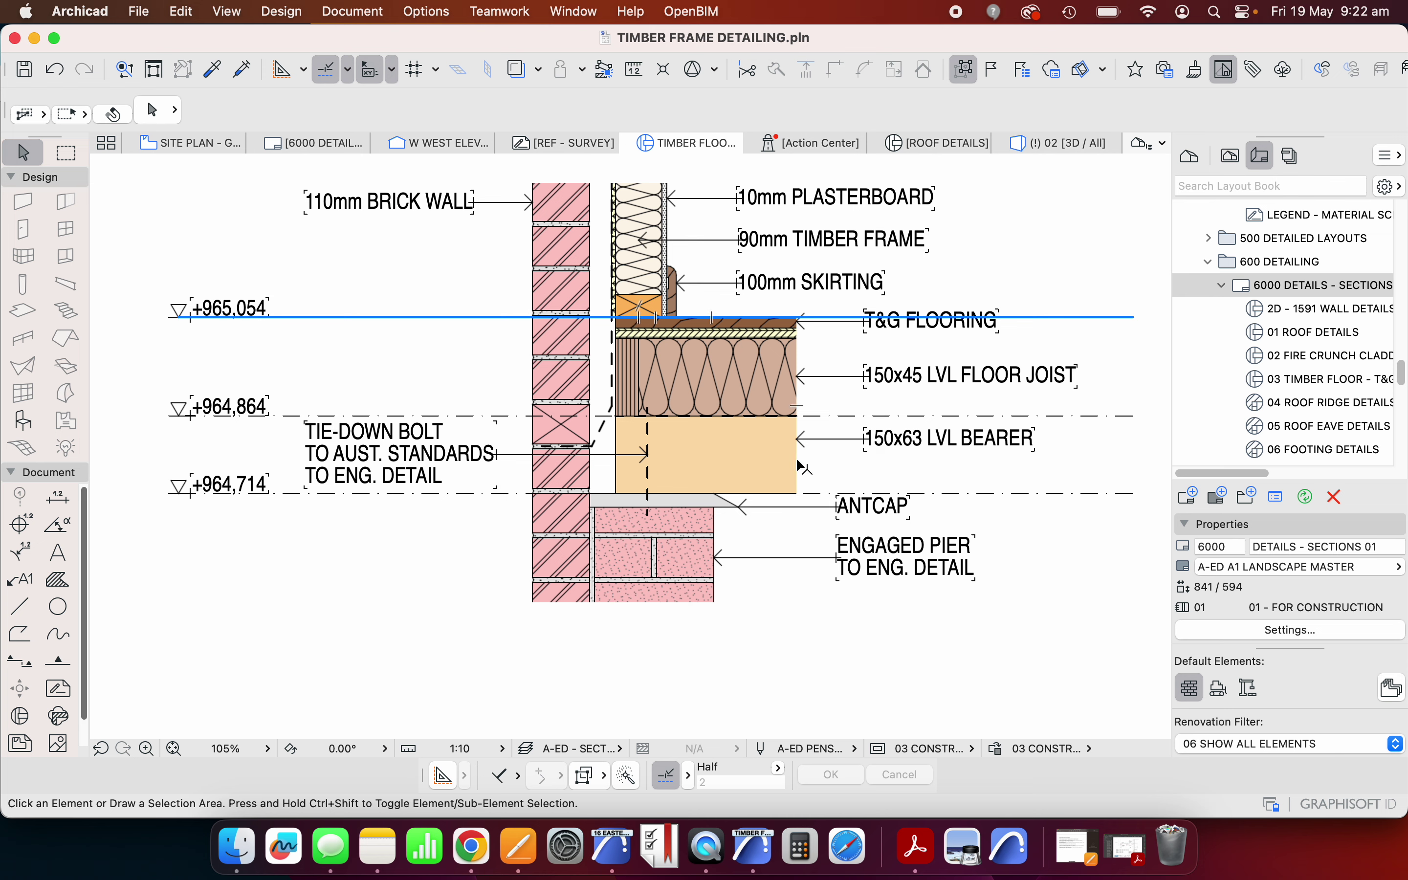
{"action": "scroll", "coordinate": [687, 384], "scroll_direction": "up", "scroll_amount": 5}
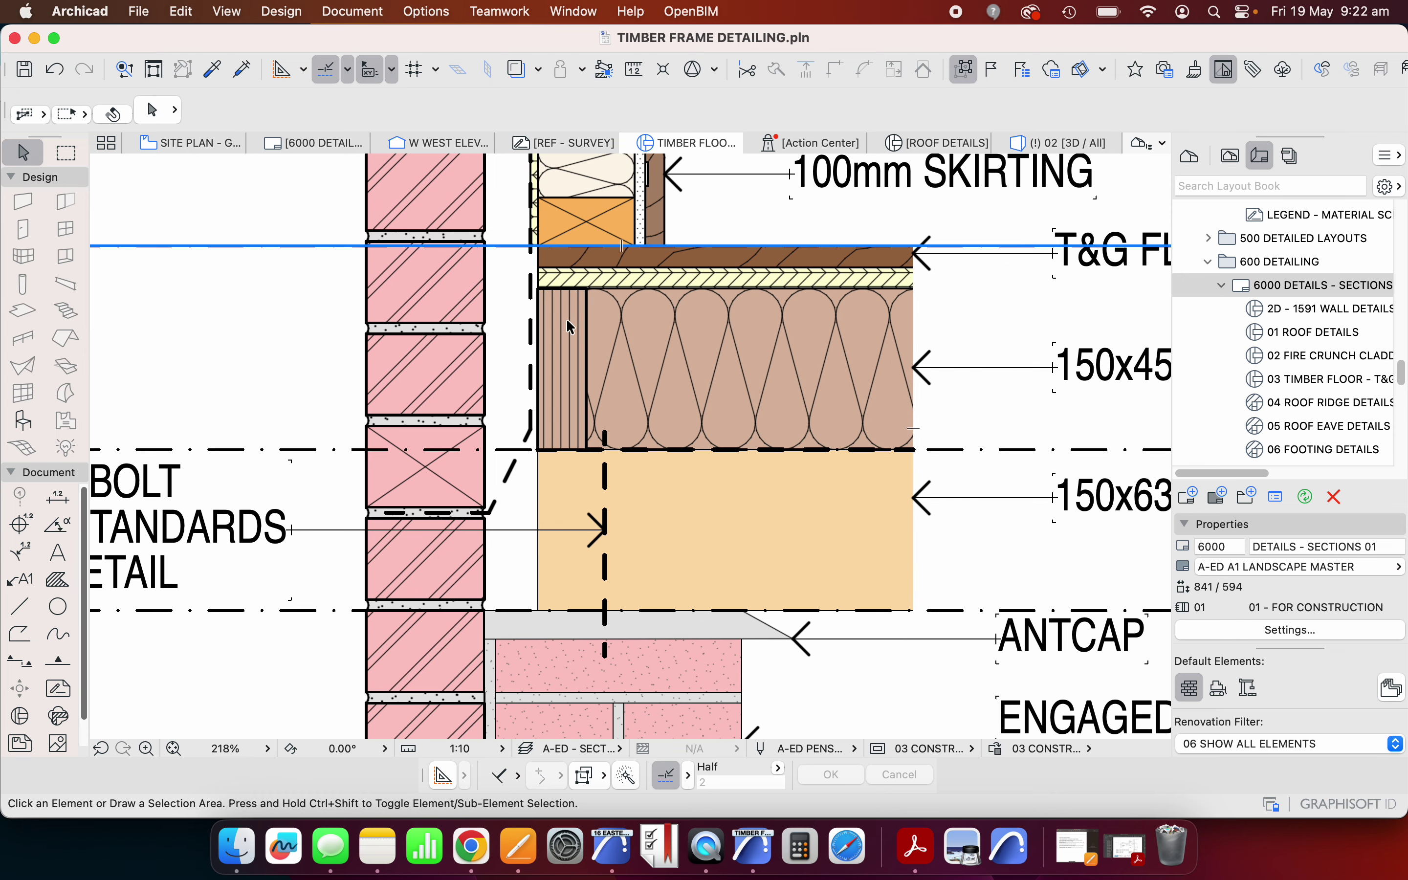
{"action": "left_click", "coordinate": [585, 319]}
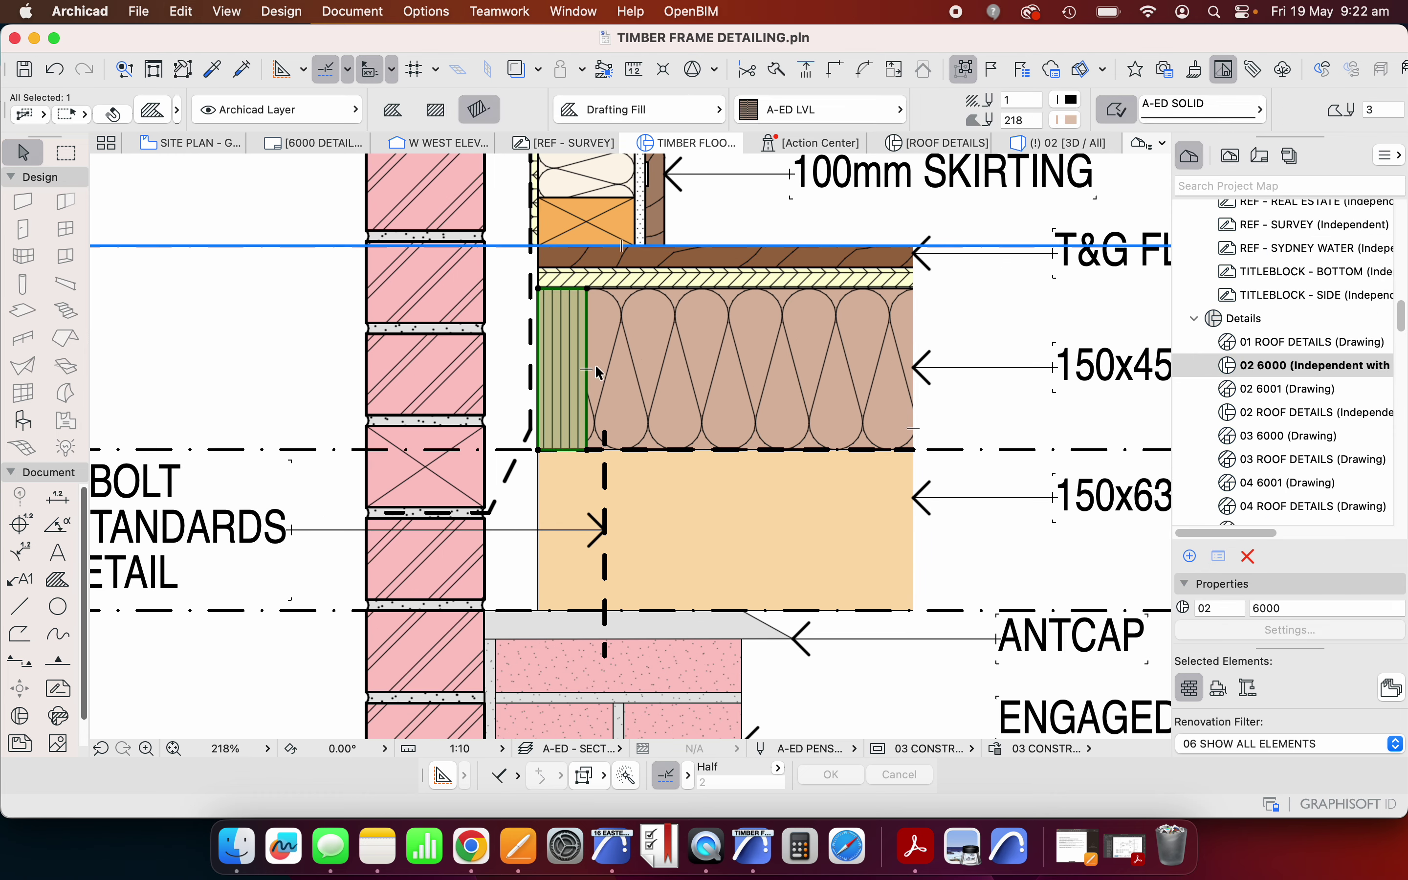
{"action": "scroll", "coordinate": [640, 497], "scroll_direction": "down", "scroll_amount": 2}
{"action": "key", "text": "Escape"}
{"action": "scroll", "coordinate": [584, 351], "scroll_direction": "up", "scroll_amount": 5}
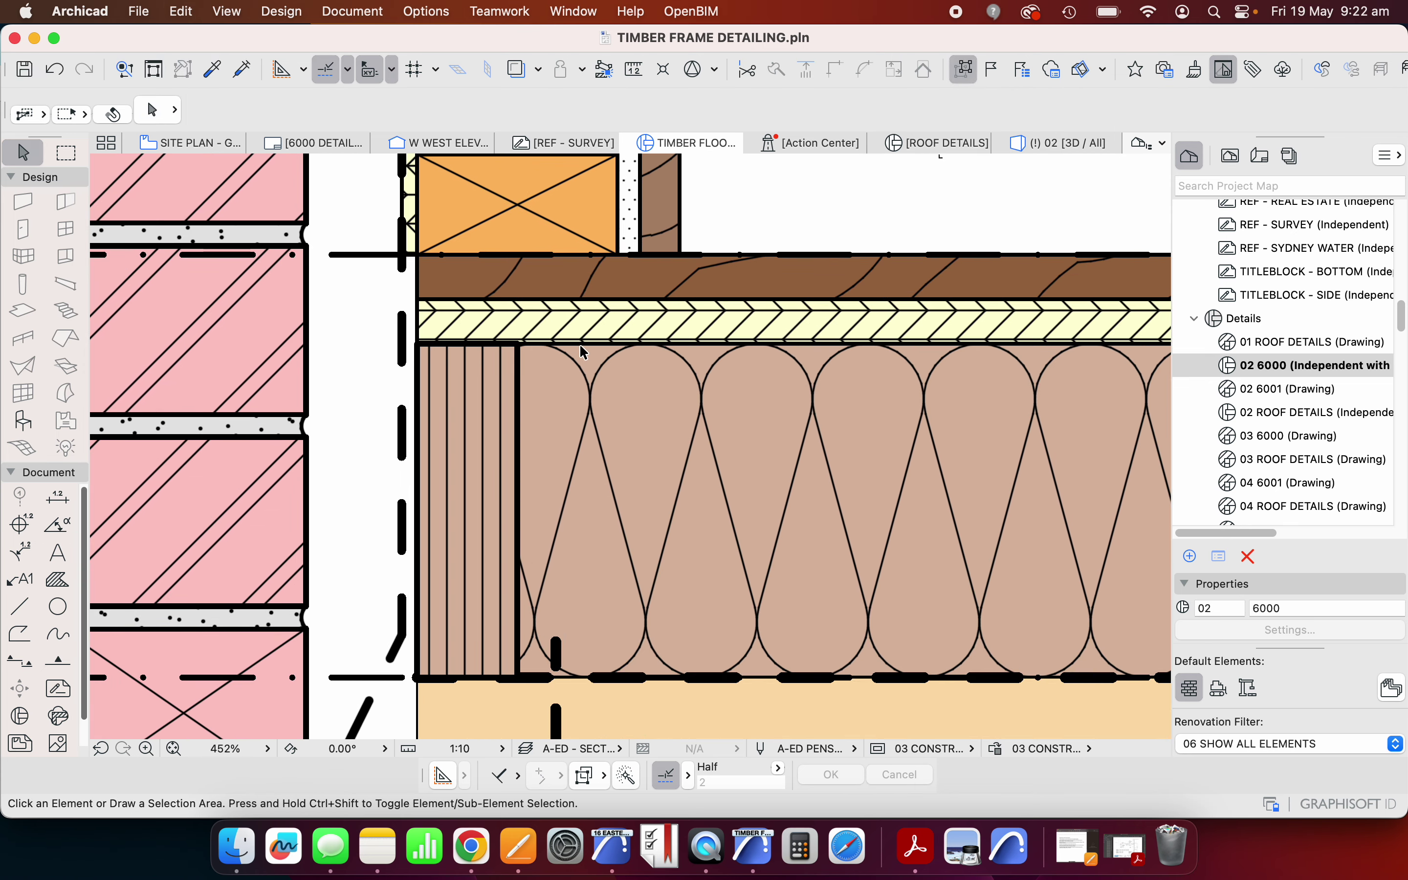
Check the fill of the sheet layer directly beneath the T&G flooring.
{"action": "left_click", "coordinate": [581, 346]}
{"action": "scroll", "coordinate": [582, 345], "scroll_direction": "down", "scroll_amount": 2}
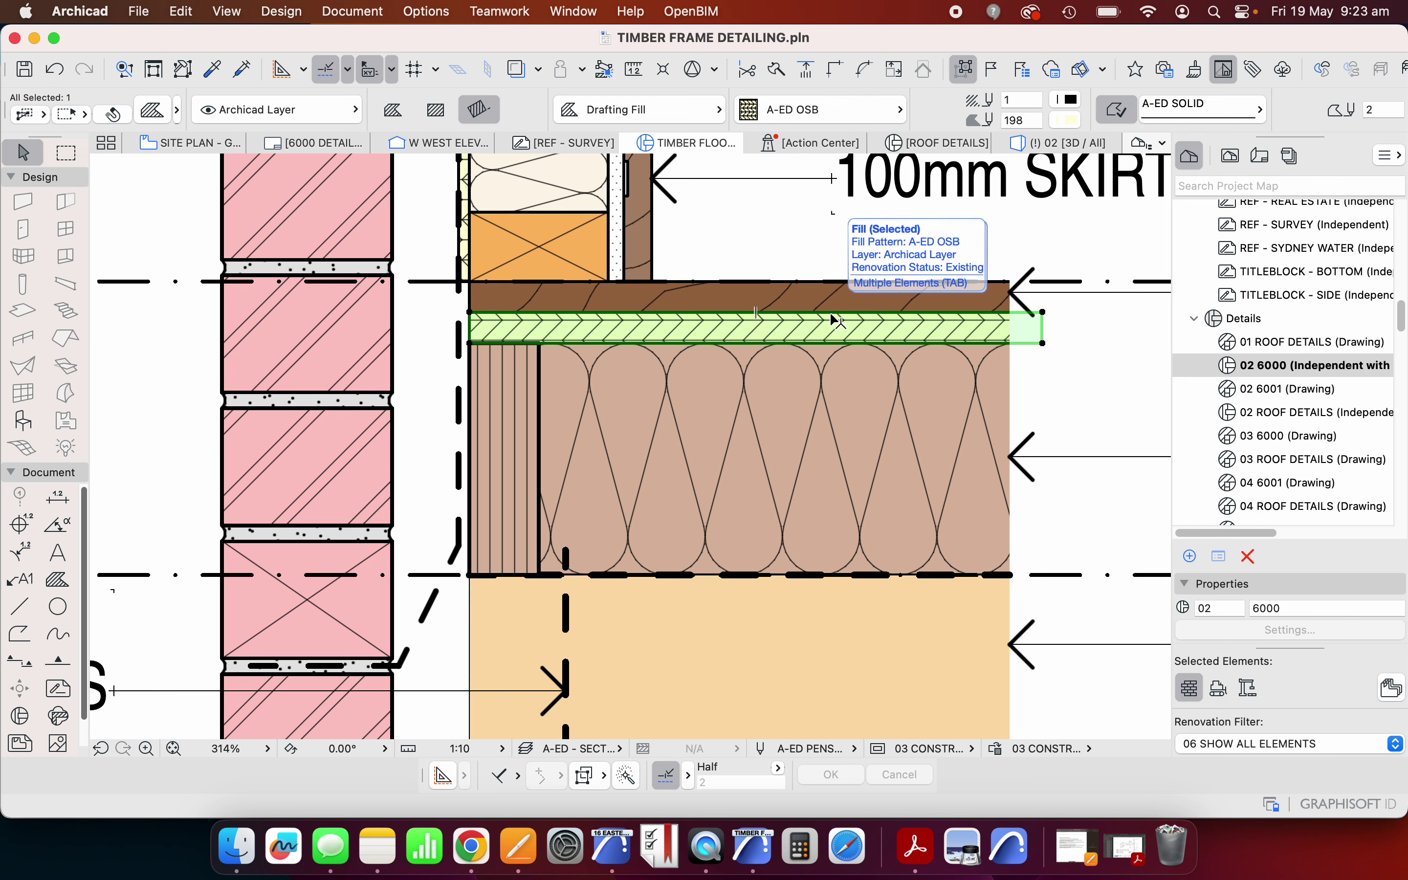
{"action": "left_click", "coordinate": [880, 287]}
{"action": "left_click", "coordinate": [1011, 309]}
{"action": "key", "text": "Escape"}
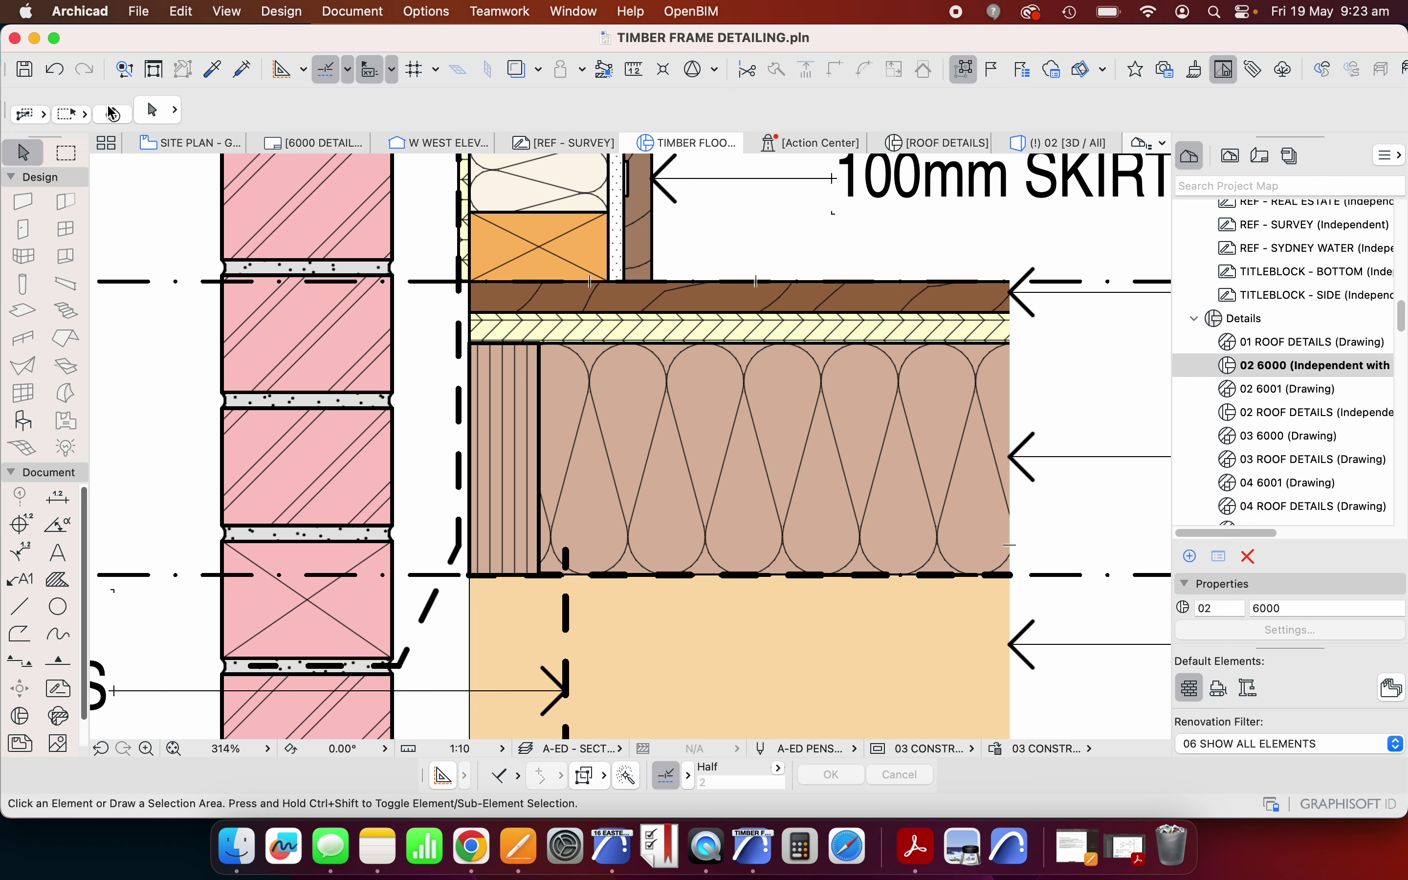
Turn on Quick Selection and check the fill of the T&G flooring layer.
{"action": "left_click", "coordinate": [514, 300]}
{"action": "scroll", "coordinate": [646, 265], "scroll_direction": "down", "scroll_amount": 3}
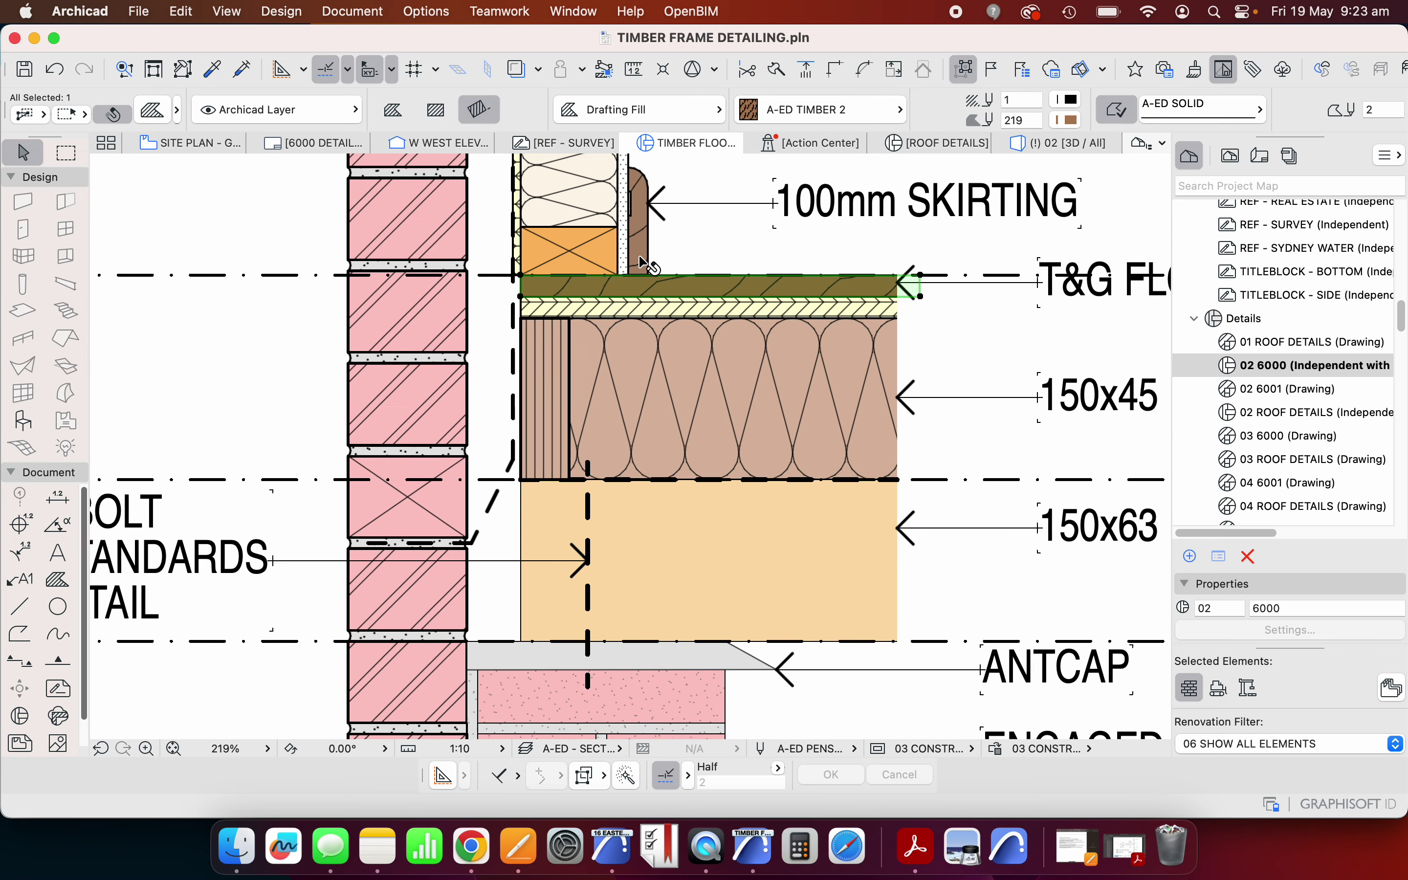
{"action": "scroll", "coordinate": [646, 265], "scroll_direction": "down", "scroll_amount": 3}
{"action": "scroll", "coordinate": [644, 412], "scroll_direction": "up", "scroll_amount": 5}
{"action": "key", "text": "Escape"}
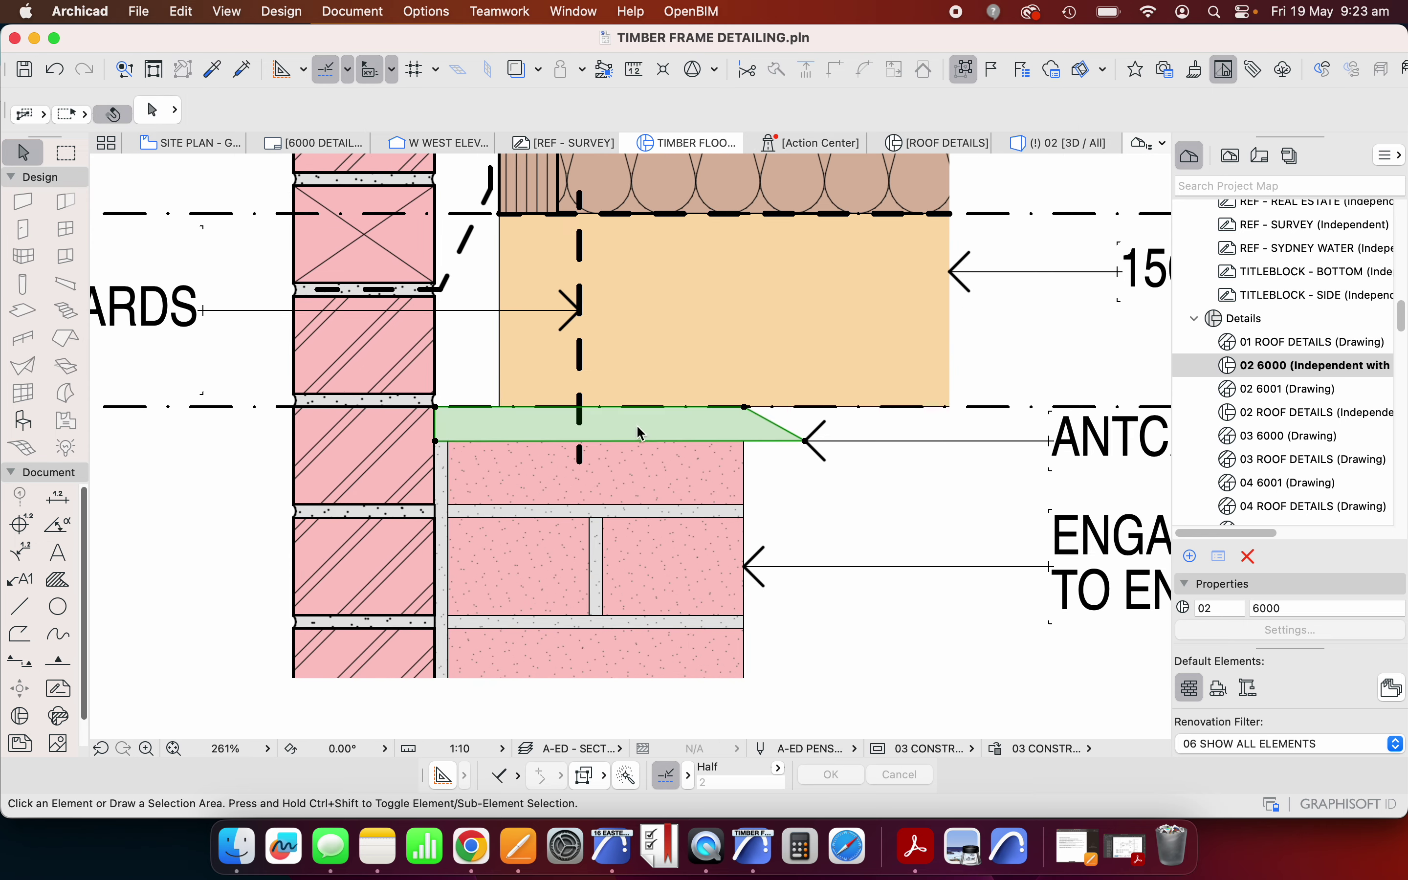
Check the fill of the engaged pier's top brick directly under the ant cap within the whole detail.
{"action": "left_click", "coordinate": [640, 434]}
{"action": "scroll", "coordinate": [636, 425], "scroll_direction": "down", "scroll_amount": 3}
{"action": "scroll", "coordinate": [629, 524], "scroll_direction": "down", "scroll_amount": 3}
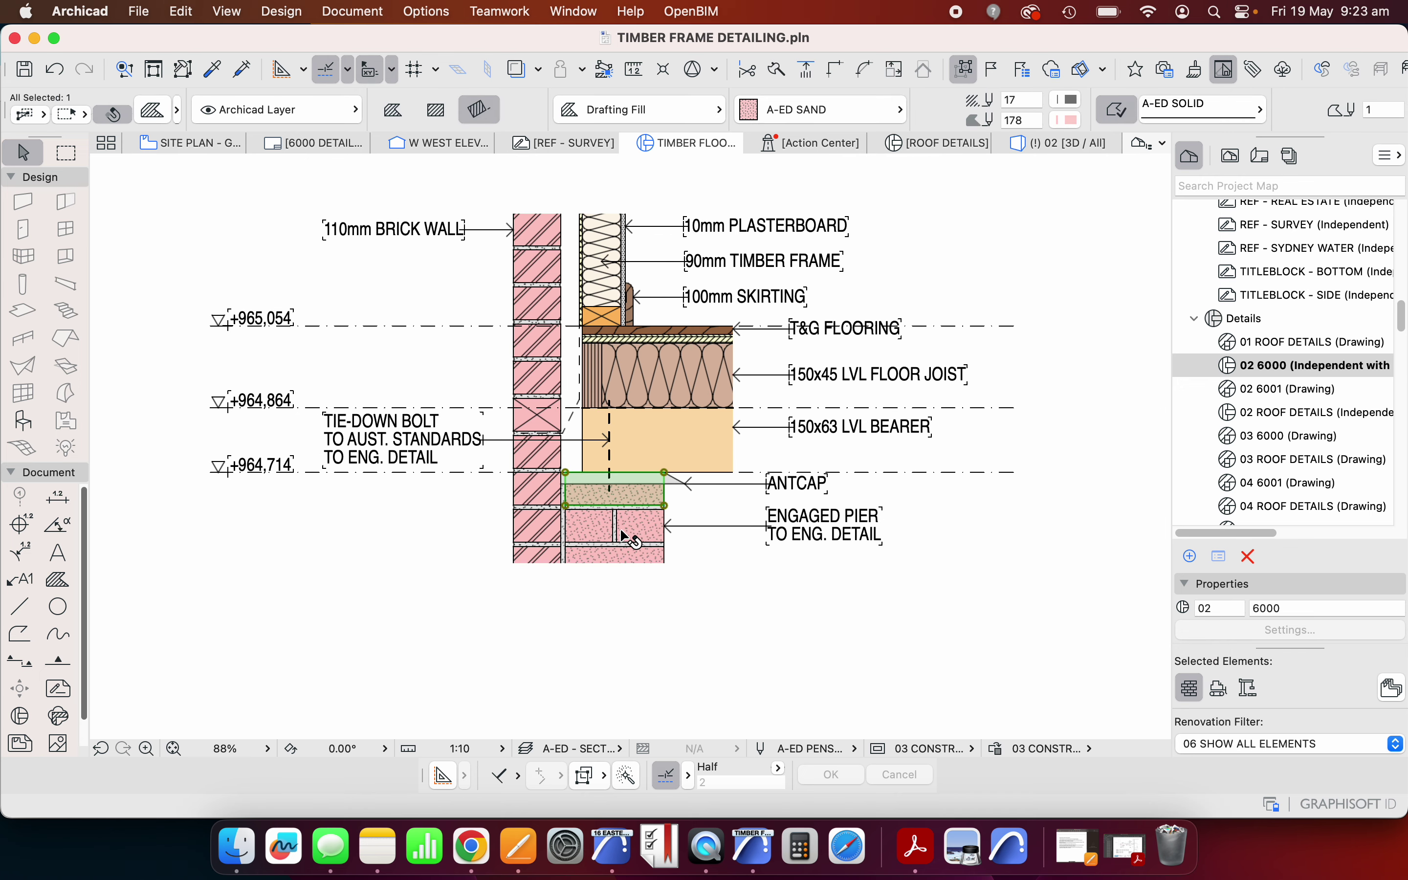
Open the SUB-FLOOR view from the GA PLANS folder and examine its bearers, joists and piers.
{"action": "scroll", "coordinate": [1347, 355], "scroll_direction": "up", "scroll_amount": 10}
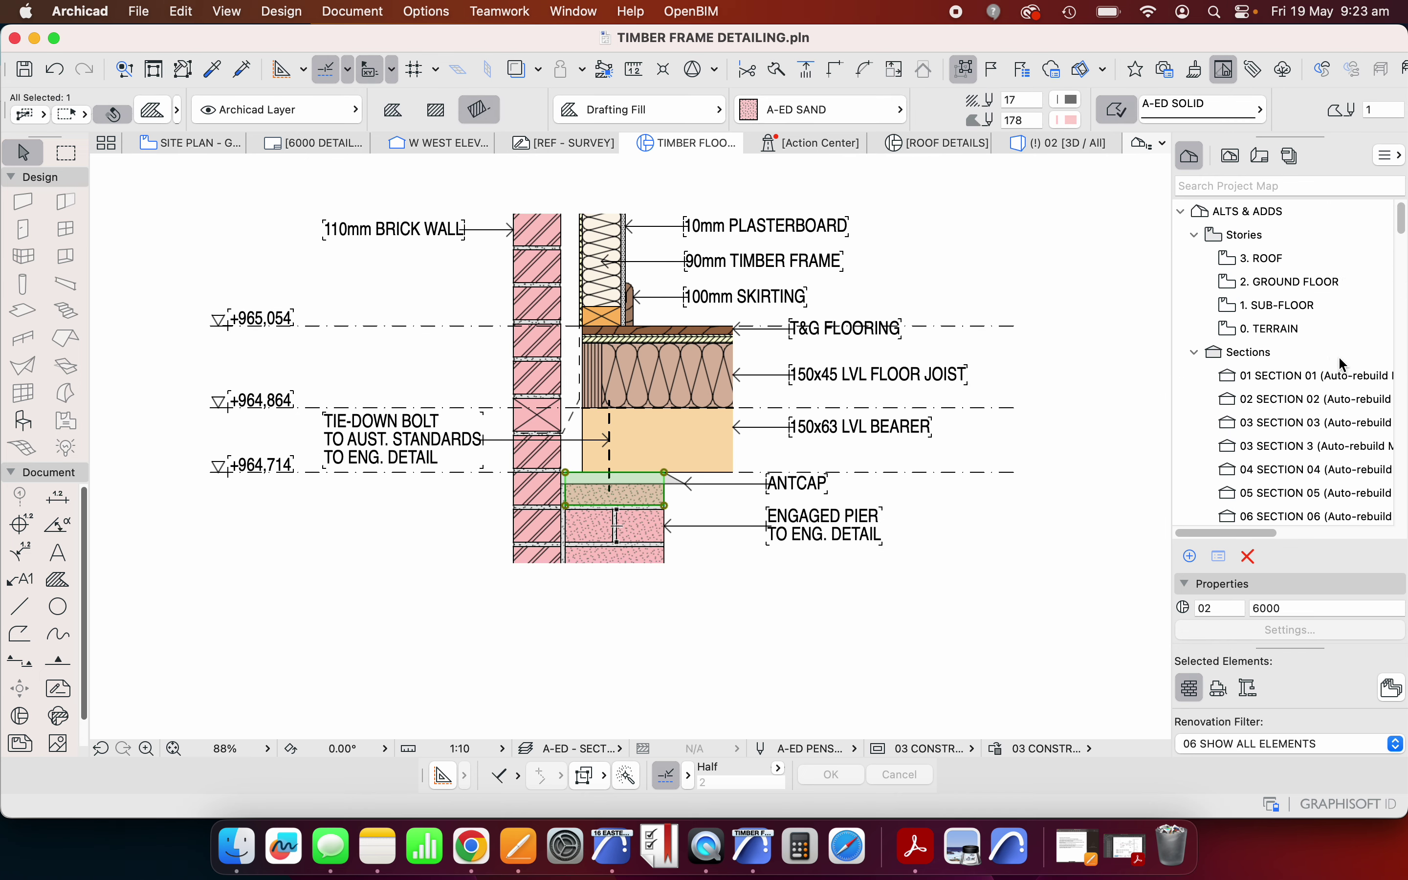
{"action": "left_click", "coordinate": [1273, 308]}
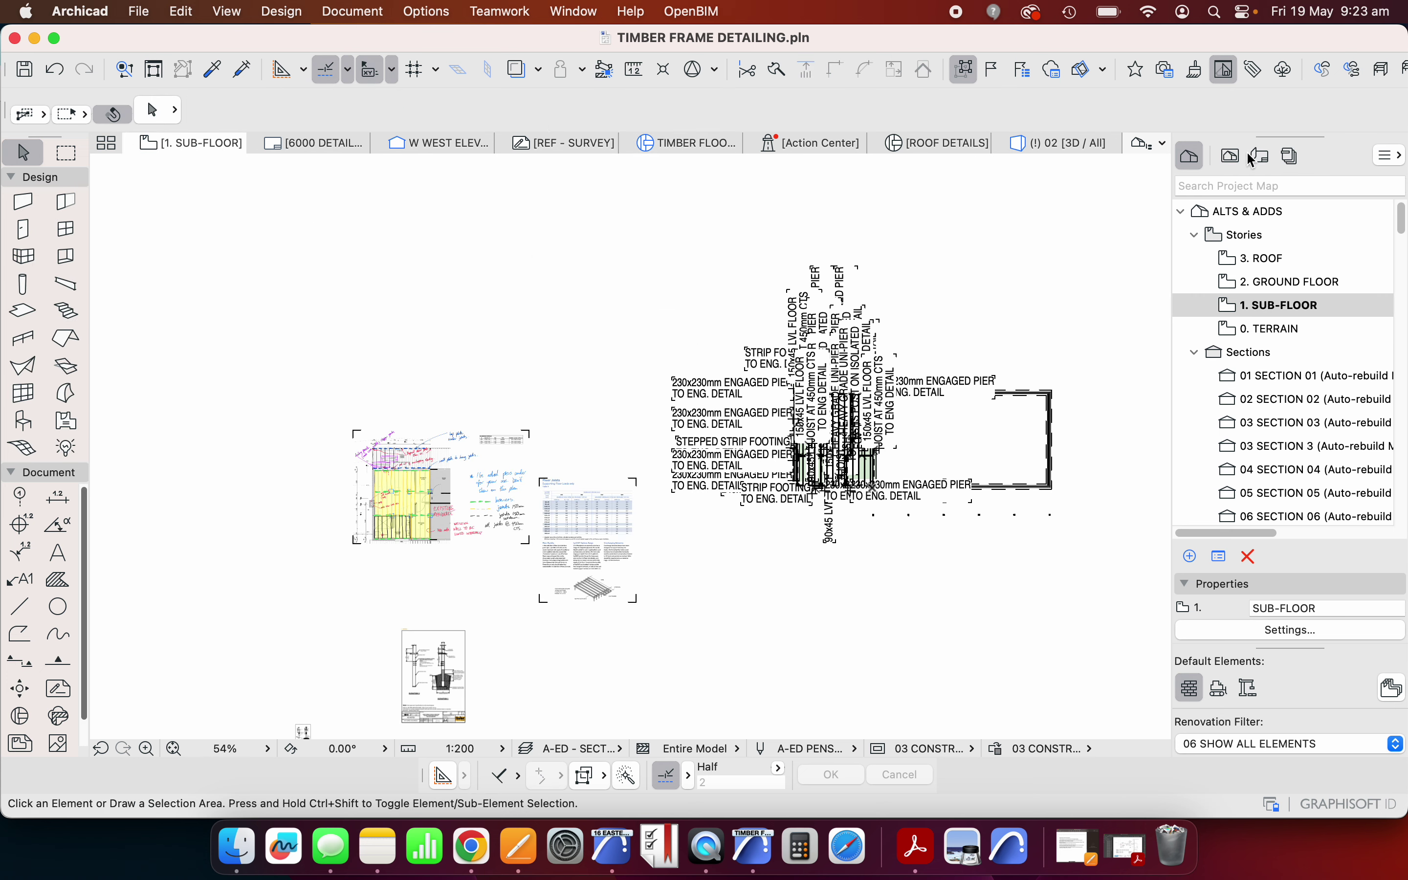
{"action": "left_click", "coordinate": [1231, 156]}
{"action": "scroll", "coordinate": [1310, 276], "scroll_direction": "up", "scroll_amount": 10}
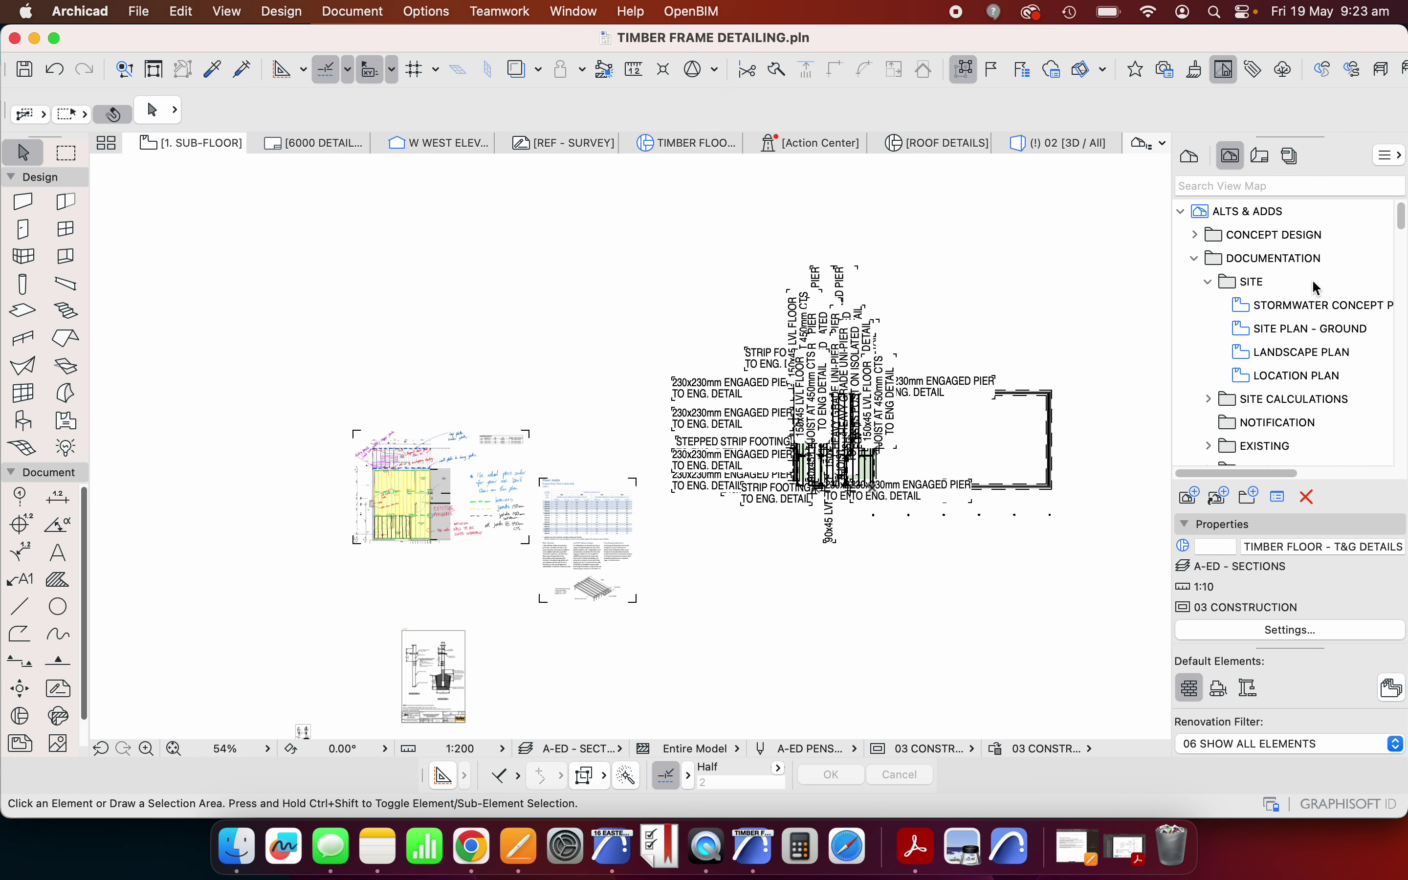
{"action": "scroll", "coordinate": [1325, 290], "scroll_direction": "down", "scroll_amount": 15}
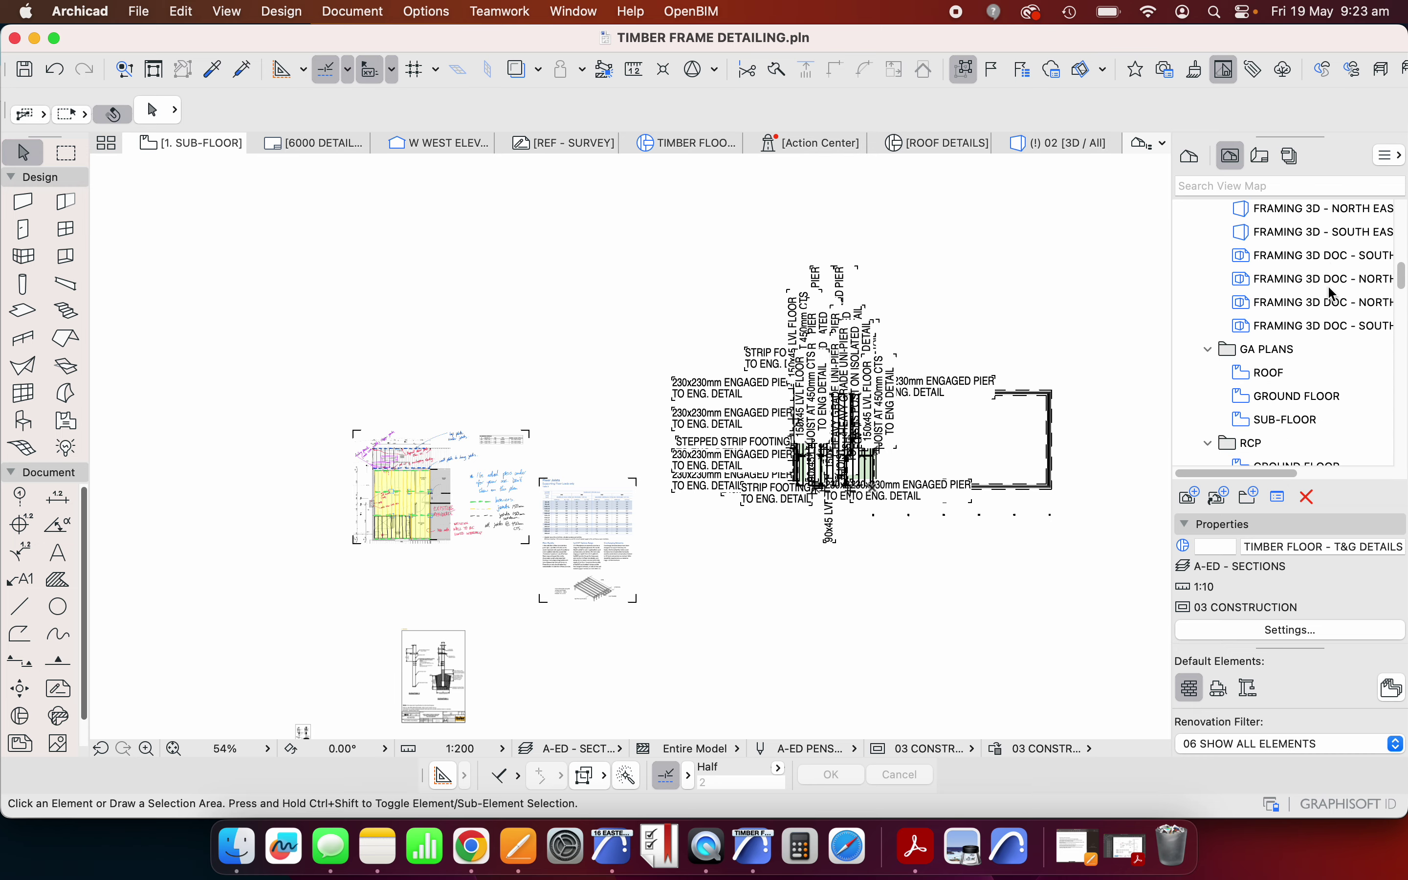
{"action": "scroll", "coordinate": [1330, 288], "scroll_direction": "down", "scroll_amount": 4}
{"action": "double_click", "coordinate": [1276, 333]}
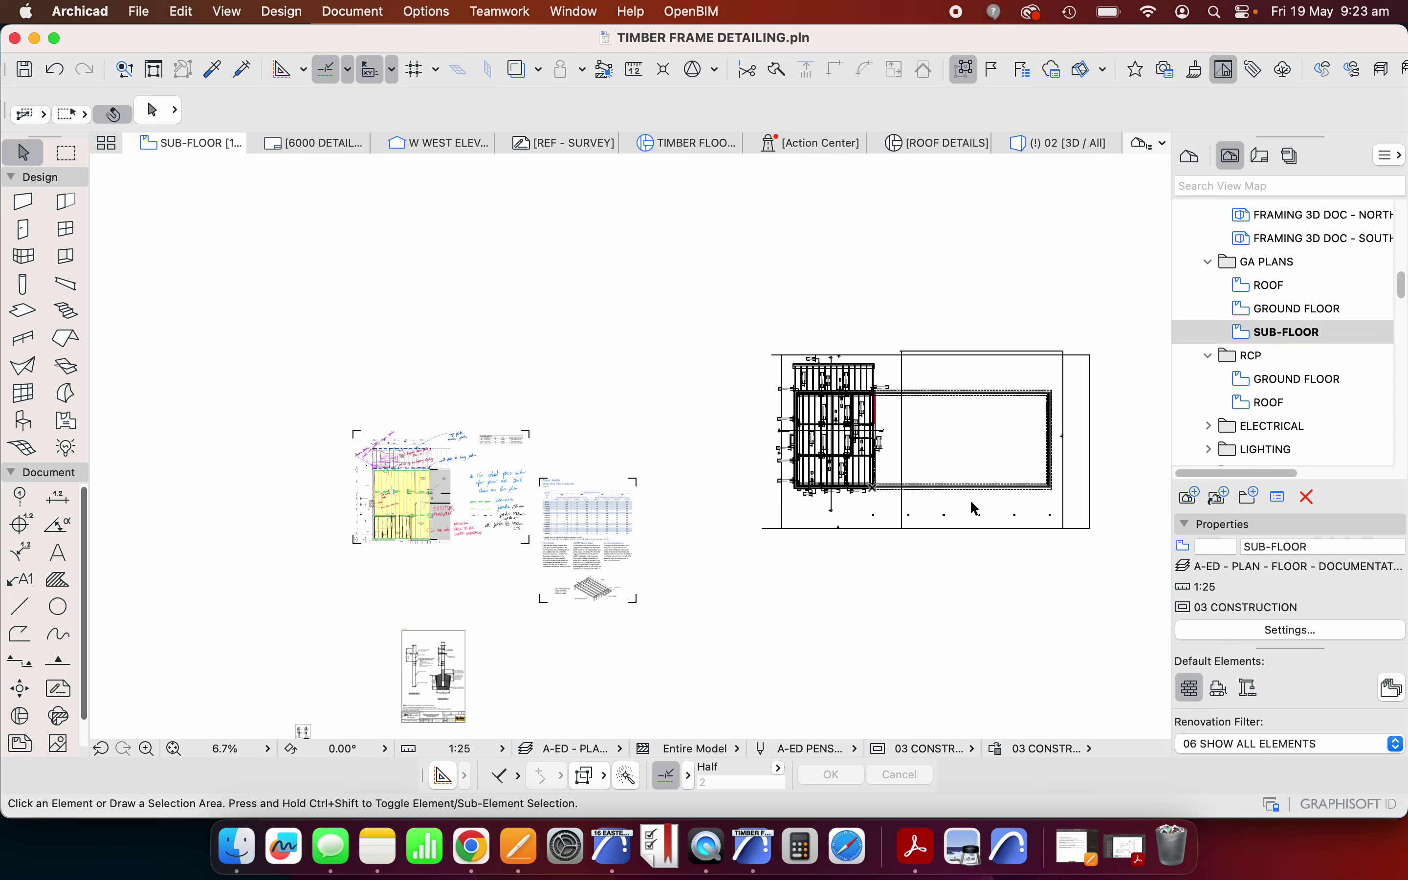
{"action": "scroll", "coordinate": [856, 274], "scroll_direction": "up", "scroll_amount": 5}
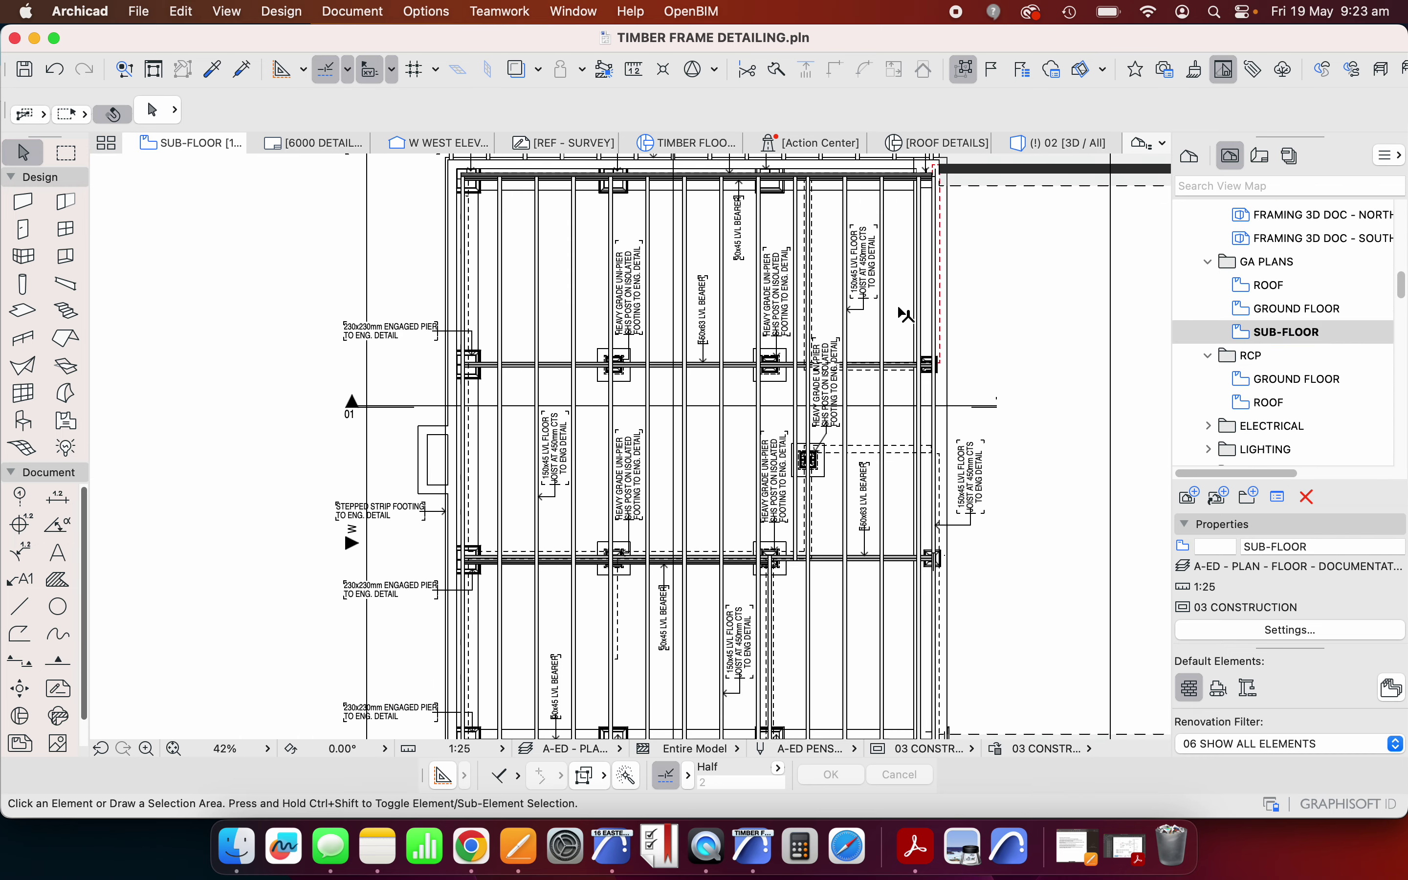
{"action": "scroll", "coordinate": [815, 303], "scroll_direction": "down", "scroll_amount": 1}
{"action": "scroll", "coordinate": [960, 198], "scroll_direction": "up", "scroll_amount": 3}
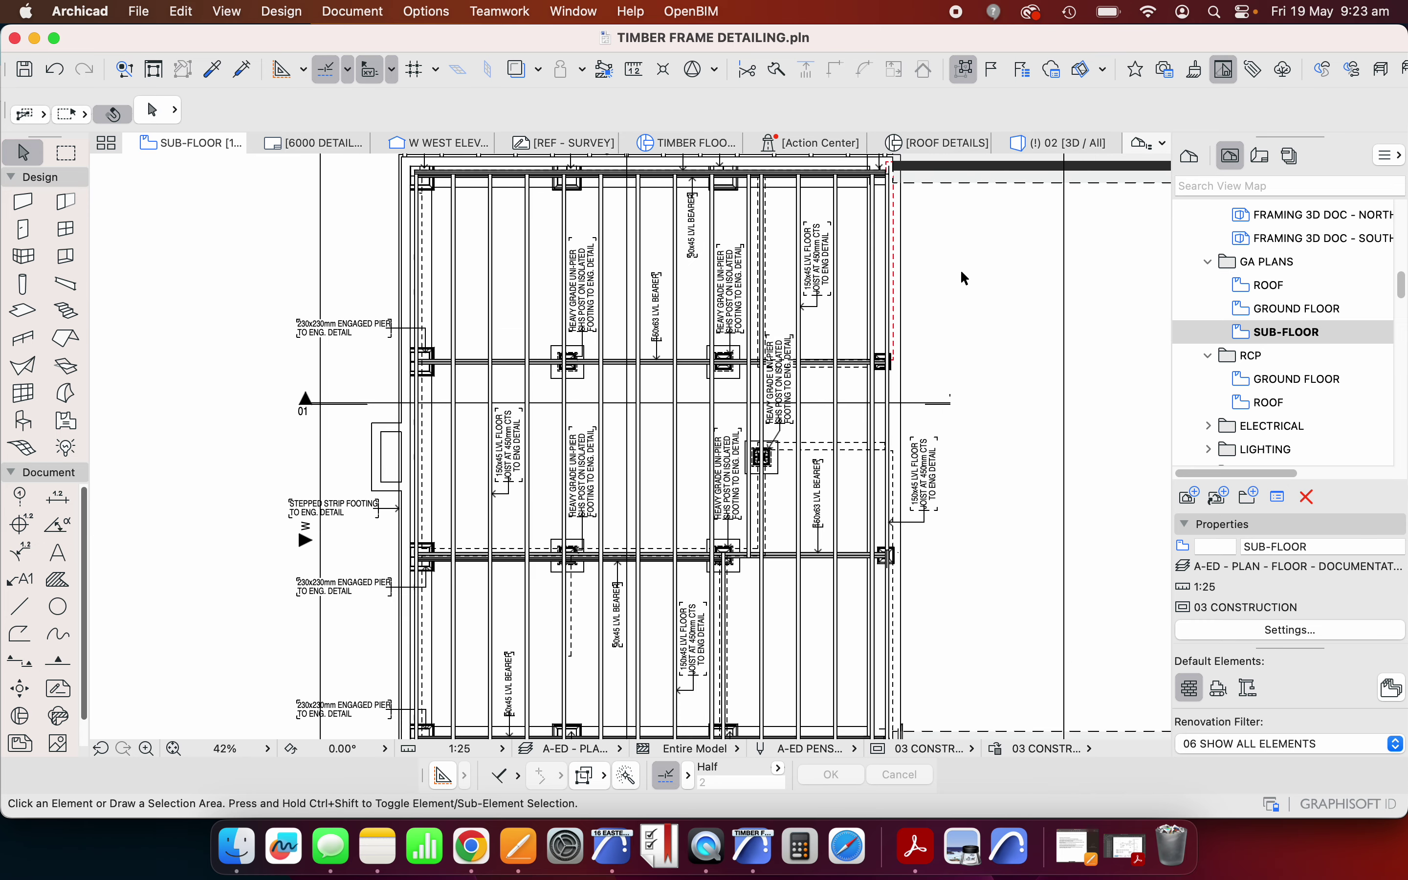
Open the GROUND FLOOR view from the GA plans and examine the proposed rooms beside the existing residence.
{"action": "double_click", "coordinate": [1279, 309]}
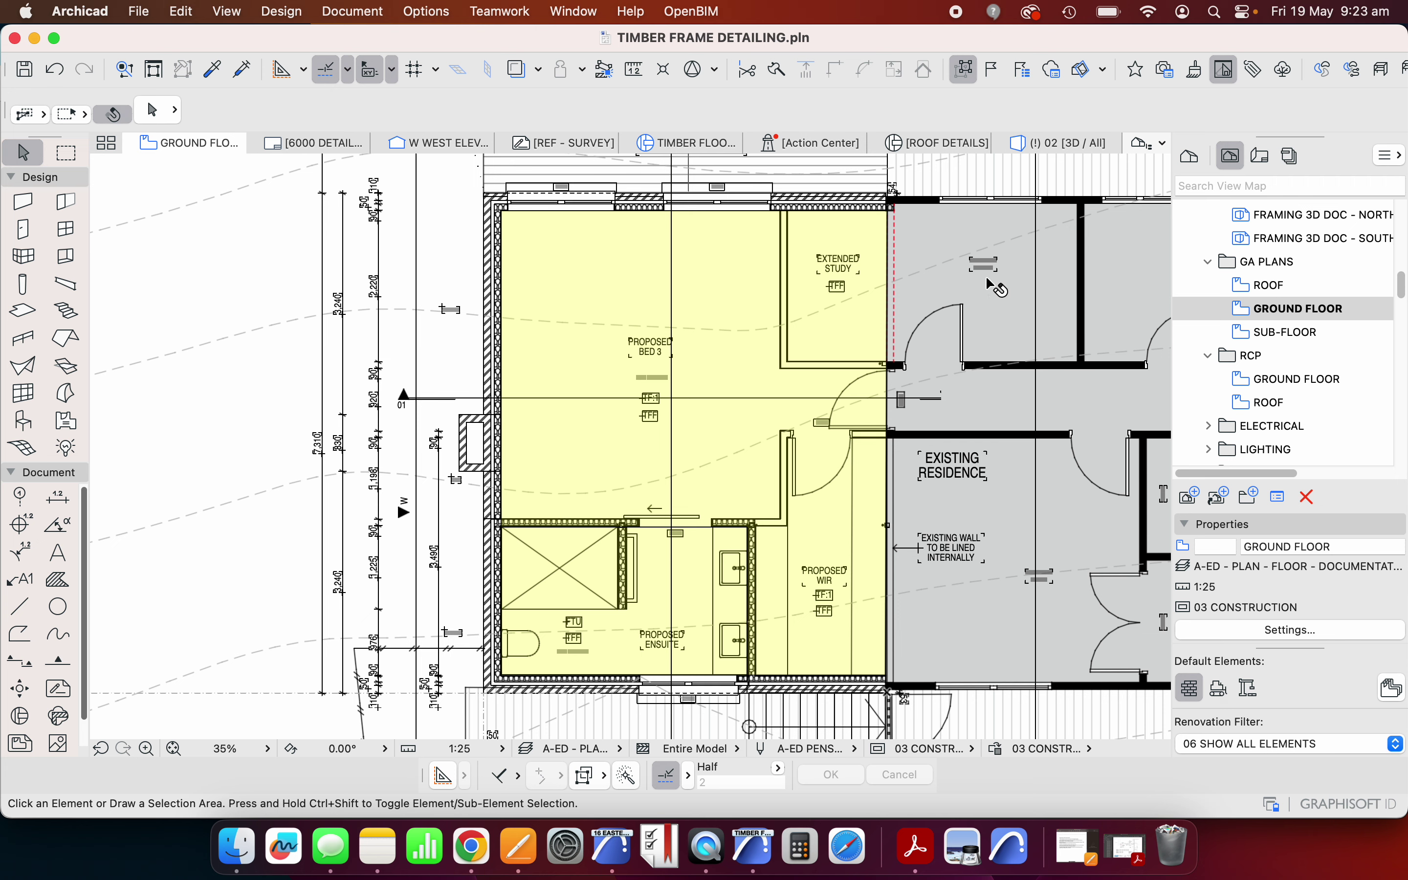
{"action": "scroll", "coordinate": [1030, 250], "scroll_direction": "up", "scroll_amount": 3}
{"action": "scroll", "coordinate": [1030, 255], "scroll_direction": "down", "scroll_amount": 3}
{"action": "scroll", "coordinate": [700, 451], "scroll_direction": "down", "scroll_amount": 5}
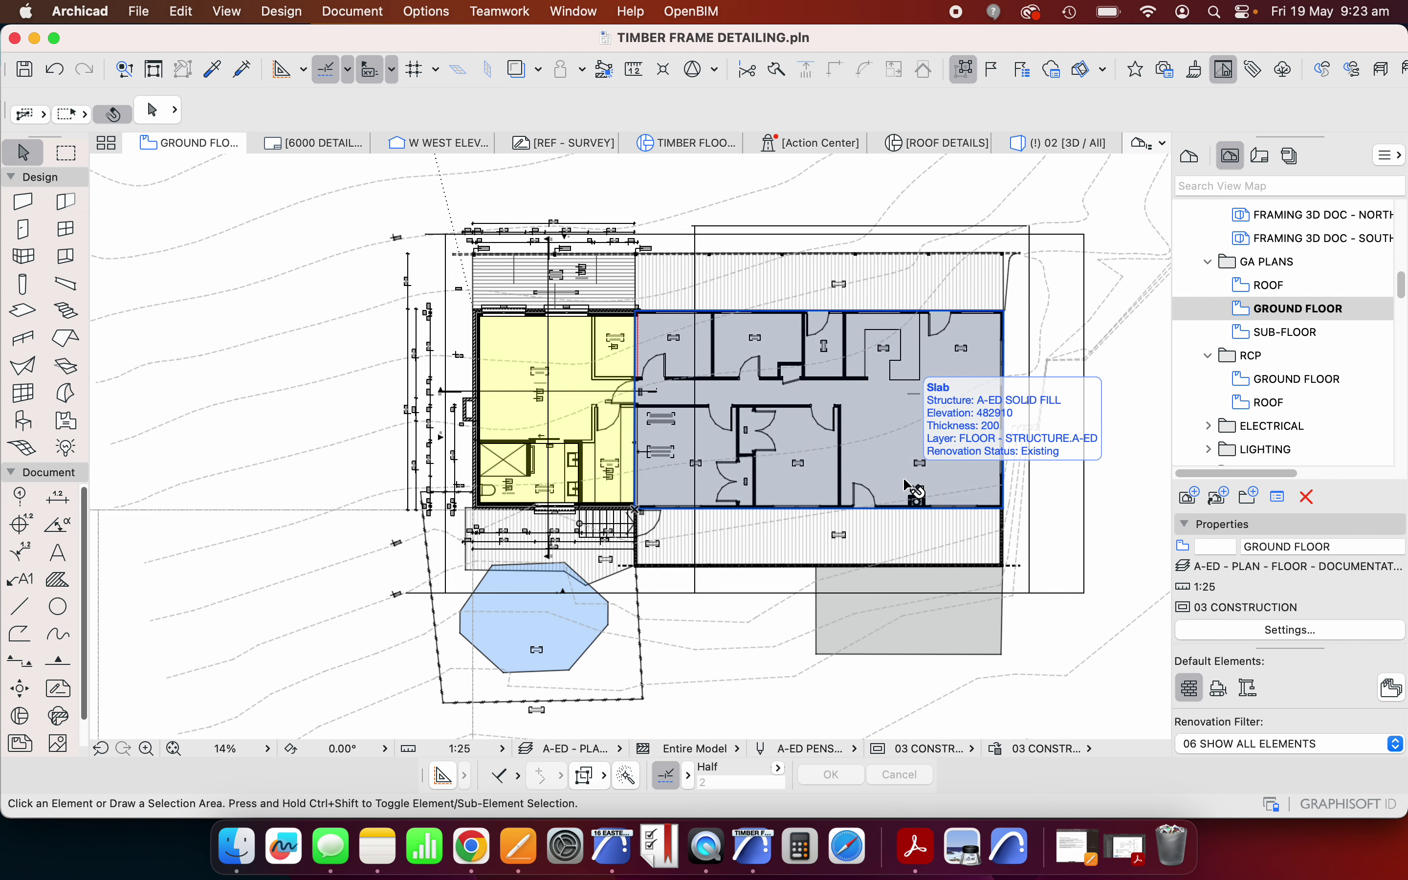
{"action": "scroll", "coordinate": [815, 442], "scroll_direction": "up", "scroll_amount": 3}
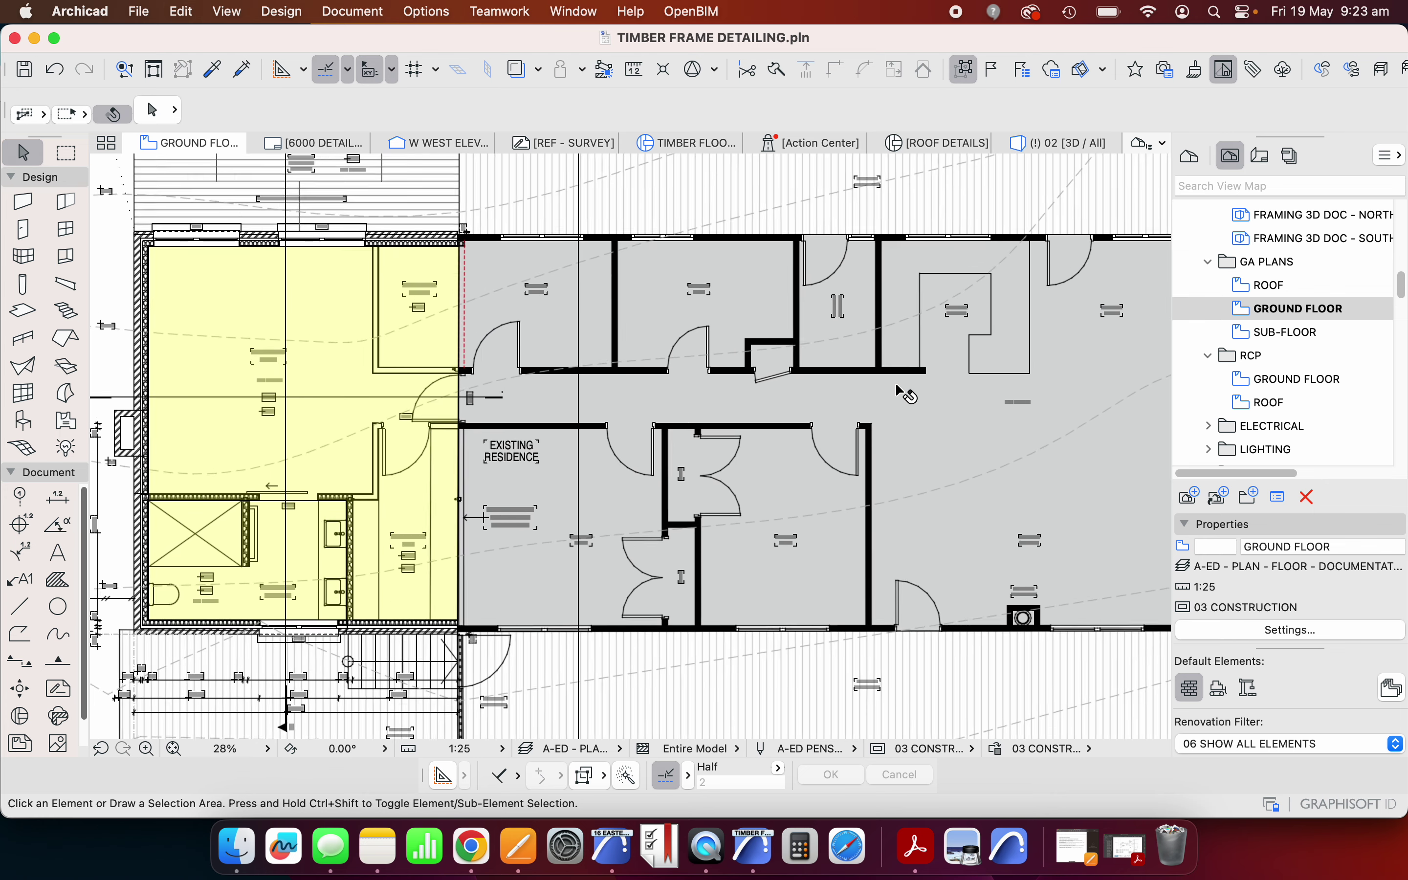
{"action": "scroll", "coordinate": [1044, 477], "scroll_direction": "right", "scroll_amount": 2}
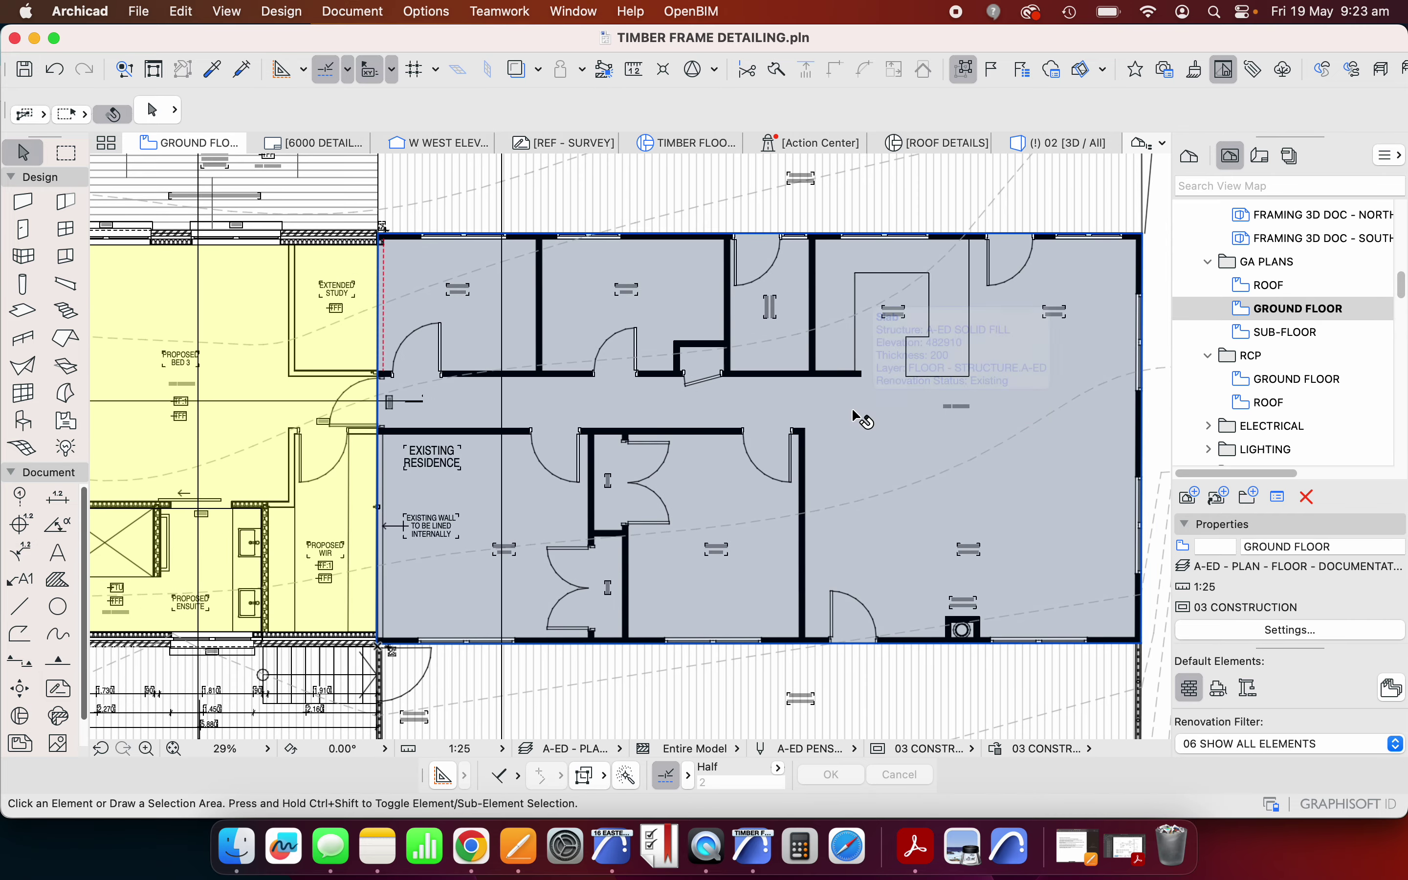
Reopen the SUB-FLOOR view and examine the wall edge with the 240x45 LVL bearer and strip footing.
{"action": "left_click", "coordinate": [1271, 335]}
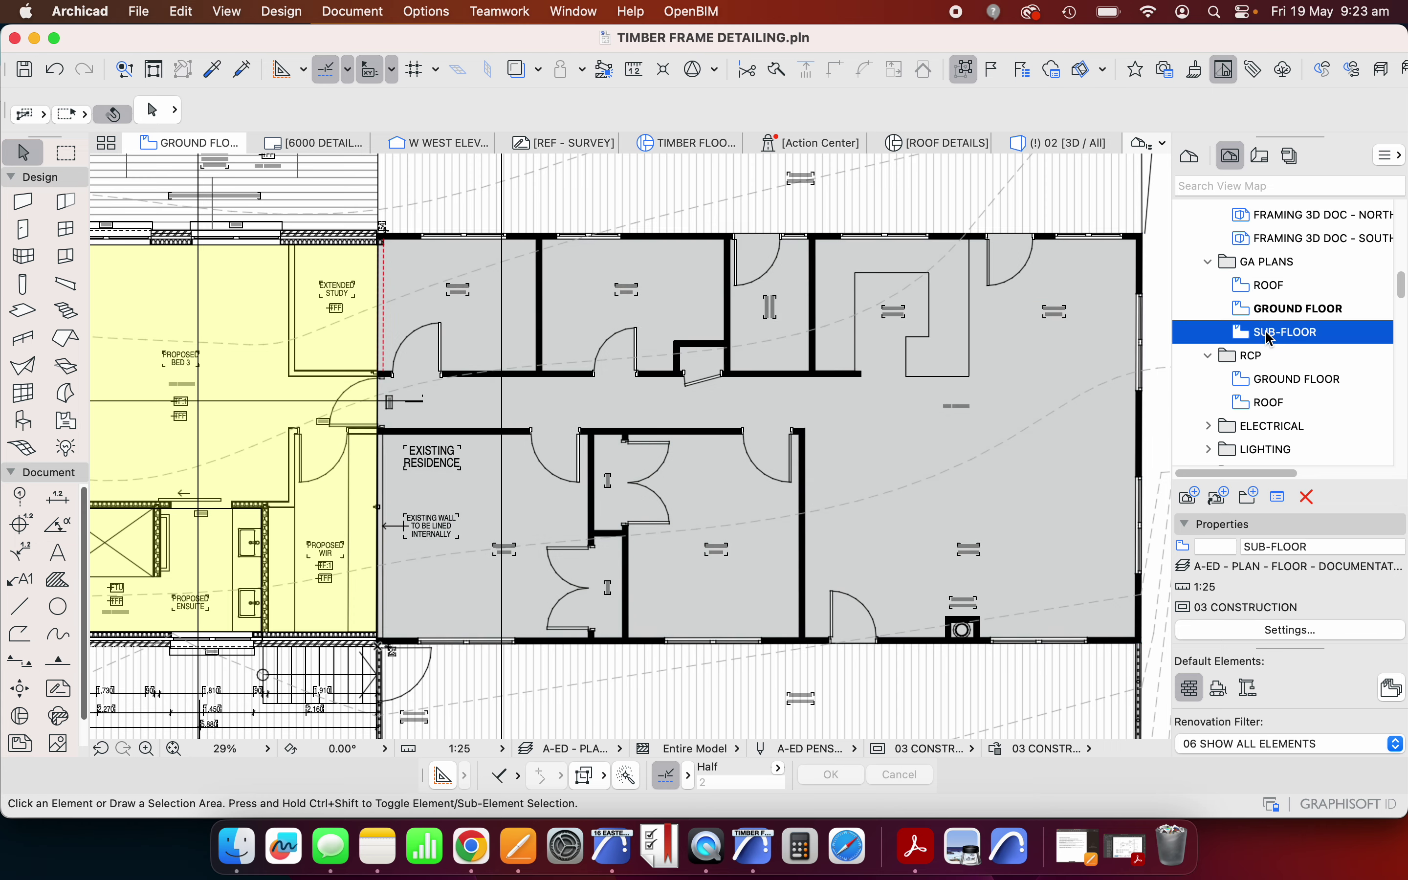
{"action": "double_click", "coordinate": [1270, 335]}
{"action": "scroll", "coordinate": [435, 400], "scroll_direction": "up", "scroll_amount": 3}
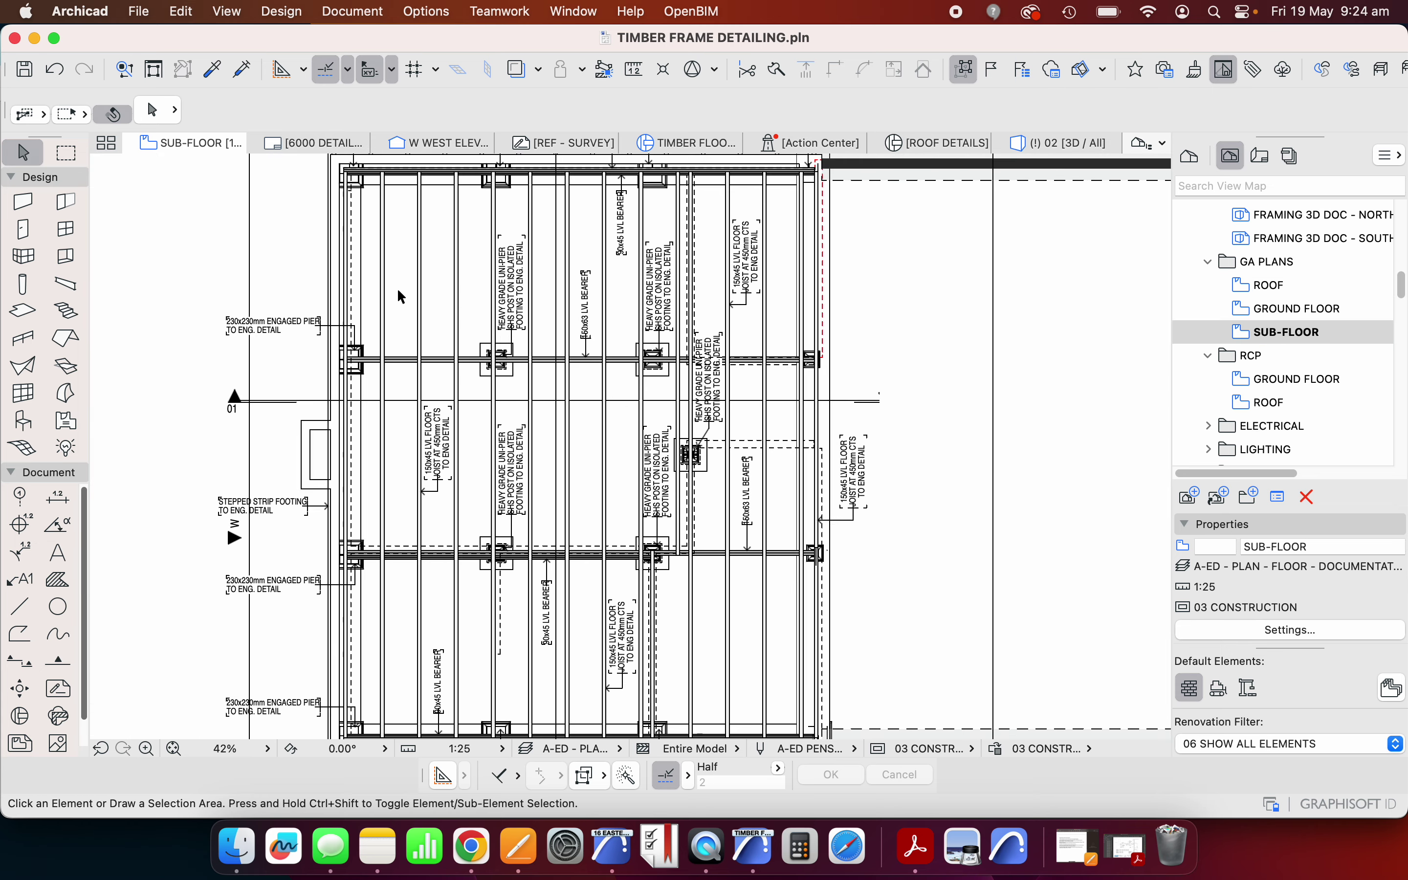
{"action": "scroll", "coordinate": [393, 614], "scroll_direction": "up", "scroll_amount": 6}
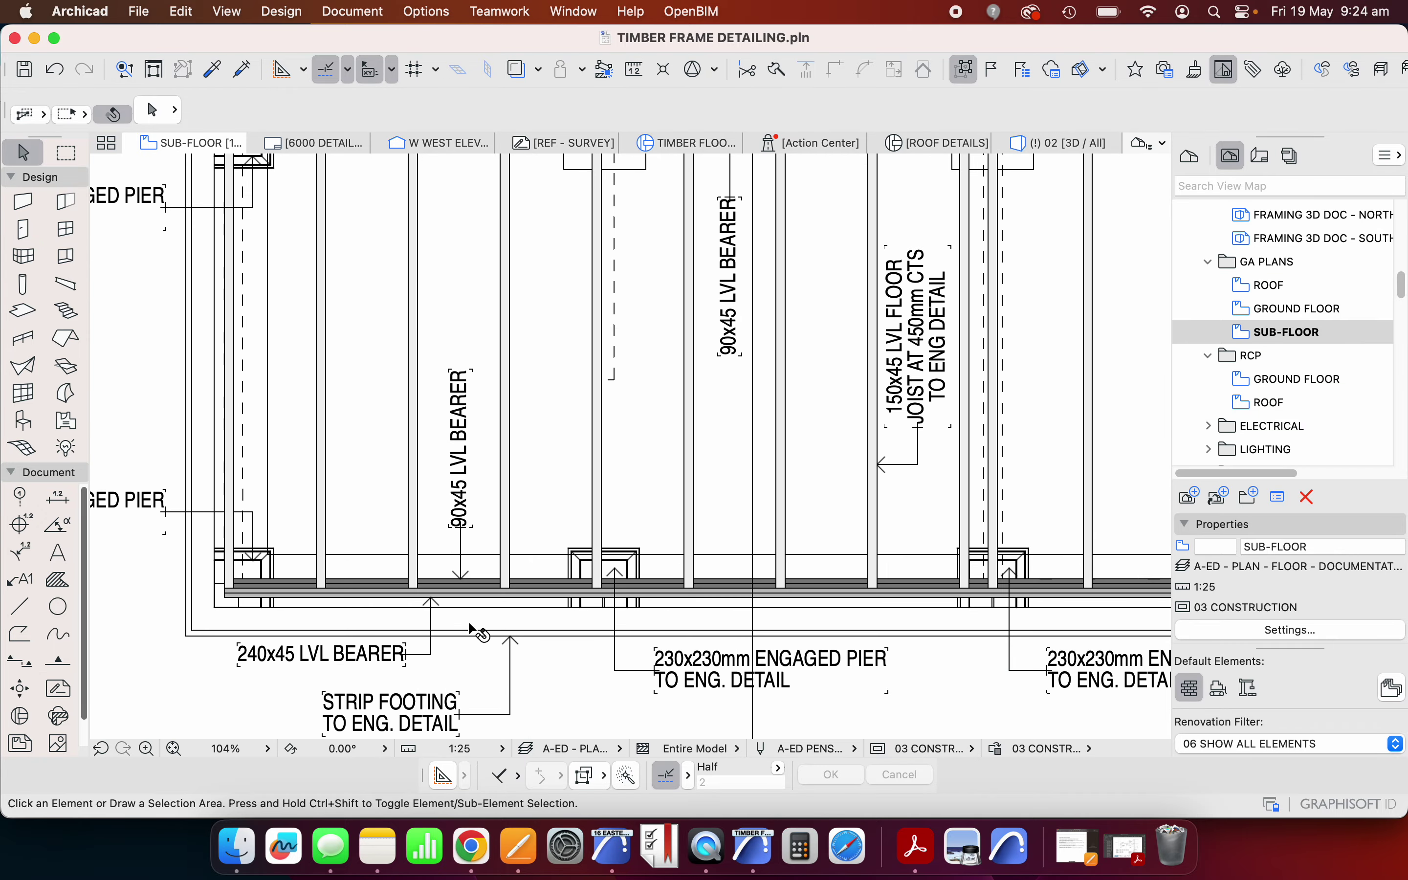
Select the exterior wall running alongside the 240x45 LVL bearer.
{"action": "left_click", "coordinate": [526, 617]}
{"action": "left_click", "coordinate": [529, 615]}
{"action": "left_click", "coordinate": [533, 616]}
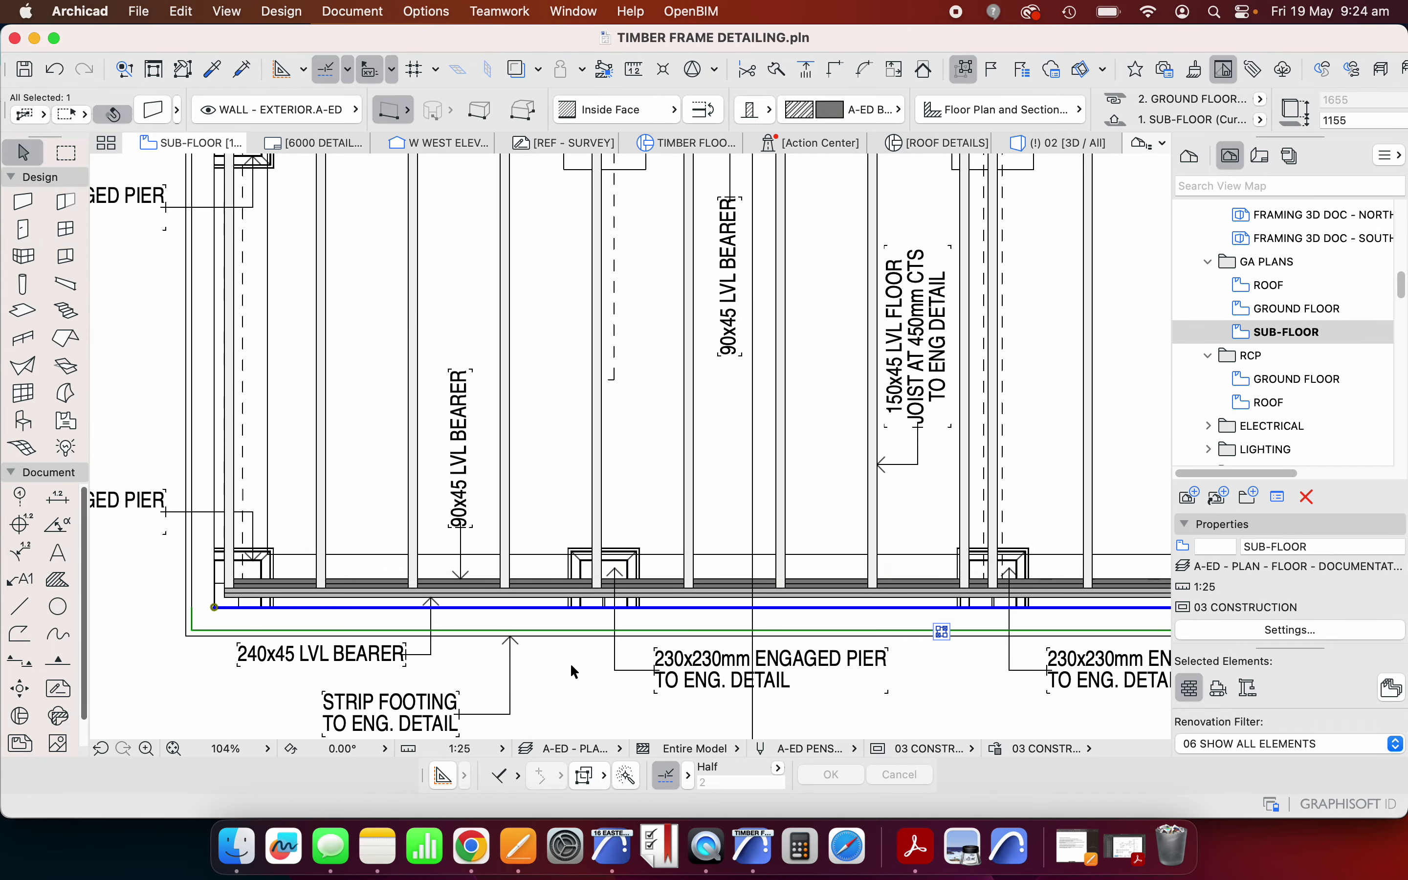
Select the strip footing beam under the exterior wall, examine its extent around the engaged piers, and clear the selection.
{"action": "left_click", "coordinate": [560, 645]}
{"action": "left_click", "coordinate": [556, 641]}
{"action": "scroll", "coordinate": [550, 635], "scroll_direction": "down", "scroll_amount": 3}
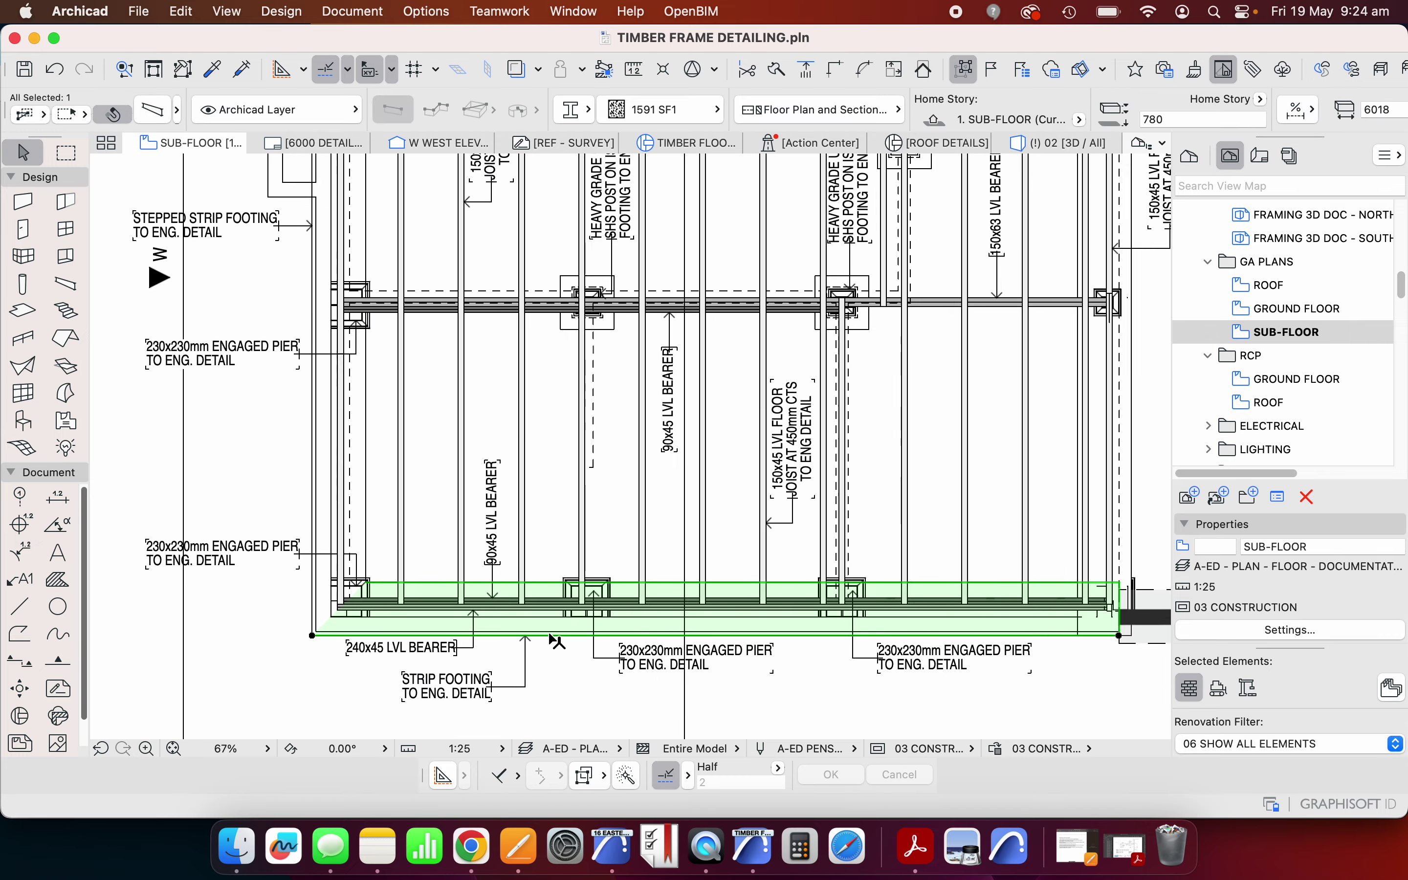
{"action": "scroll", "coordinate": [556, 640], "scroll_direction": "down", "scroll_amount": 1}
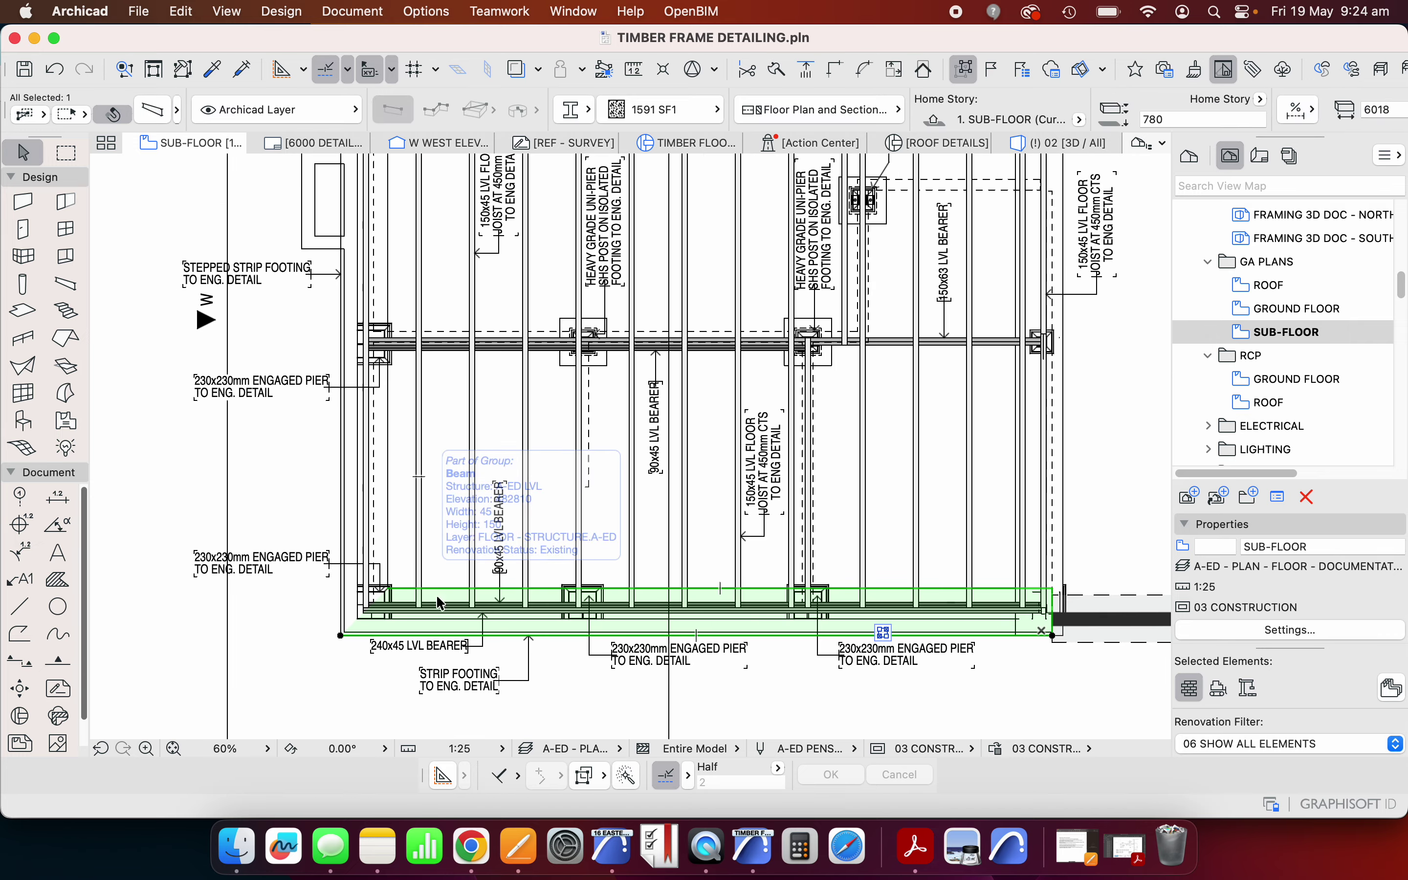
{"action": "scroll", "coordinate": [559, 615], "scroll_direction": "up", "scroll_amount": 8}
{"action": "key", "text": "Escape"}
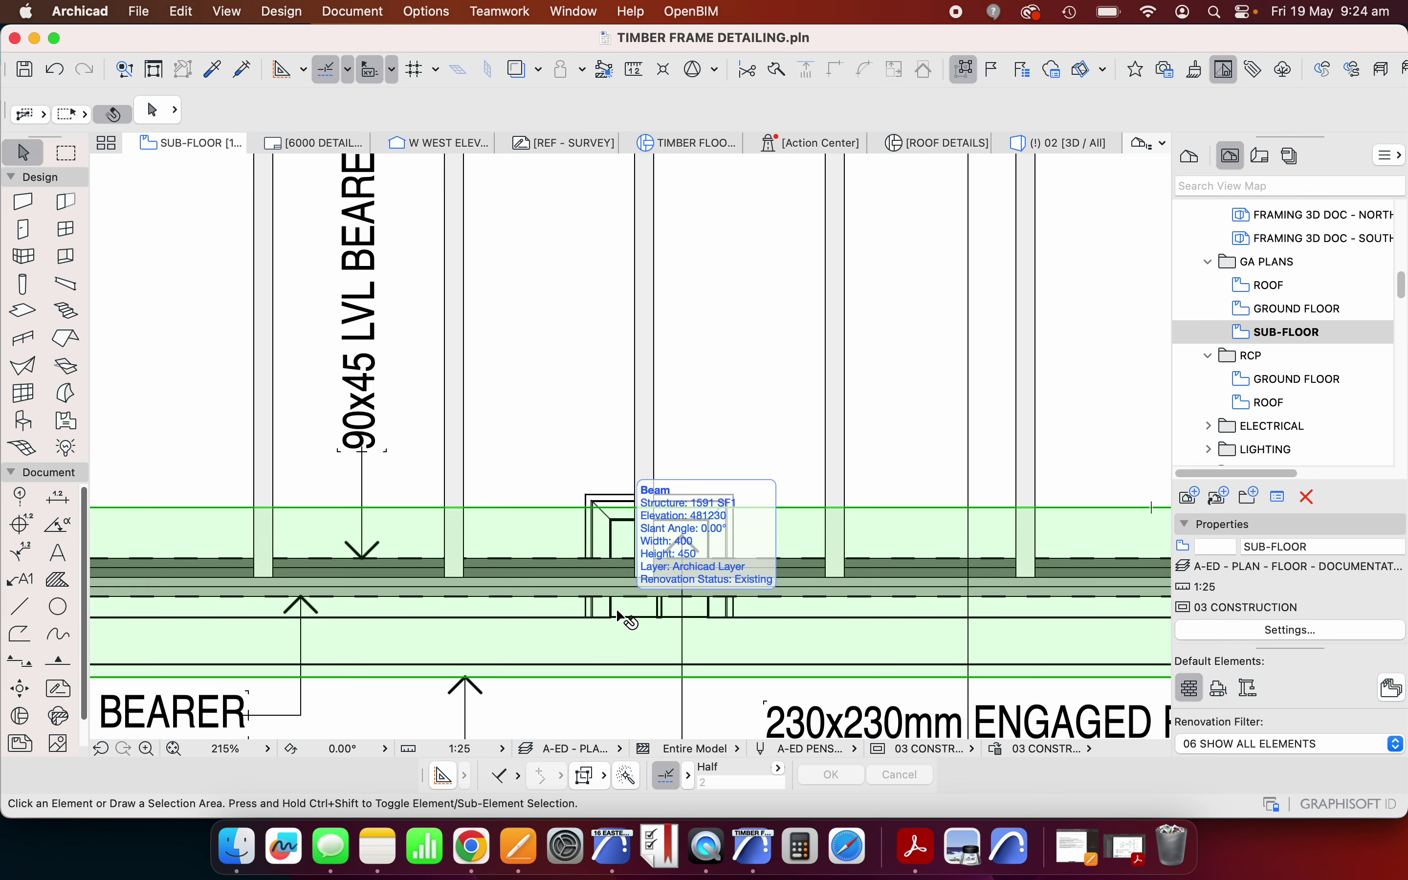
Select the 90x45 LVL bearer spanning the engaged piers beside the exterior wall and examine its run.
{"action": "scroll", "coordinate": [628, 620], "scroll_direction": "down", "scroll_amount": 7}
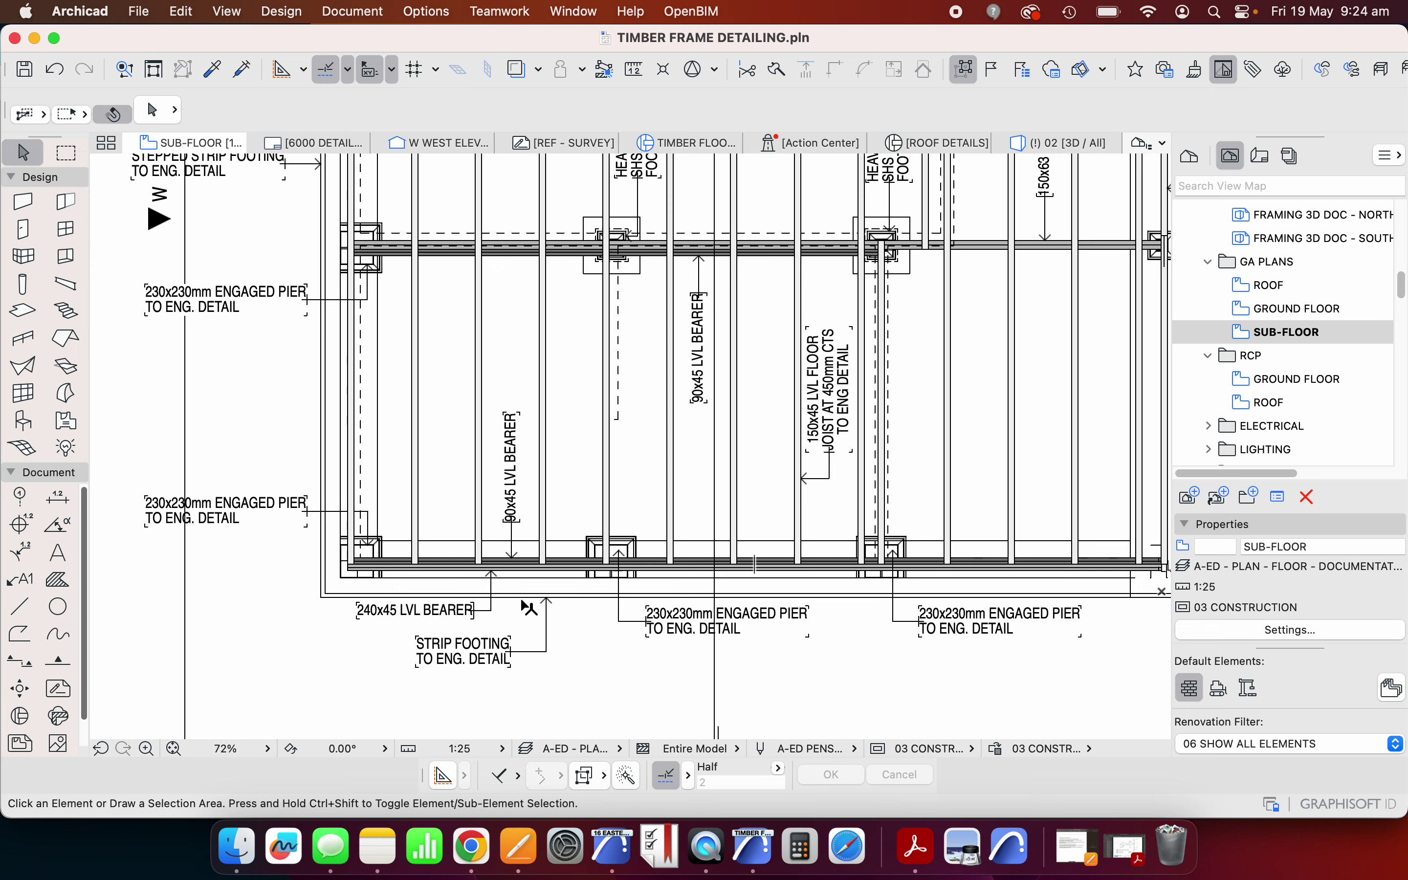
{"action": "scroll", "coordinate": [503, 572], "scroll_direction": "up", "scroll_amount": 4}
{"action": "left_click", "coordinate": [562, 549]}
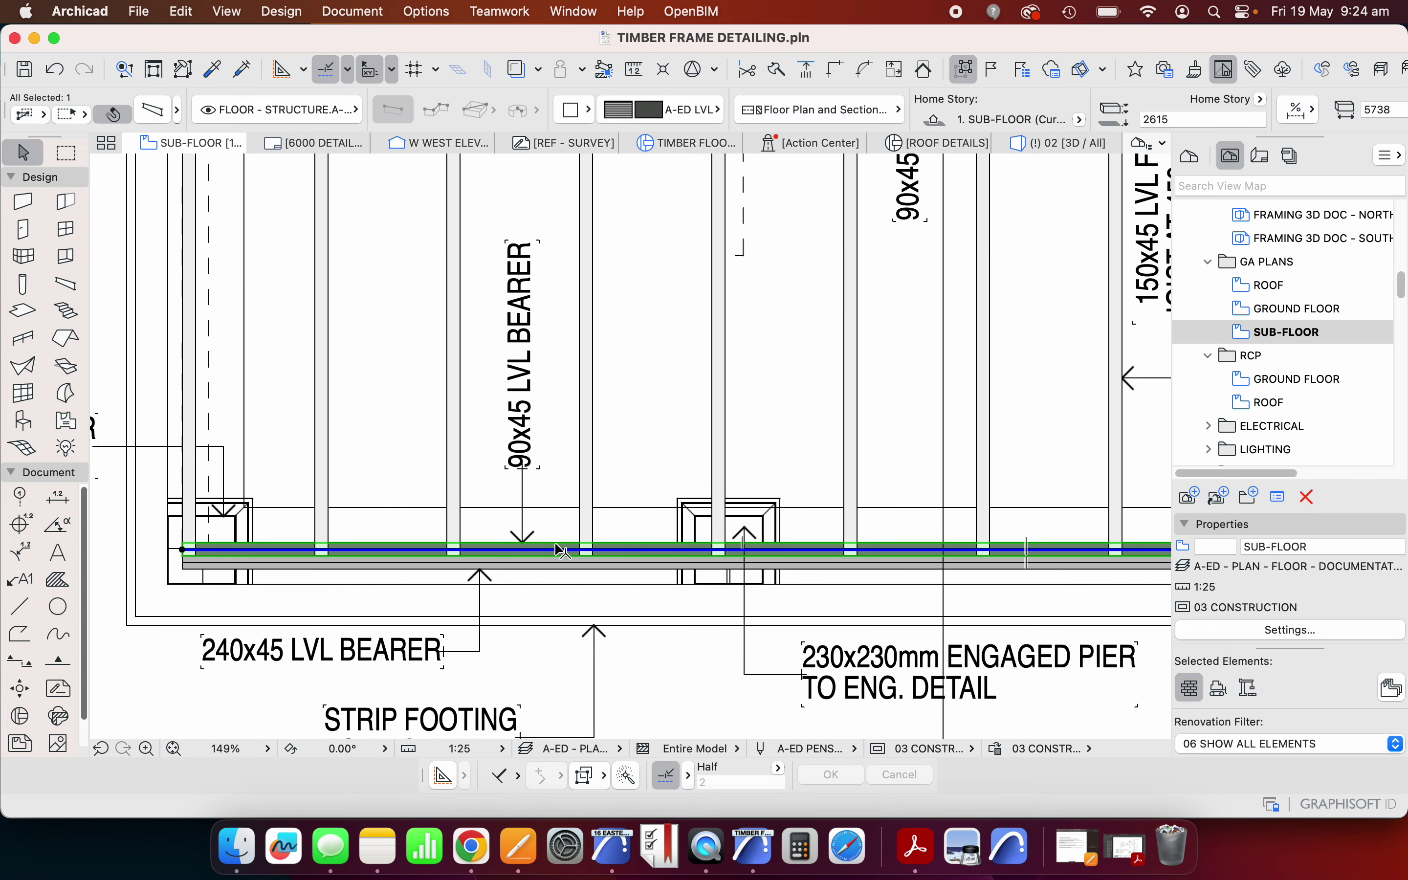
{"action": "scroll", "coordinate": [500, 605], "scroll_direction": "down", "scroll_amount": 3}
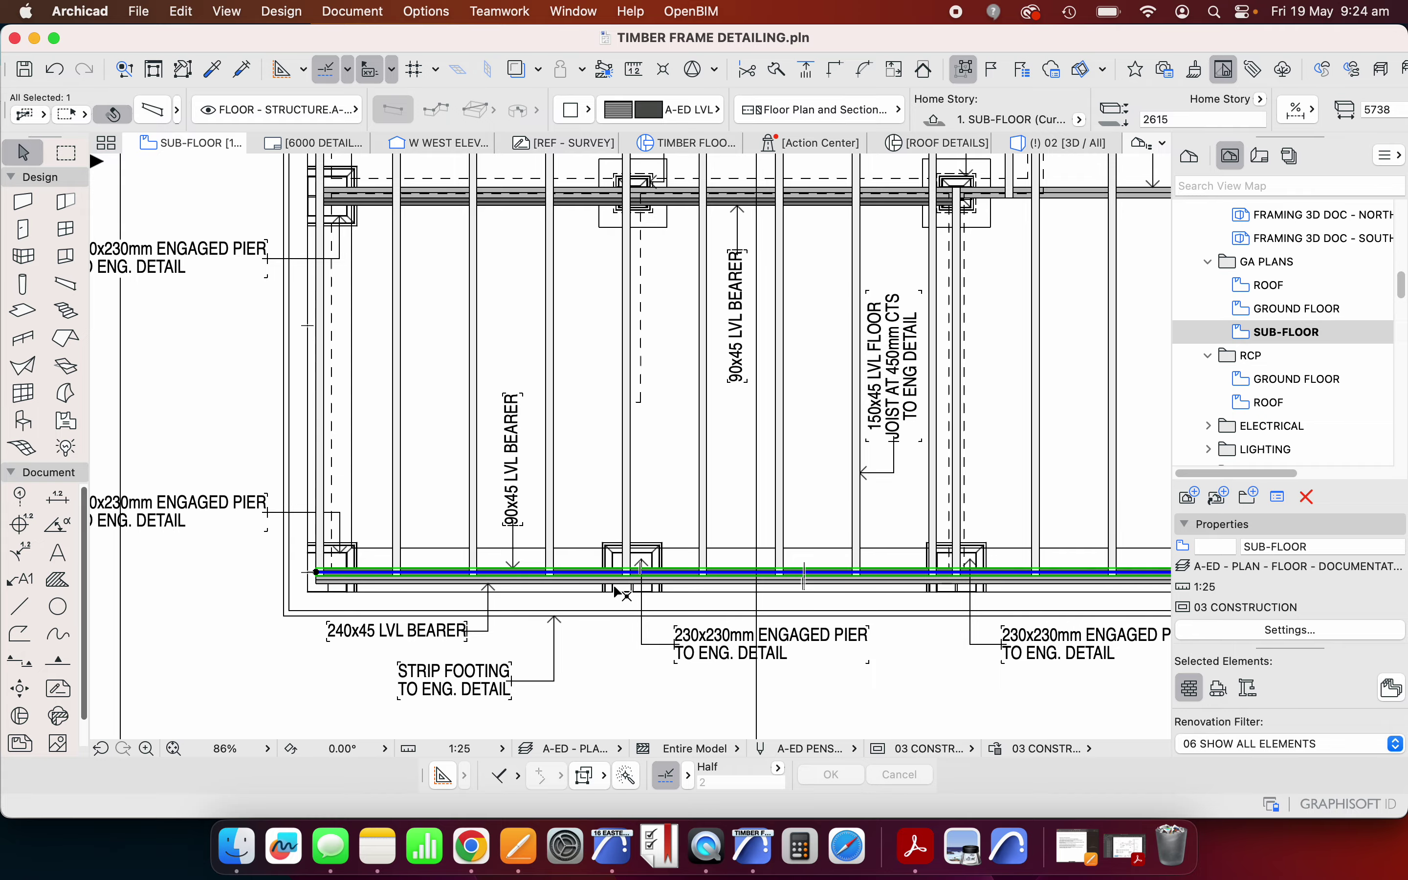
Examine the internal bearer line parallel to the exterior wall, closing in on its uni-pier post at the dashed wall outline.
{"action": "scroll", "coordinate": [660, 355], "scroll_direction": "up", "scroll_amount": 3}
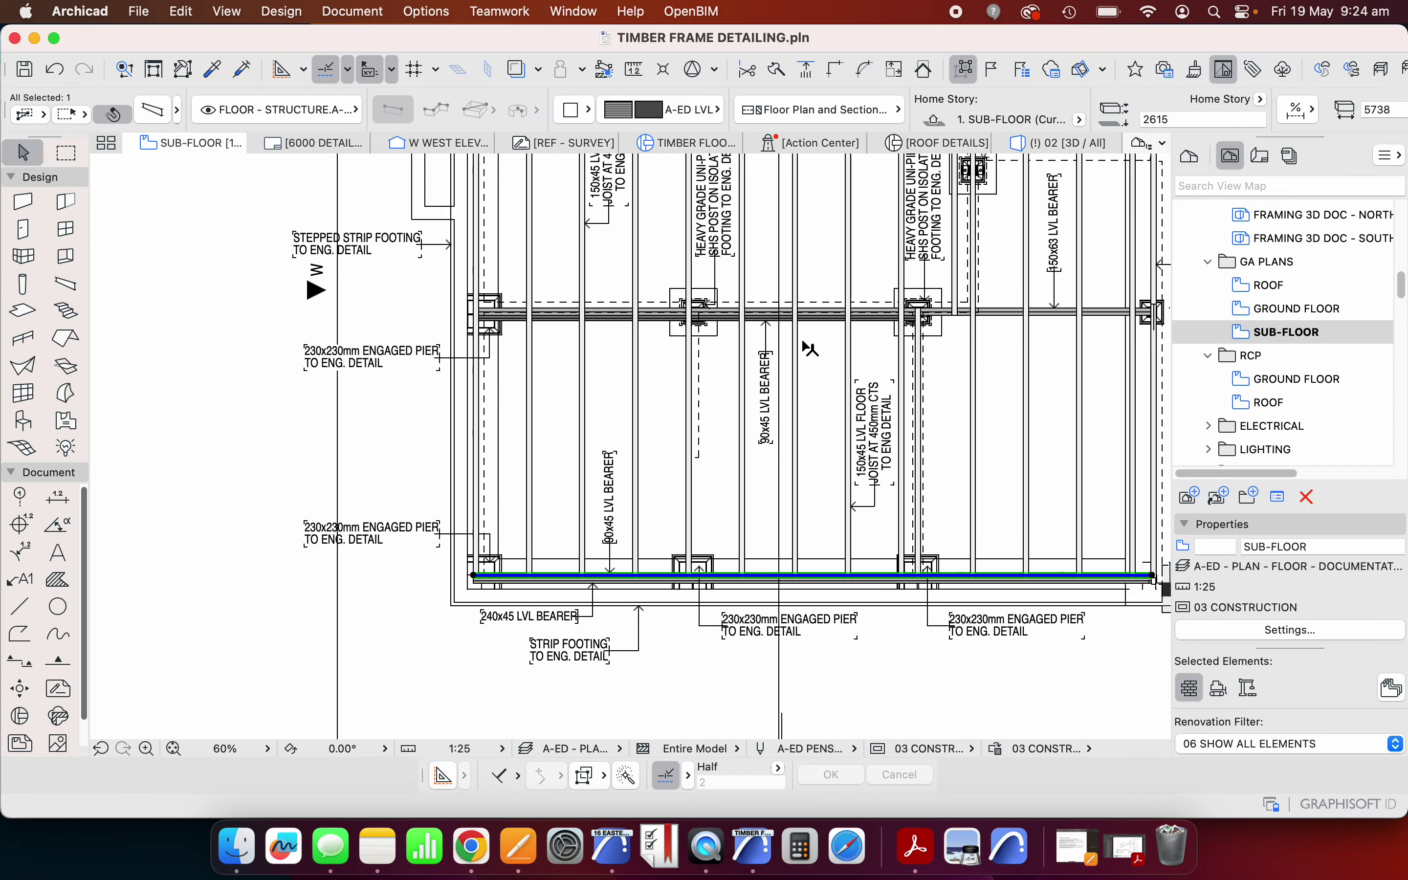
{"action": "scroll", "coordinate": [667, 389], "scroll_direction": "up", "scroll_amount": 2}
{"action": "scroll", "coordinate": [666, 389], "scroll_direction": "down", "scroll_amount": 5}
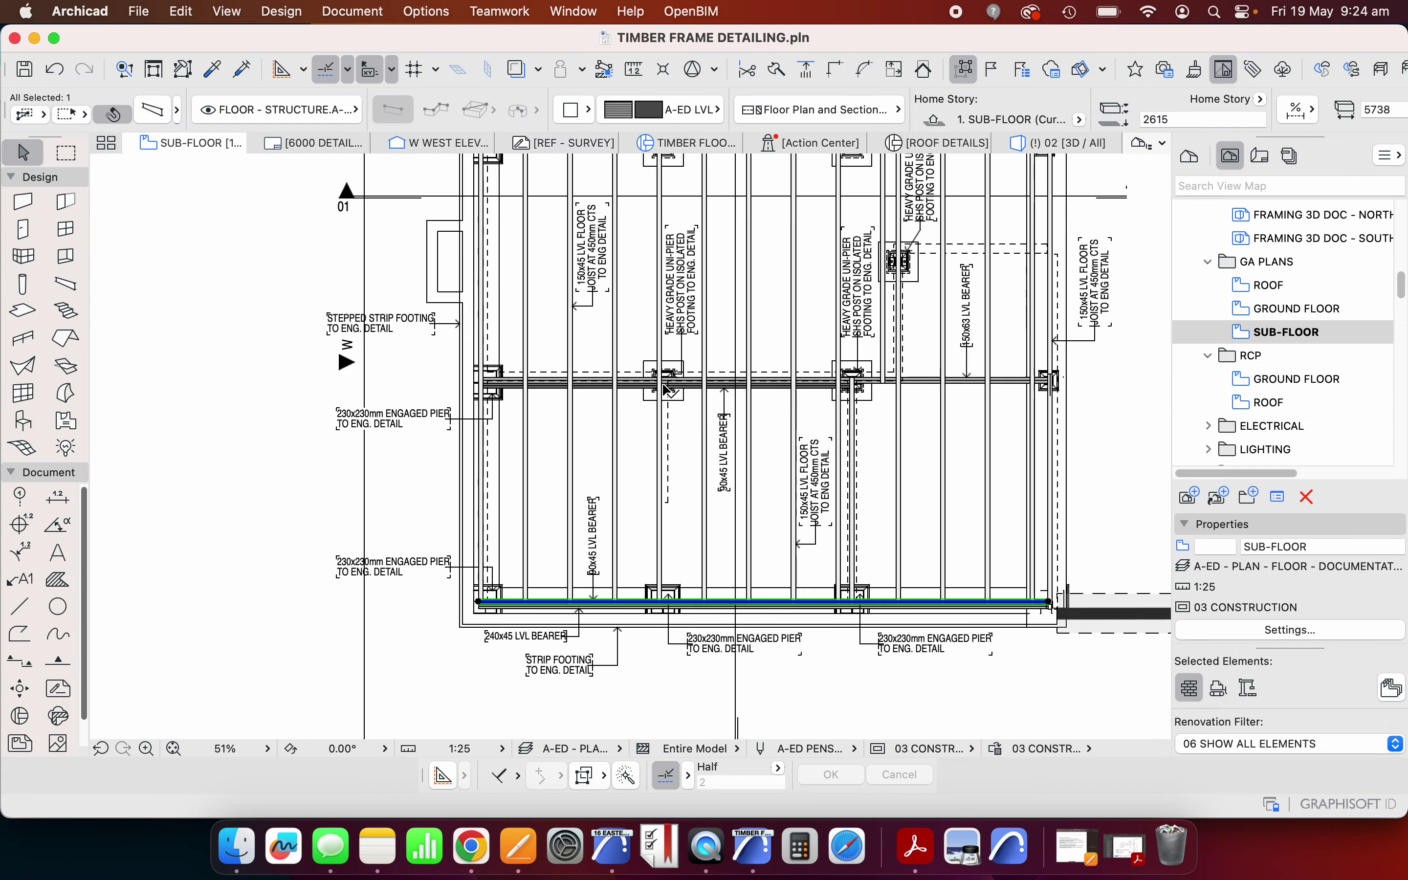
{"action": "left_click", "coordinate": [669, 608]}
{"action": "scroll", "coordinate": [669, 608], "scroll_direction": "up", "scroll_amount": 3}
{"action": "scroll", "coordinate": [682, 590], "scroll_direction": "down", "scroll_amount": 2}
{"action": "scroll", "coordinate": [670, 335], "scroll_direction": "up", "scroll_amount": 6}
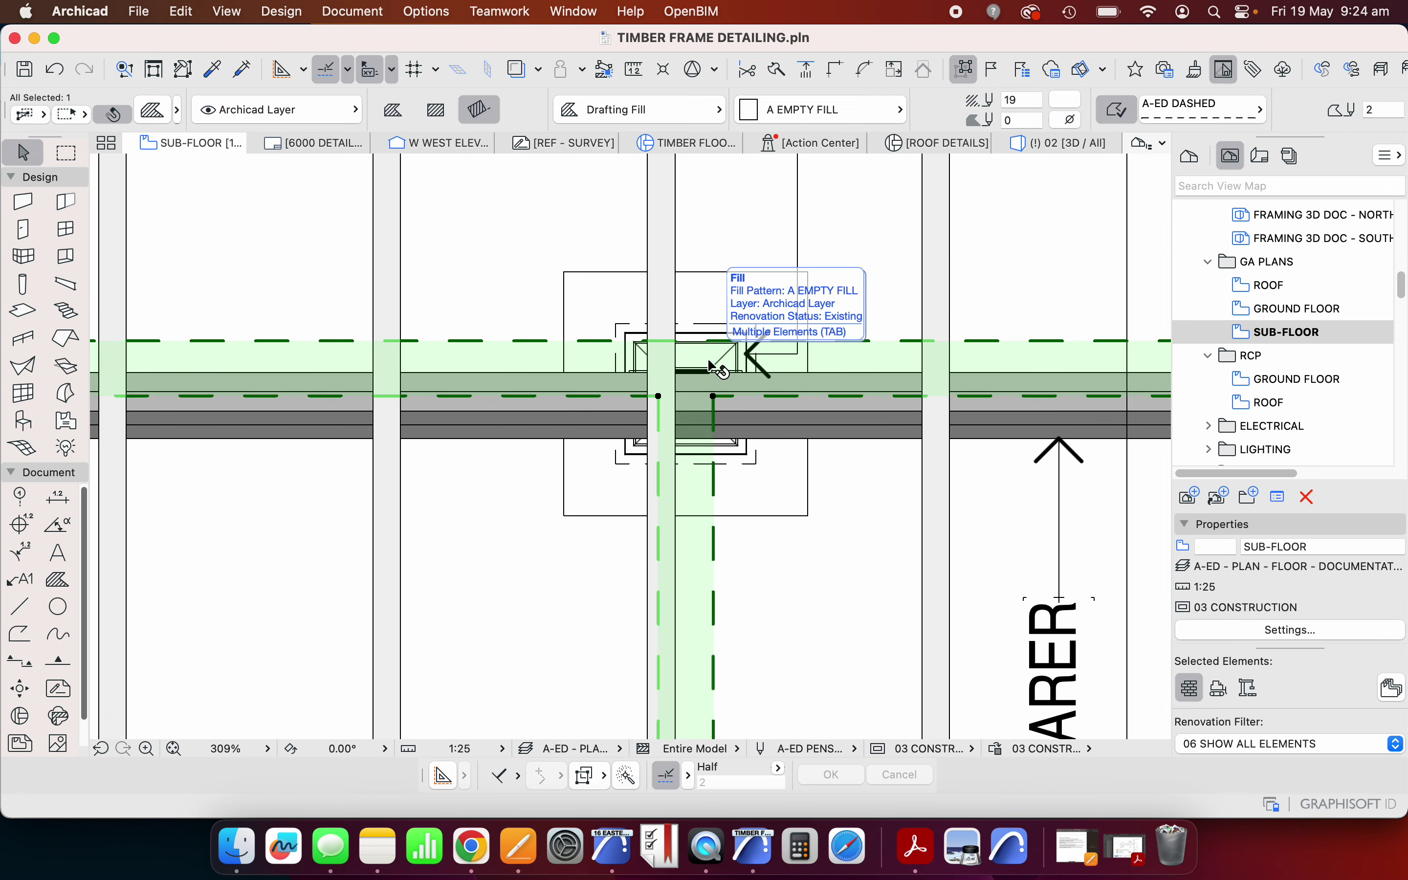
Select the isolated footing under the uni-pier post, examine its position on the bearer line, and clear the selection.
{"action": "left_click", "coordinate": [696, 288]}
{"action": "scroll", "coordinate": [715, 548], "scroll_direction": "down", "scroll_amount": 3}
{"action": "scroll", "coordinate": [711, 548], "scroll_direction": "down", "scroll_amount": 3}
{"action": "mouse_move", "coordinate": [593, 366]}
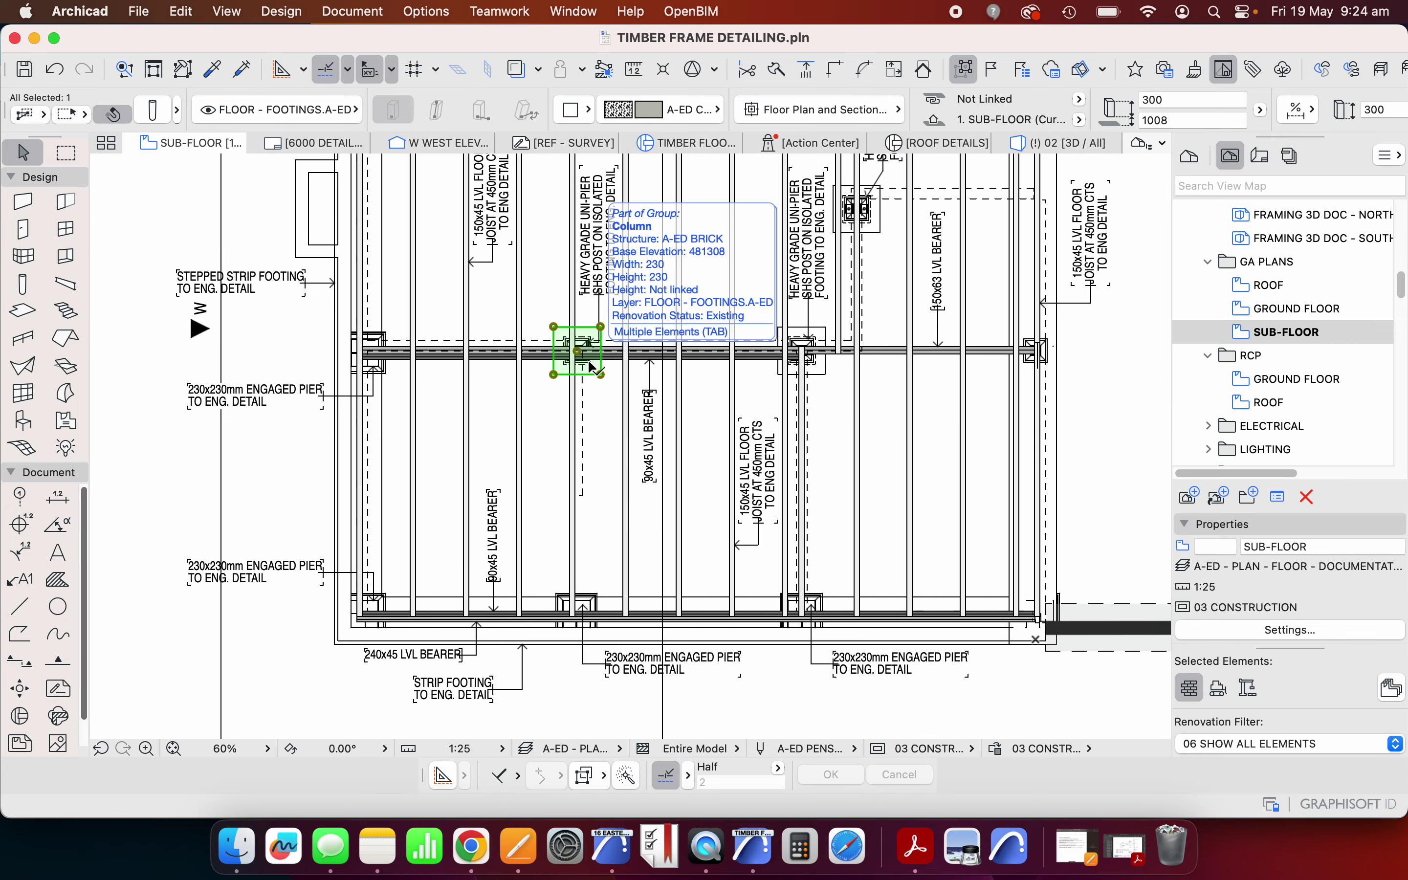
{"action": "scroll", "coordinate": [530, 368], "scroll_direction": "up", "scroll_amount": 3}
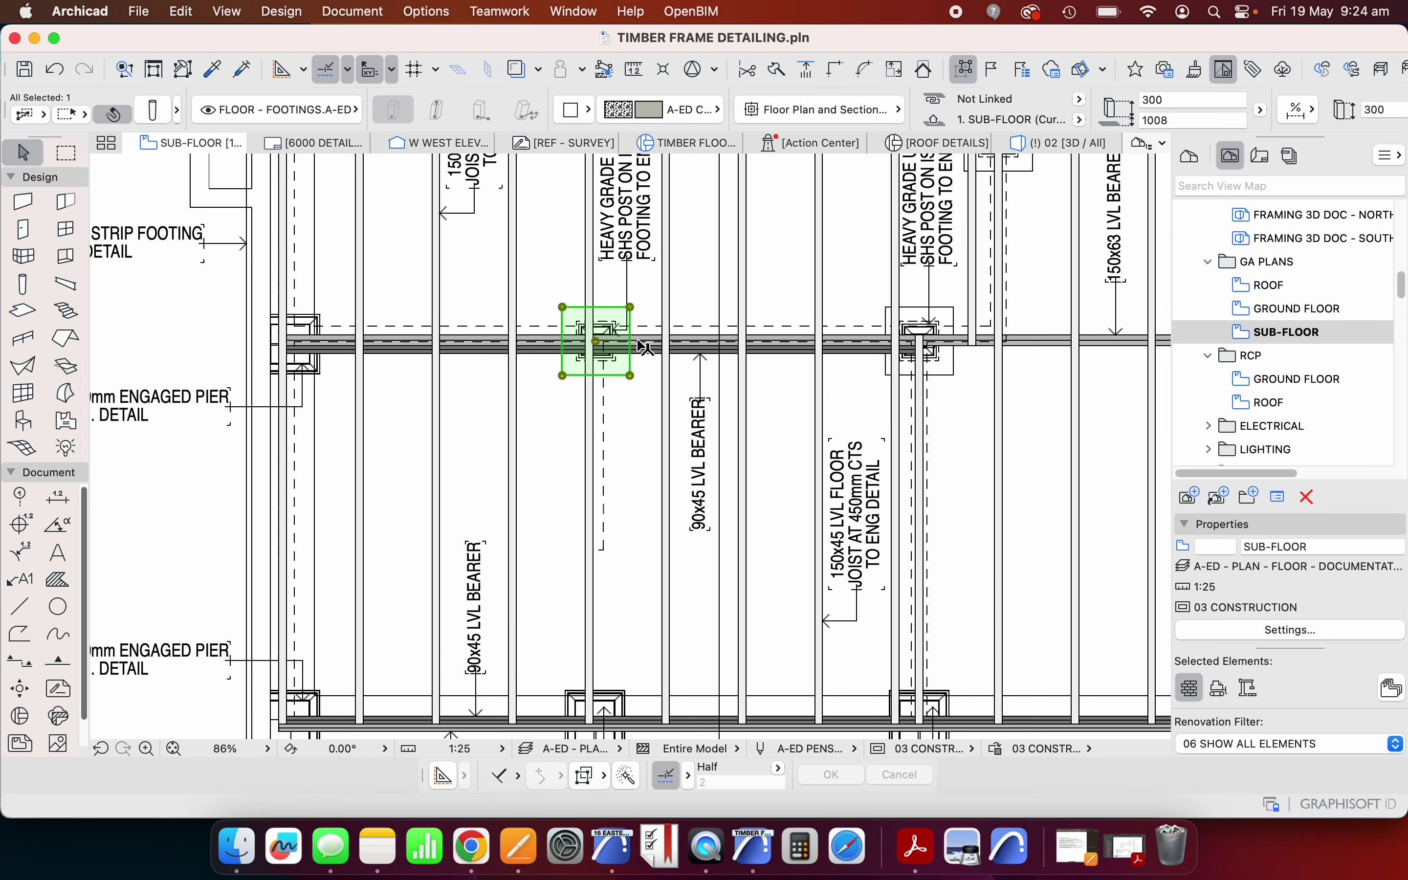
{"action": "key", "text": "Escape"}
Select the 90x45 LVL bearer on the internal pier line and a floor joist spanning from it, and clear the selection.
{"action": "left_click", "coordinate": [547, 357]}
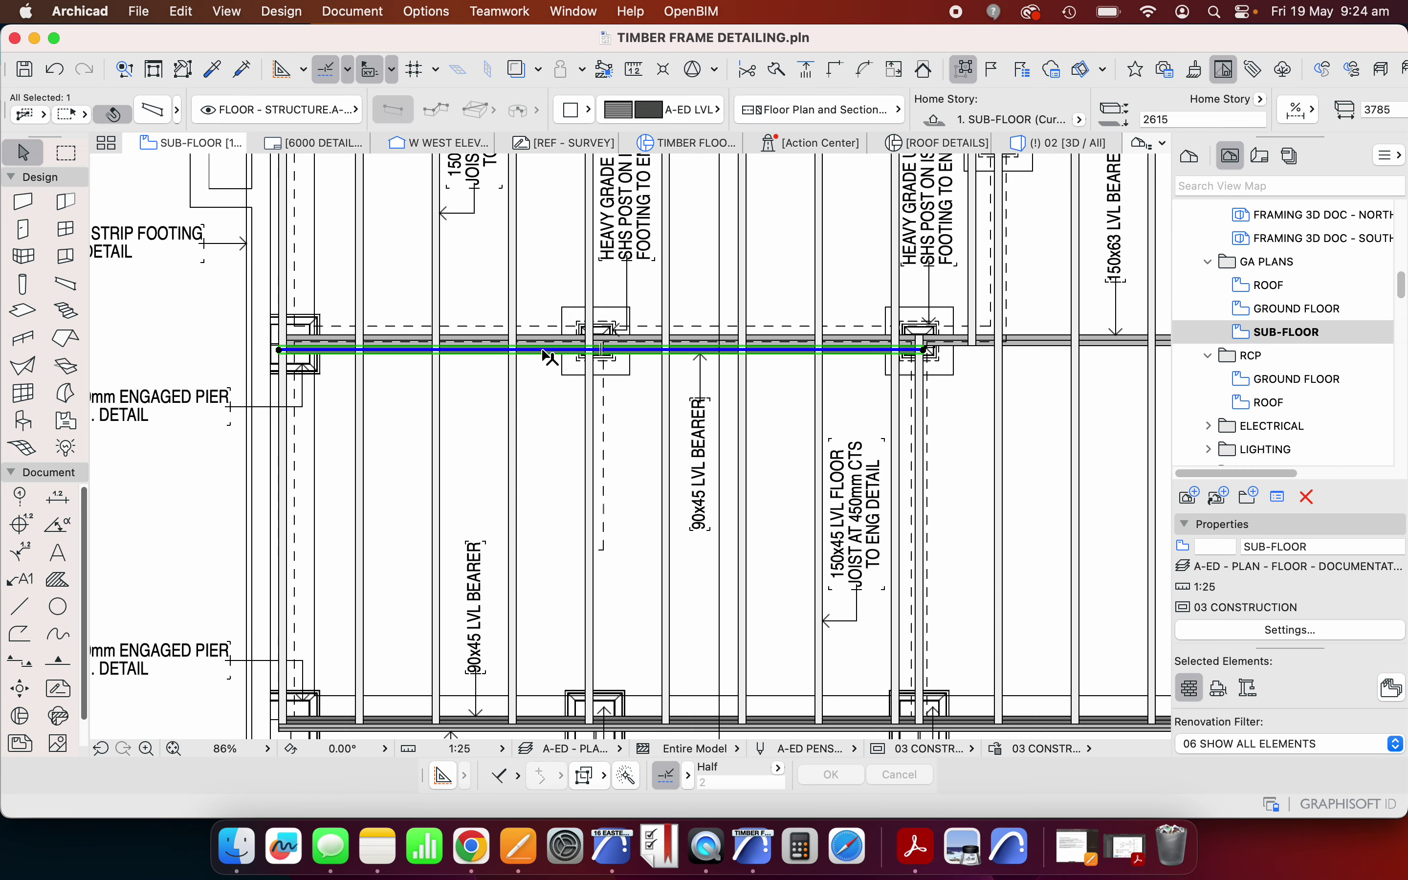
{"action": "key", "text": "Escape"}
{"action": "left_click", "coordinate": [514, 401]}
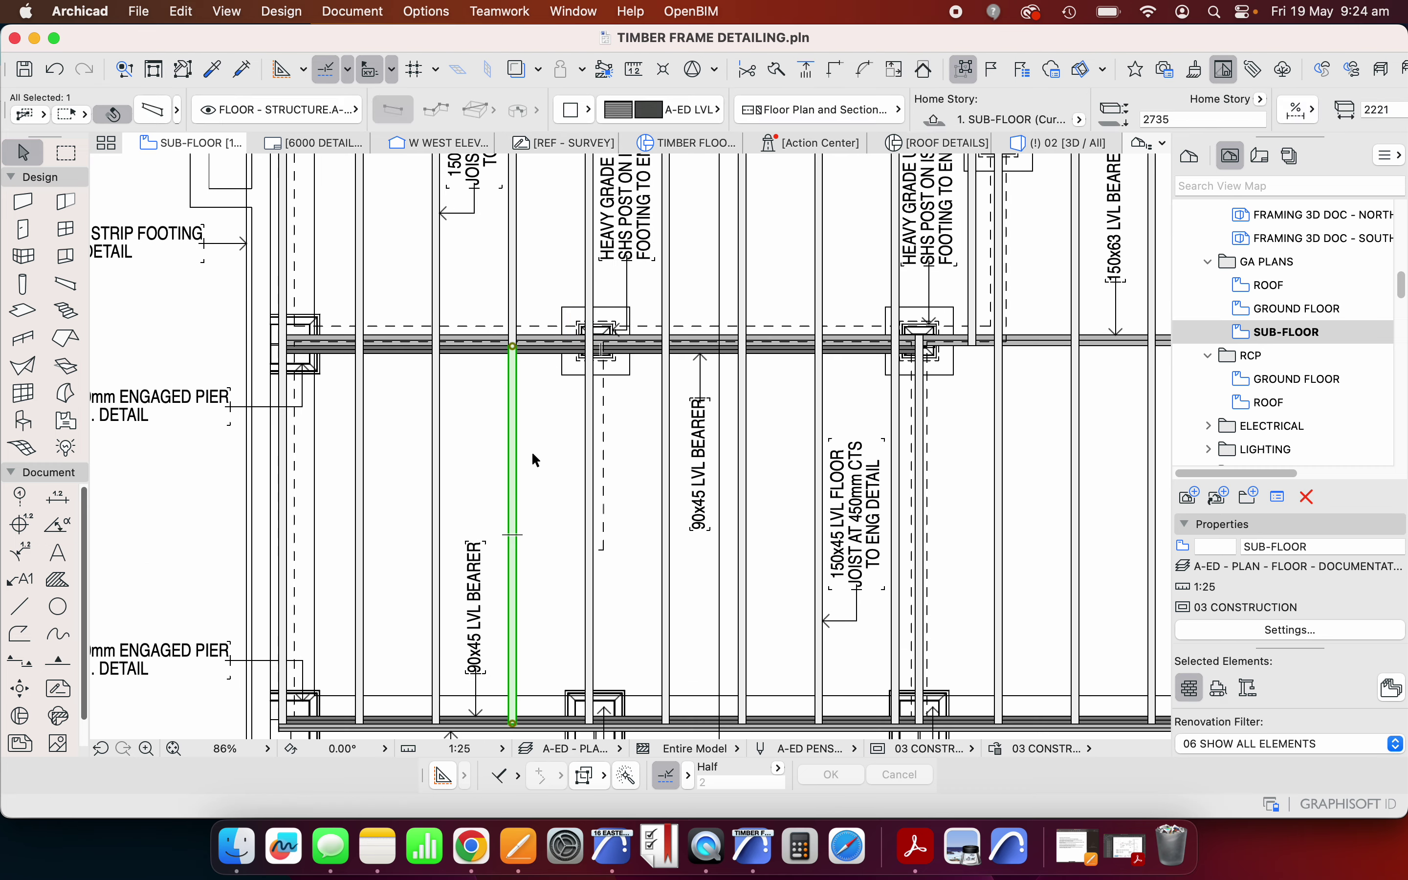
{"action": "scroll", "coordinate": [536, 463], "scroll_direction": "down", "scroll_amount": 4}
{"action": "key", "text": "Escape"}
Switch up to the GROUND FLOOR plan to check the ensuite area above the framing, and reopen the SUB-FLOOR view.
{"action": "key", "text": "super+Up"}
{"action": "left_click", "coordinate": [527, 296]}
{"action": "key", "text": "Escape"}
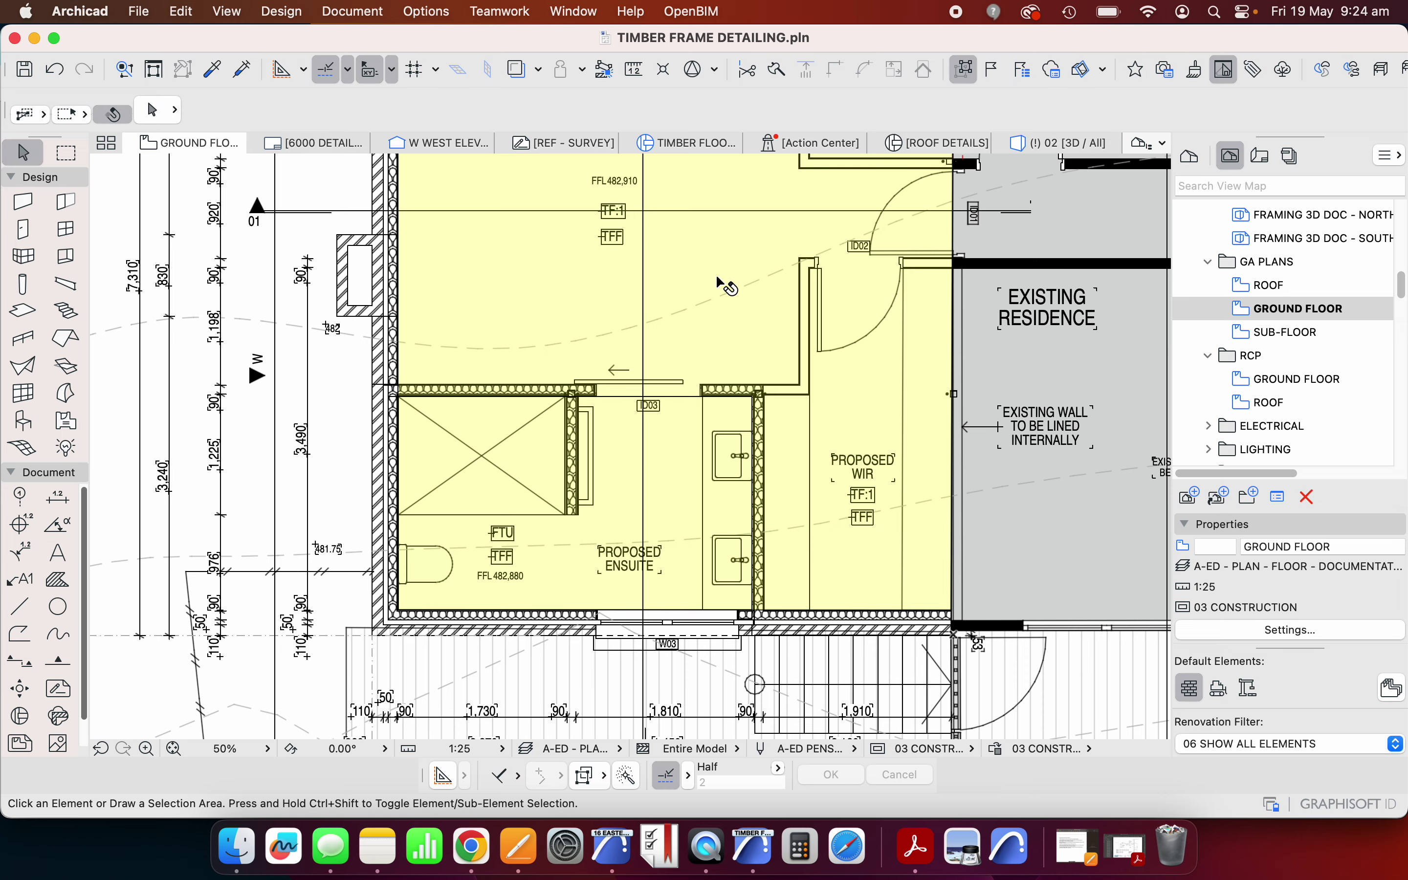
{"action": "double_click", "coordinate": [1278, 332]}
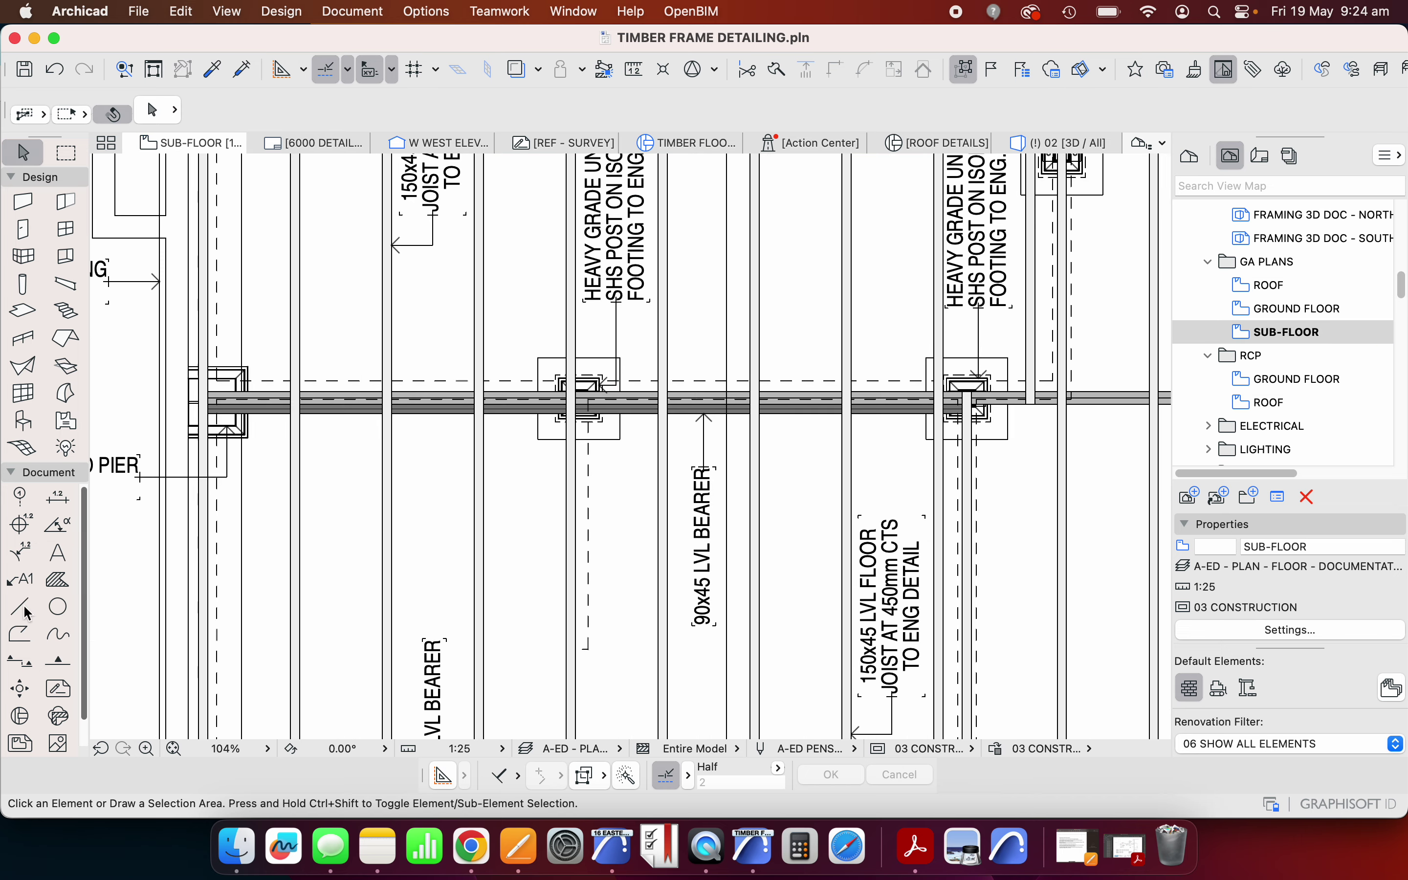
Measure the centre-to-centre spacing of two adjacent floor joists with a temporary line, and discard the line.
{"action": "left_click", "coordinate": [22, 609]}
{"action": "scroll", "coordinate": [477, 571], "scroll_direction": "up", "scroll_amount": 3}
{"action": "scroll", "coordinate": [478, 572], "scroll_direction": "up", "scroll_amount": 2}
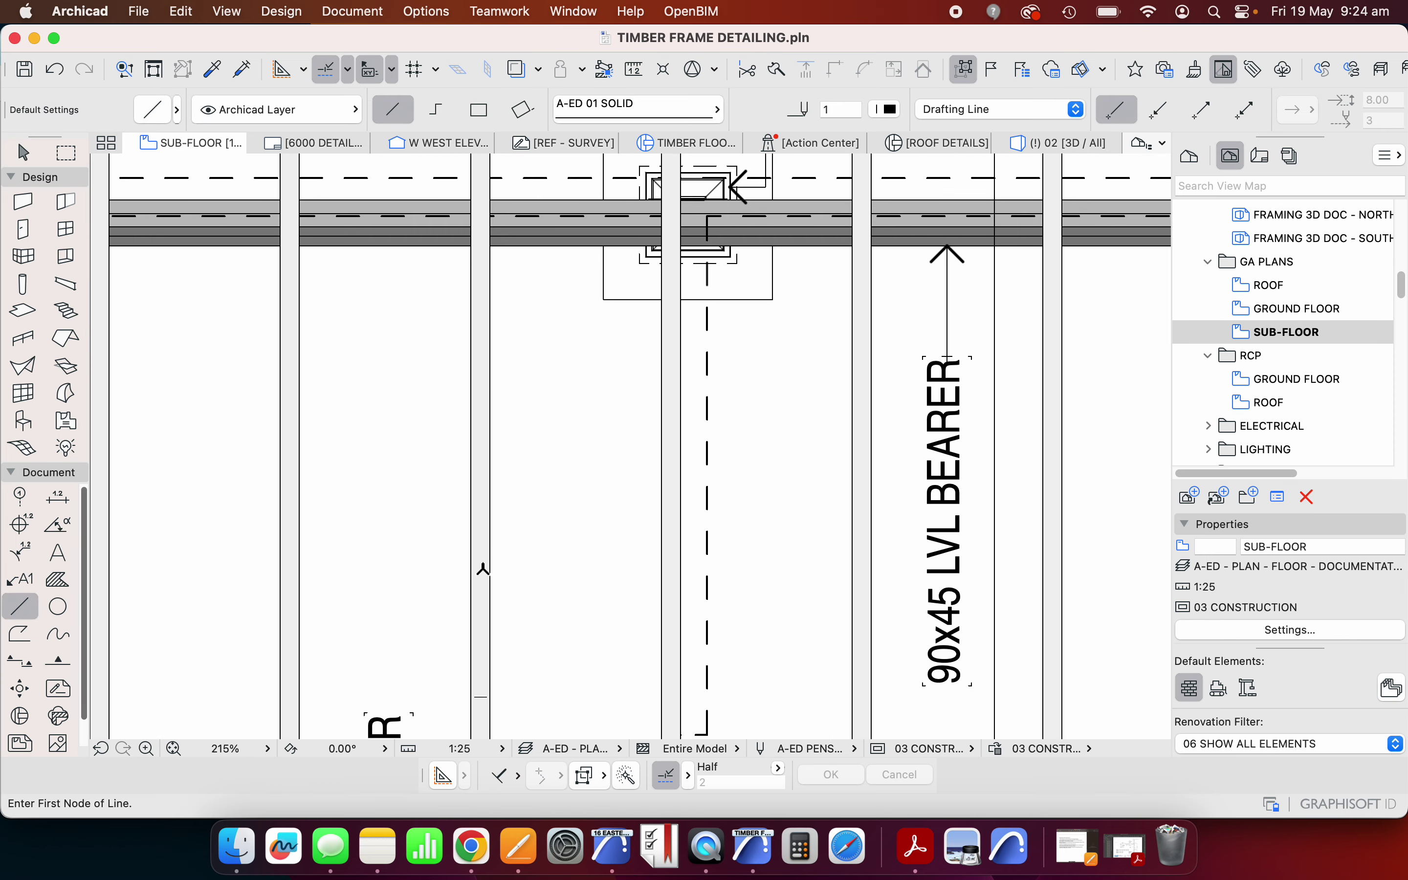
{"action": "left_click", "coordinate": [481, 569]}
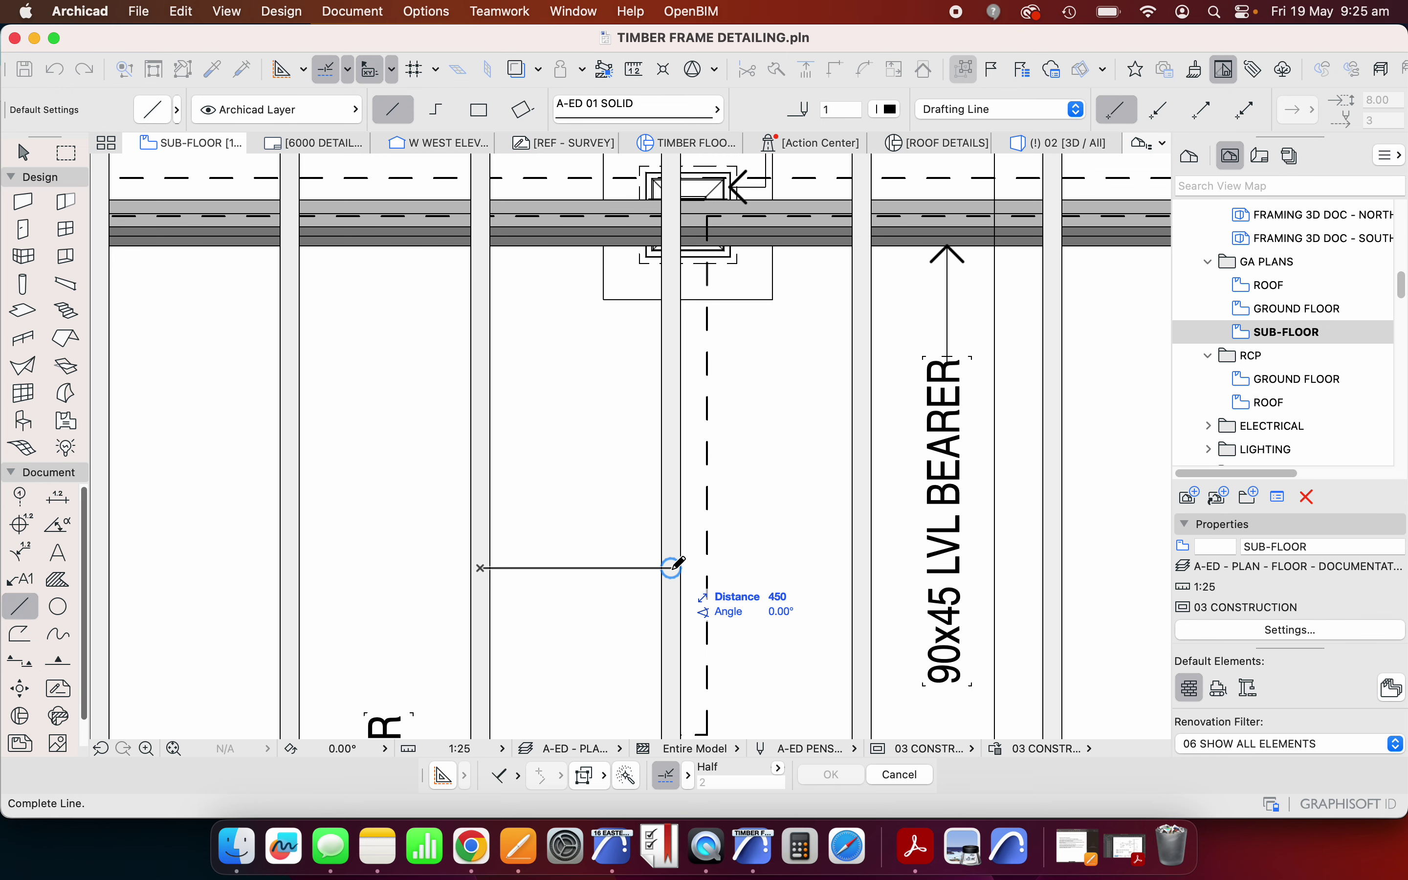
{"action": "scroll", "coordinate": [672, 568], "scroll_direction": "down", "scroll_amount": 3}
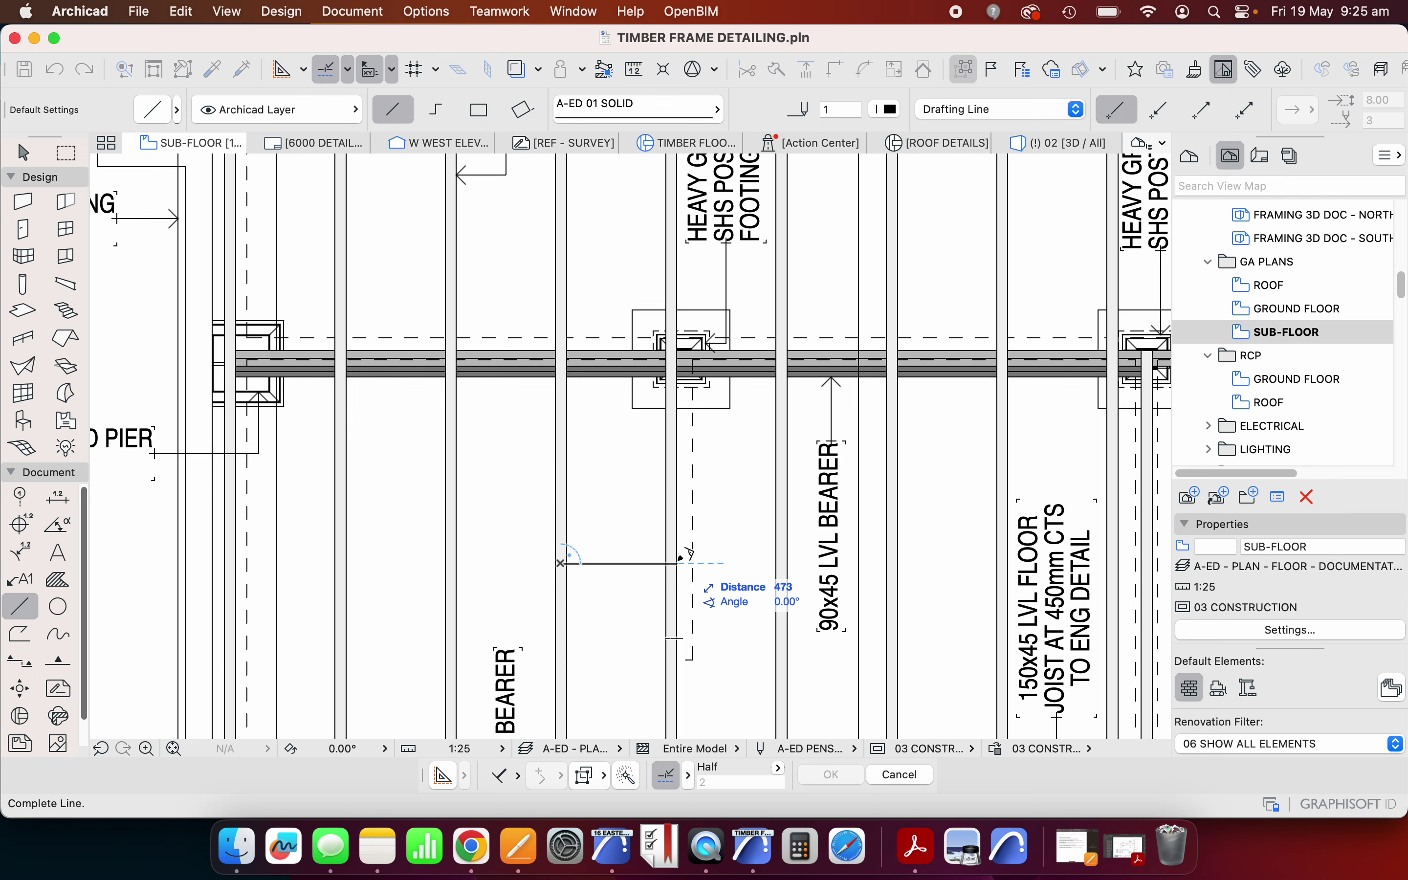
{"action": "key", "text": "Escape"}
Examine where the floor joists meet over the internal bearer line, selecting the joist that continues past it away from the exterior wall.
{"action": "scroll", "coordinate": [671, 556], "scroll_direction": "down", "scroll_amount": 2}
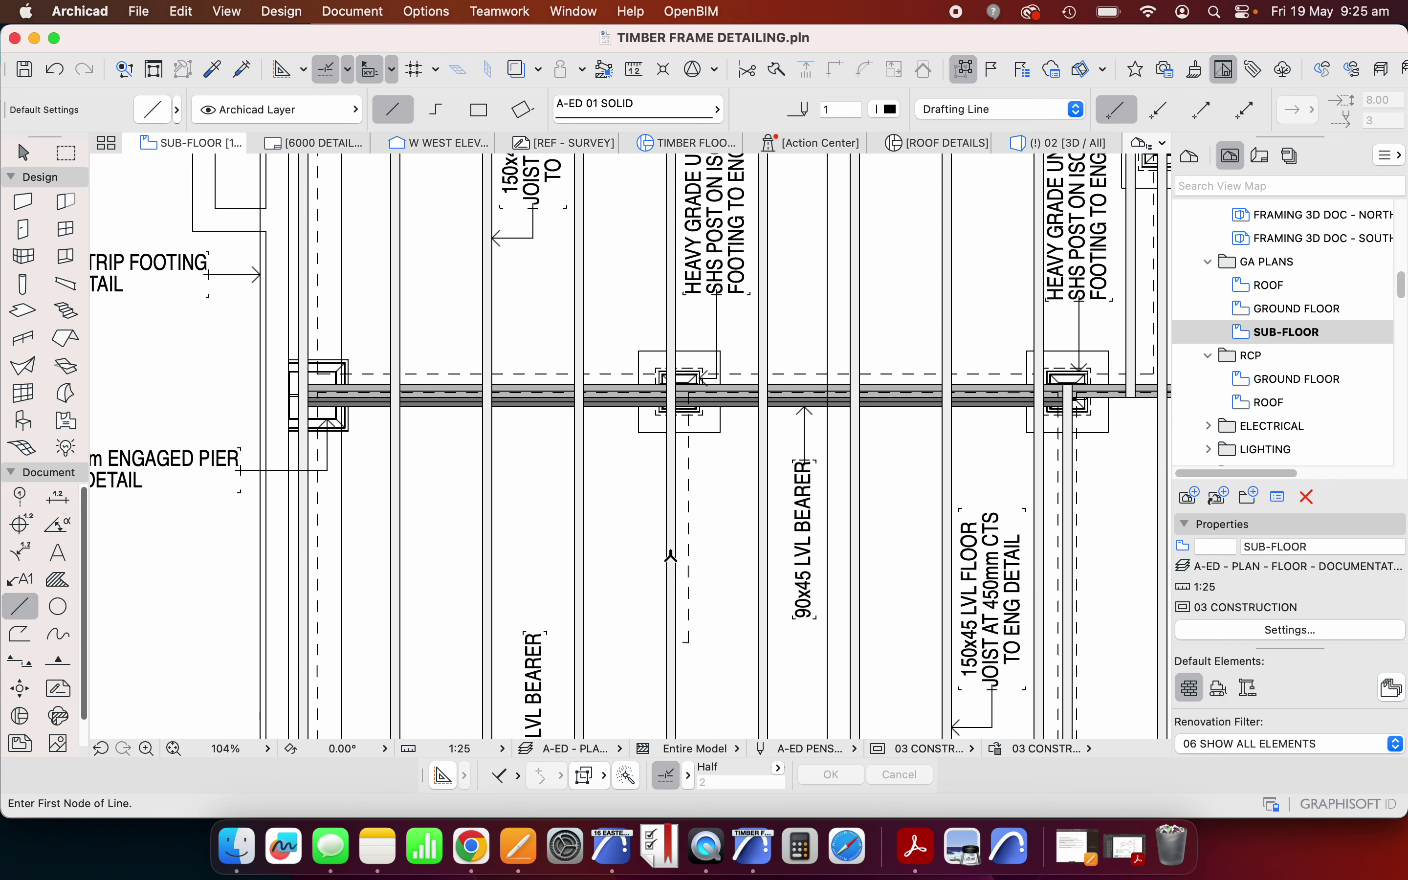
{"action": "scroll", "coordinate": [671, 556], "scroll_direction": "down", "scroll_amount": 5}
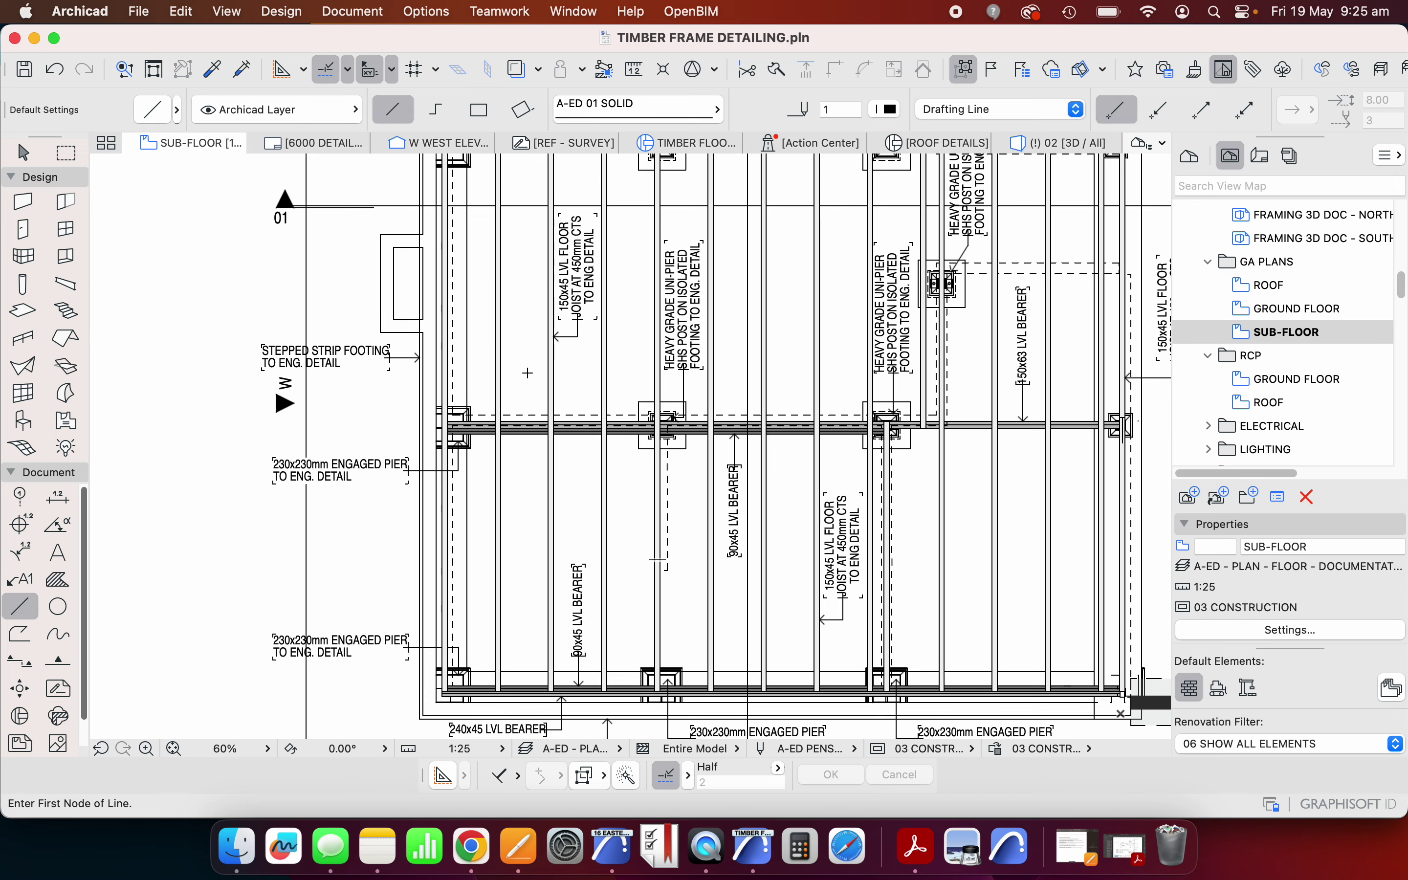
{"action": "scroll", "coordinate": [669, 504], "scroll_direction": "down", "scroll_amount": 3}
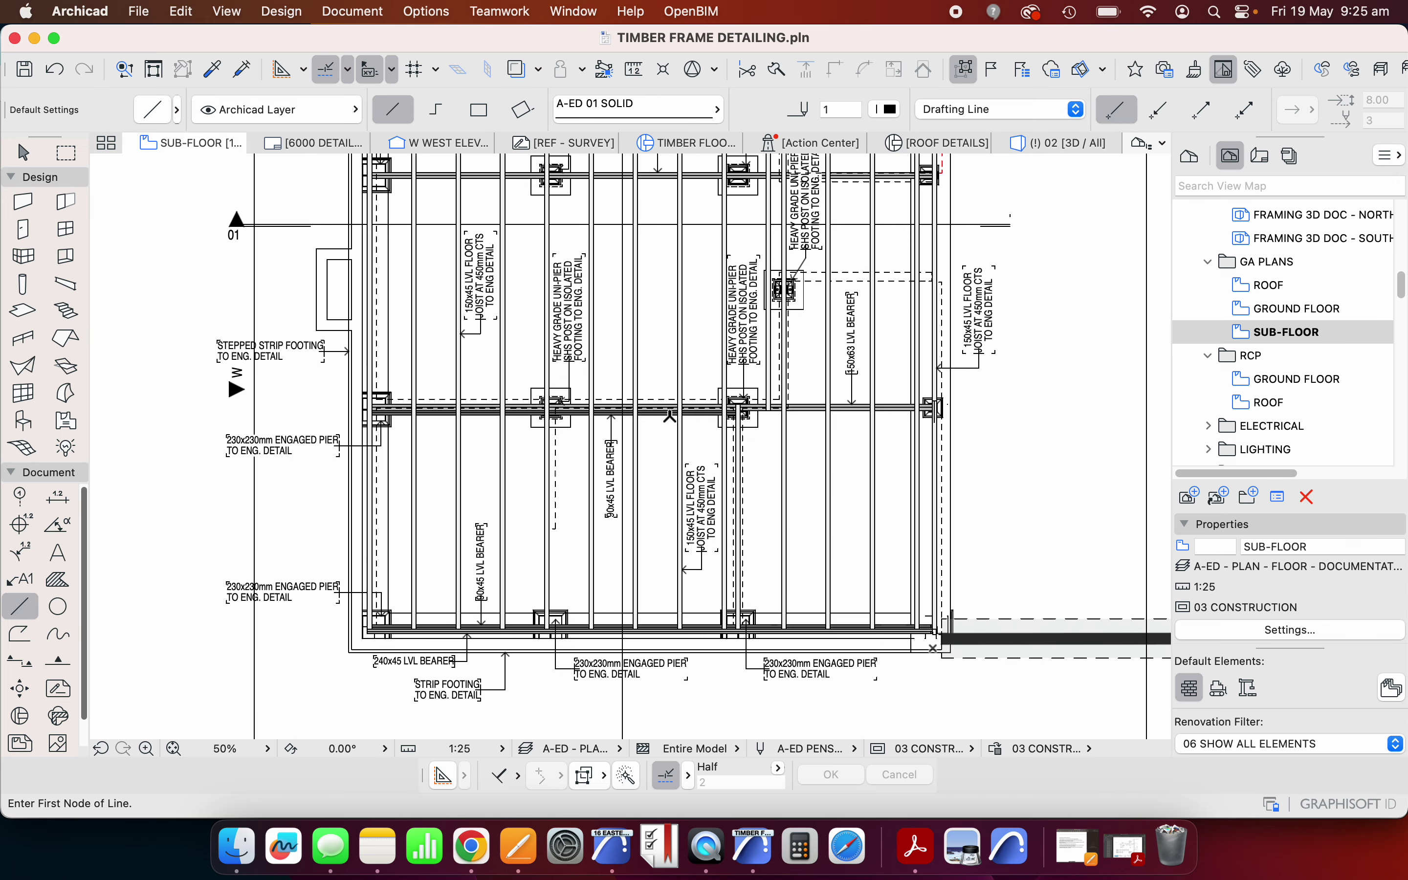
{"action": "scroll", "coordinate": [670, 416], "scroll_direction": "up", "scroll_amount": 10}
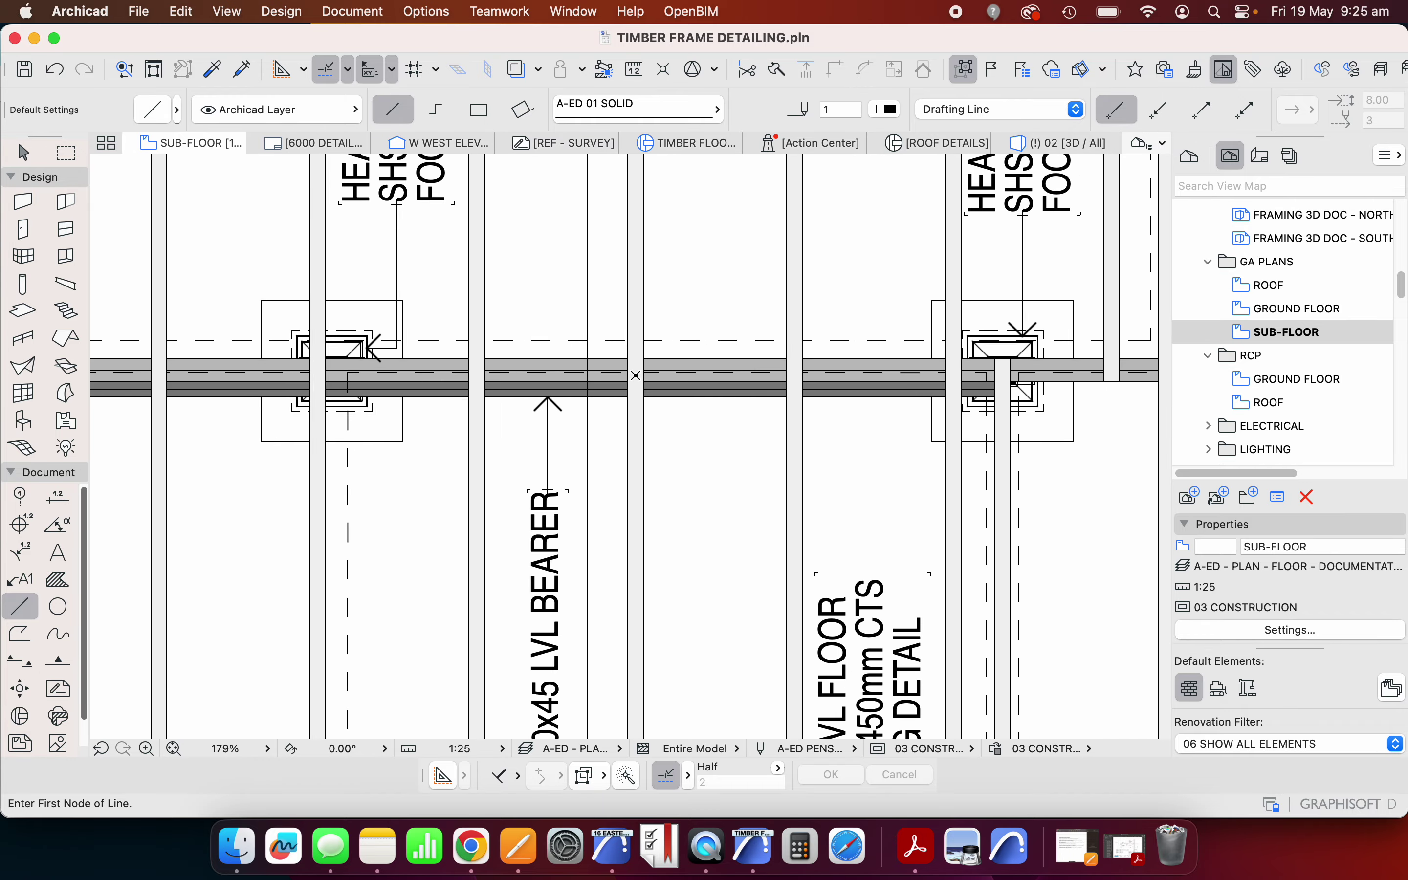
{"action": "scroll", "coordinate": [624, 372], "scroll_direction": "down", "scroll_amount": 5}
{"action": "key", "text": "Escape"}
{"action": "left_click", "coordinate": [619, 401]}
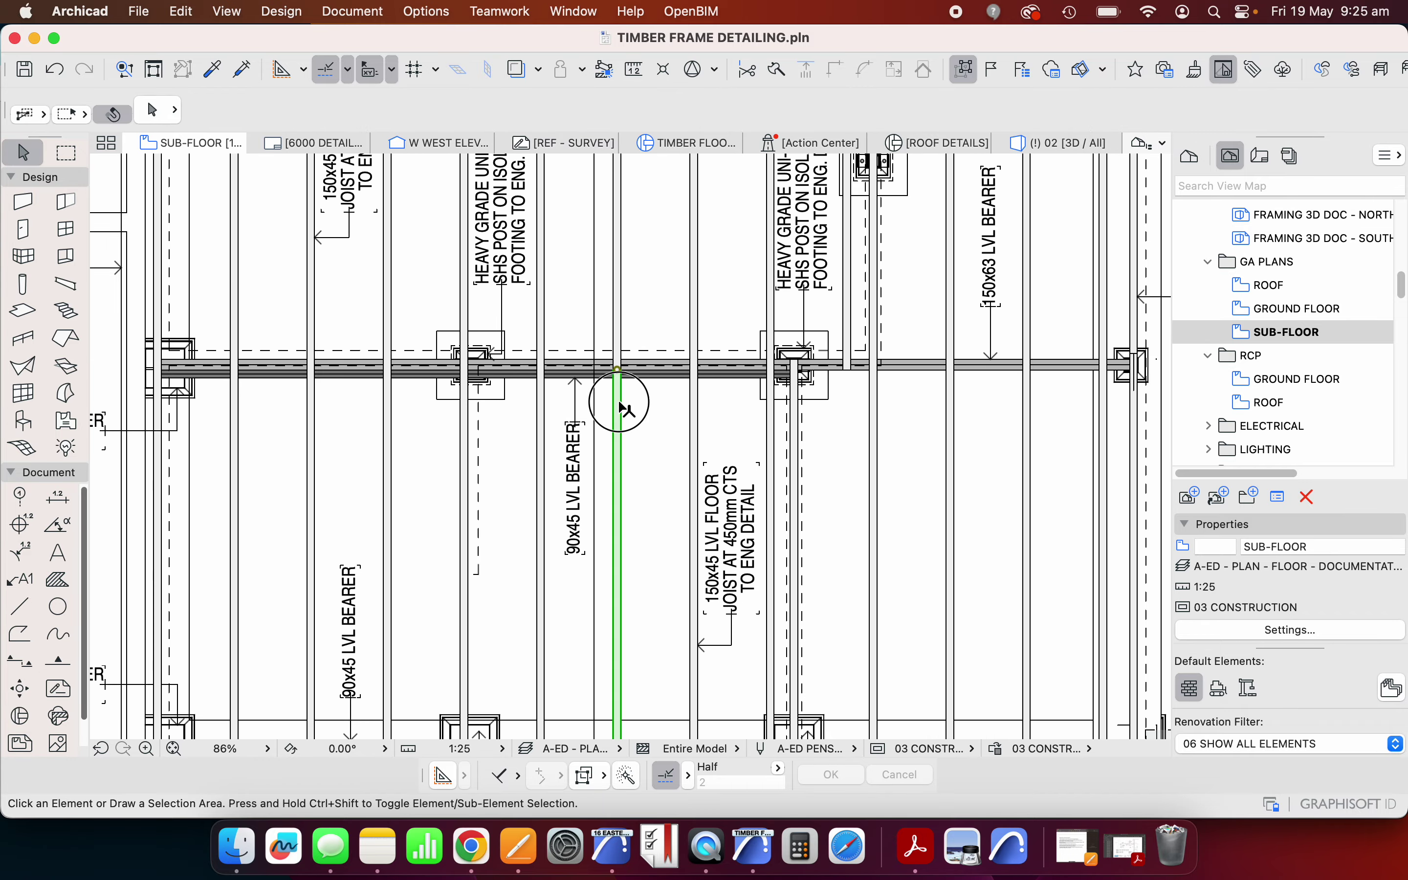
{"action": "left_click", "coordinate": [622, 312]}
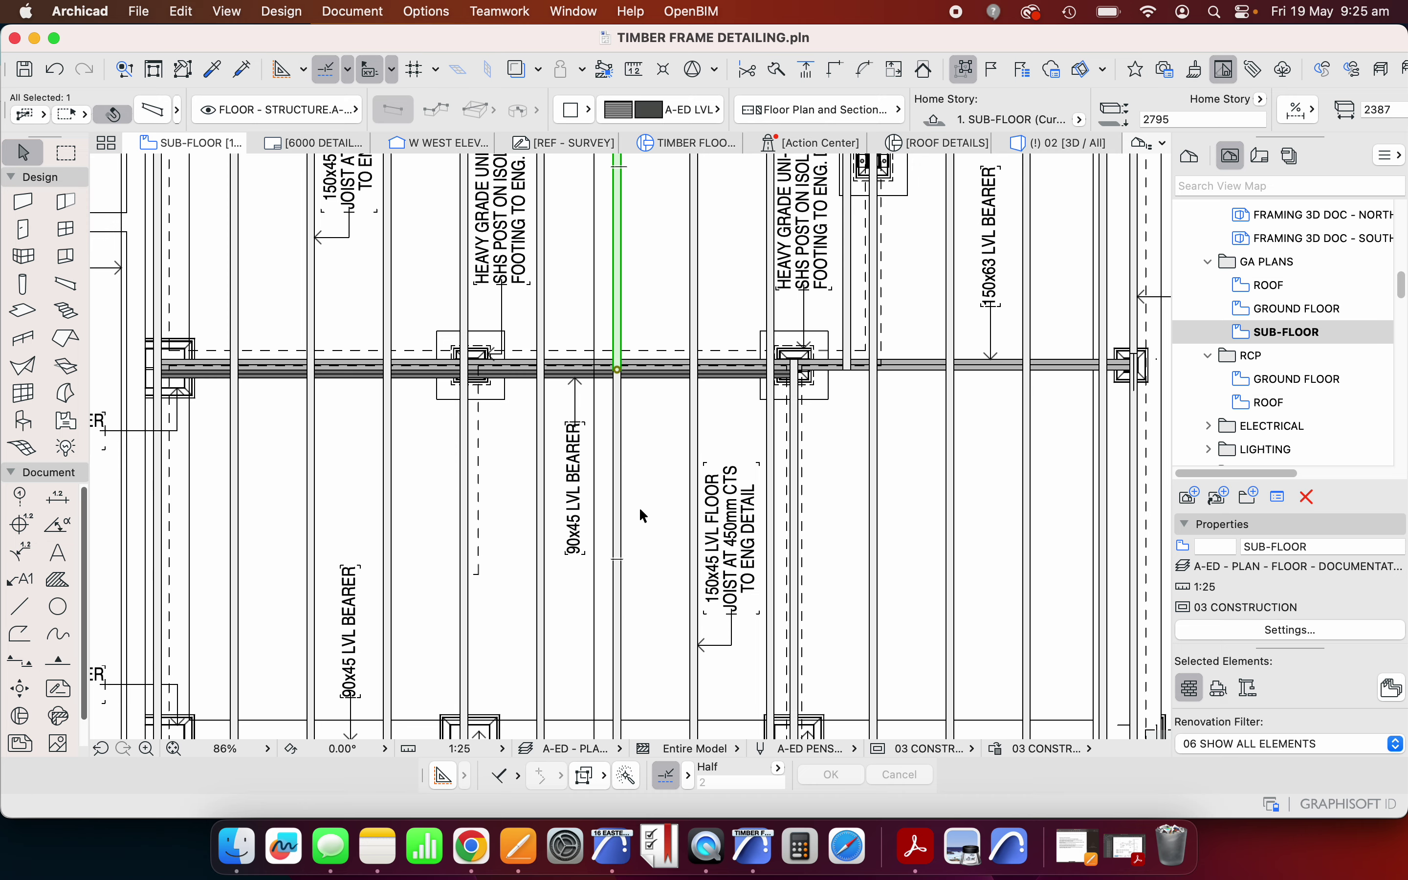
Select the 150x63 LVL bearer along the internal pier line, and select a floor joist between it and the exterior wall.
{"action": "scroll", "coordinate": [766, 602], "scroll_direction": "up", "scroll_amount": 4}
{"action": "scroll", "coordinate": [765, 602], "scroll_direction": "up", "scroll_amount": 5}
{"action": "scroll", "coordinate": [651, 390], "scroll_direction": "up", "scroll_amount": 2}
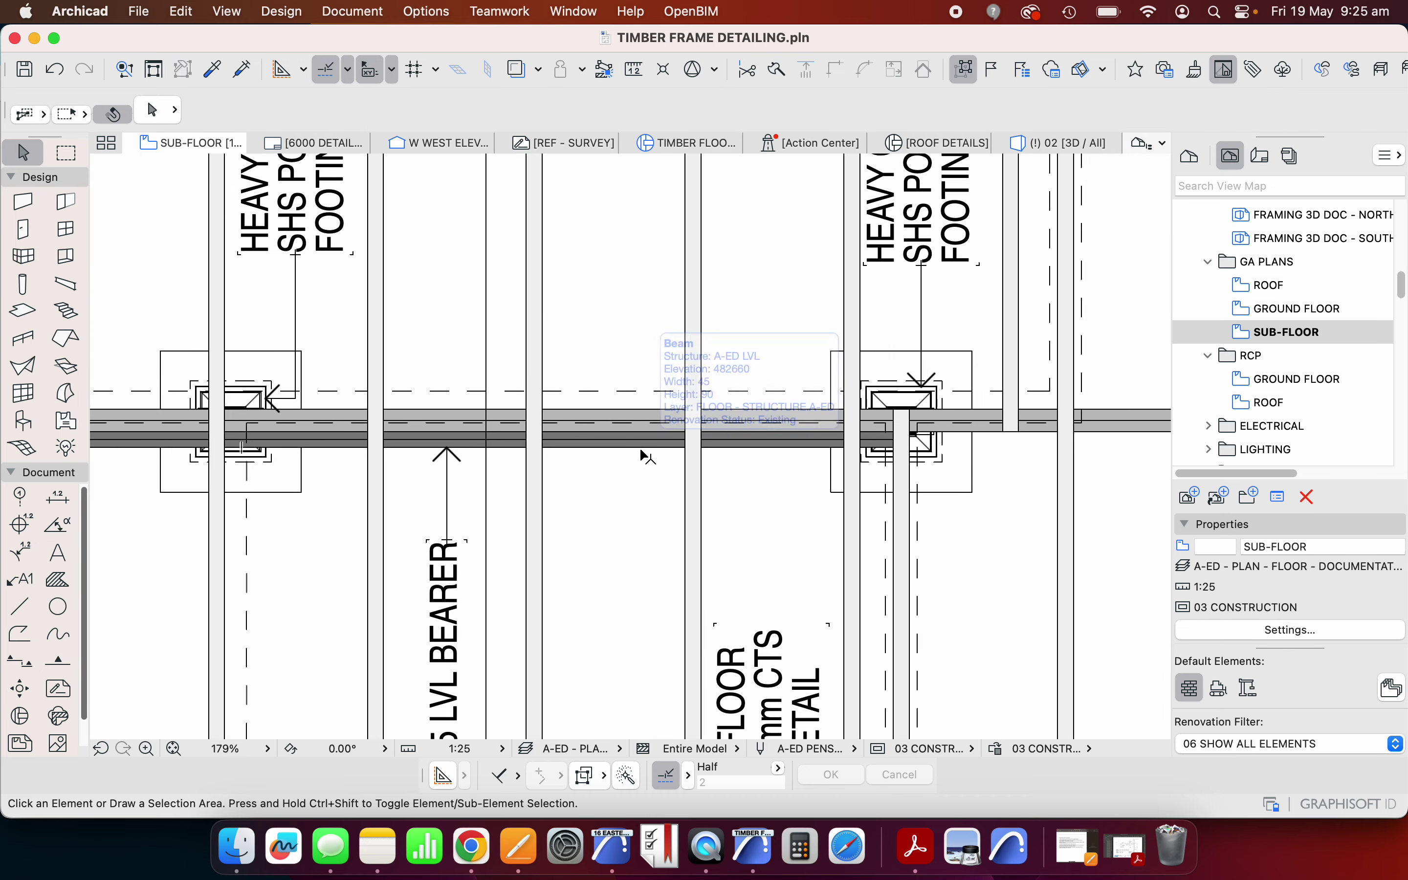
{"action": "left_click", "coordinate": [640, 412]}
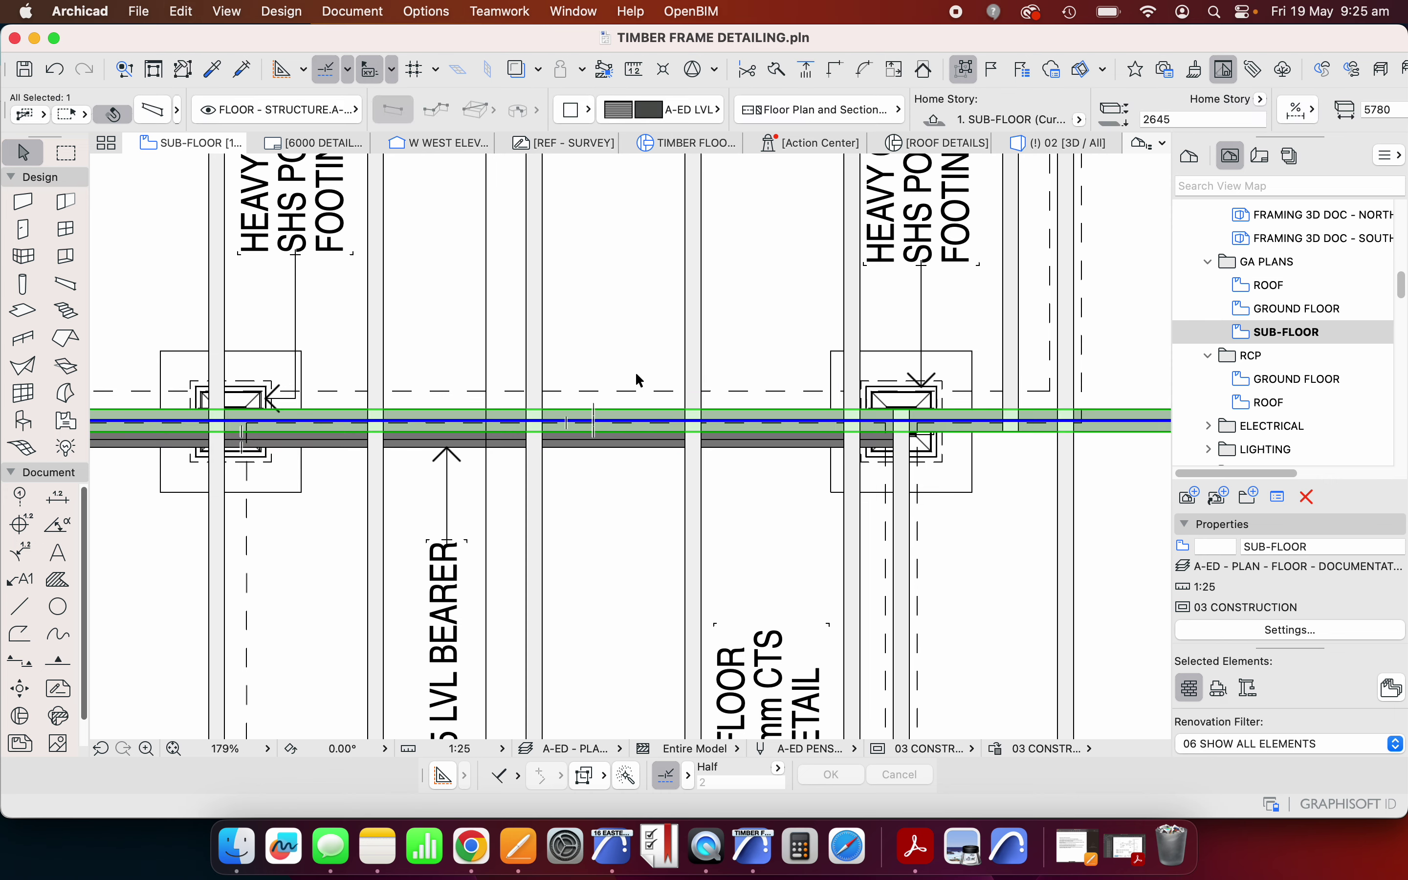
{"action": "scroll", "coordinate": [640, 384], "scroll_direction": "down", "scroll_amount": 6}
{"action": "left_click", "coordinate": [580, 566]}
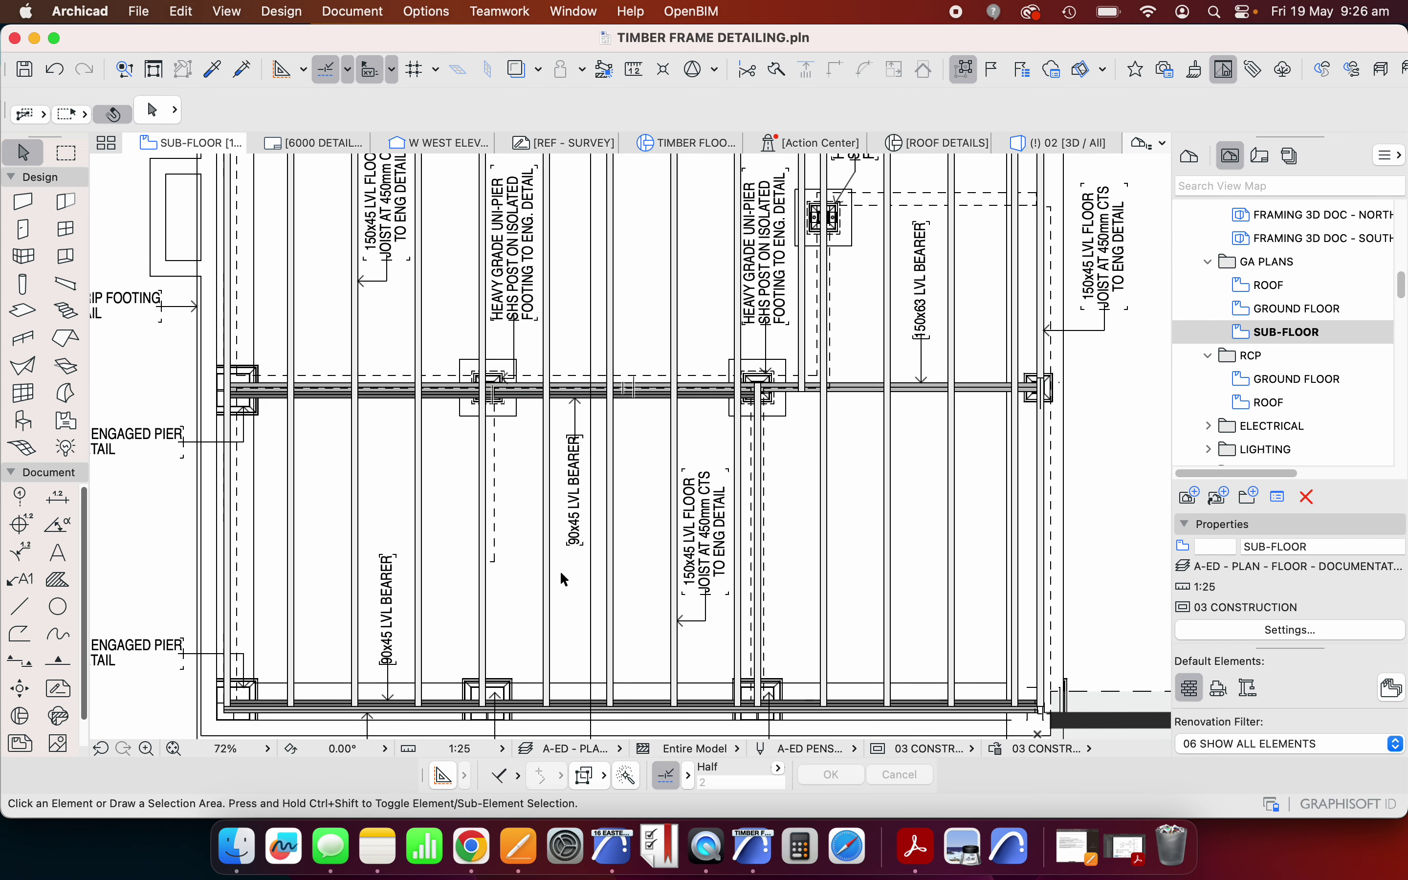
{"action": "left_click", "coordinate": [548, 582]}
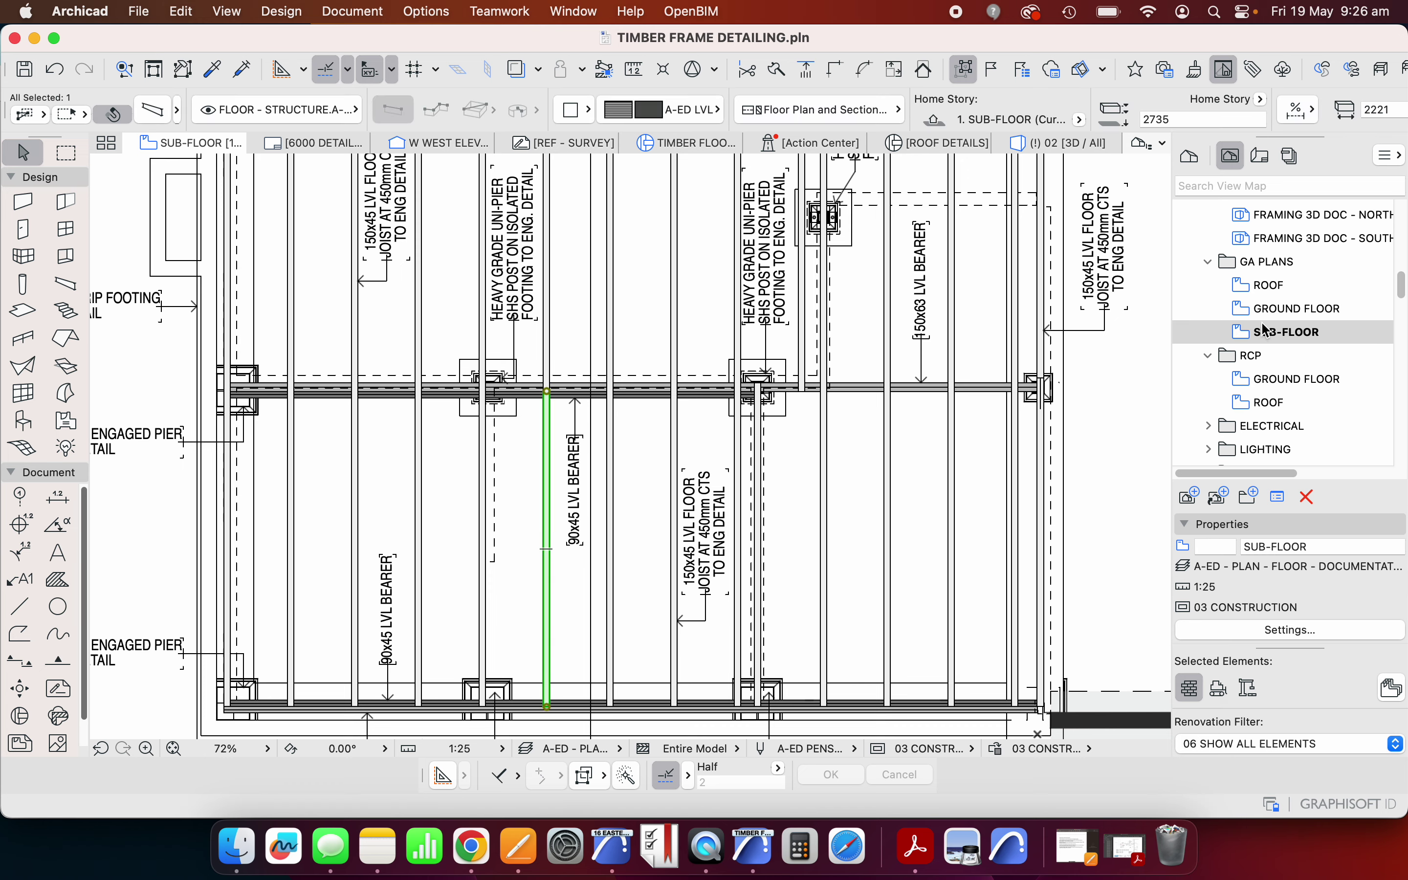
Open the GROUND FLOOR view and examine the ensuite, WIR and adjoining room above the sub-floor framing.
{"action": "double_click", "coordinate": [1289, 309]}
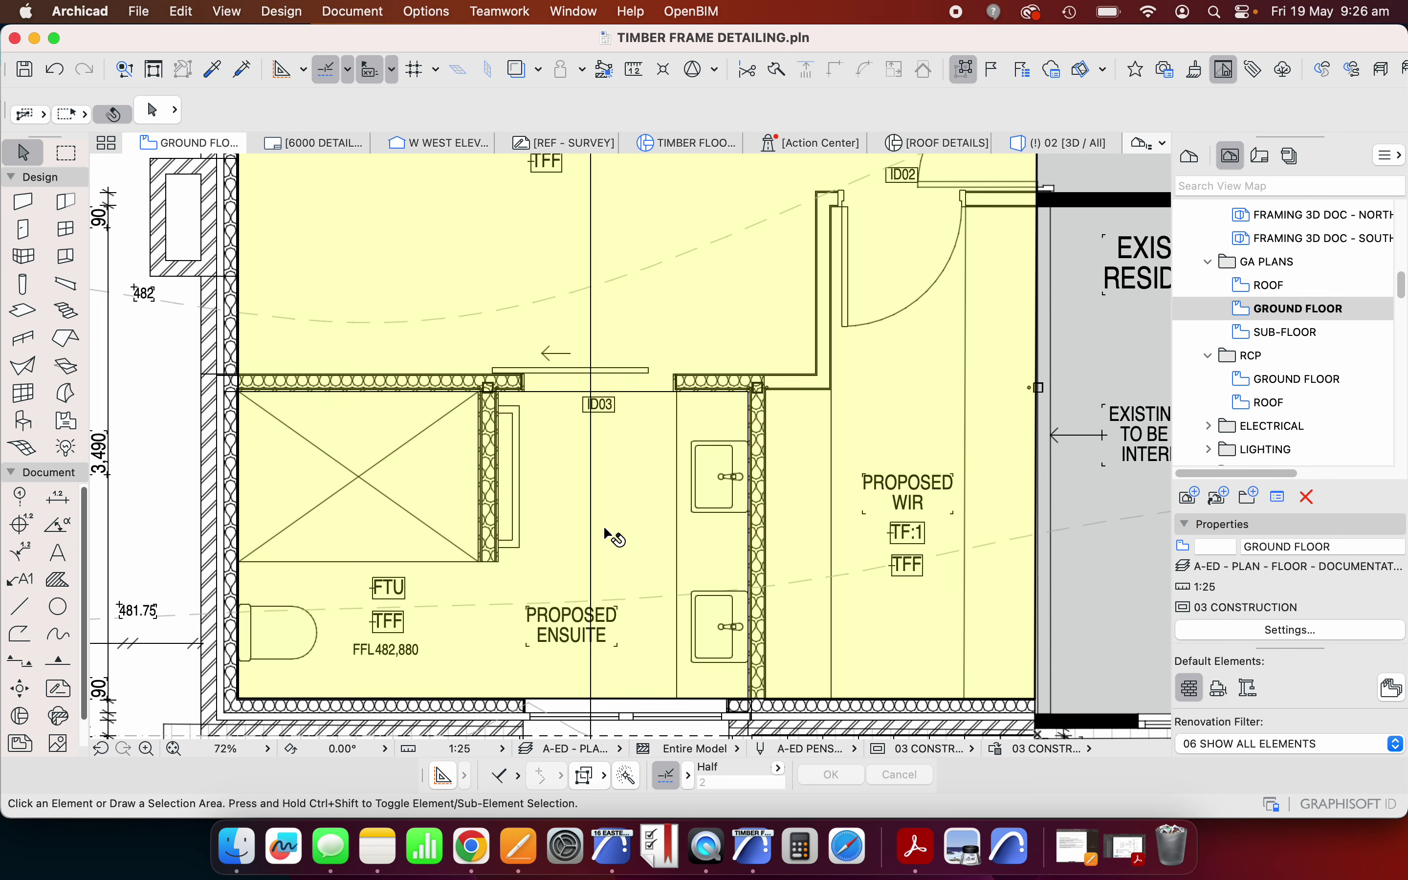
{"action": "scroll", "coordinate": [600, 463], "scroll_direction": "down", "scroll_amount": 5}
{"action": "scroll", "coordinate": [602, 467], "scroll_direction": "down", "scroll_amount": 4}
Show the 6000 DETAILS - SECTIONS 01 layout from the layout book, and open the 6001 DETAILS - SECTIONS 02 layout.
{"action": "left_click", "coordinate": [1262, 157]}
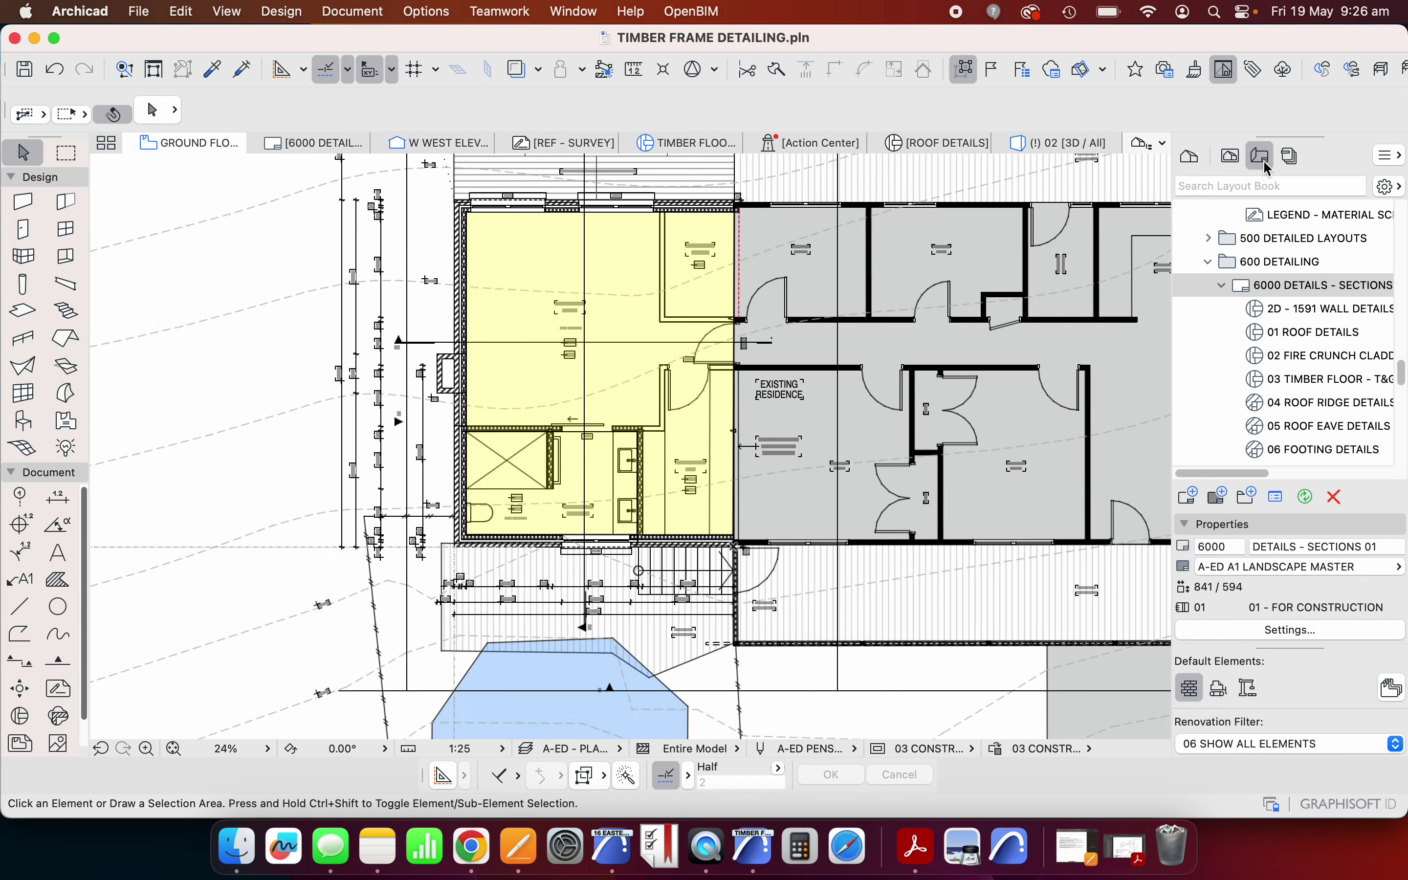
{"action": "left_click", "coordinate": [1322, 287]}
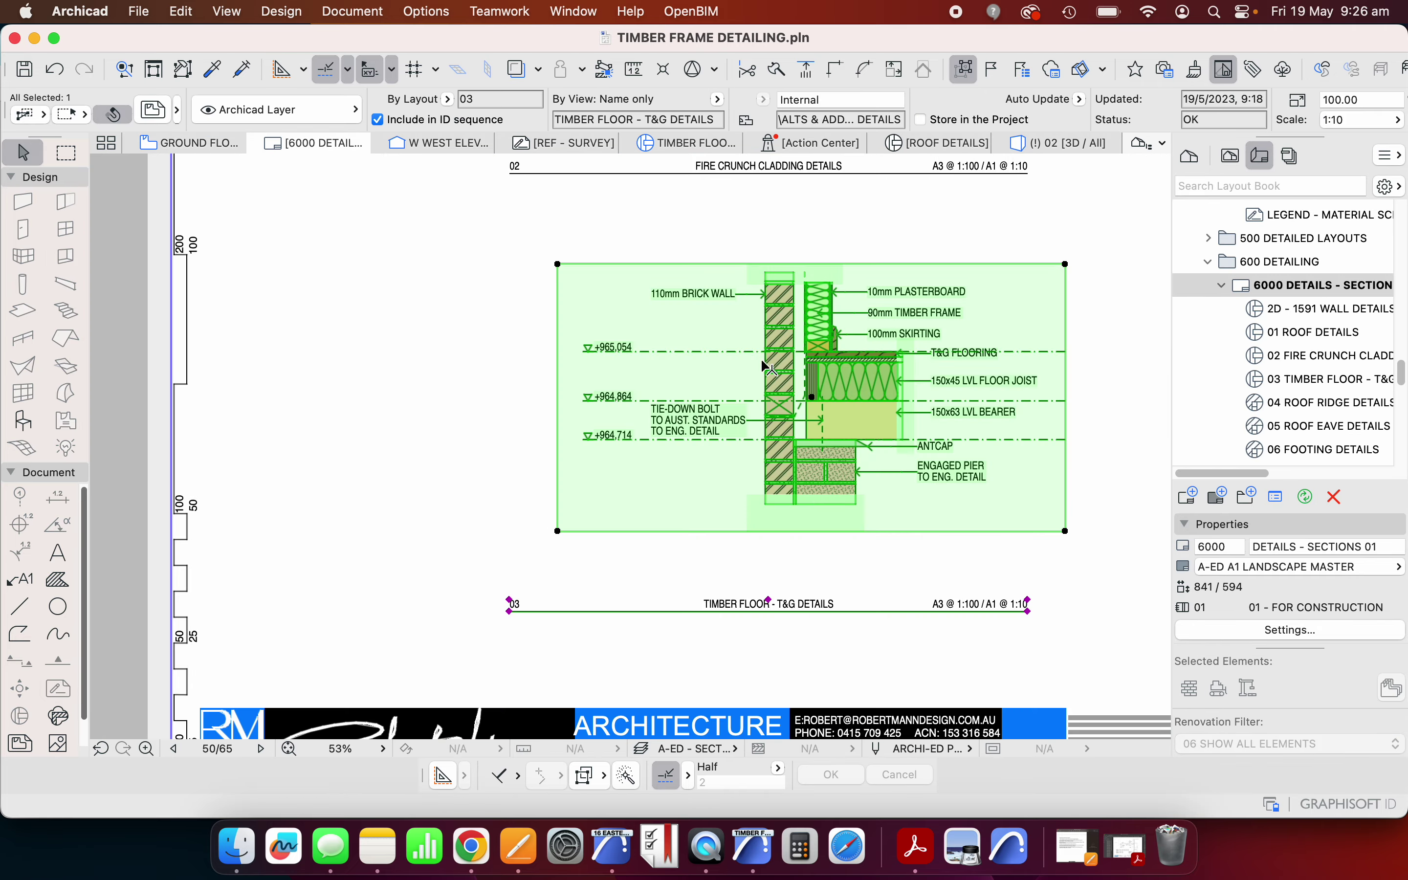
{"action": "scroll", "coordinate": [644, 525], "scroll_direction": "down", "scroll_amount": 6}
{"action": "scroll", "coordinate": [460, 472], "scroll_direction": "down", "scroll_amount": 2}
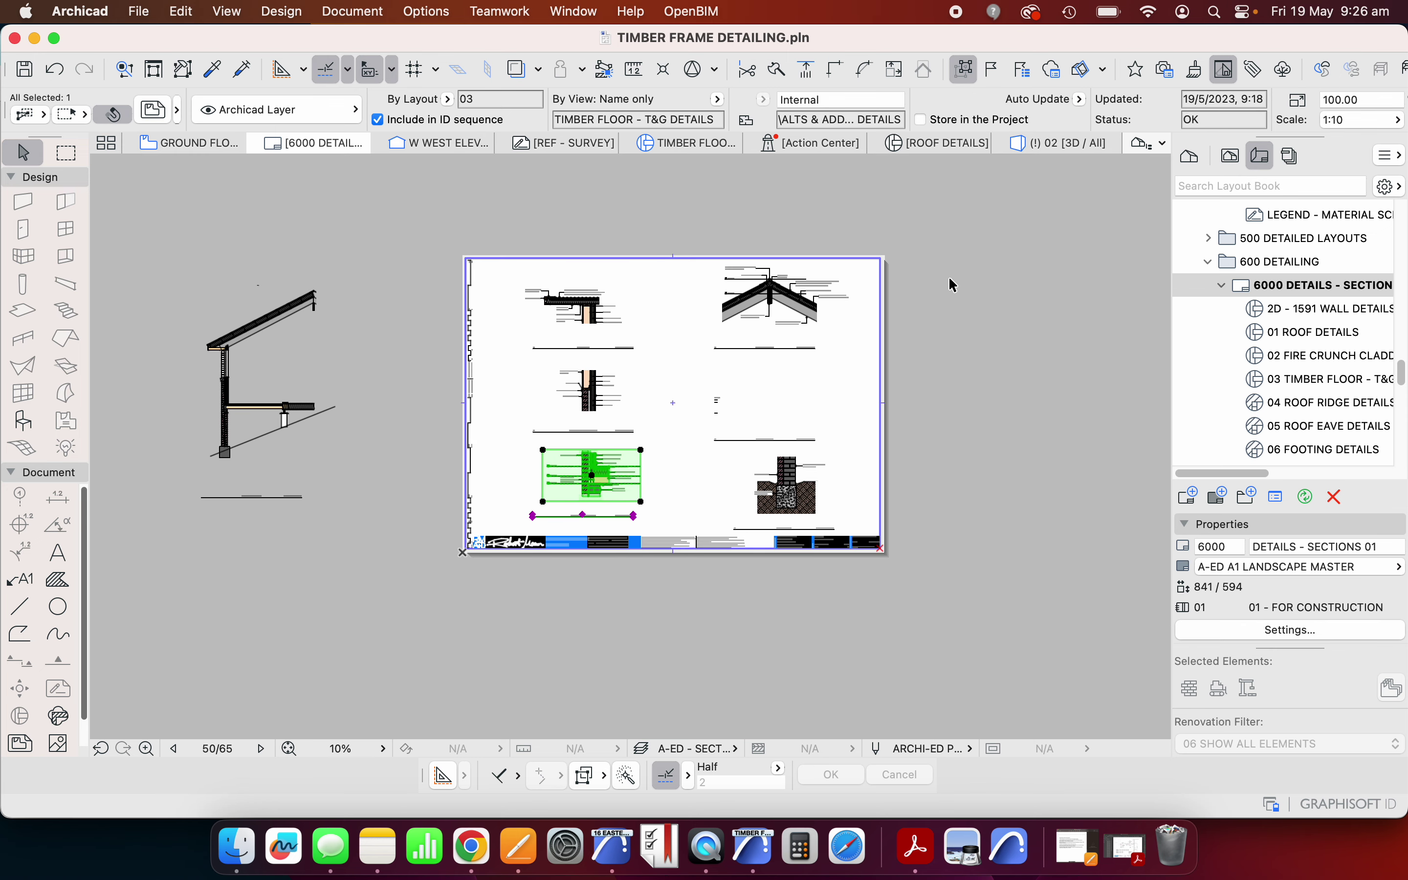
{"action": "scroll", "coordinate": [1305, 366], "scroll_direction": "down", "scroll_amount": 5}
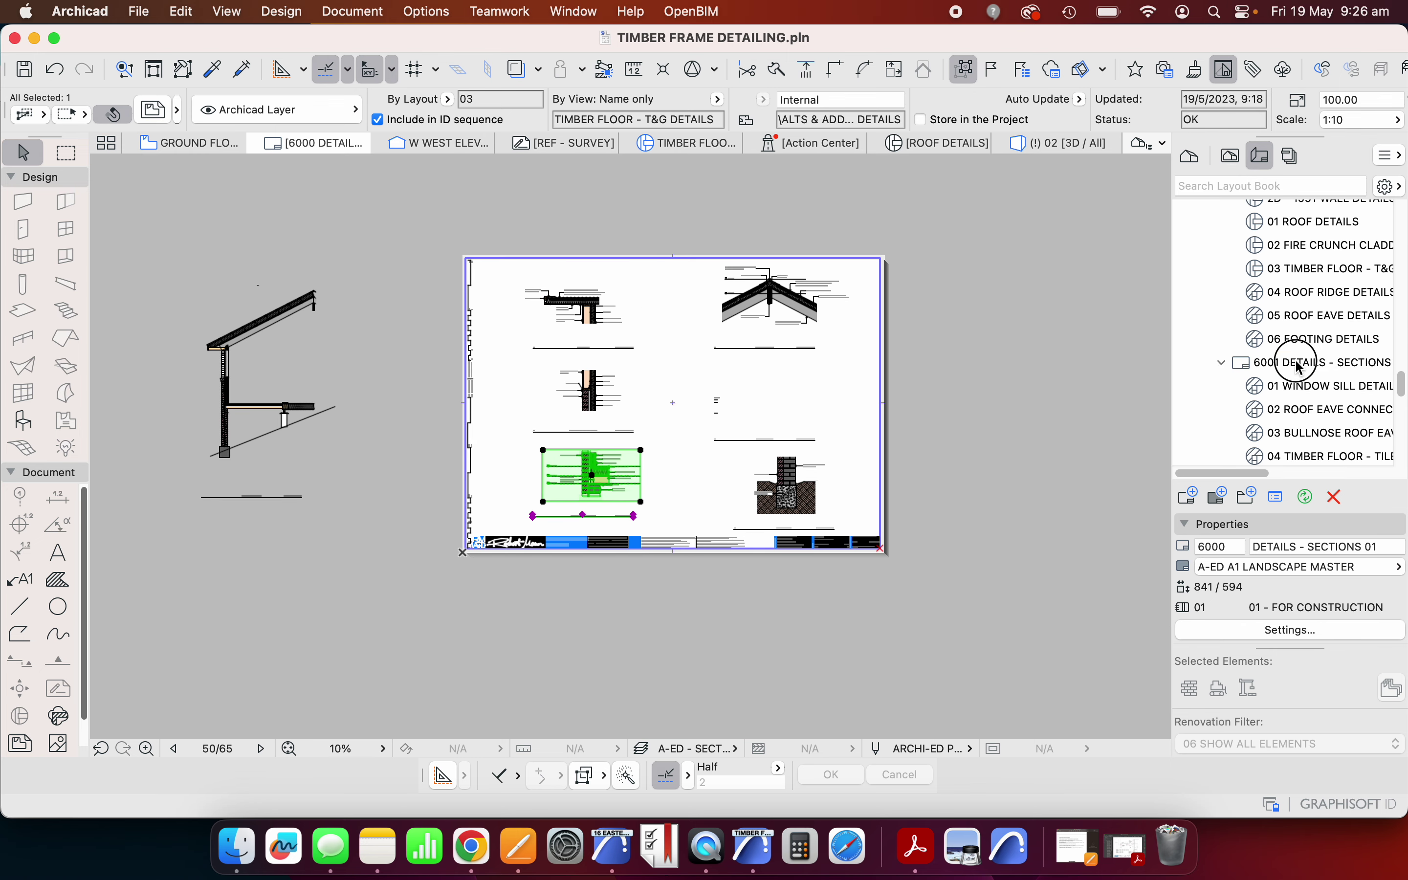
{"action": "double_click", "coordinate": [1302, 365]}
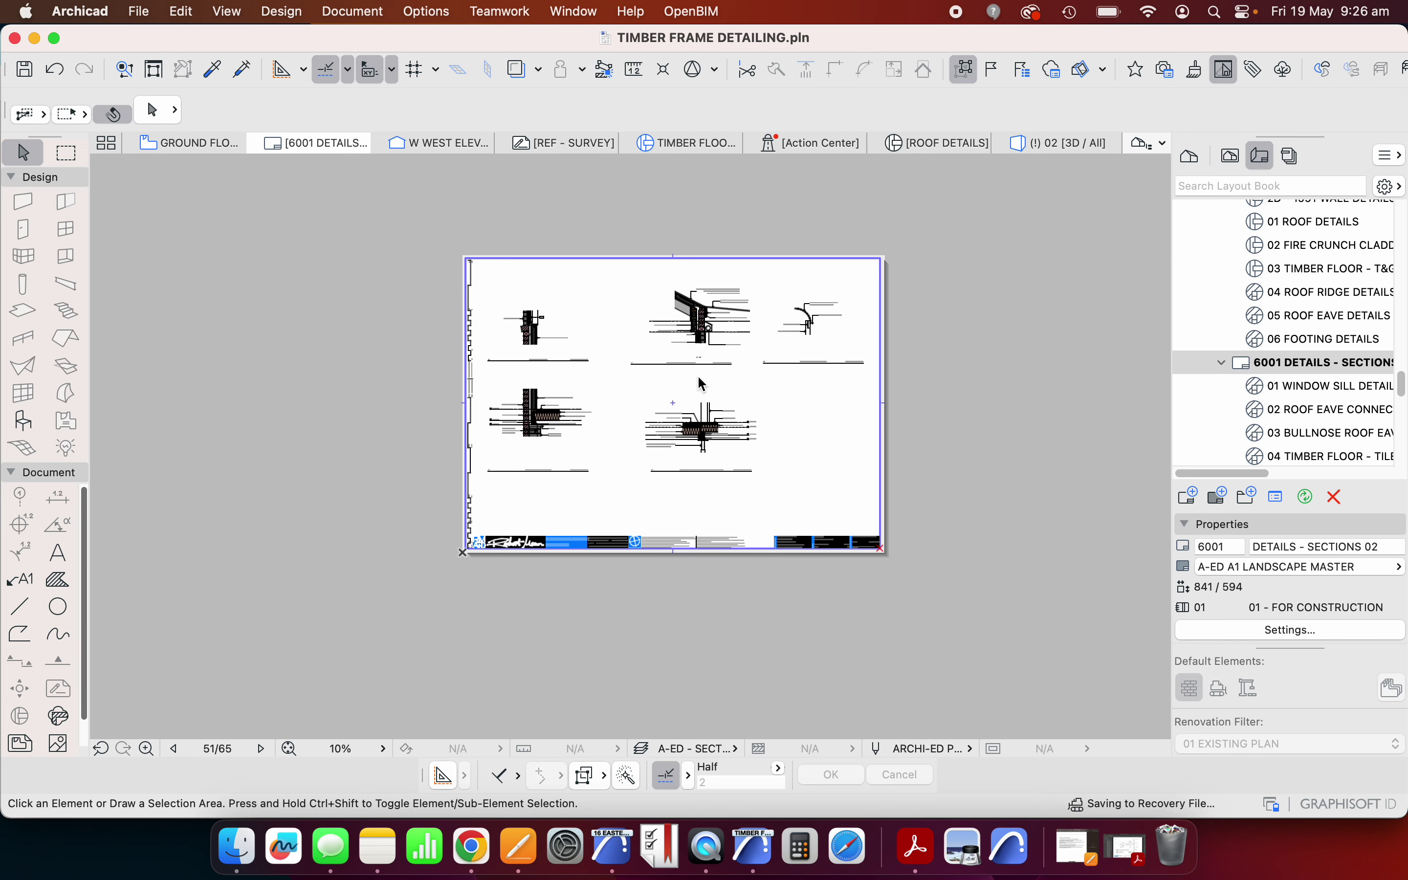
Select the TIMBER FLOOR - STEP DOWN CONNECTION DETAILS drawing on the 6001 DETAILS - SECTIONS 02 layout.
{"action": "scroll", "coordinate": [564, 430], "scroll_direction": "up", "scroll_amount": 4}
{"action": "left_click", "coordinate": [885, 397]}
{"action": "right_click", "coordinate": [888, 398]}
{"action": "left_click", "coordinate": [1037, 466]}
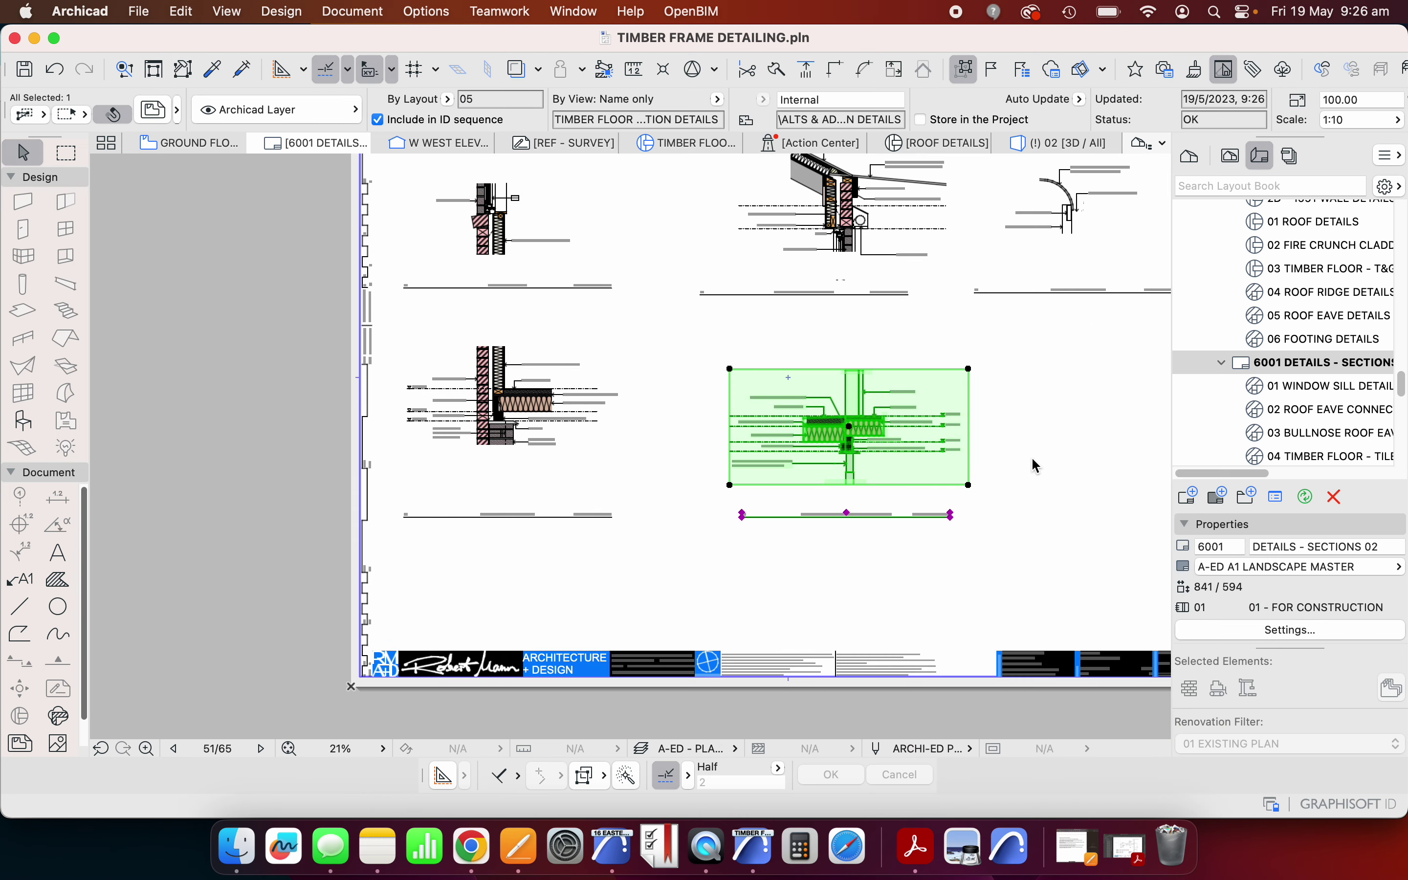
{"action": "double_click", "coordinate": [1302, 371]}
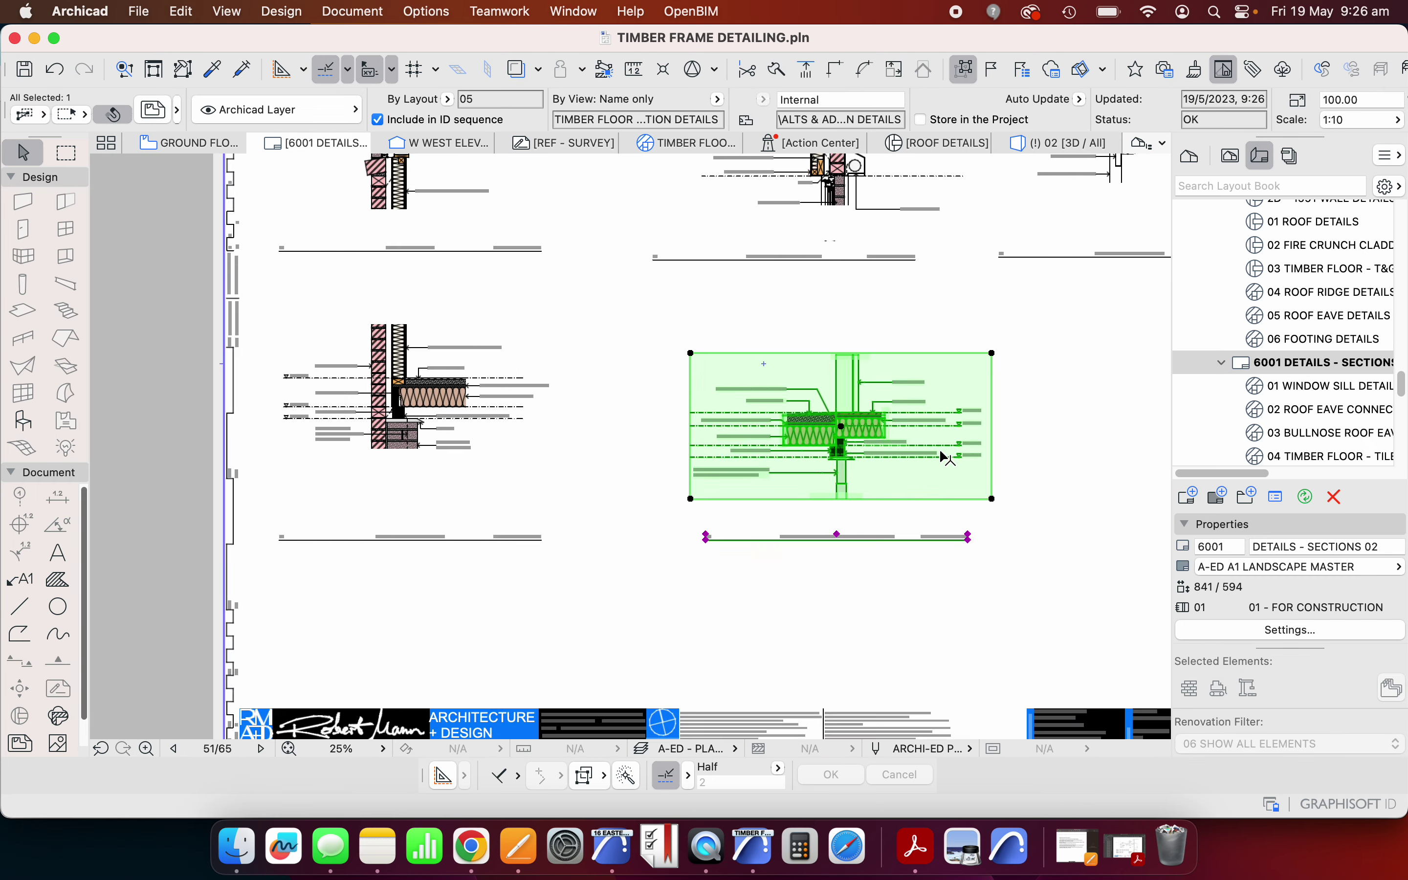
Examine the step down connection between tiled and T&G flooring, including its joists, 90x45 and 150x63 LVL bearers and uni-pier post.
{"action": "scroll", "coordinate": [896, 419], "scroll_direction": "up", "scroll_amount": 5}
{"action": "key", "text": "Escape"}
{"action": "scroll", "coordinate": [780, 415], "scroll_direction": "up", "scroll_amount": 3}
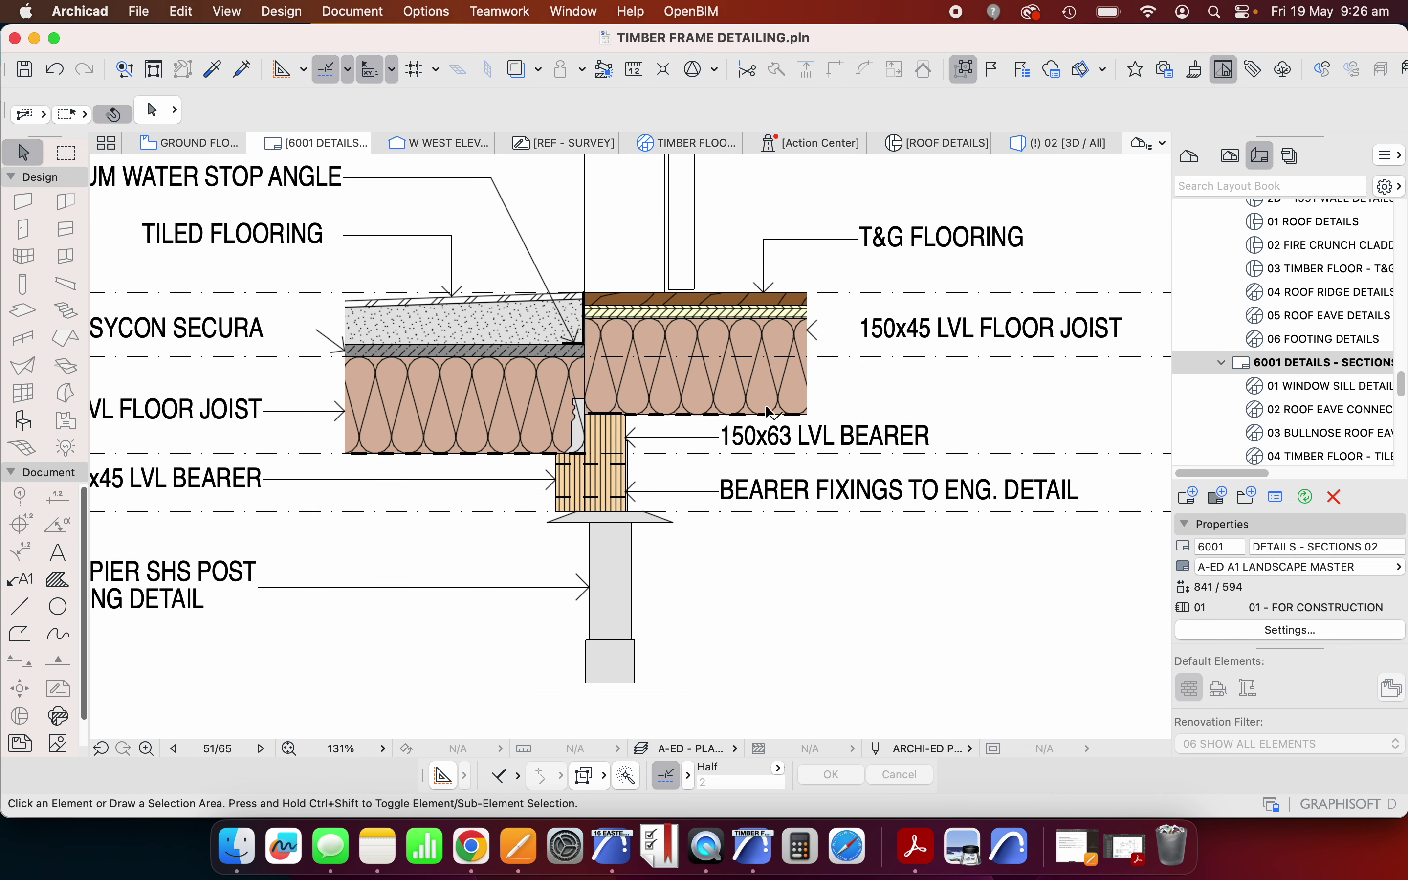
{"action": "scroll", "coordinate": [771, 398], "scroll_direction": "down", "scroll_amount": 1}
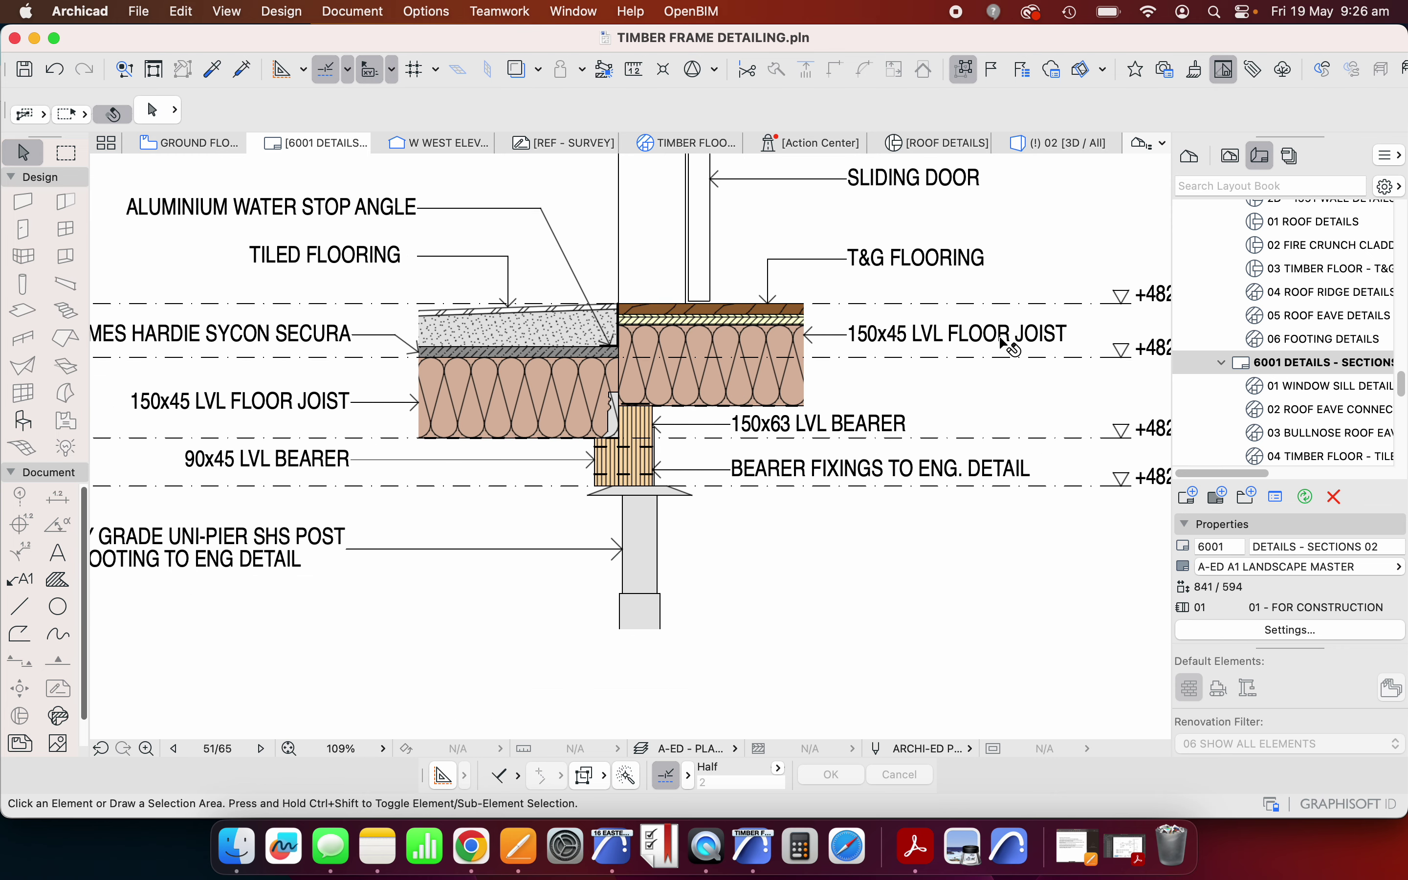
{"action": "scroll", "coordinate": [908, 418], "scroll_direction": "down", "scroll_amount": 1}
{"action": "scroll", "coordinate": [337, 425], "scroll_direction": "up", "scroll_amount": 1}
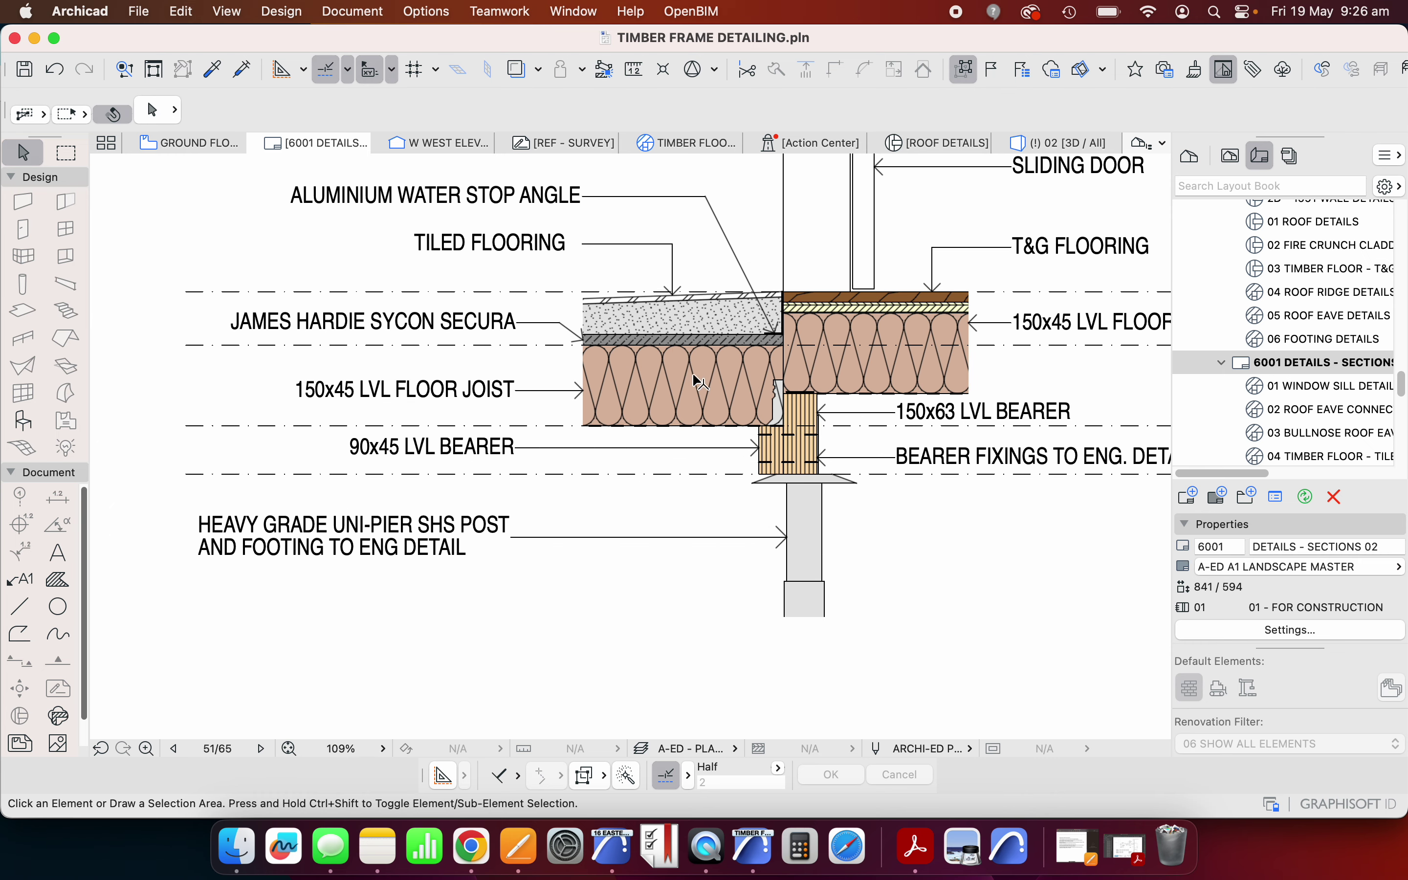
{"action": "scroll", "coordinate": [850, 434], "scroll_direction": "right", "scroll_amount": 3}
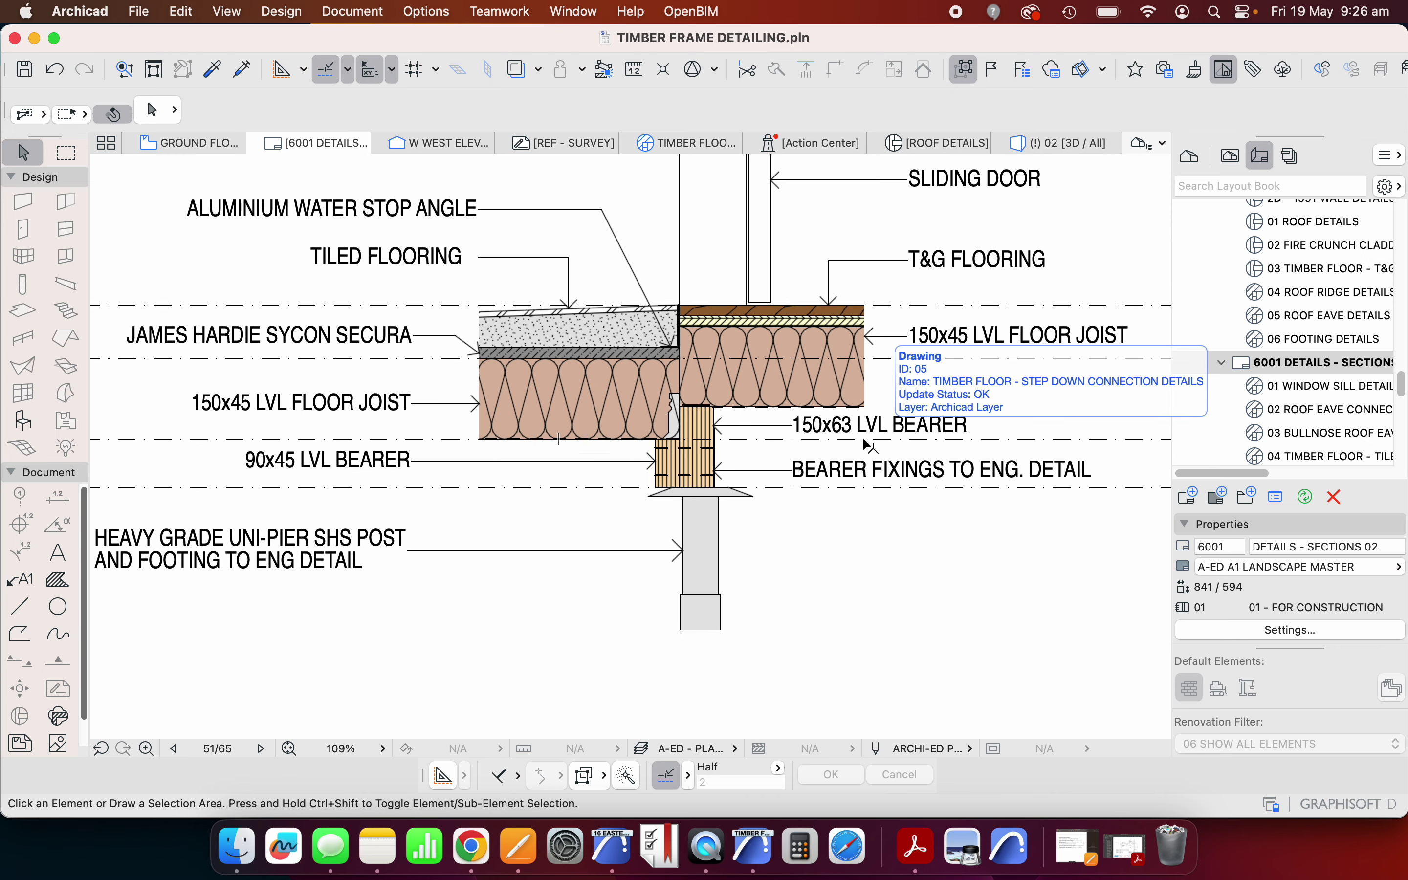
{"action": "scroll", "coordinate": [827, 445], "scroll_direction": "up", "scroll_amount": 1}
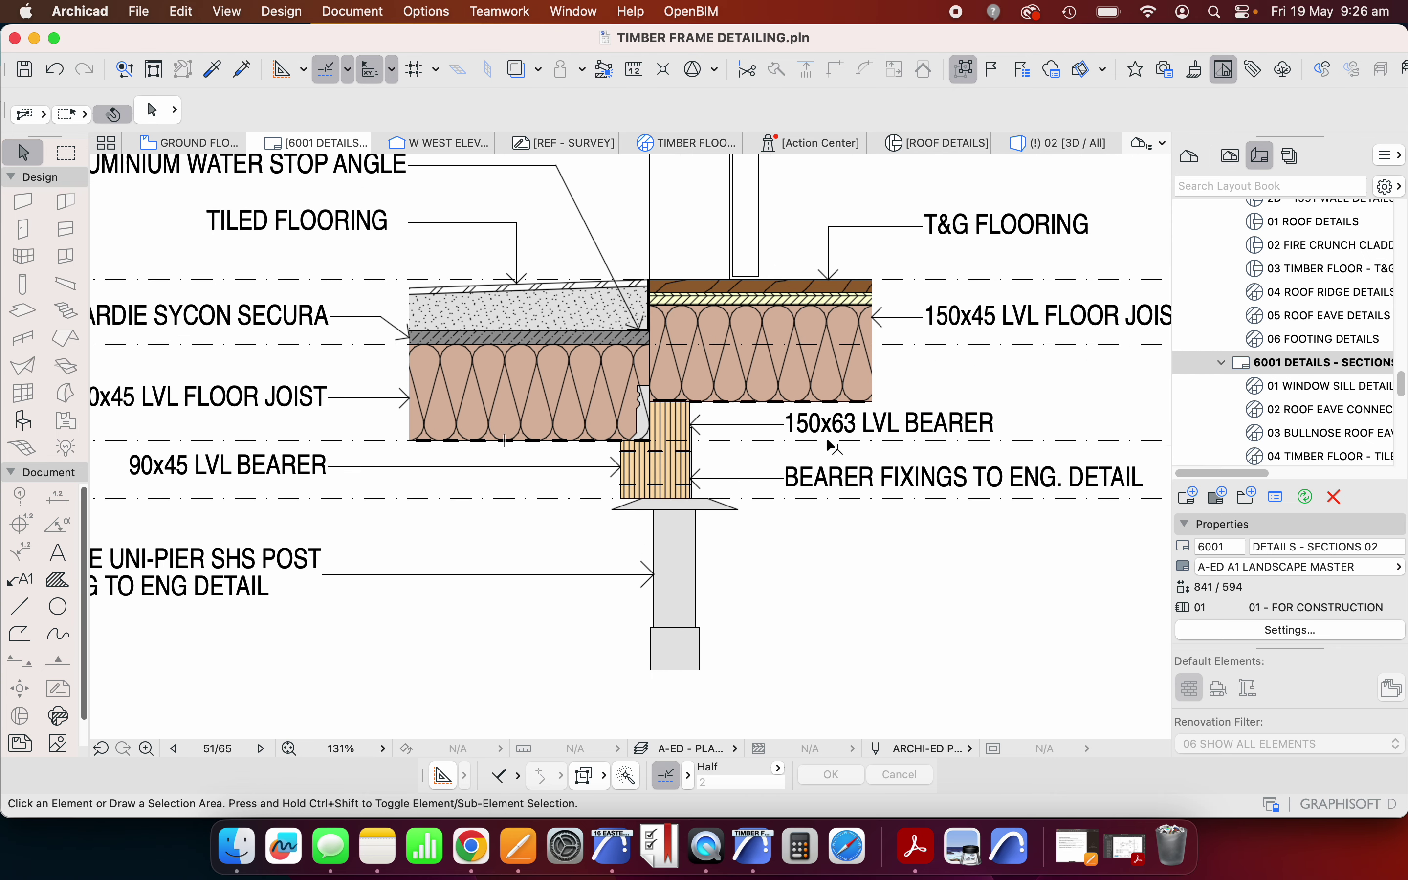
Examine the 150x63 LVL bearer and bearer fixings in the TIMBER FLOOR - STEP DOWN CONNECTION DETAILS drawing.
{"action": "left_click", "coordinate": [891, 429]}
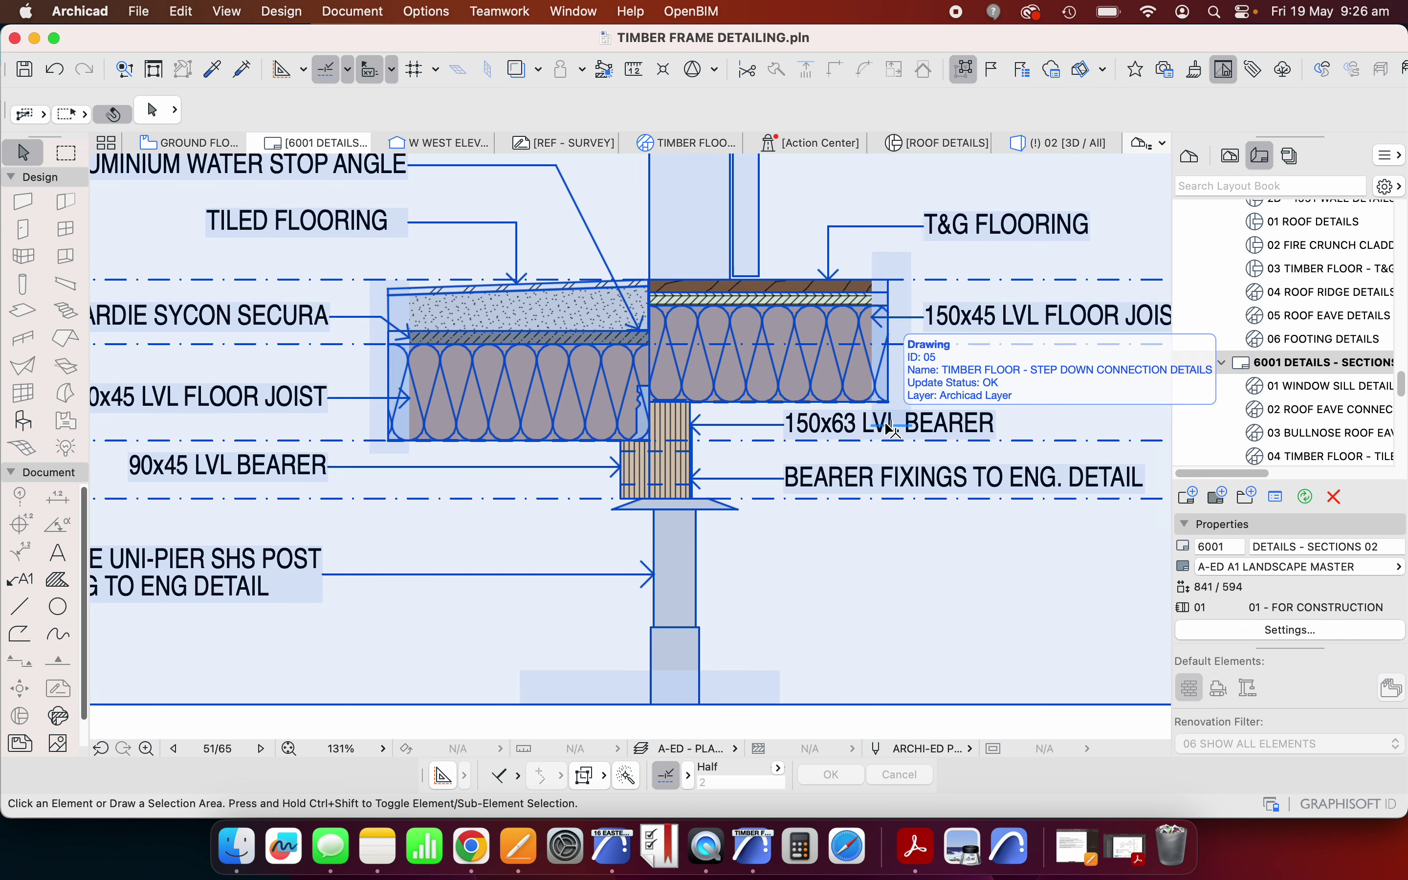
{"action": "key", "text": "Escape"}
{"action": "scroll", "coordinate": [754, 443], "scroll_direction": "down", "scroll_amount": 1}
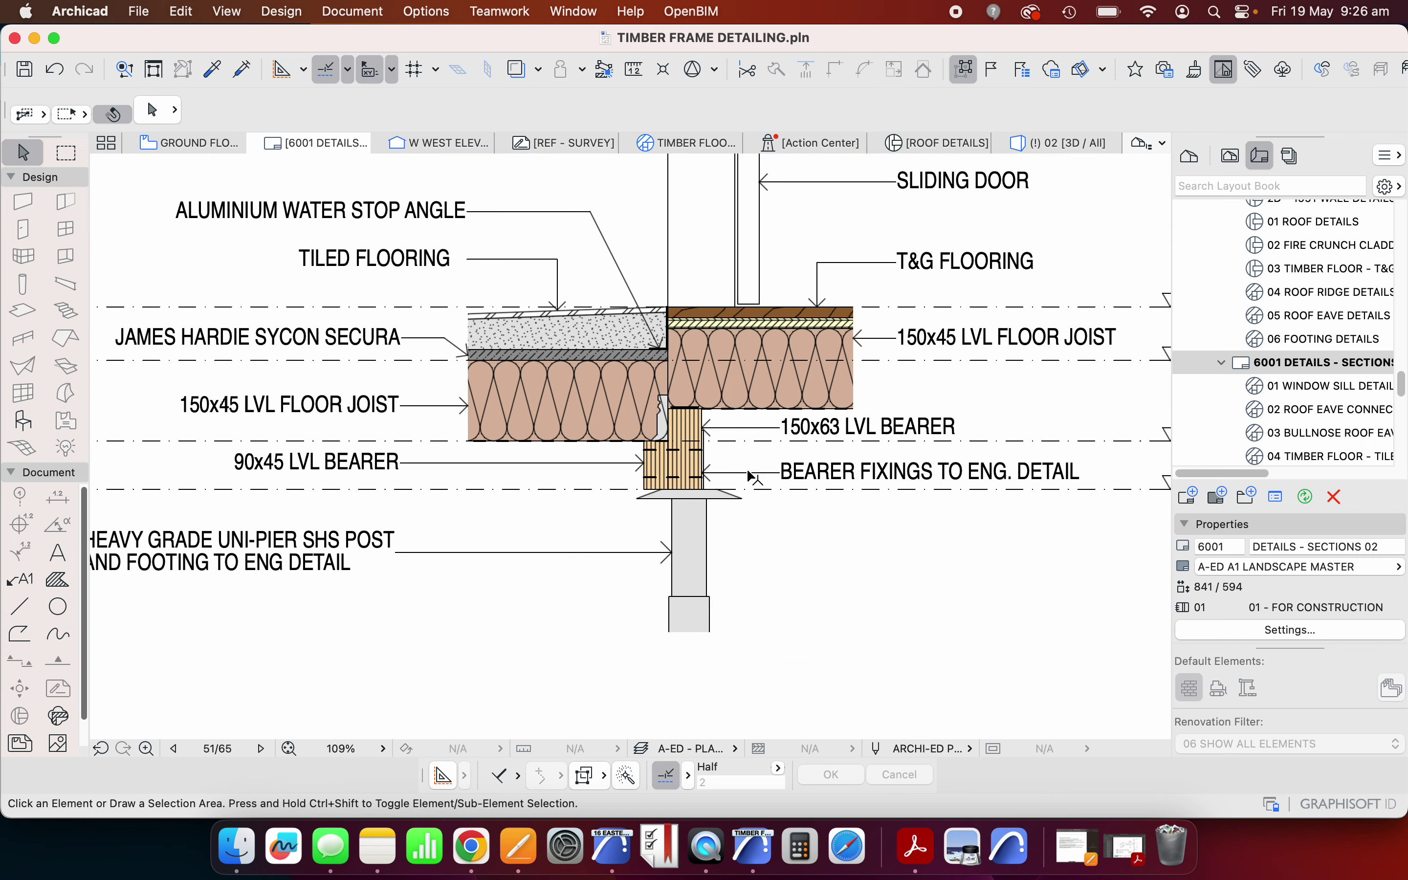
{"action": "scroll", "coordinate": [659, 521], "scroll_direction": "down", "scroll_amount": 2}
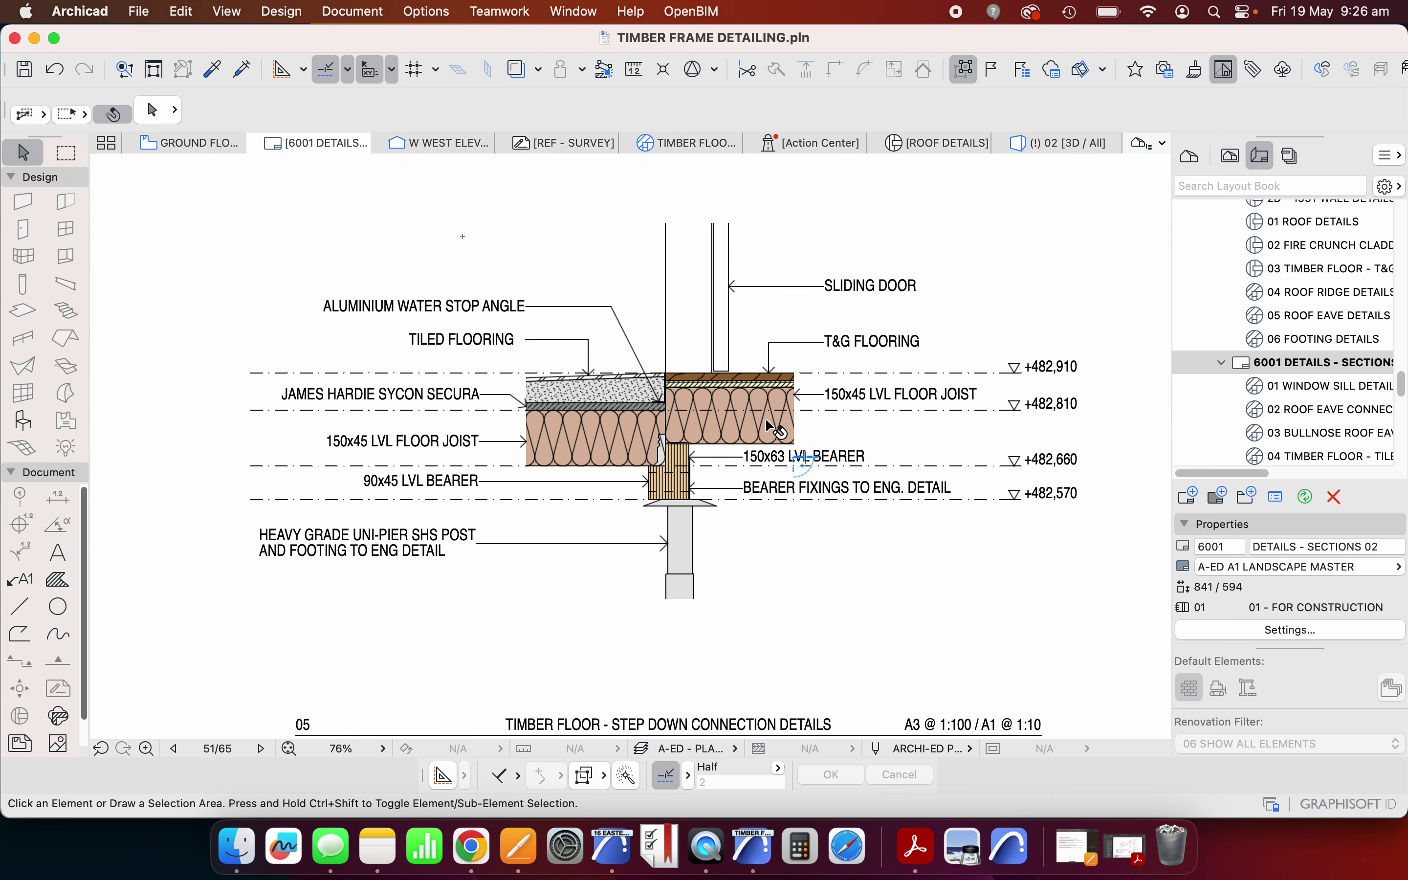
{"action": "left_click", "coordinate": [891, 513]}
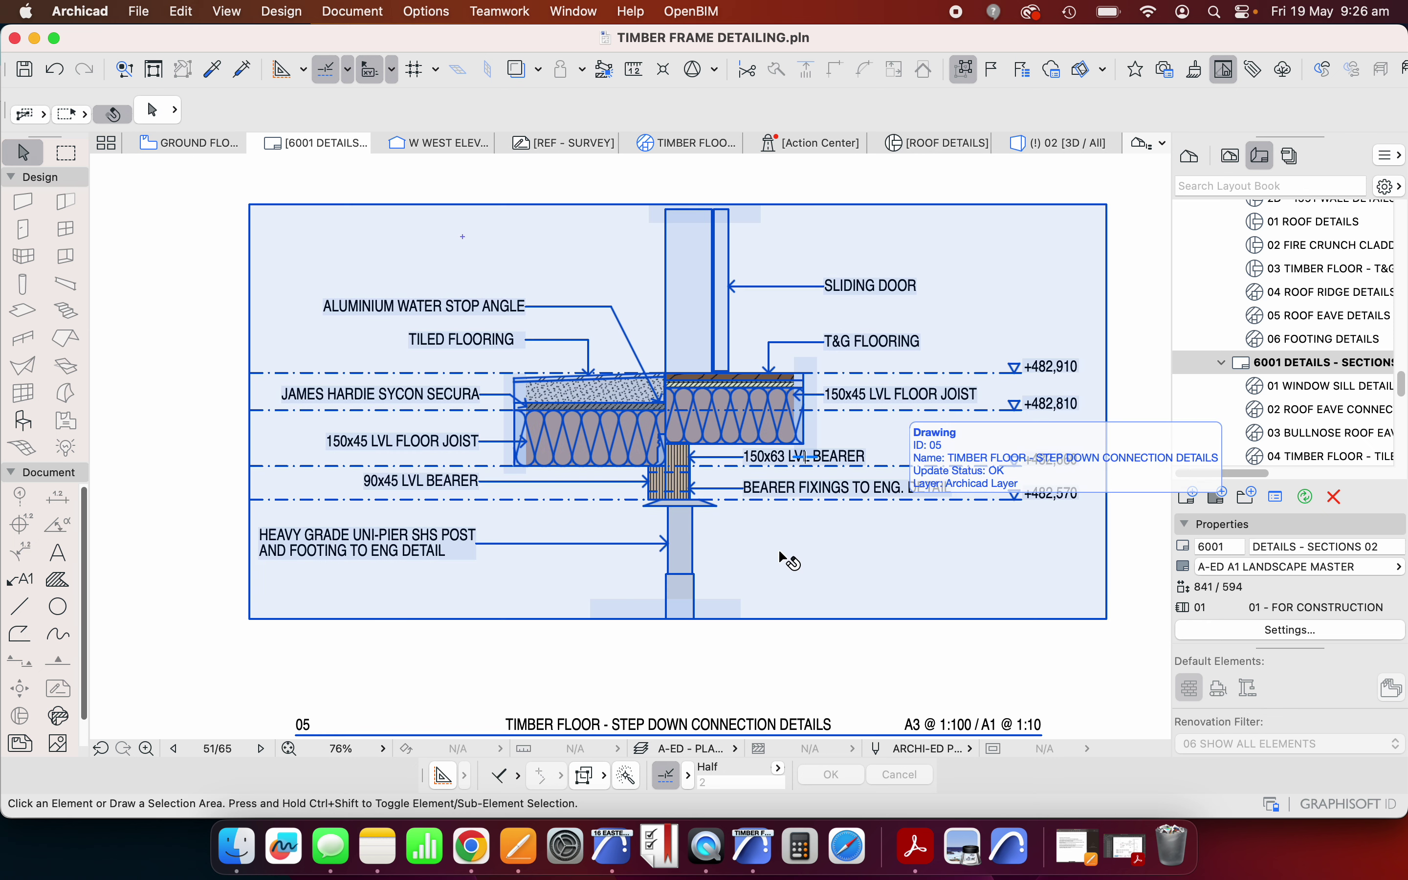
{"action": "key", "text": "Escape"}
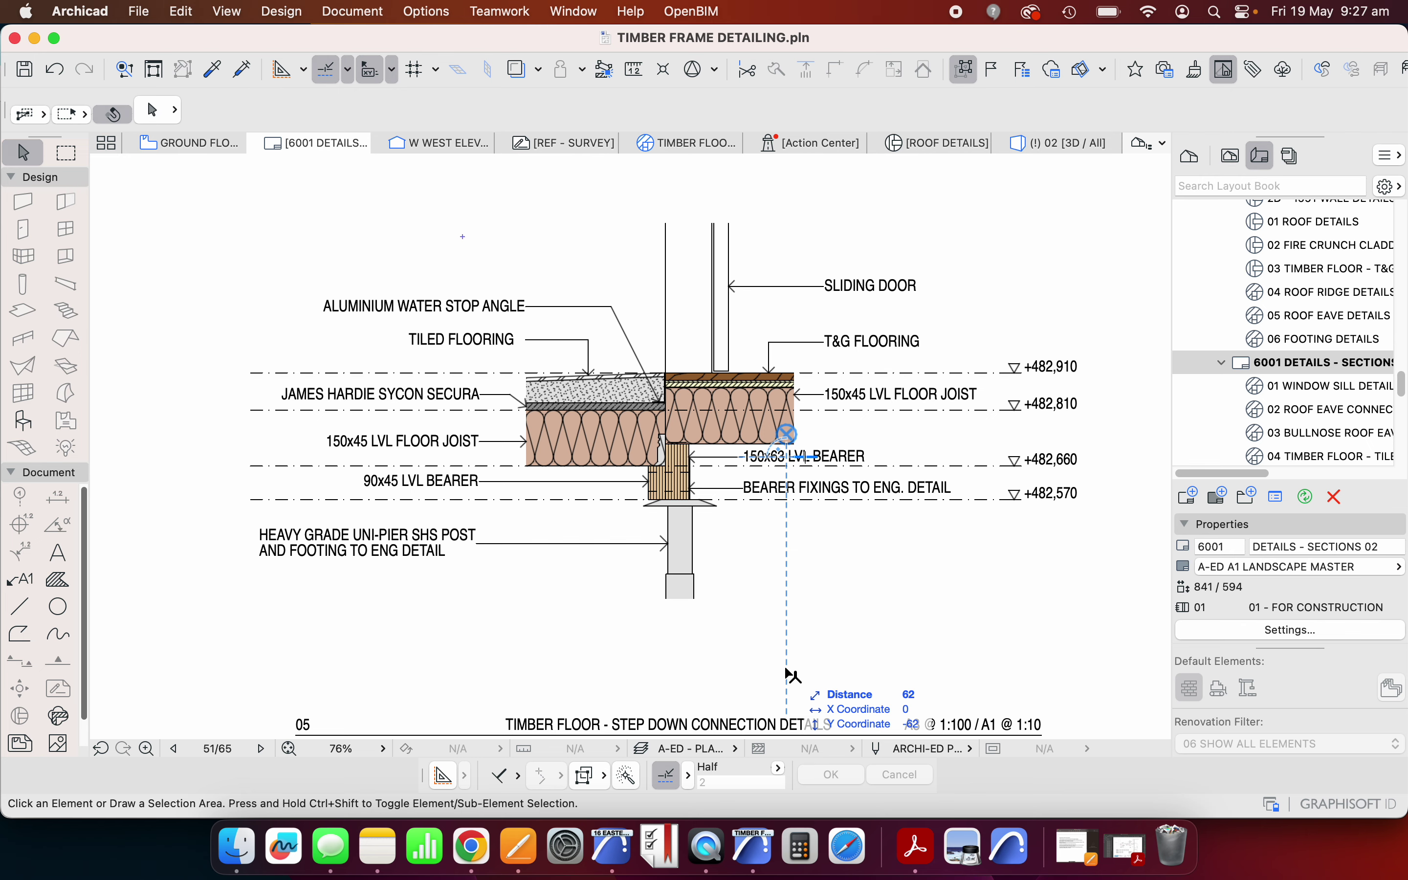
Inspect how the bearers sit on the heavy grade uni-pier SHS post and support the floor joists at the step down.
{"action": "scroll", "coordinate": [669, 561], "scroll_direction": "up", "scroll_amount": 2}
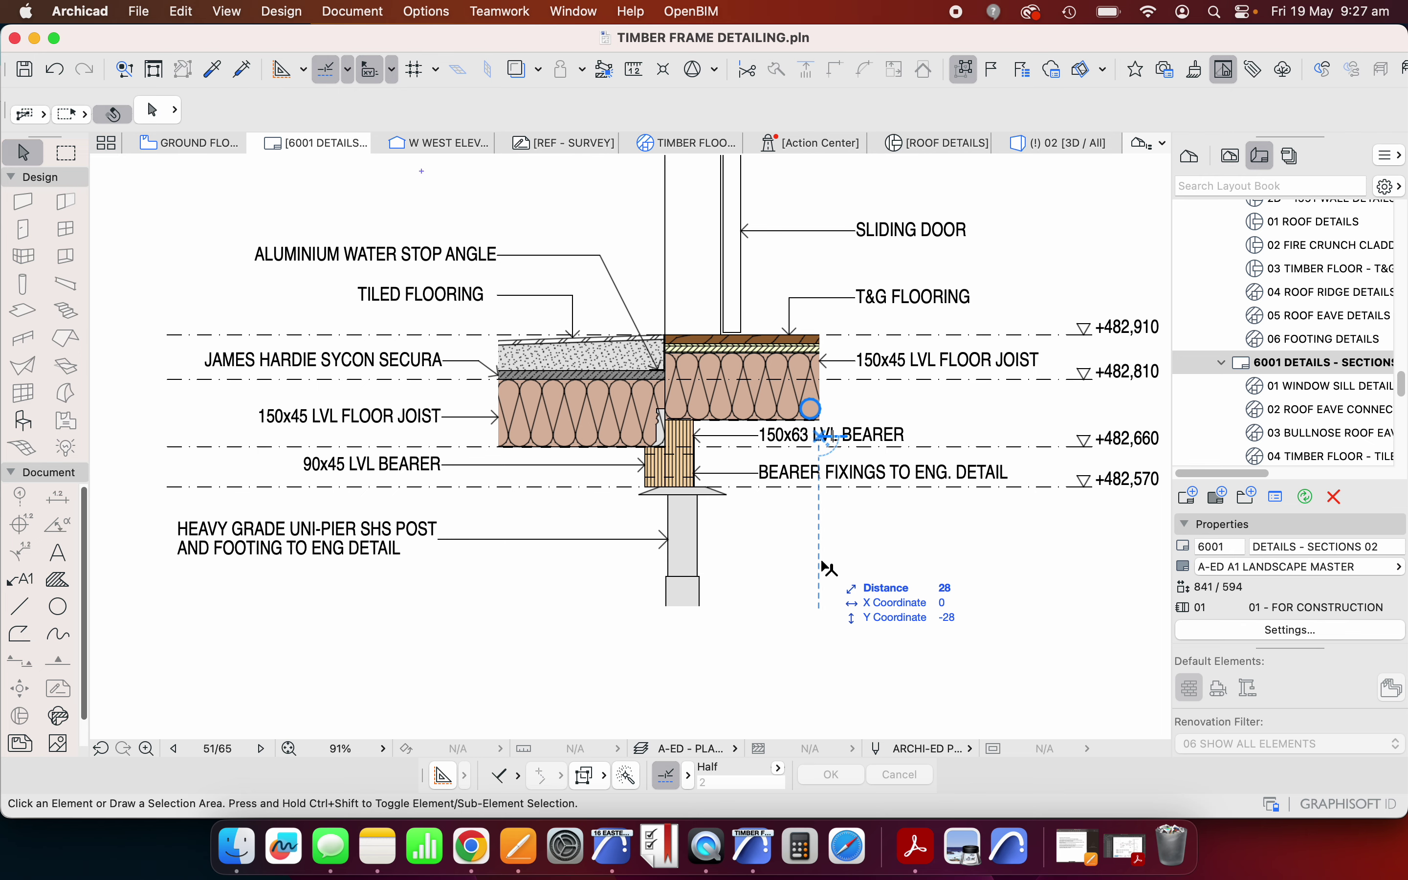
{"action": "scroll", "coordinate": [722, 539], "scroll_direction": "up", "scroll_amount": 4}
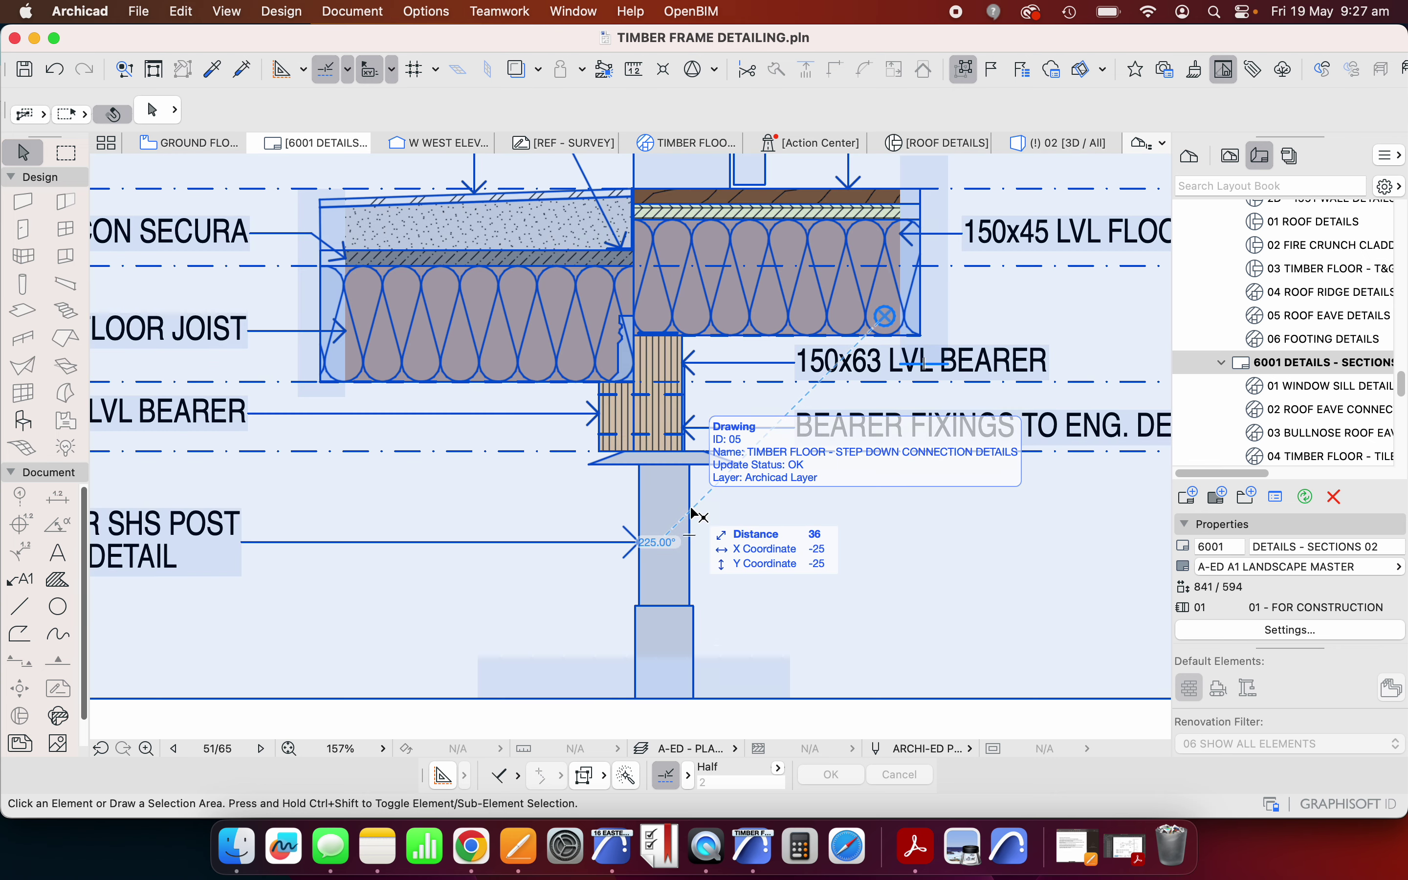
{"action": "scroll", "coordinate": [693, 521], "scroll_direction": "down", "scroll_amount": 3}
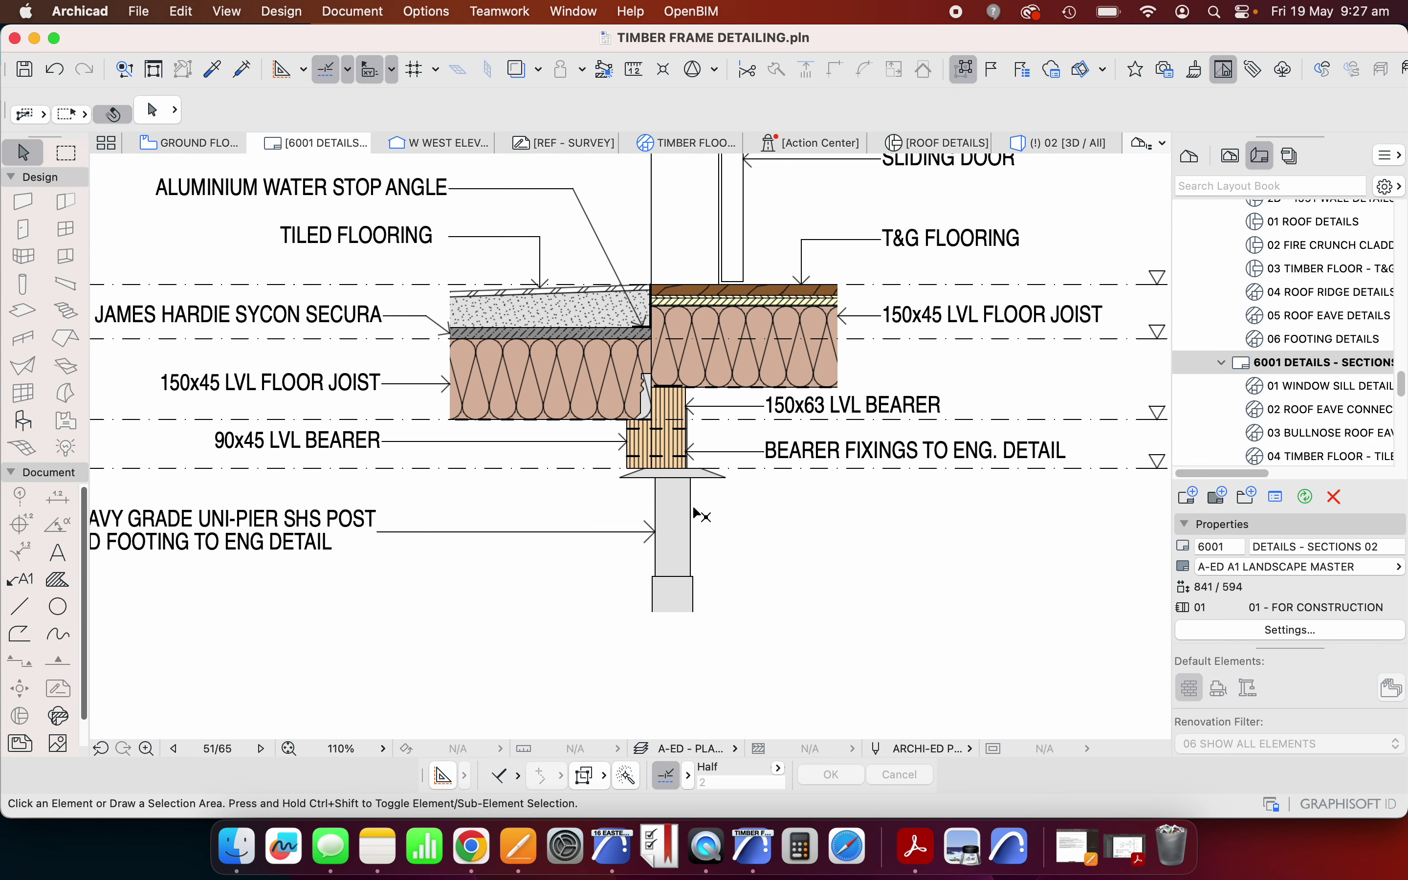
{"action": "scroll", "coordinate": [678, 521], "scroll_direction": "down", "scroll_amount": 2}
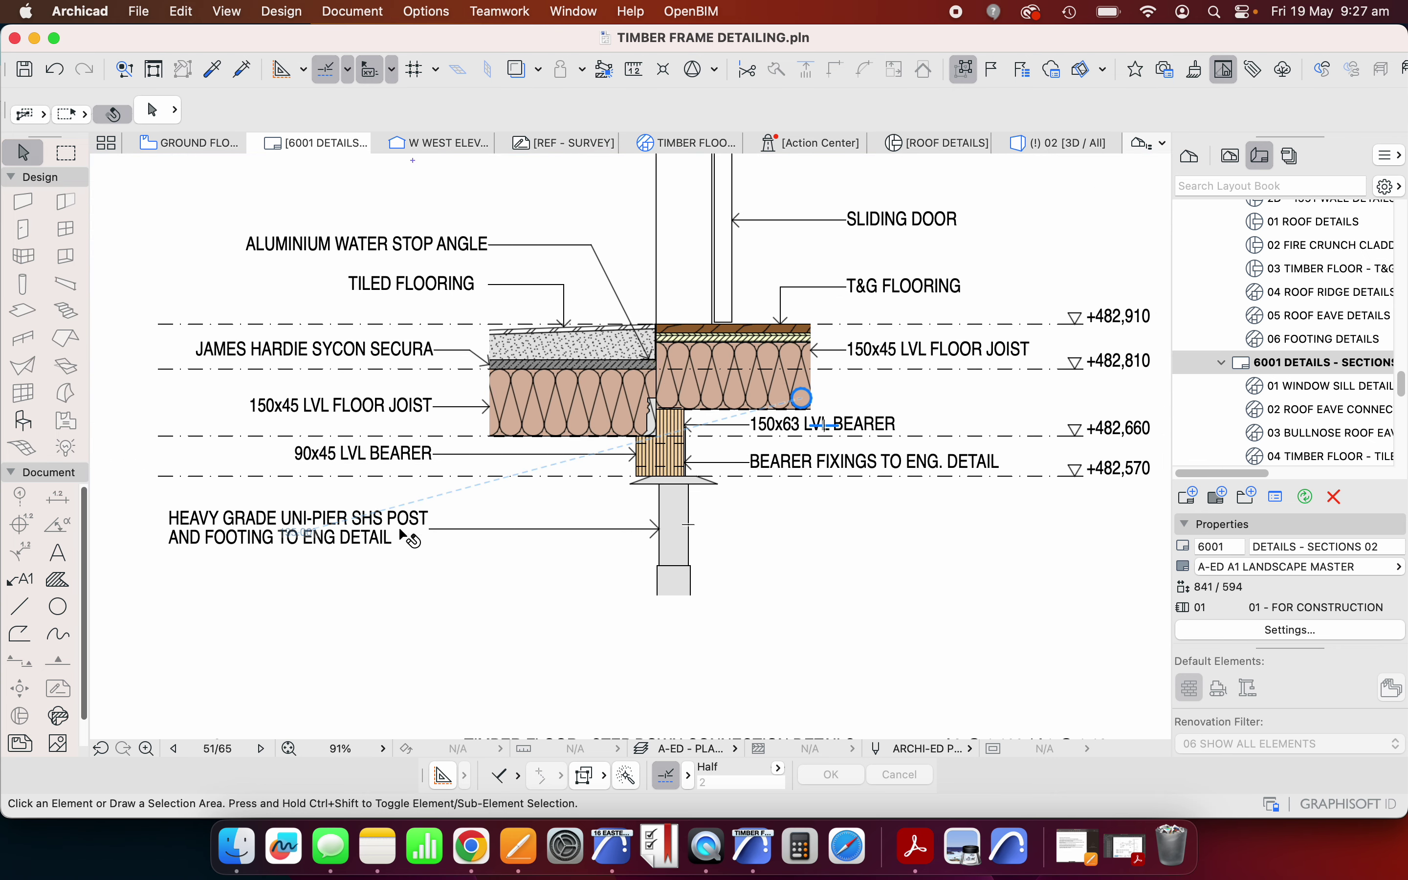
{"action": "scroll", "coordinate": [619, 446], "scroll_direction": "up", "scroll_amount": 1}
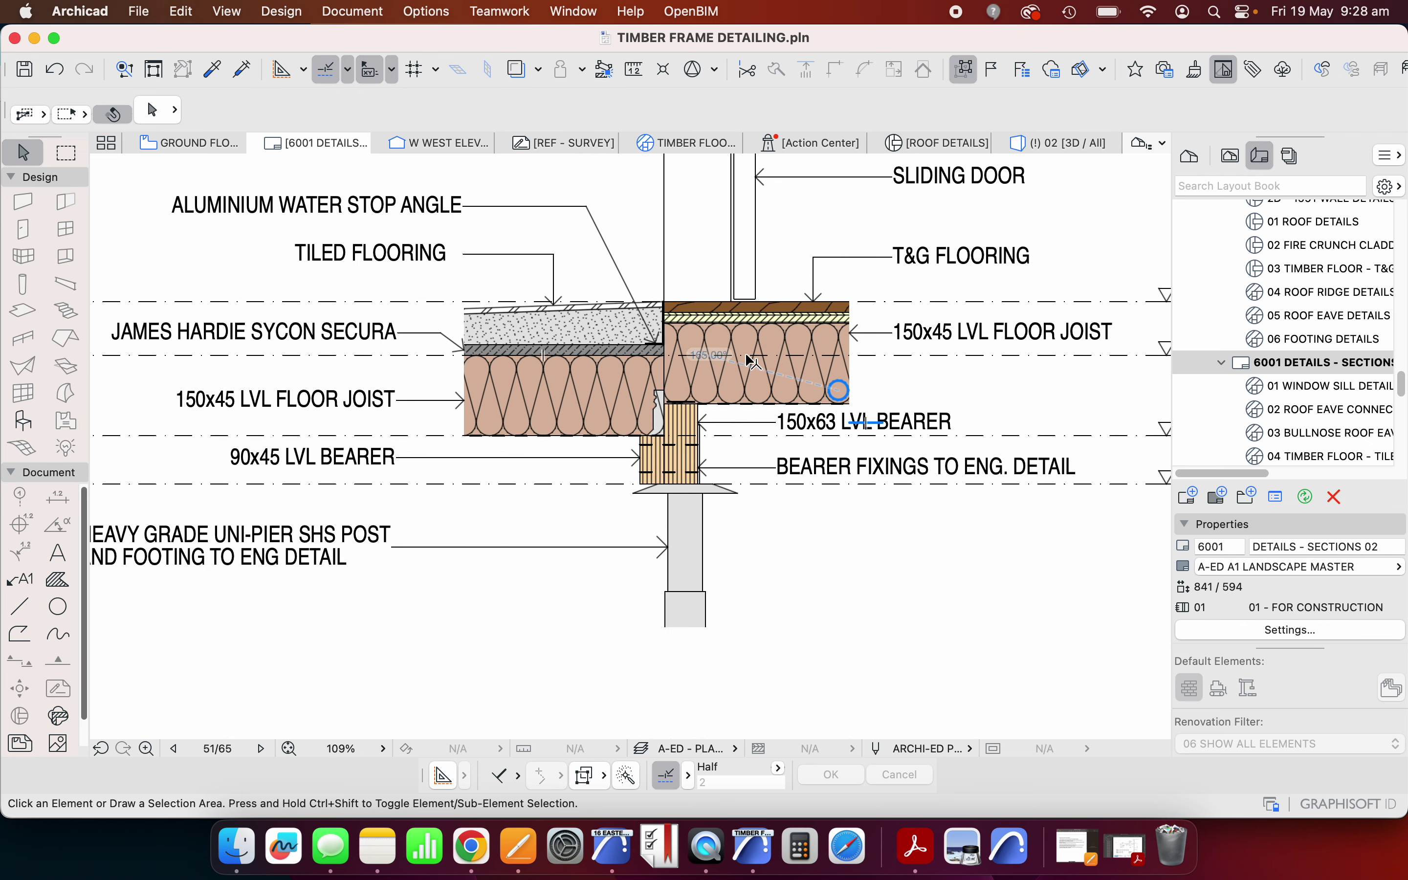
{"action": "scroll", "coordinate": [695, 334], "scroll_direction": "up", "scroll_amount": 2}
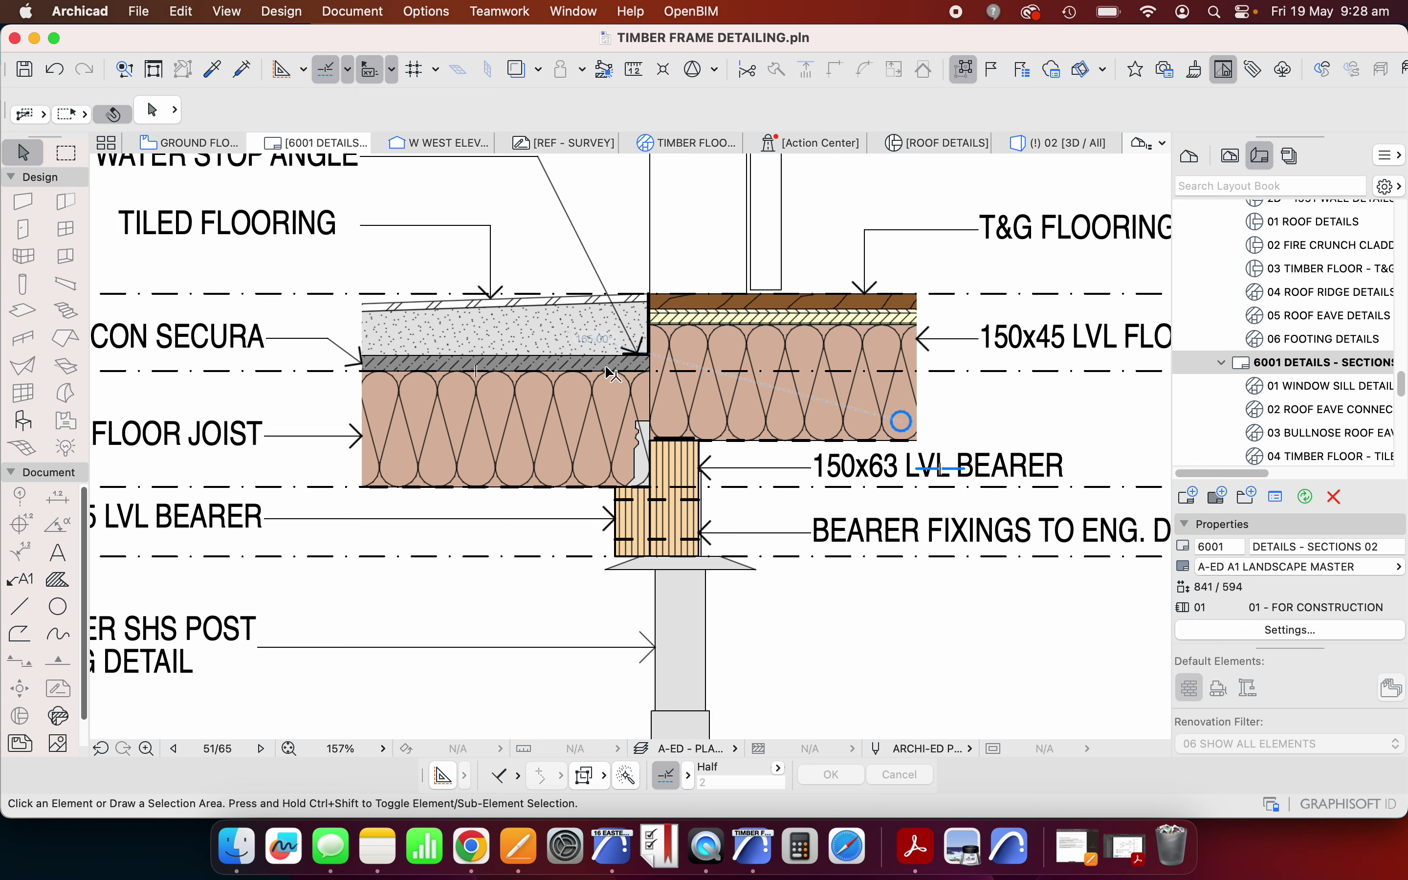
{"action": "scroll", "coordinate": [609, 373], "scroll_direction": "down", "scroll_amount": 3}
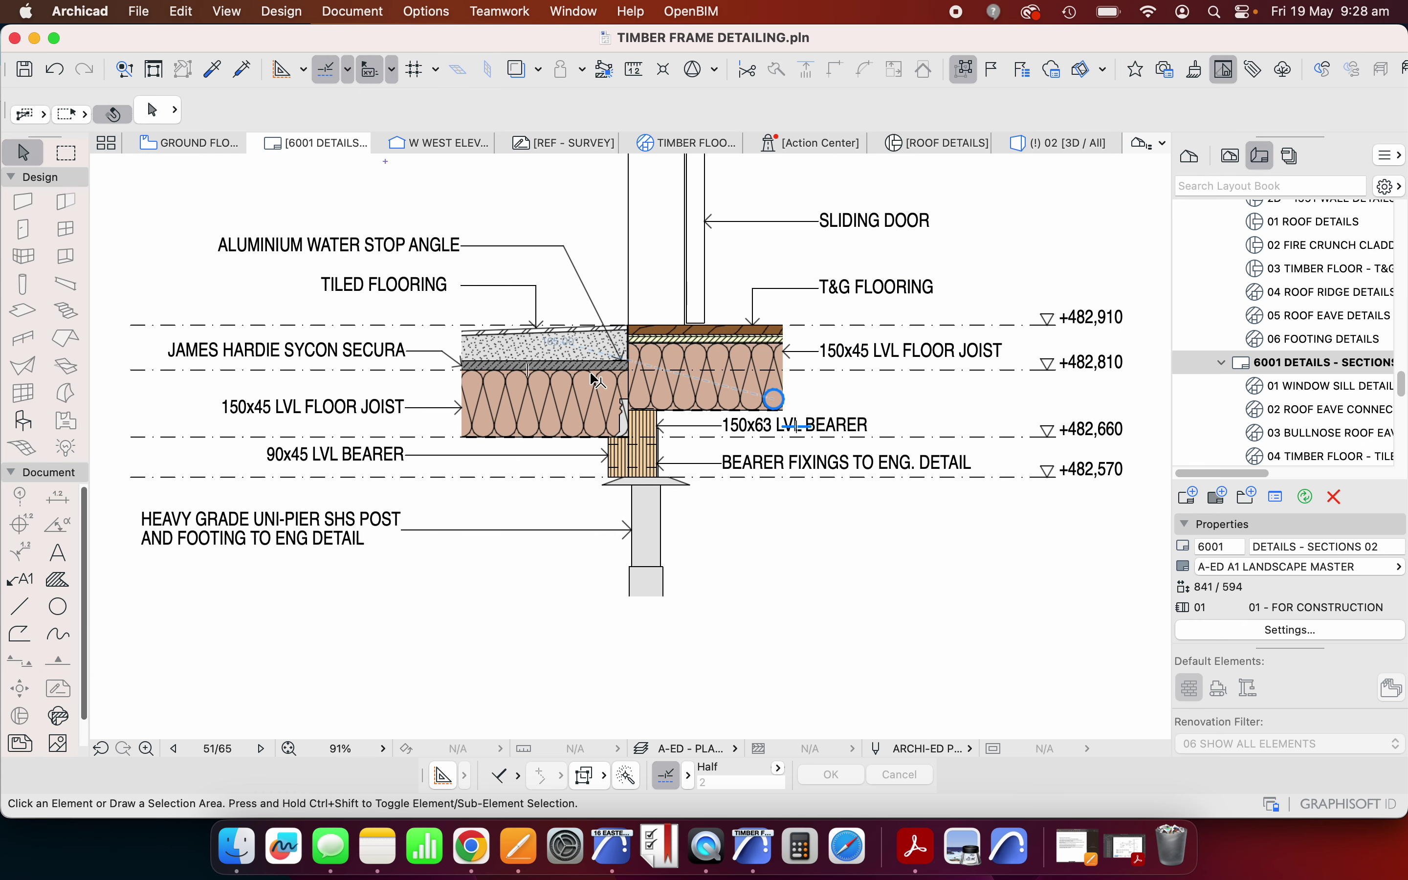
Review the James Hardie Sycon Secura sheet over the 150x45 LVL floor joists on the tiled side of the step down detail.
{"action": "left_click", "coordinate": [591, 373]}
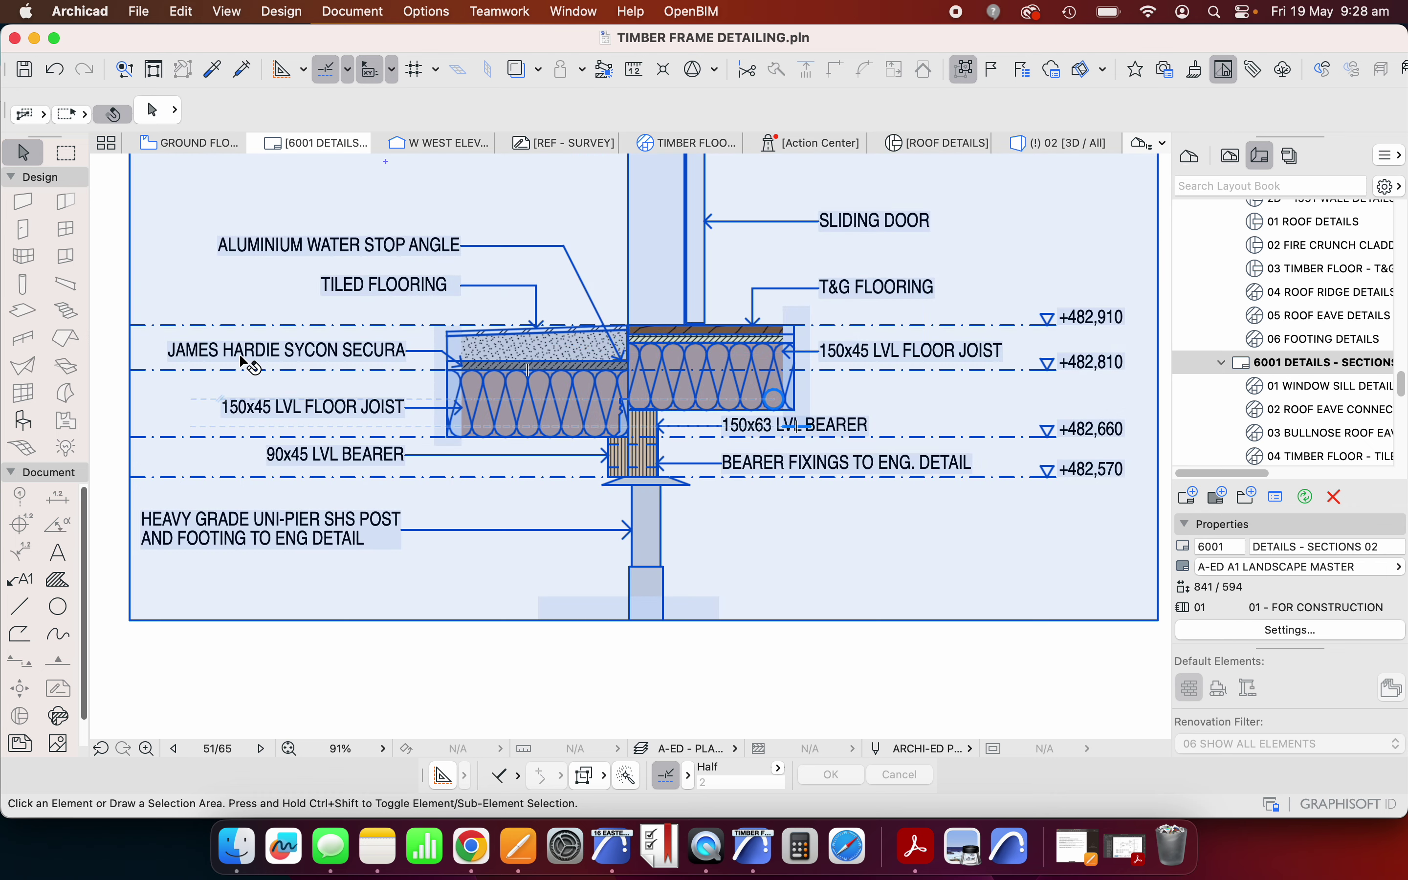
{"action": "key", "text": "Escape"}
{"action": "scroll", "coordinate": [474, 399], "scroll_direction": "left", "scroll_amount": 4}
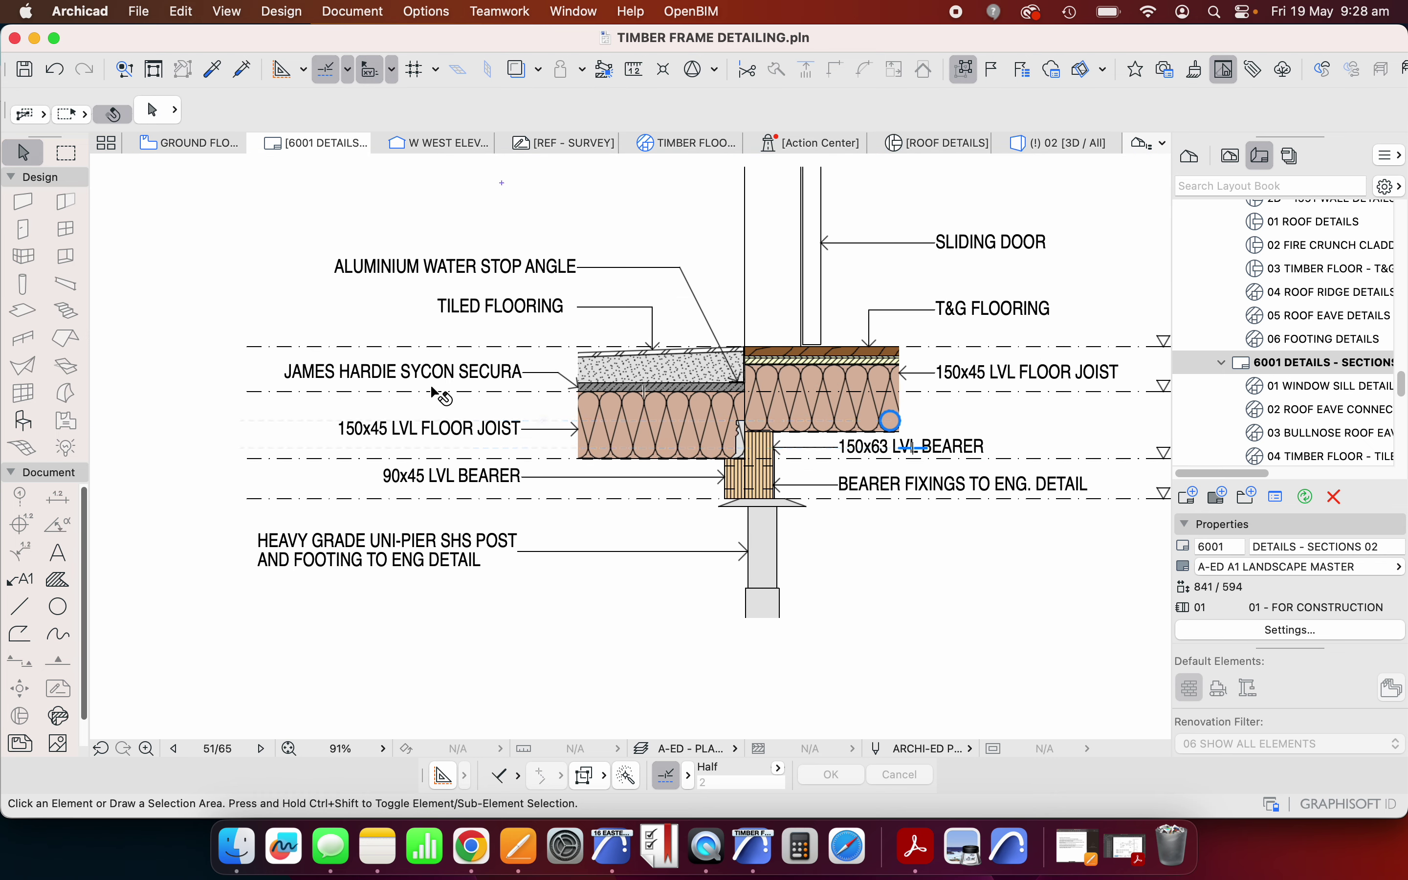
{"action": "left_click", "coordinate": [606, 397]}
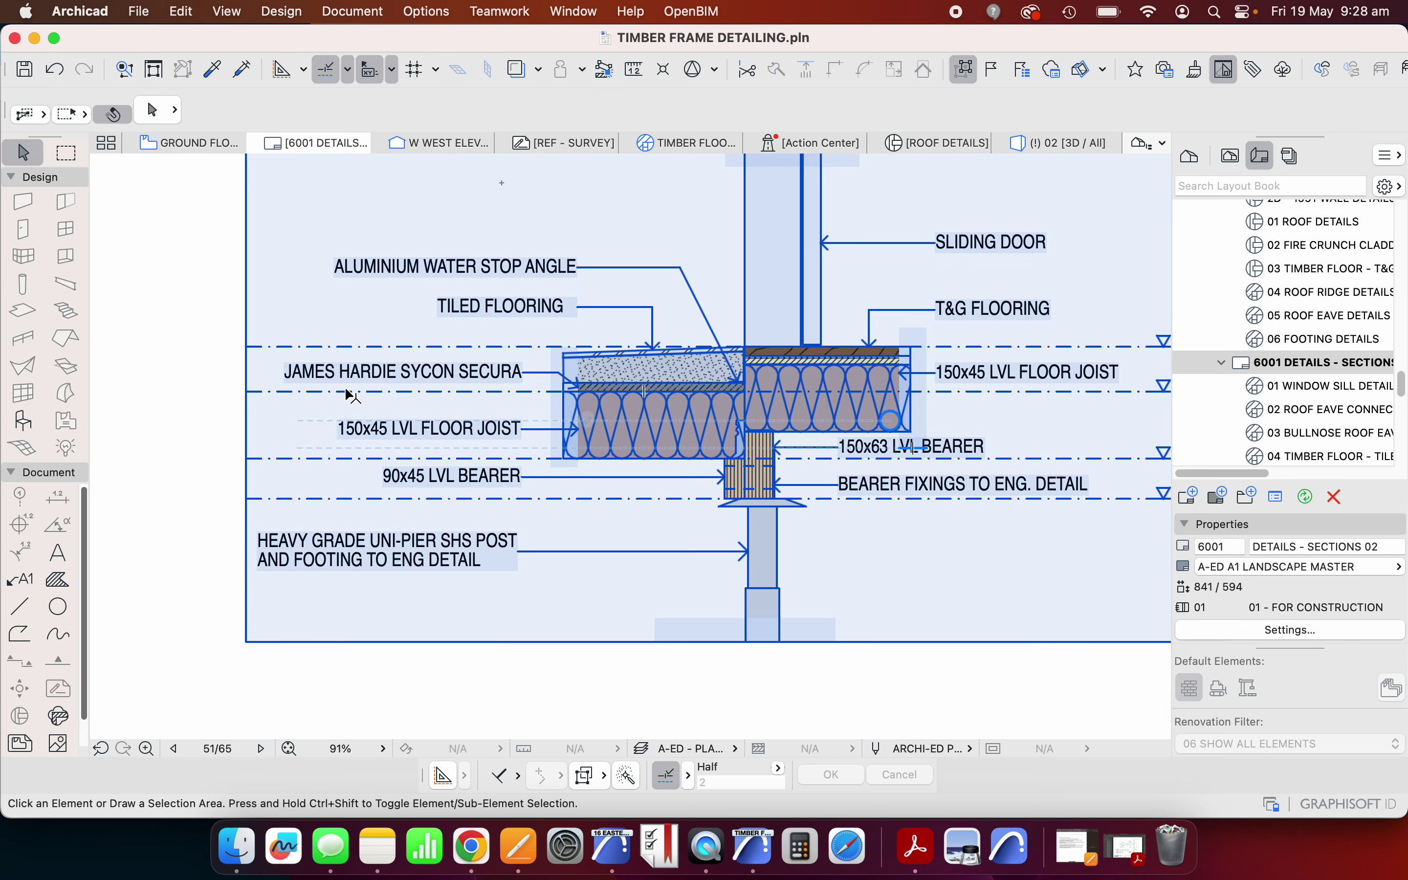
{"action": "left_click", "coordinate": [145, 279]}
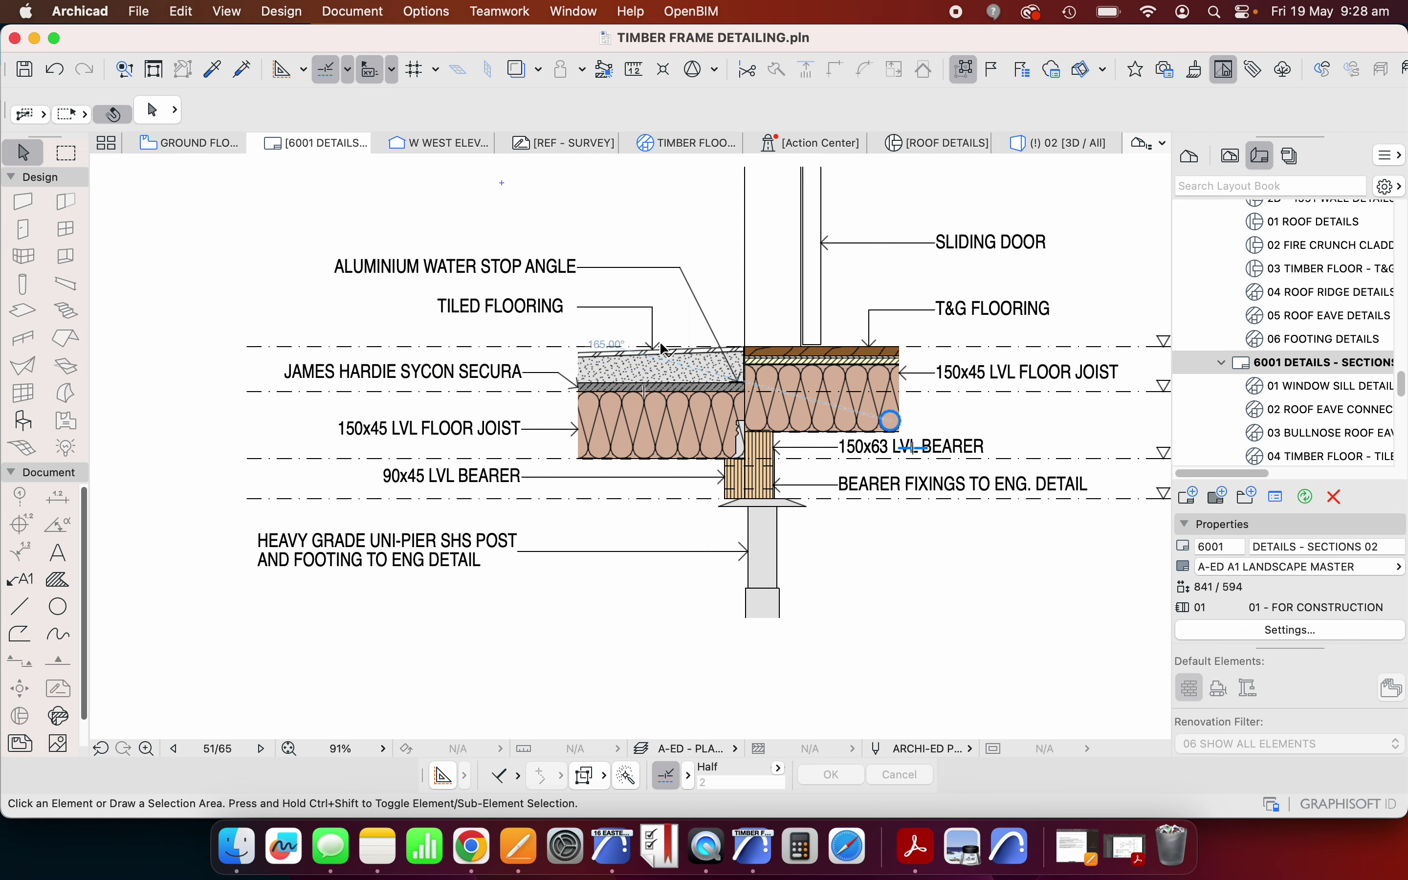
Examine closely the sloping tiled flooring and aluminium water stop angle where they meet the T&G flooring below the sliding door.
{"action": "scroll", "coordinate": [674, 349], "scroll_direction": "up", "scroll_amount": 5}
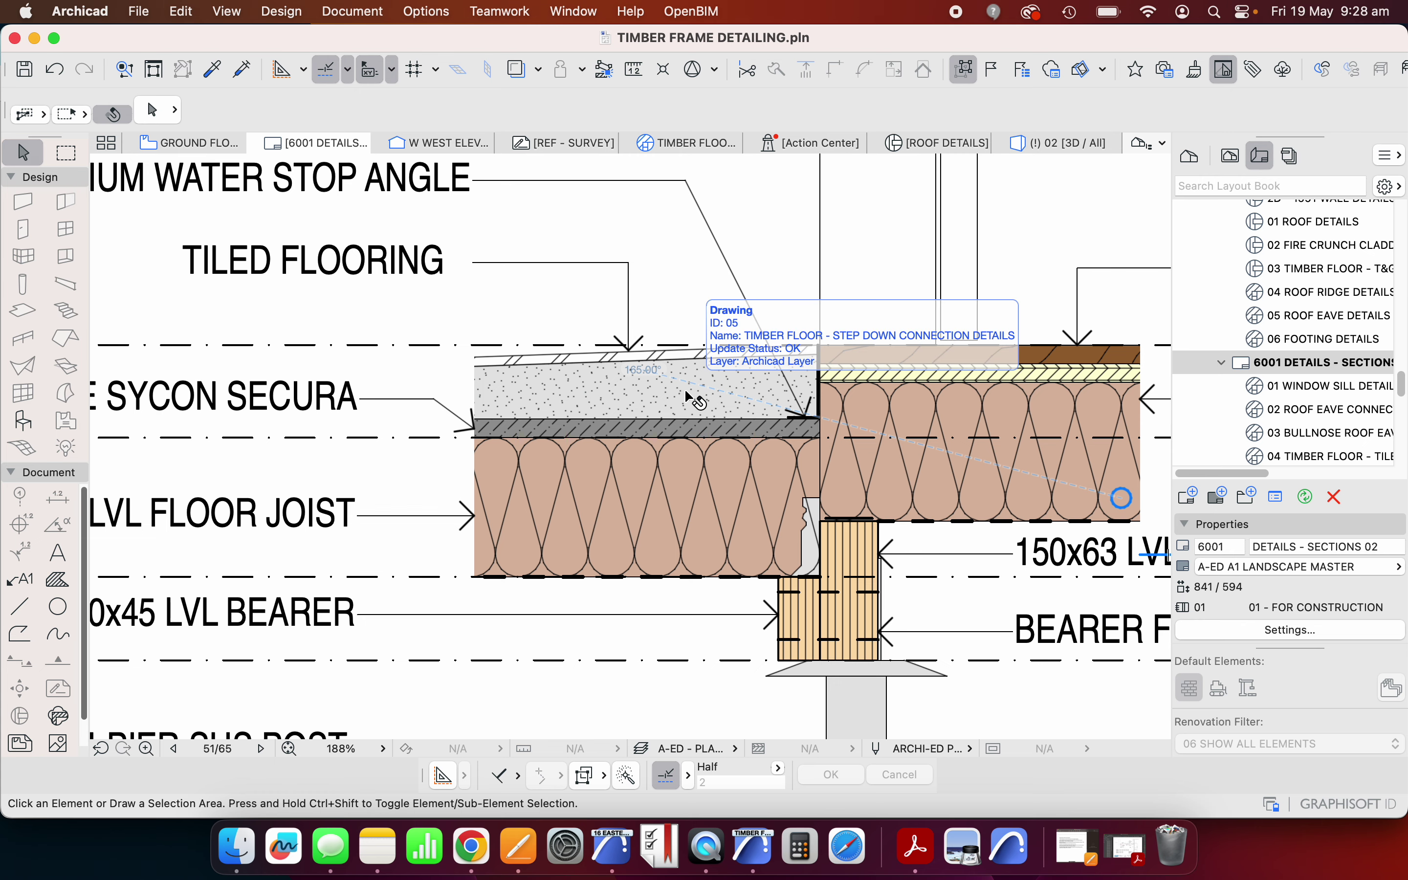
{"action": "scroll", "coordinate": [890, 340], "scroll_direction": "up", "scroll_amount": 1}
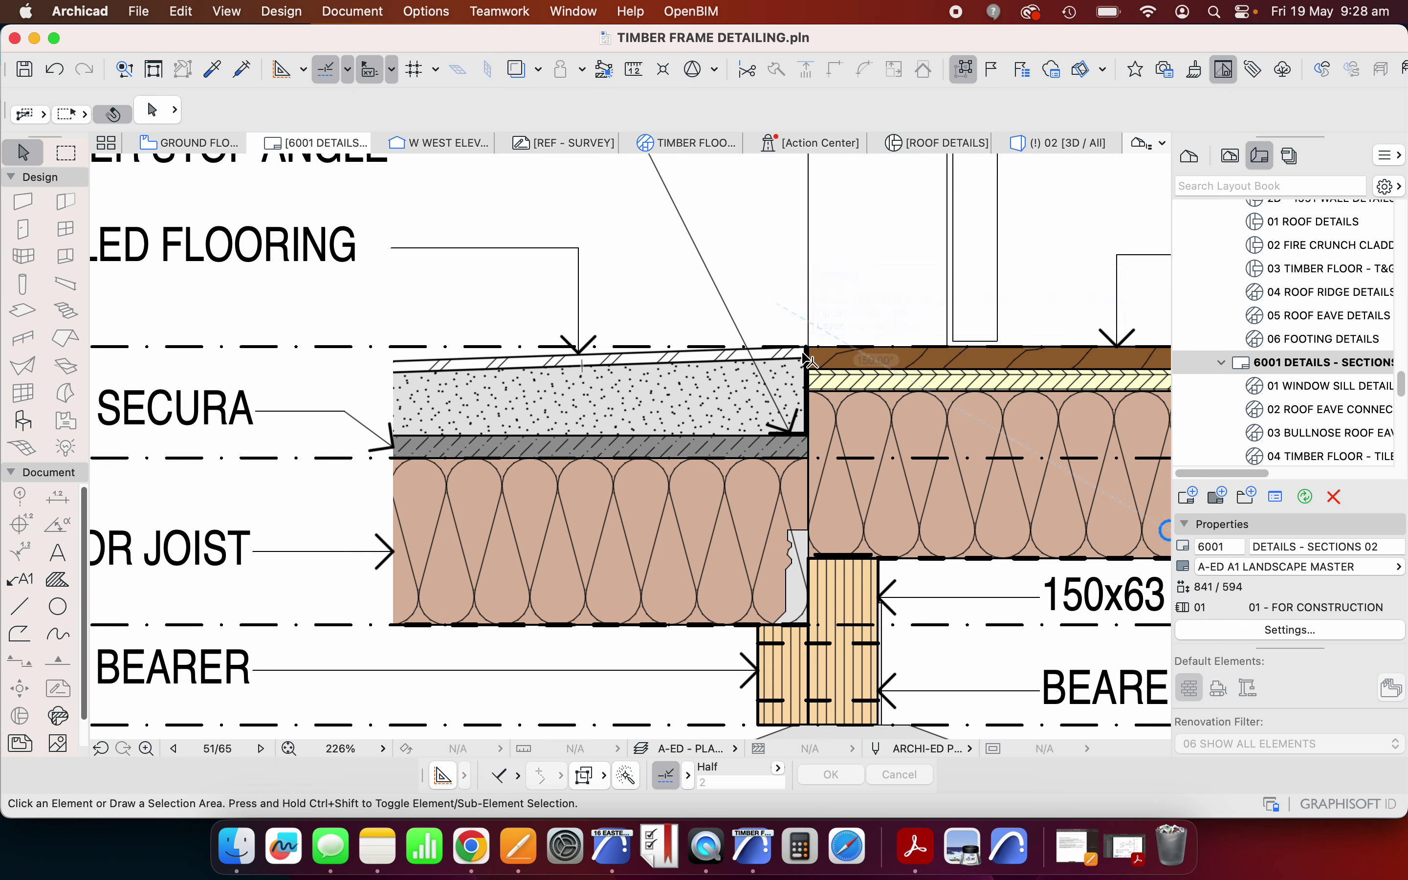
{"action": "scroll", "coordinate": [811, 354], "scroll_direction": "up", "scroll_amount": 5}
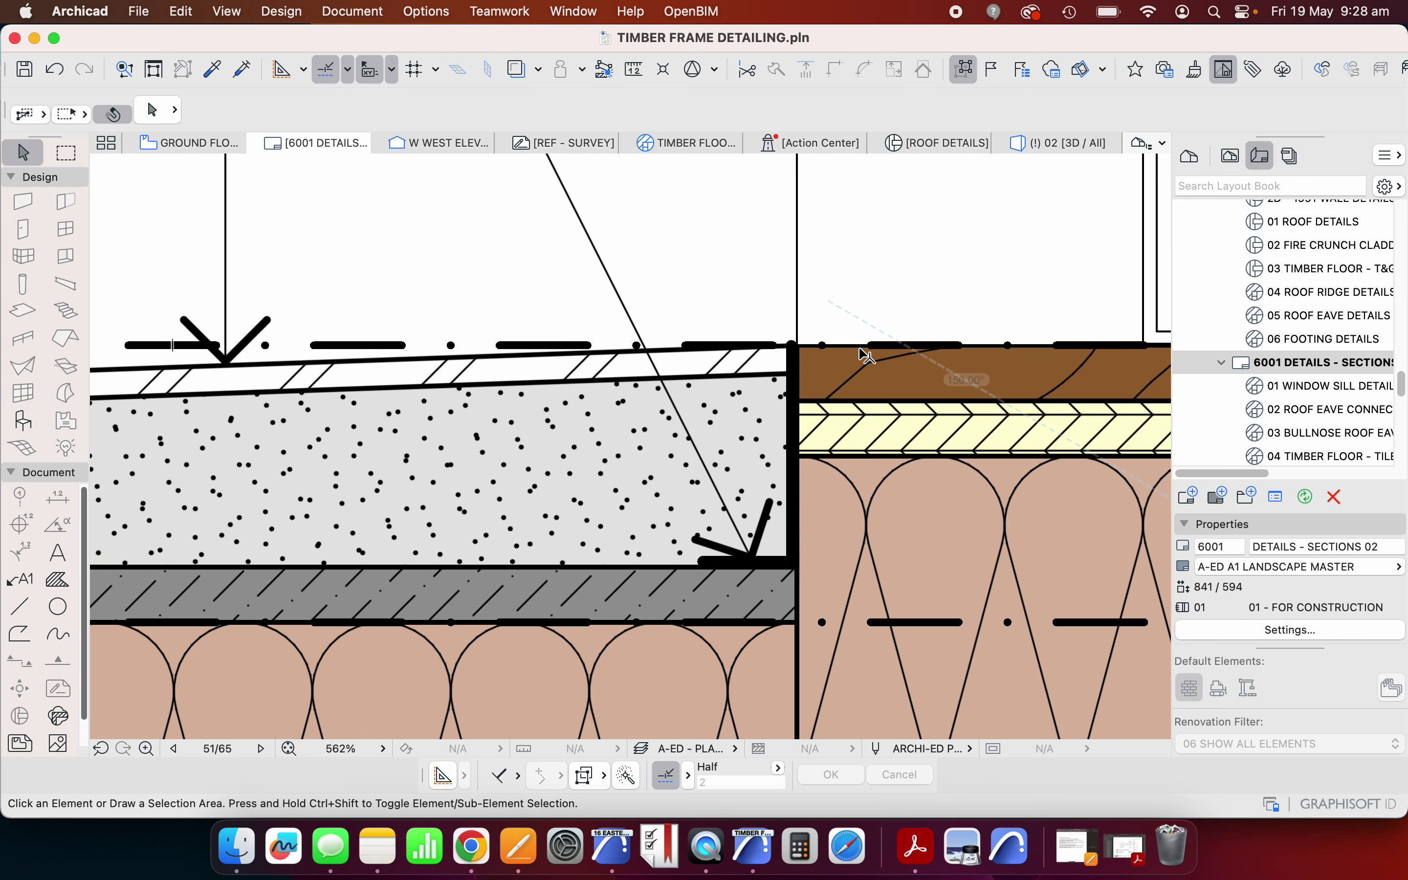
{"action": "scroll", "coordinate": [873, 355], "scroll_direction": "down", "scroll_amount": 5}
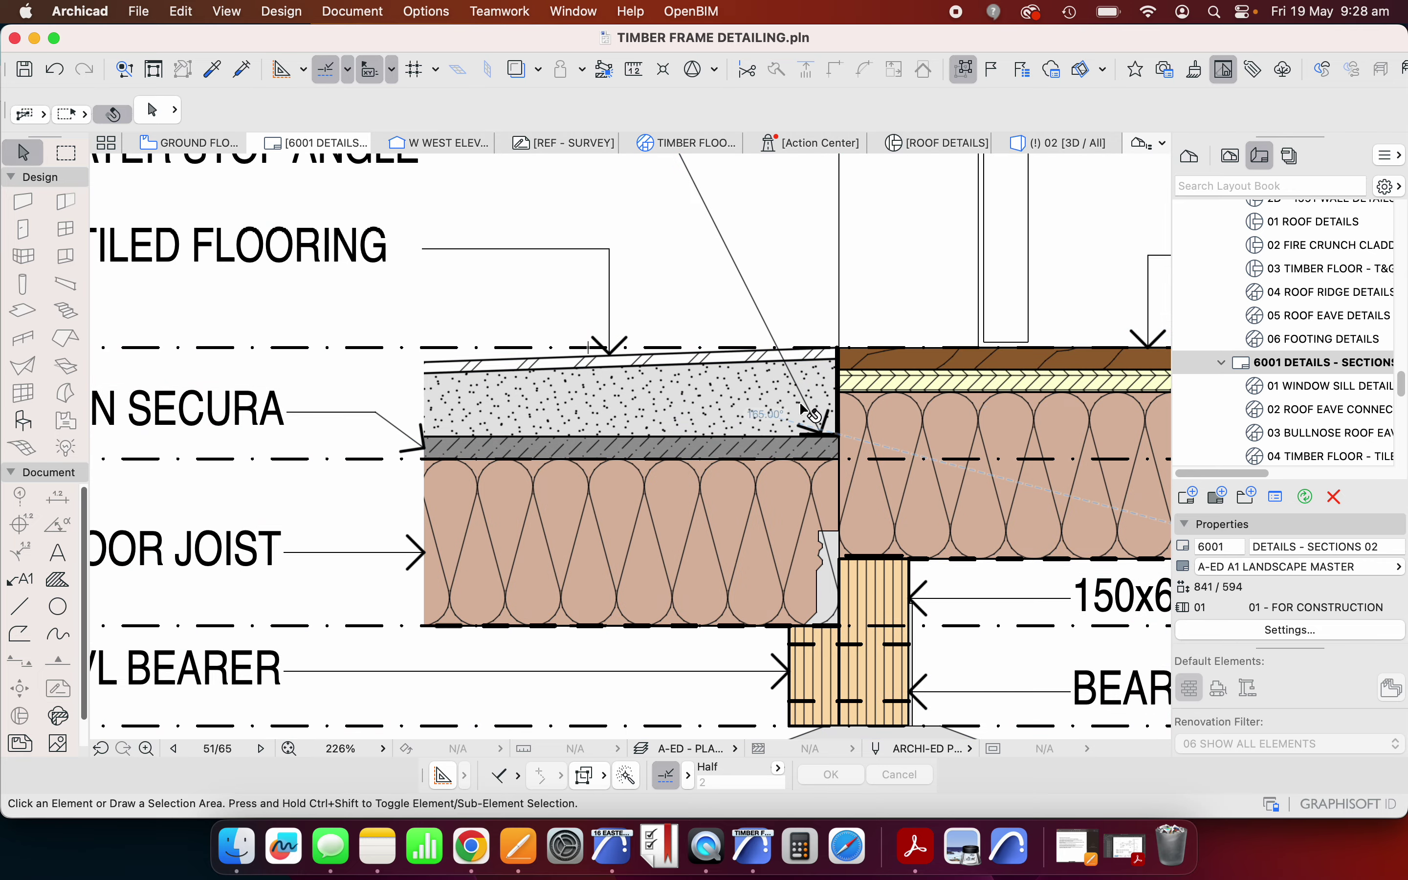
{"action": "scroll", "coordinate": [715, 412], "scroll_direction": "down", "scroll_amount": 4}
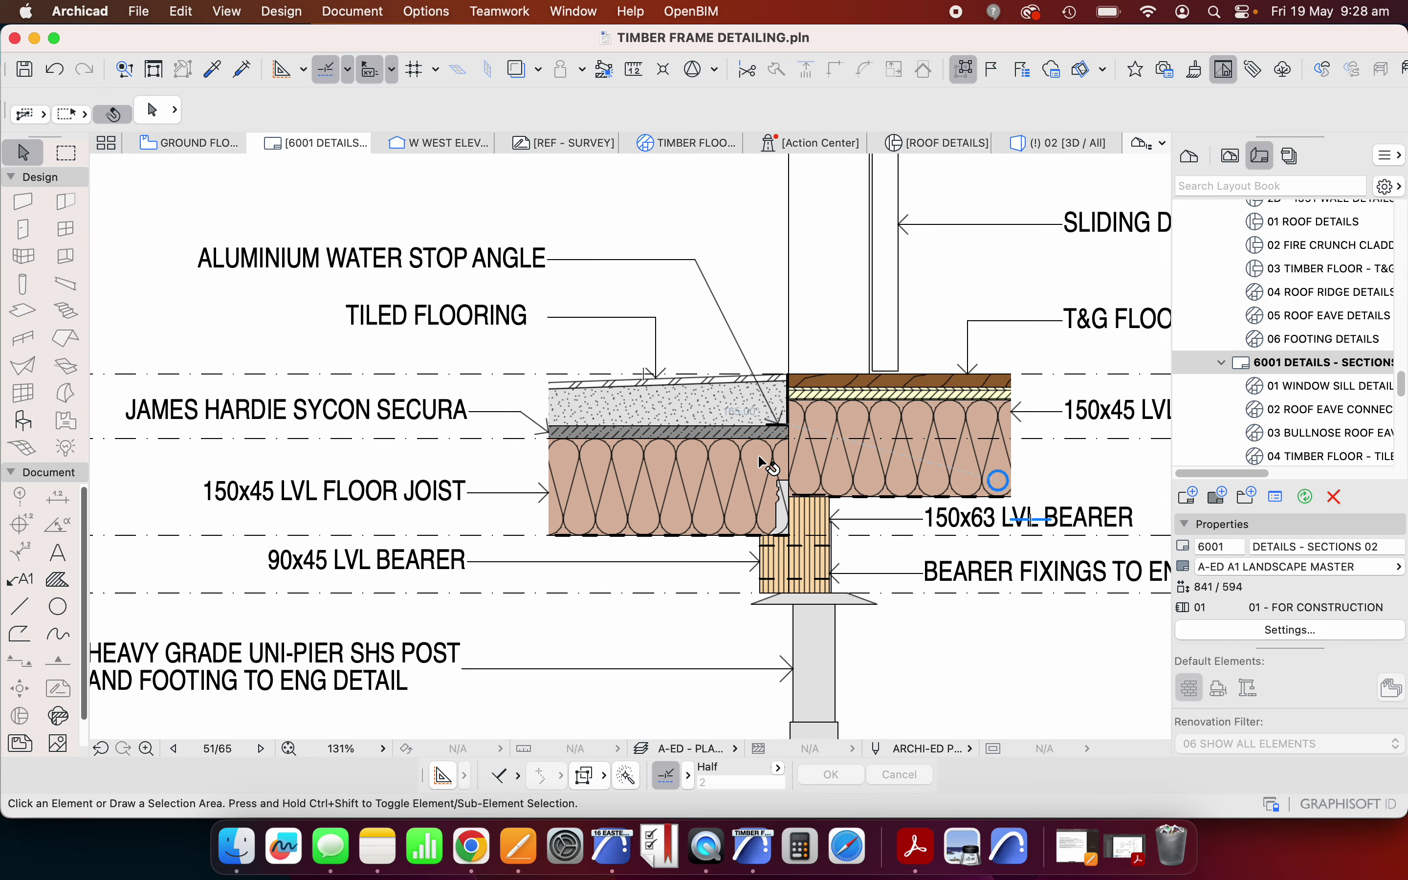
{"action": "scroll", "coordinate": [715, 430], "scroll_direction": "up", "scroll_amount": 2}
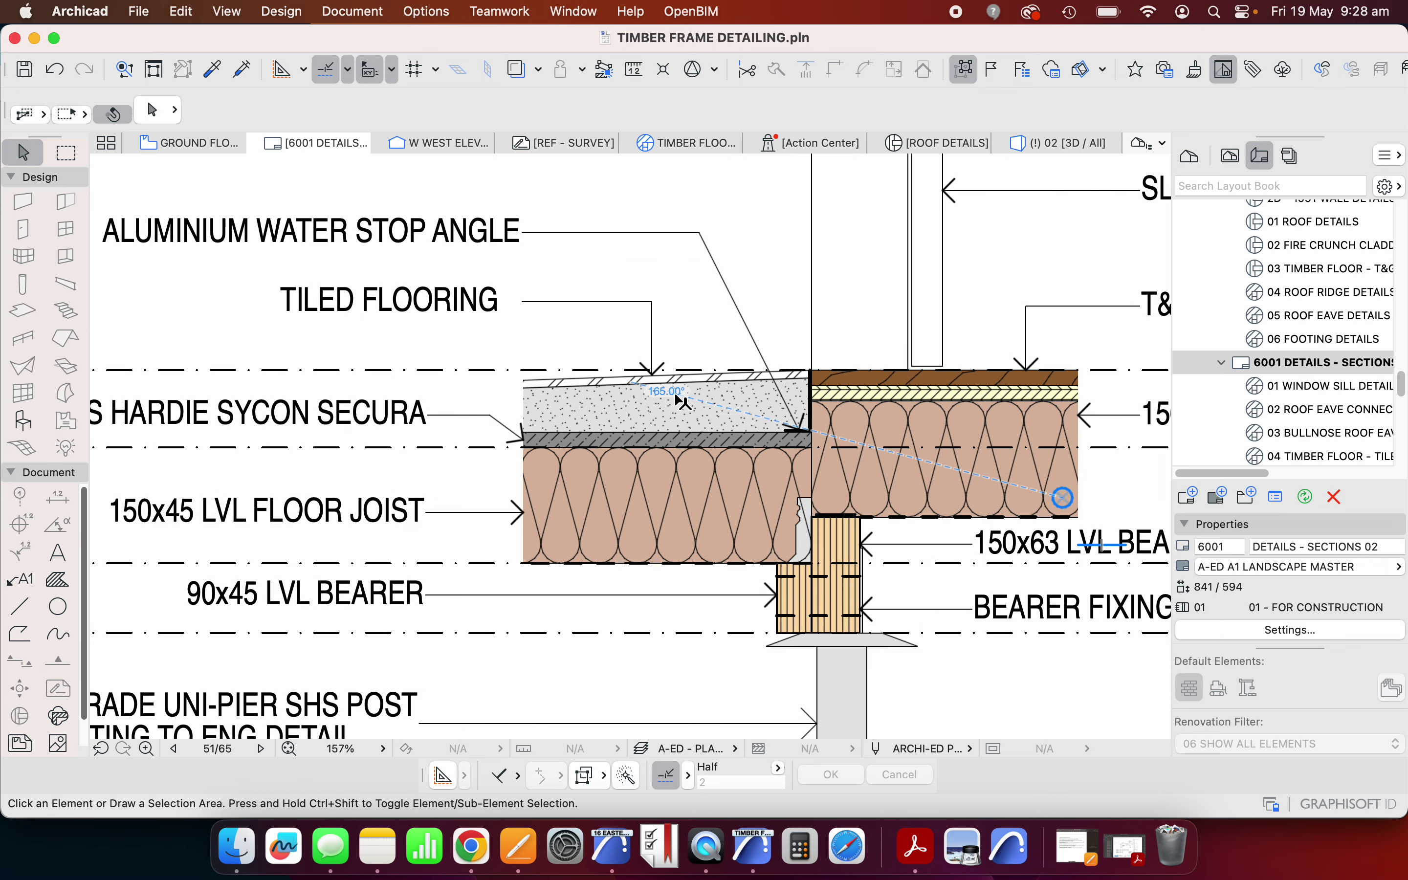
{"action": "scroll", "coordinate": [651, 391], "scroll_direction": "down", "scroll_amount": 1}
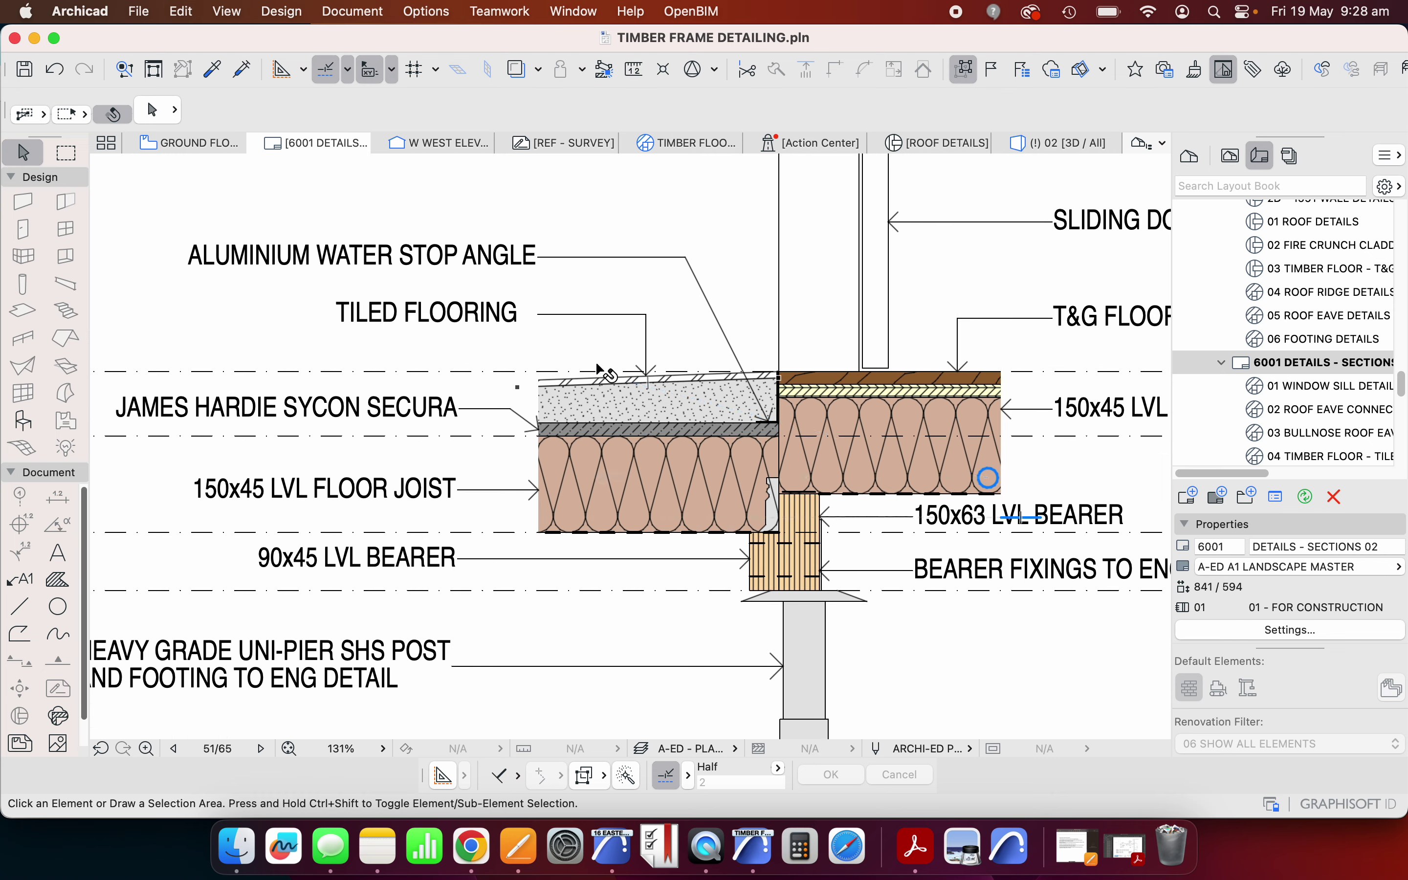
{"action": "scroll", "coordinate": [621, 435], "scroll_direction": "down", "scroll_amount": 3}
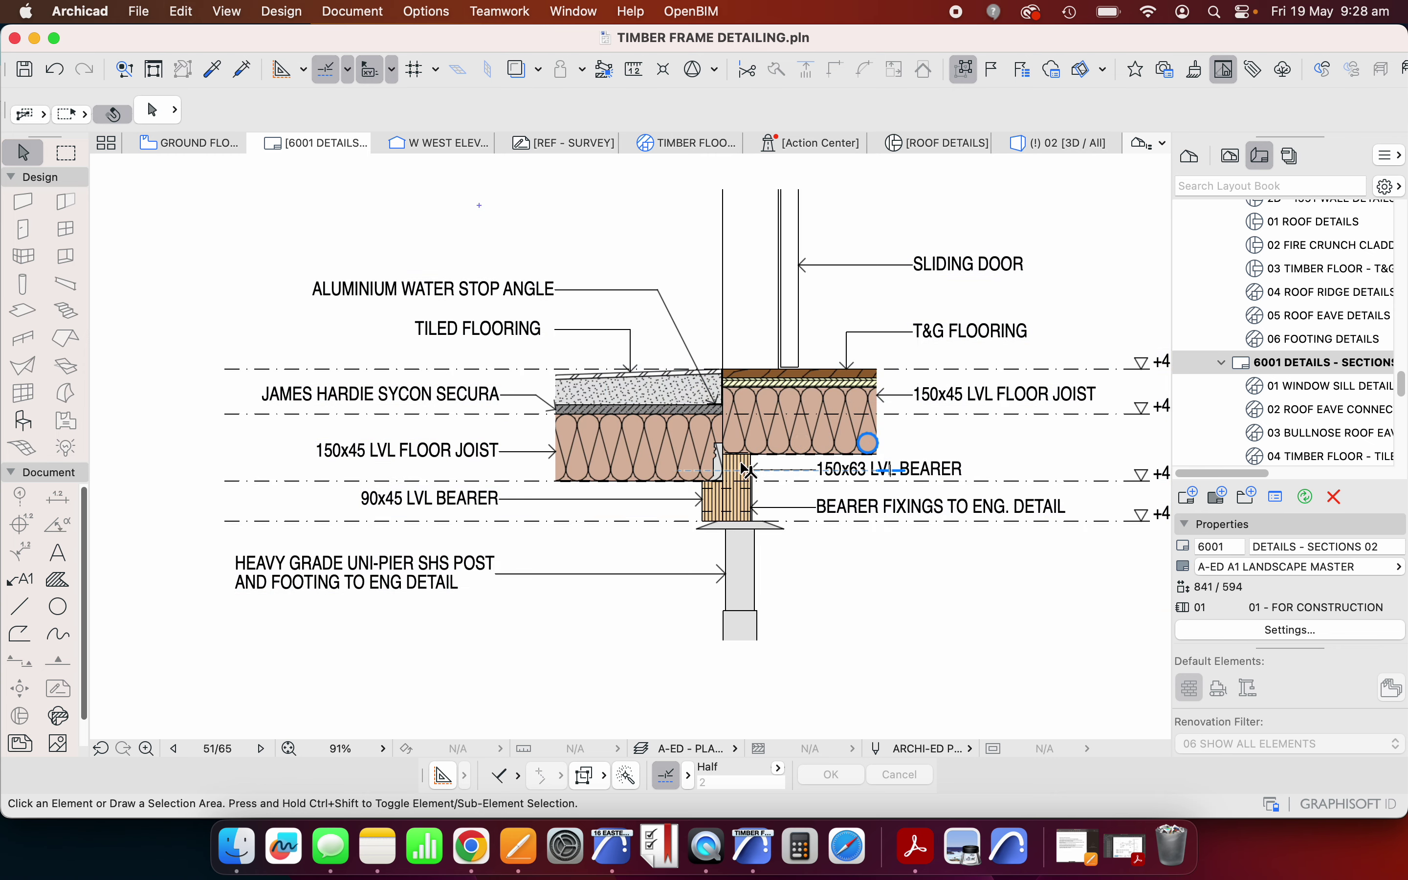
Review the TIMBER FLOOR - TILED DETAILS drawing and compare it with the neighbouring step down connection detail.
{"action": "scroll", "coordinate": [737, 470], "scroll_direction": "down", "scroll_amount": 5}
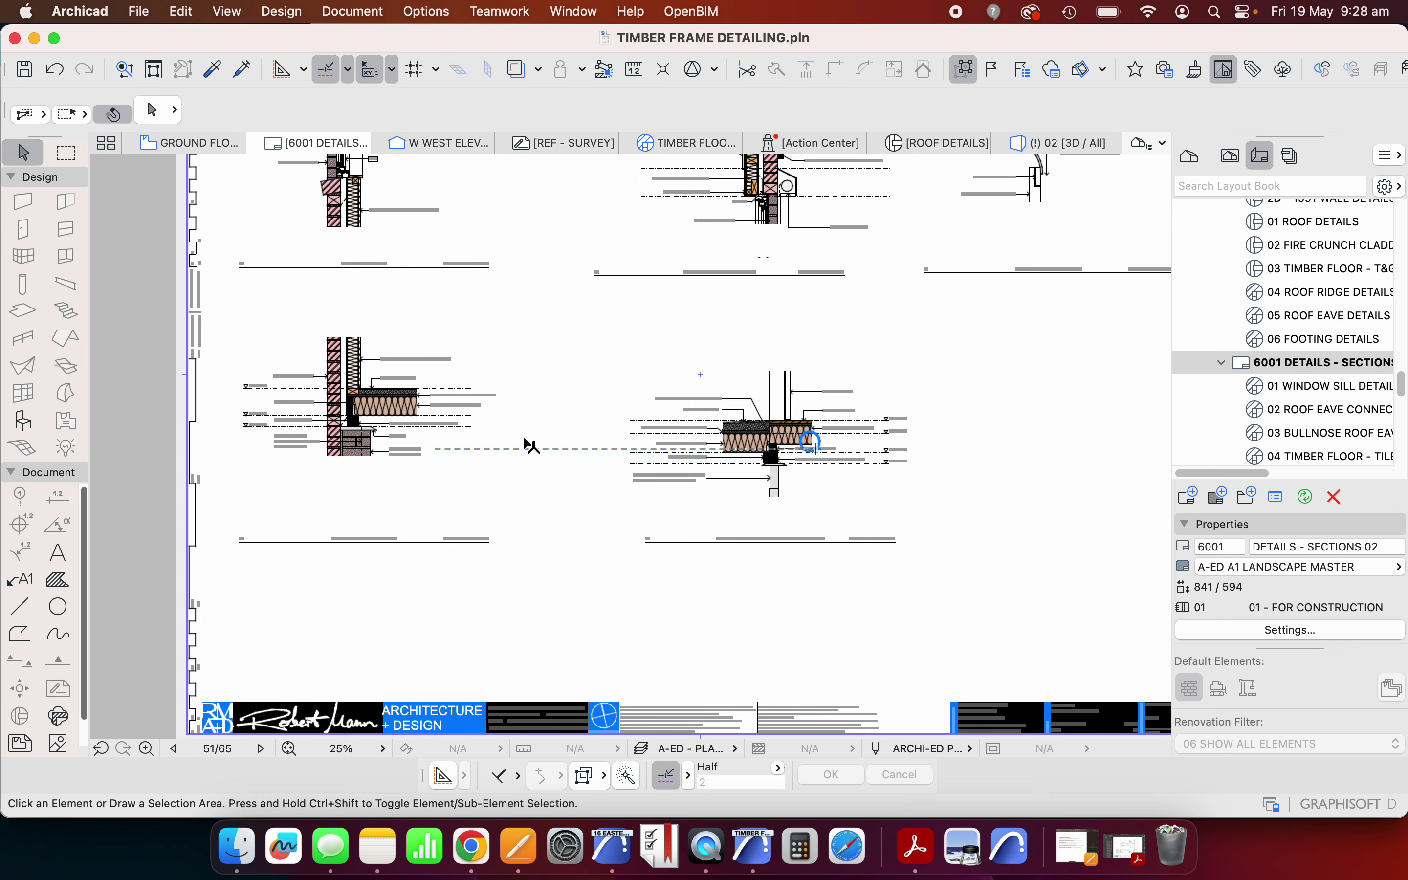
{"action": "scroll", "coordinate": [353, 397], "scroll_direction": "up", "scroll_amount": 3}
{"action": "scroll", "coordinate": [354, 397], "scroll_direction": "up", "scroll_amount": 2}
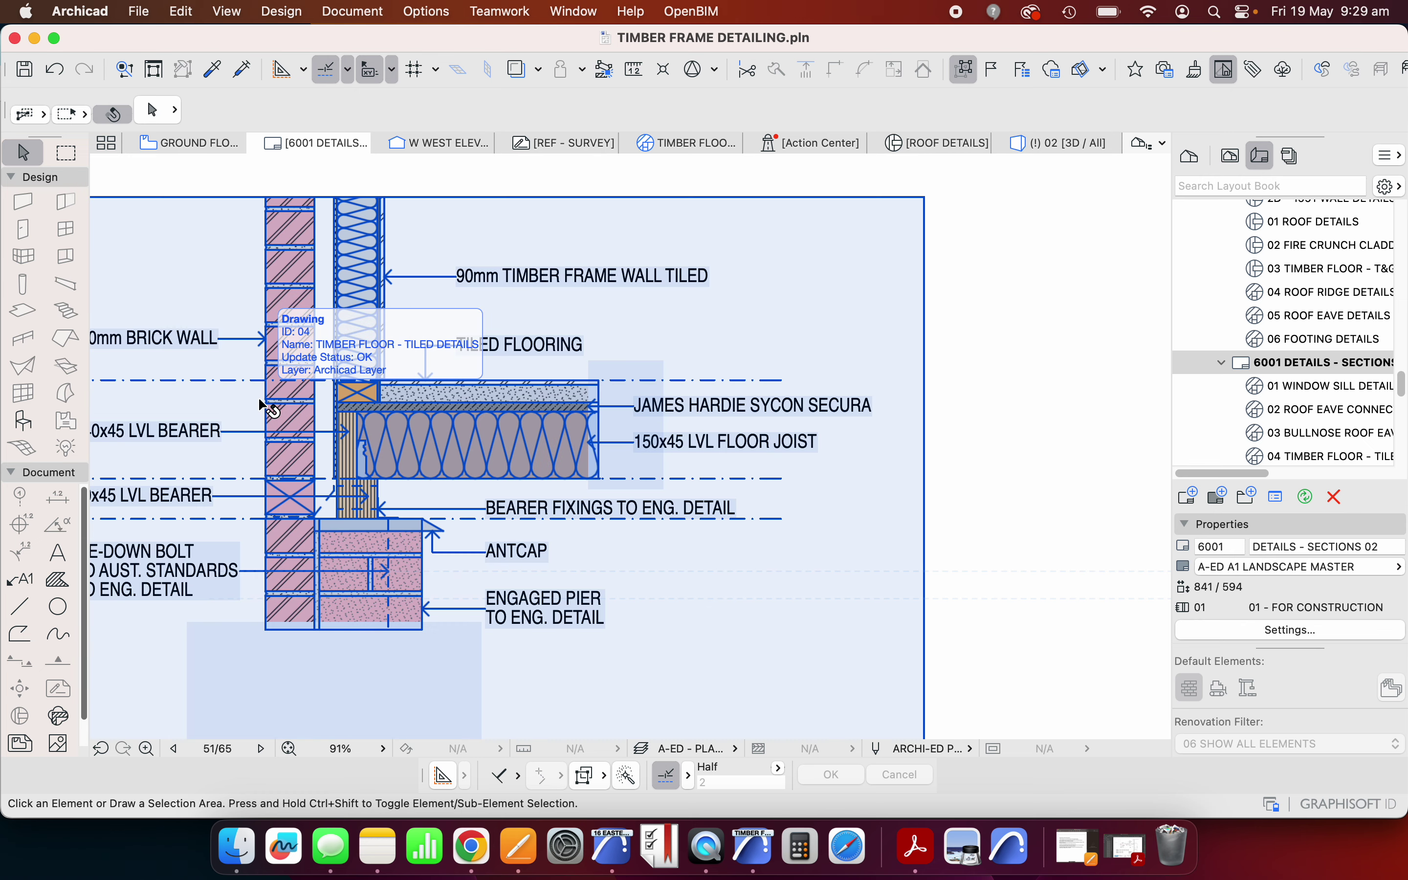
{"action": "scroll", "coordinate": [983, 327], "scroll_direction": "down", "scroll_amount": 1}
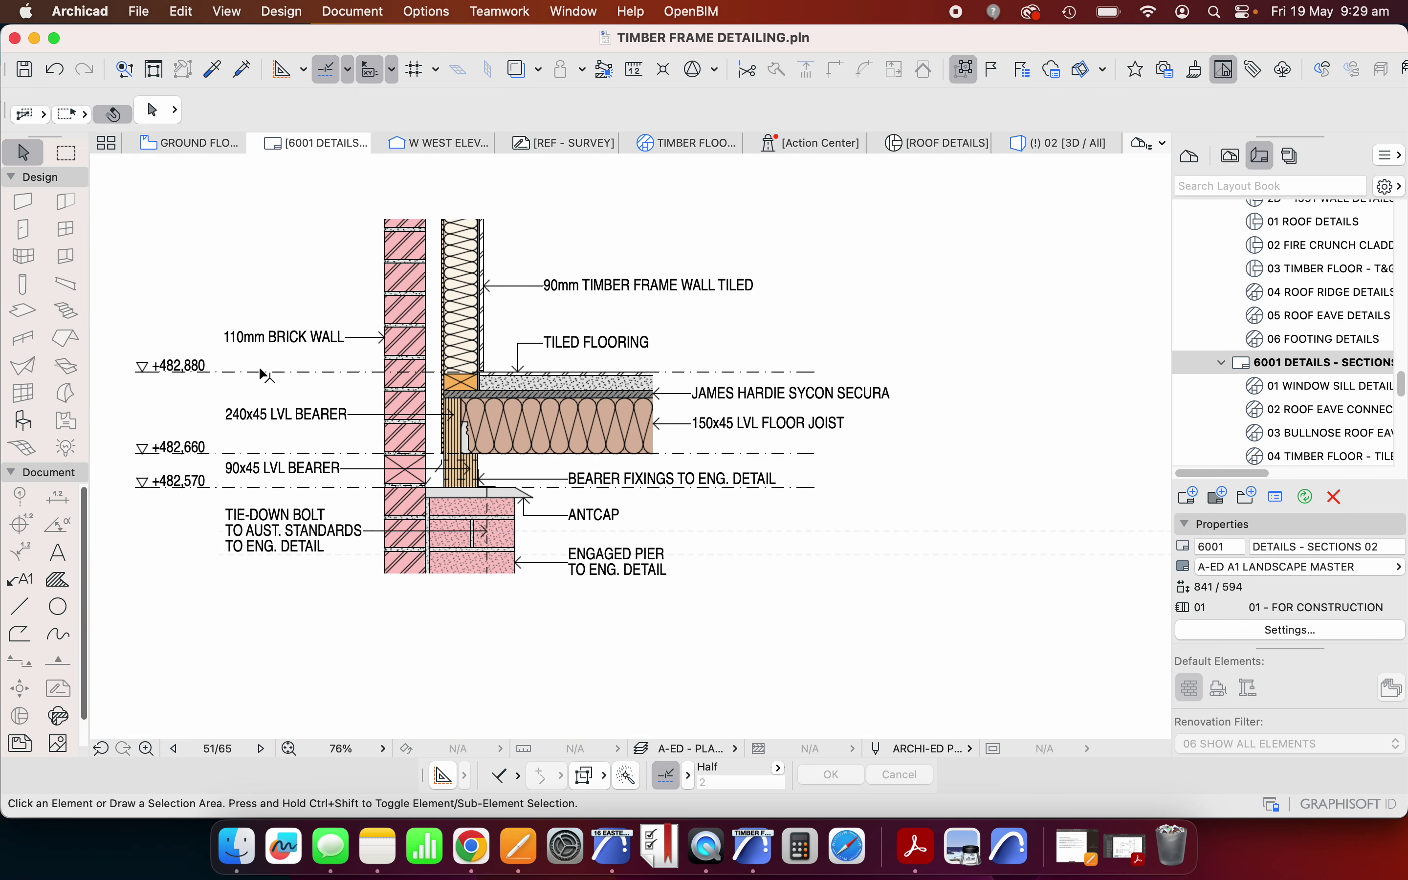
{"action": "scroll", "coordinate": [256, 369], "scroll_direction": "up", "scroll_amount": 2}
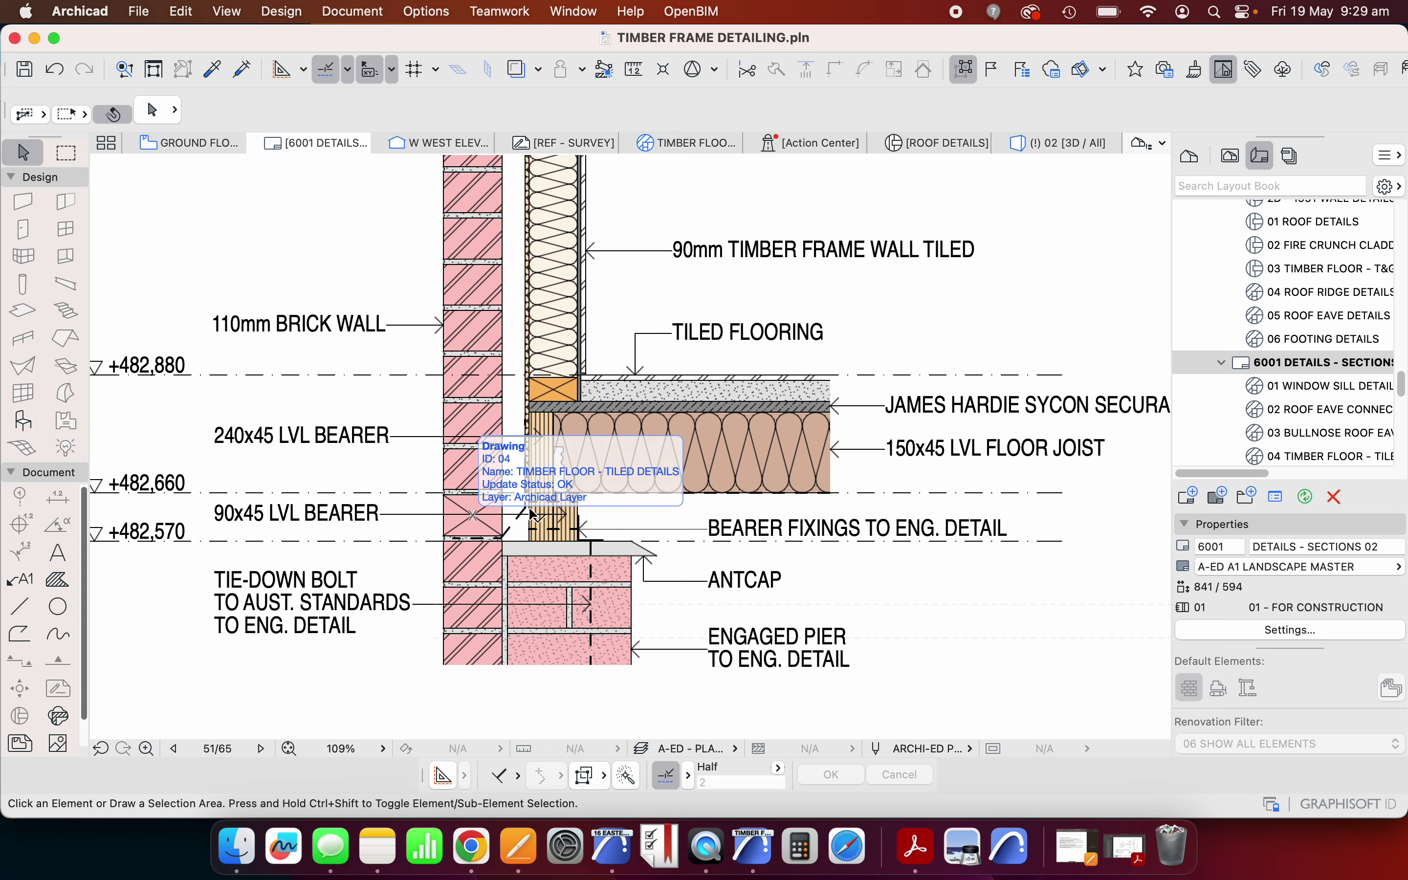
{"action": "scroll", "coordinate": [443, 442], "scroll_direction": "down", "scroll_amount": 4}
{"action": "scroll", "coordinate": [326, 425], "scroll_direction": "down", "scroll_amount": 2}
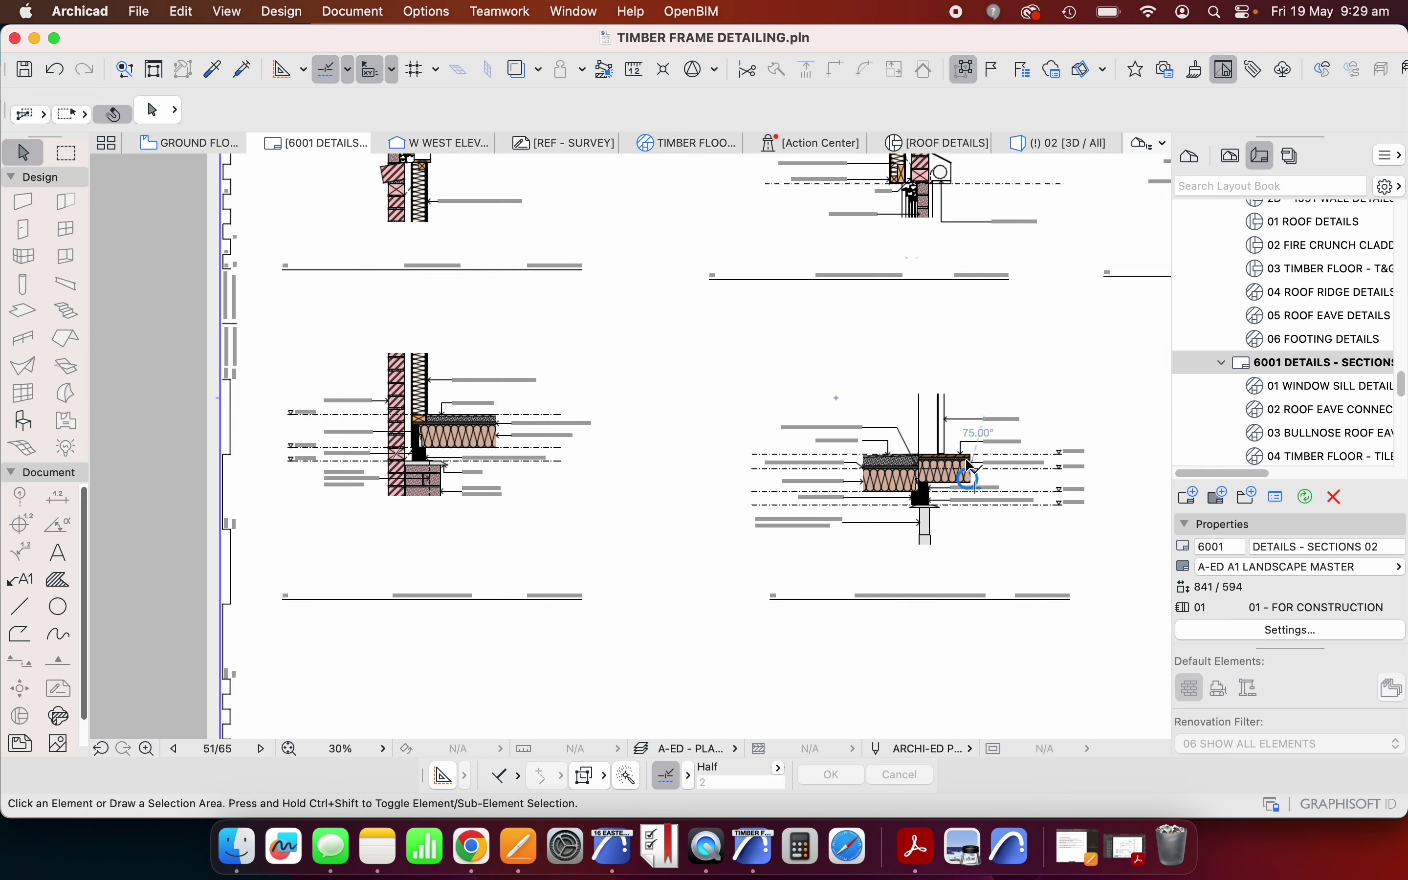
Examine the tiled floor build-up, LVL bearers, antcap, tie-down bolt and engaged pier in the TIMBER FLOOR - TILED DETAILS drawing.
{"action": "scroll", "coordinate": [434, 393], "scroll_direction": "up", "scroll_amount": 5}
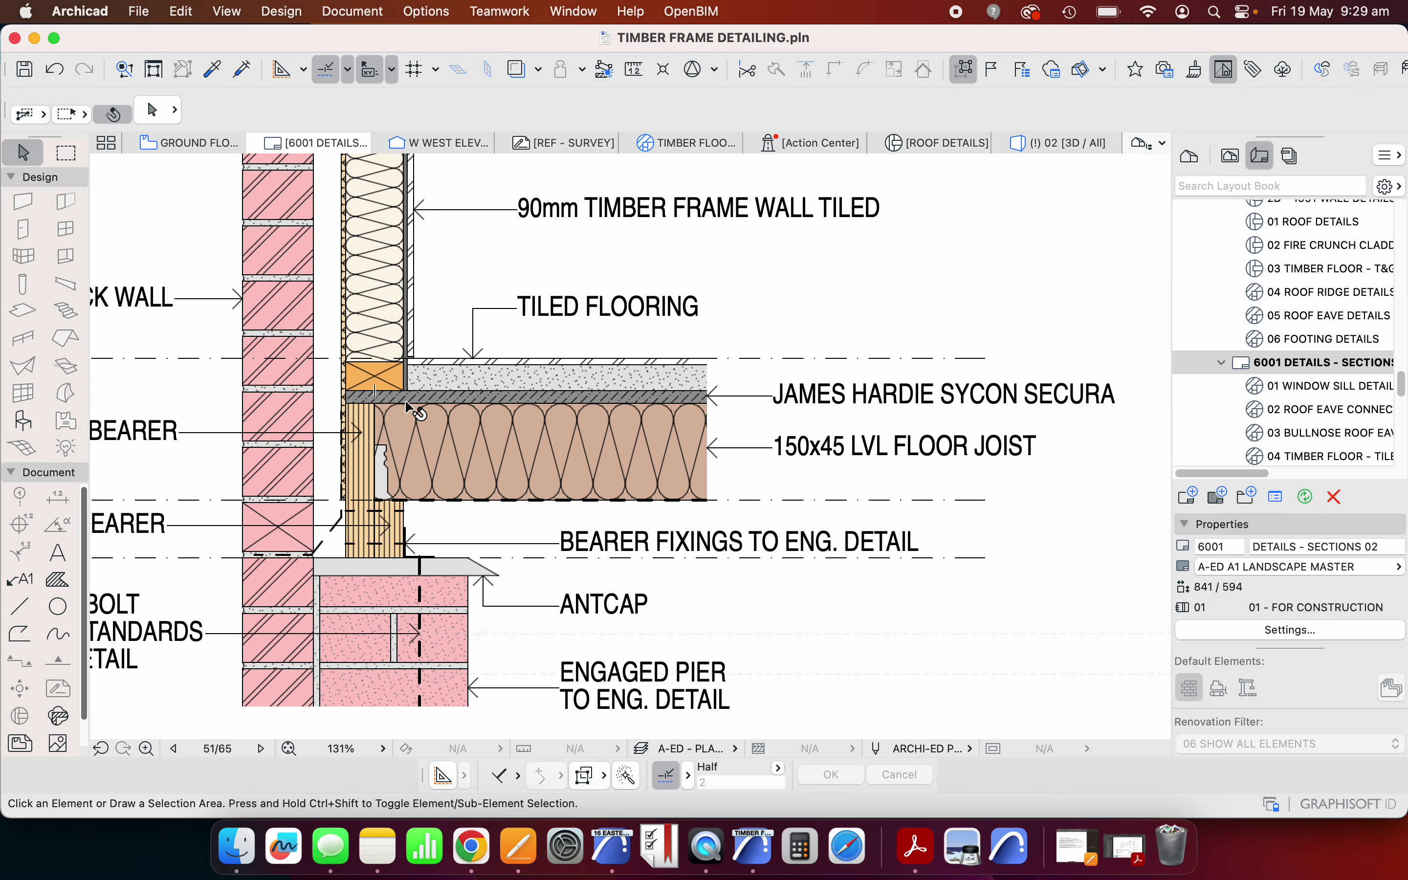
{"action": "scroll", "coordinate": [430, 410], "scroll_direction": "down", "scroll_amount": 1}
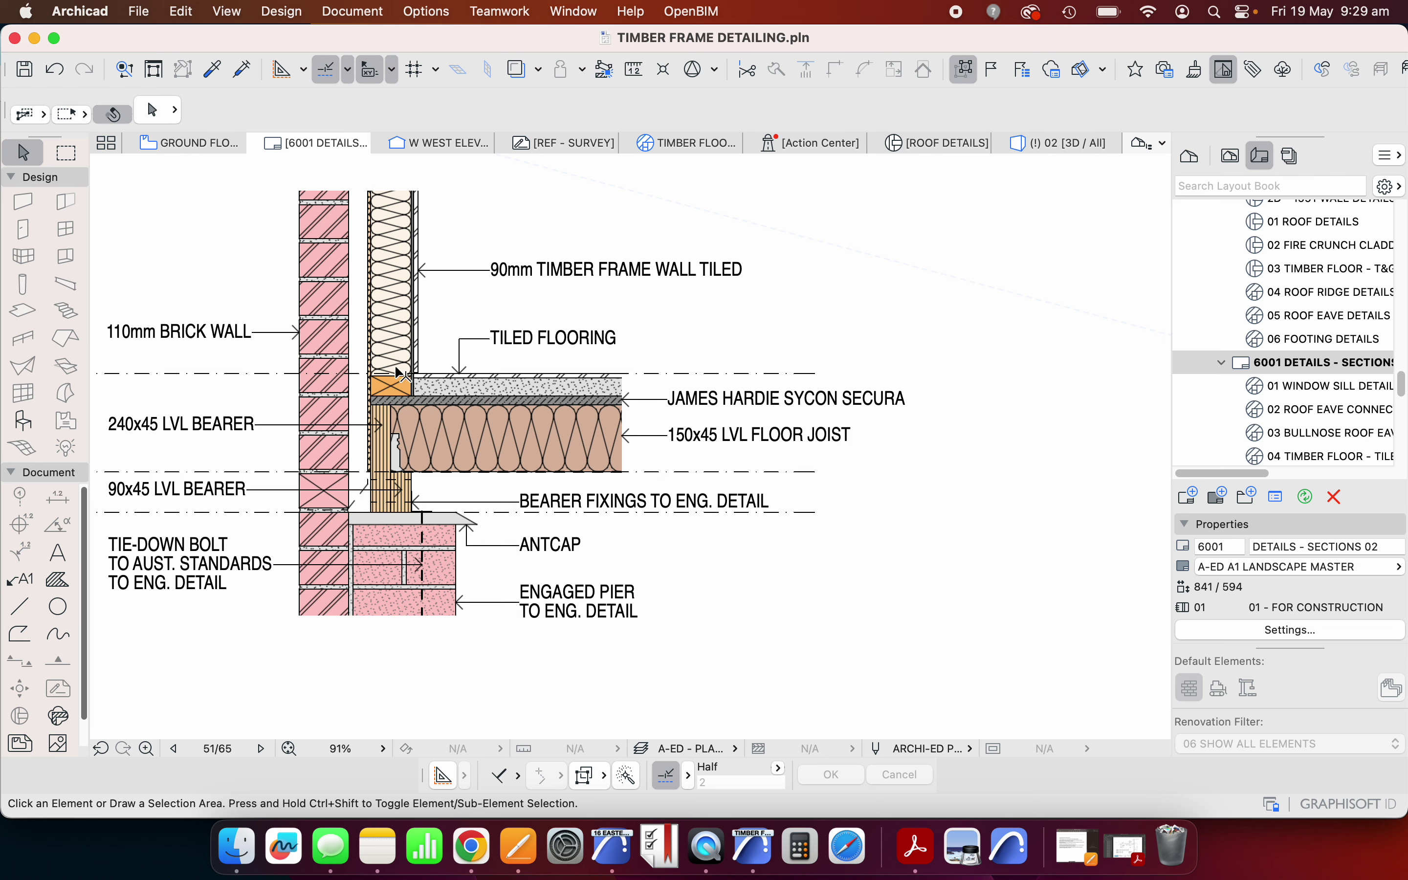
{"action": "left_click", "coordinate": [400, 591]}
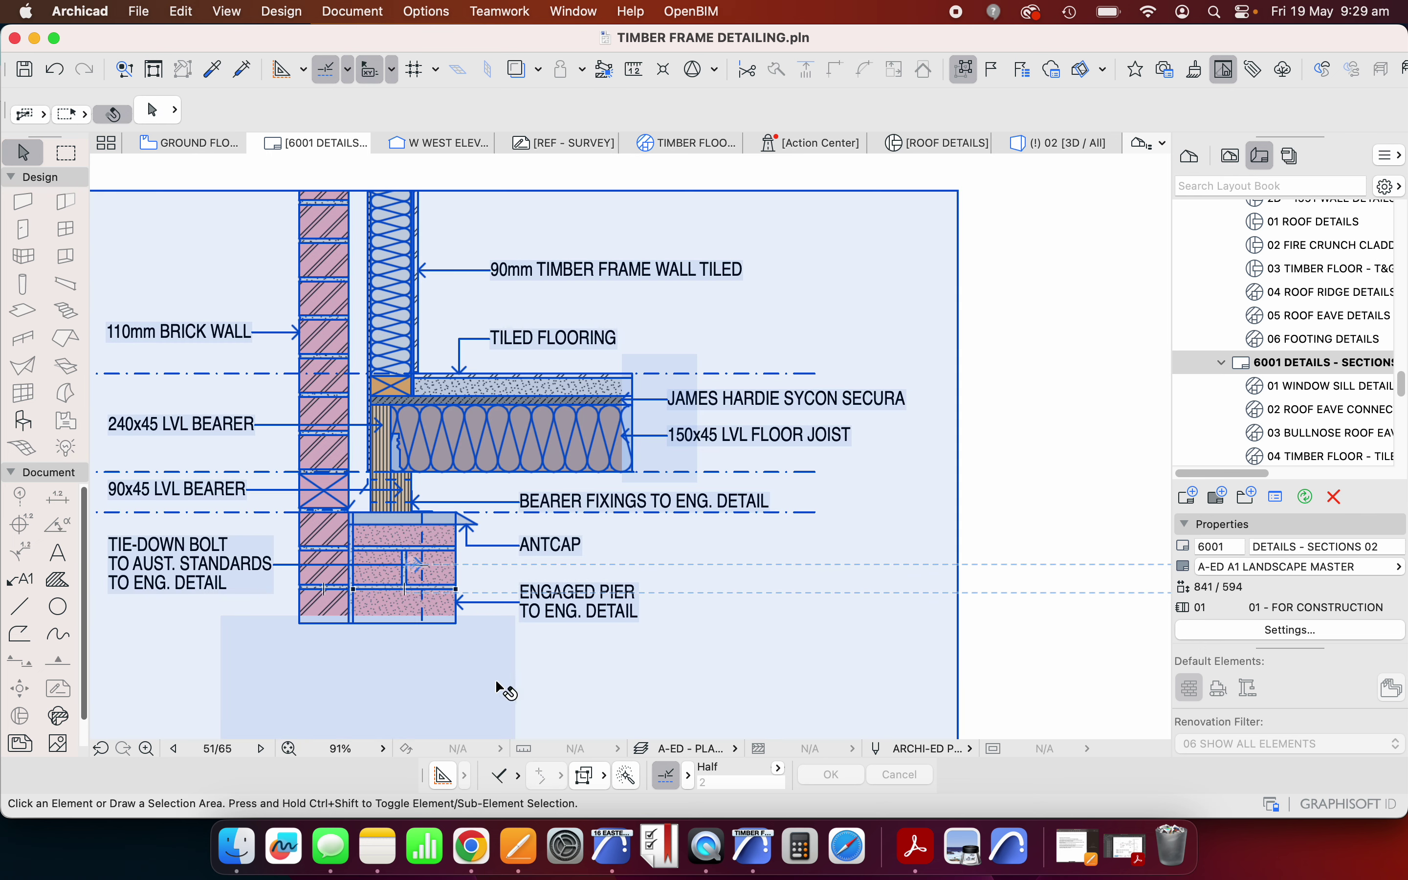
{"action": "key", "text": "Escape"}
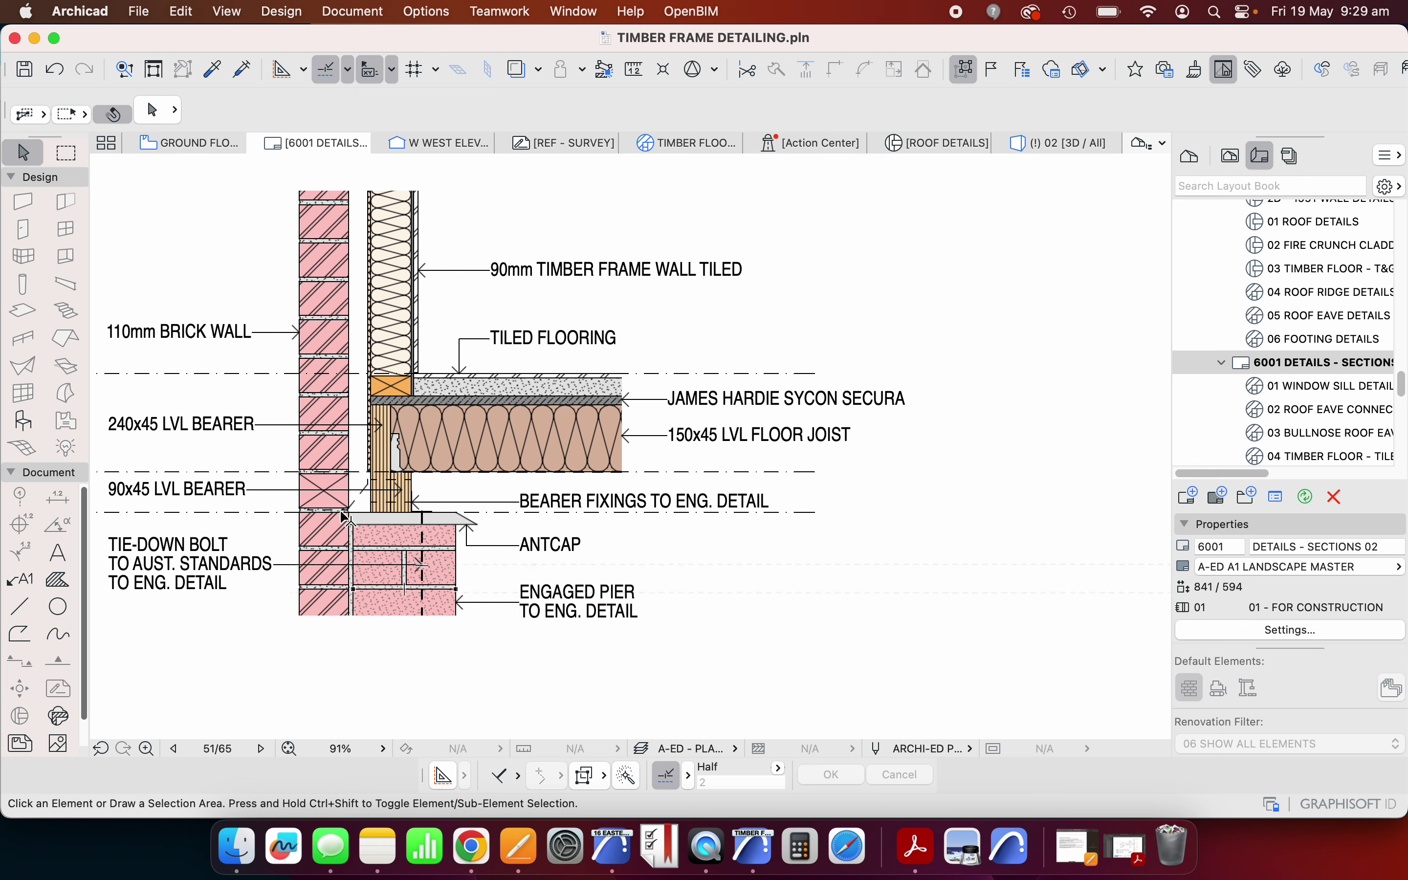
{"action": "left_click", "coordinate": [307, 562]}
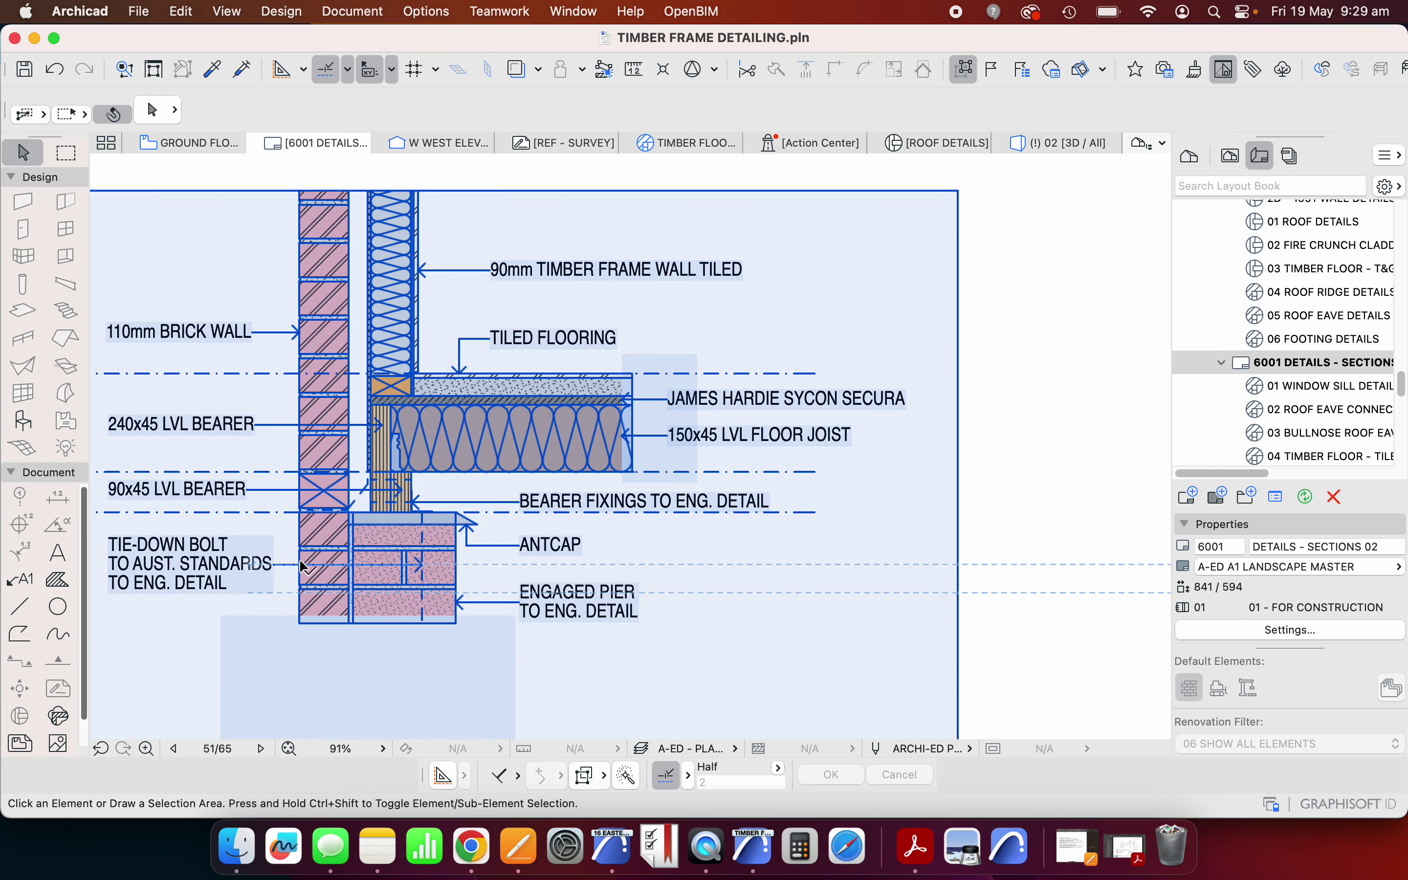
{"action": "key", "text": "Escape"}
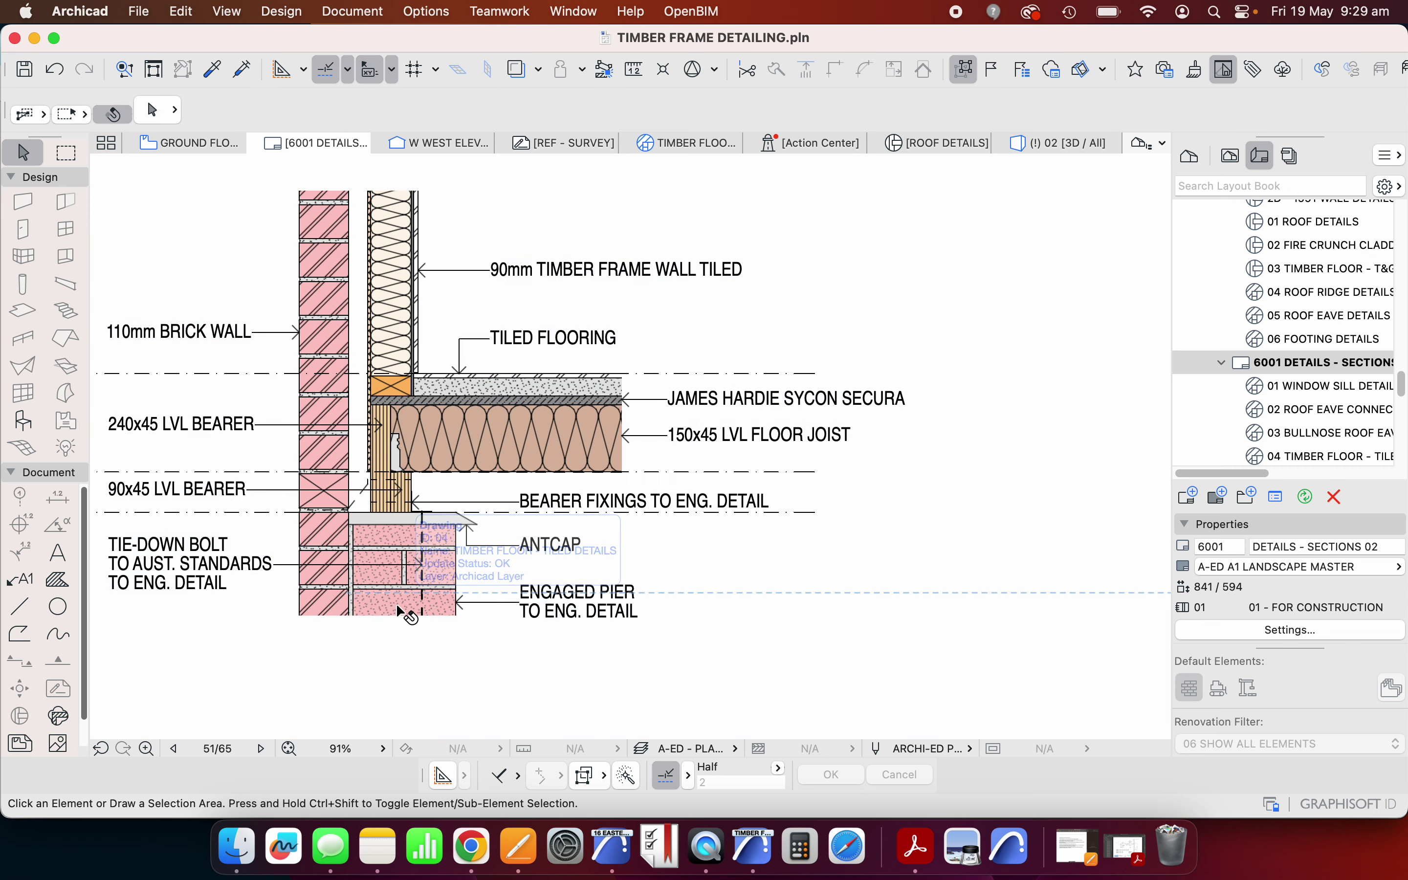
Examine the 240x45 and 90x45 LVL bearers, bearer fixings and engaged pier beside the brick wall in the tiled floor detail.
{"action": "left_click", "coordinate": [397, 612]}
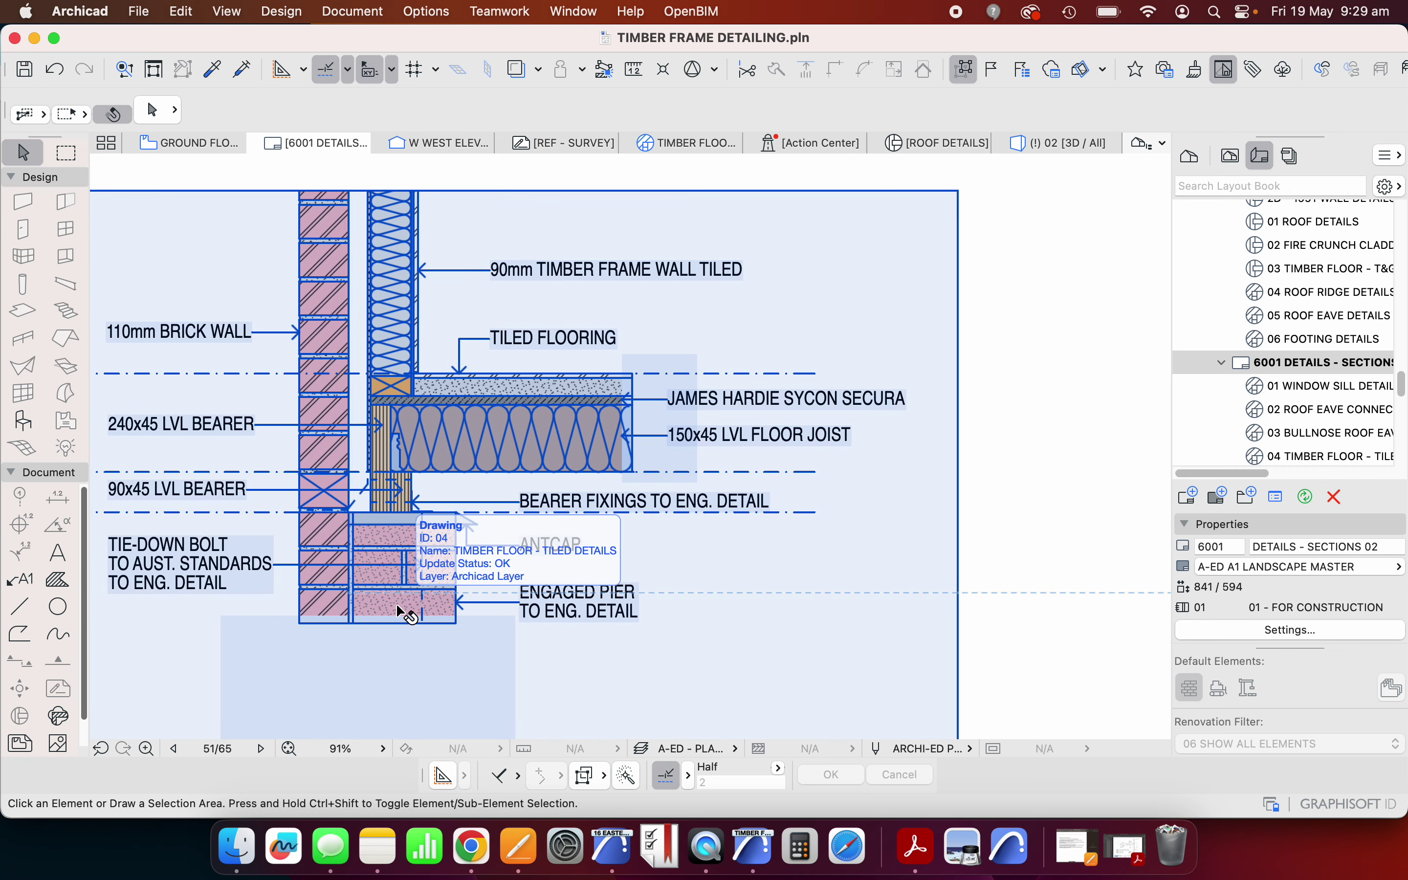
{"action": "key", "text": "Escape"}
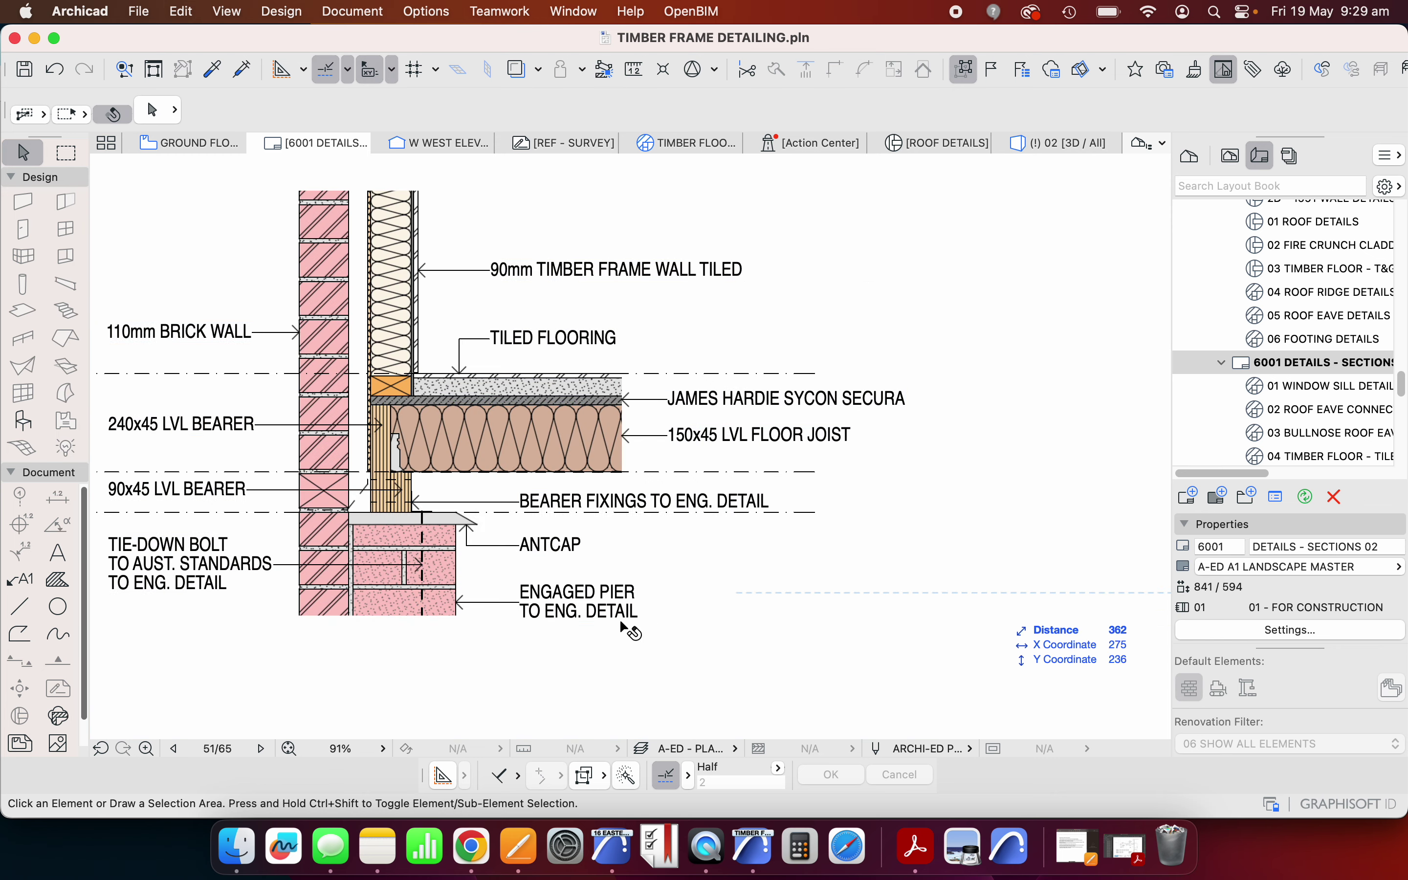
{"action": "scroll", "coordinate": [210, 463], "scroll_direction": "up", "scroll_amount": 6}
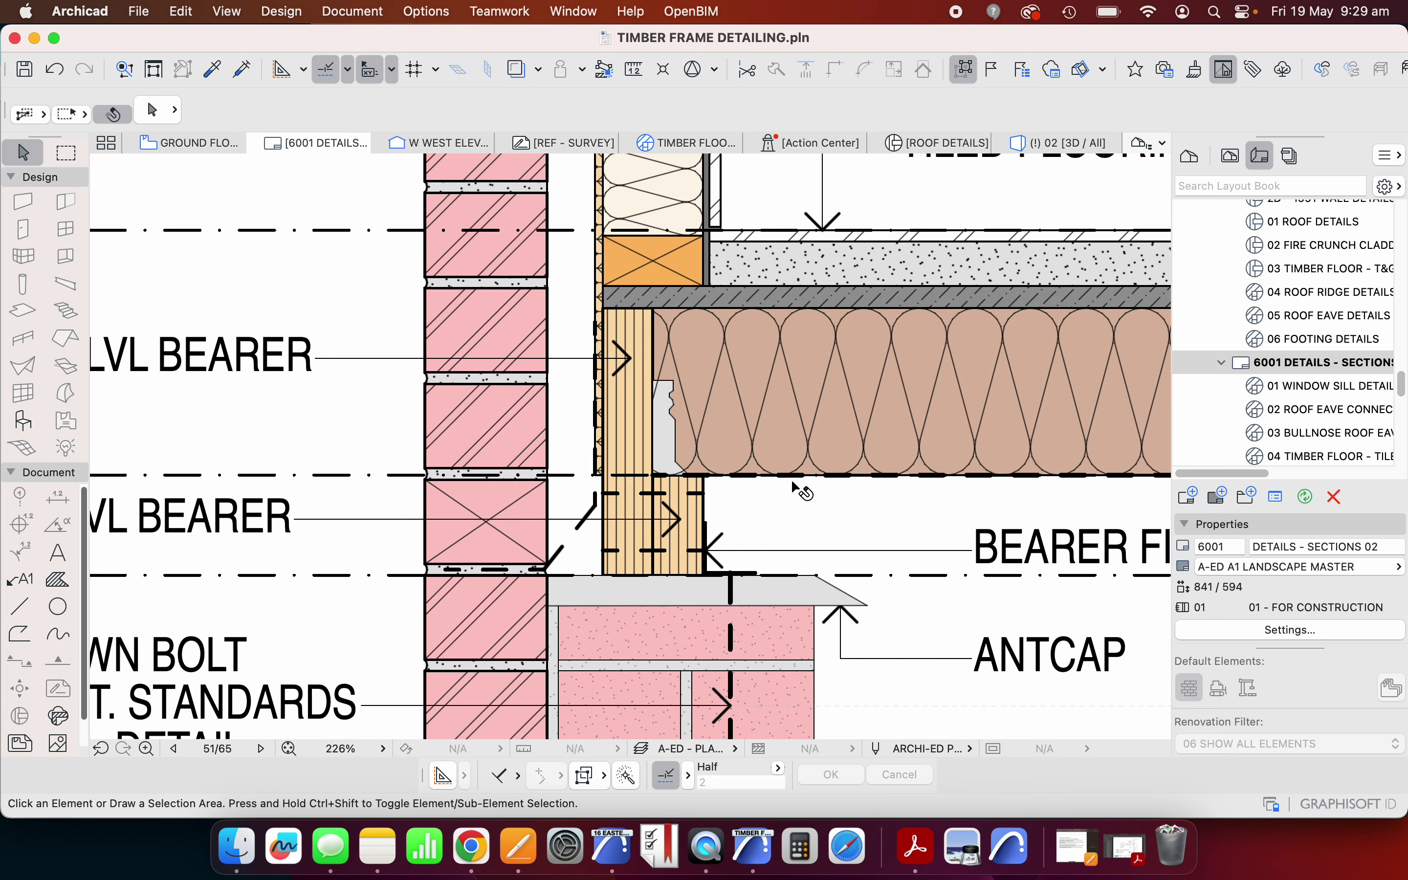
{"action": "scroll", "coordinate": [796, 489], "scroll_direction": "down", "scroll_amount": 3}
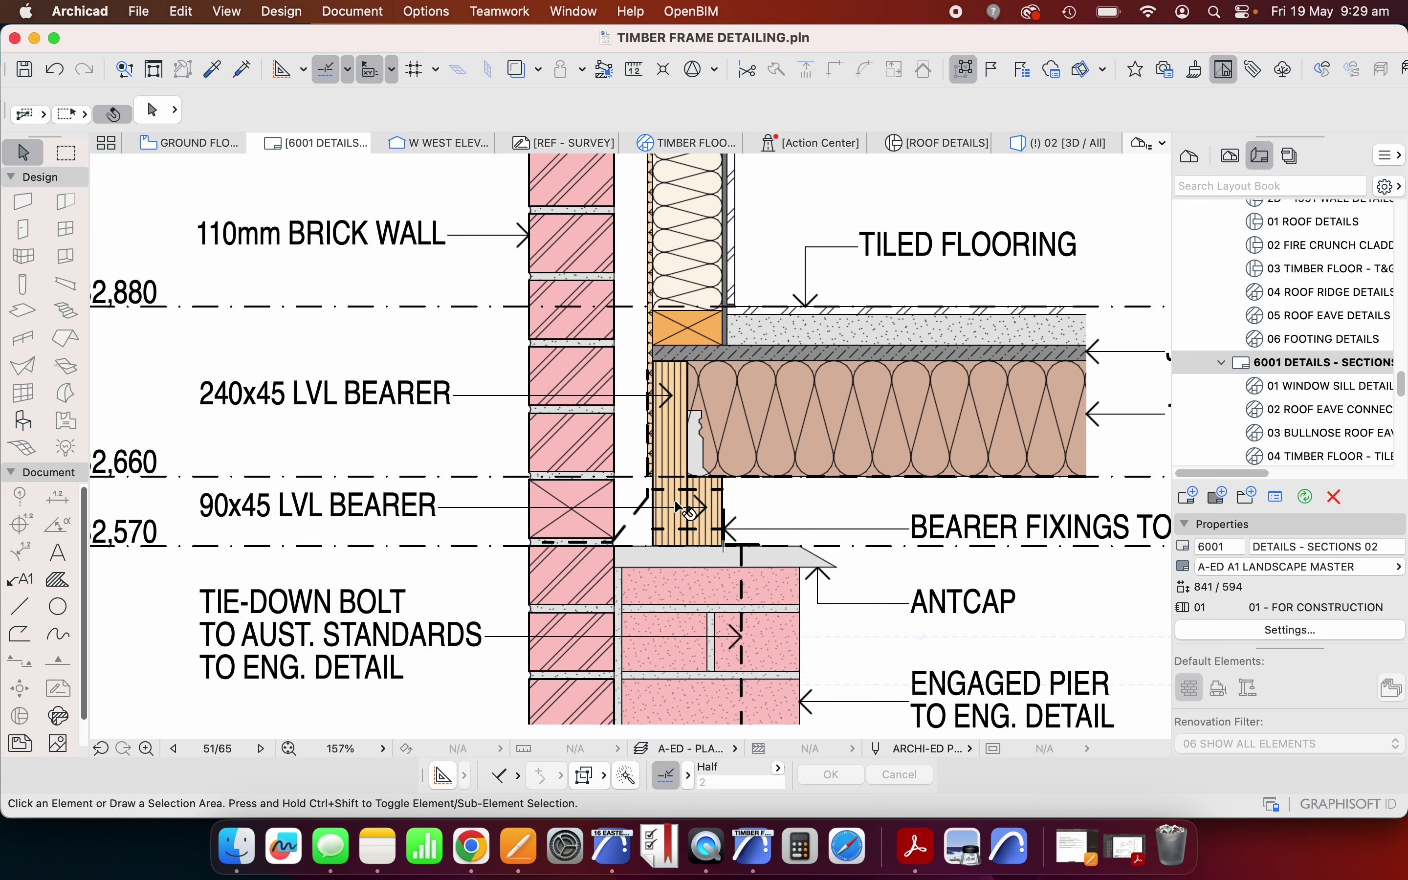
{"action": "left_click", "coordinate": [723, 499]}
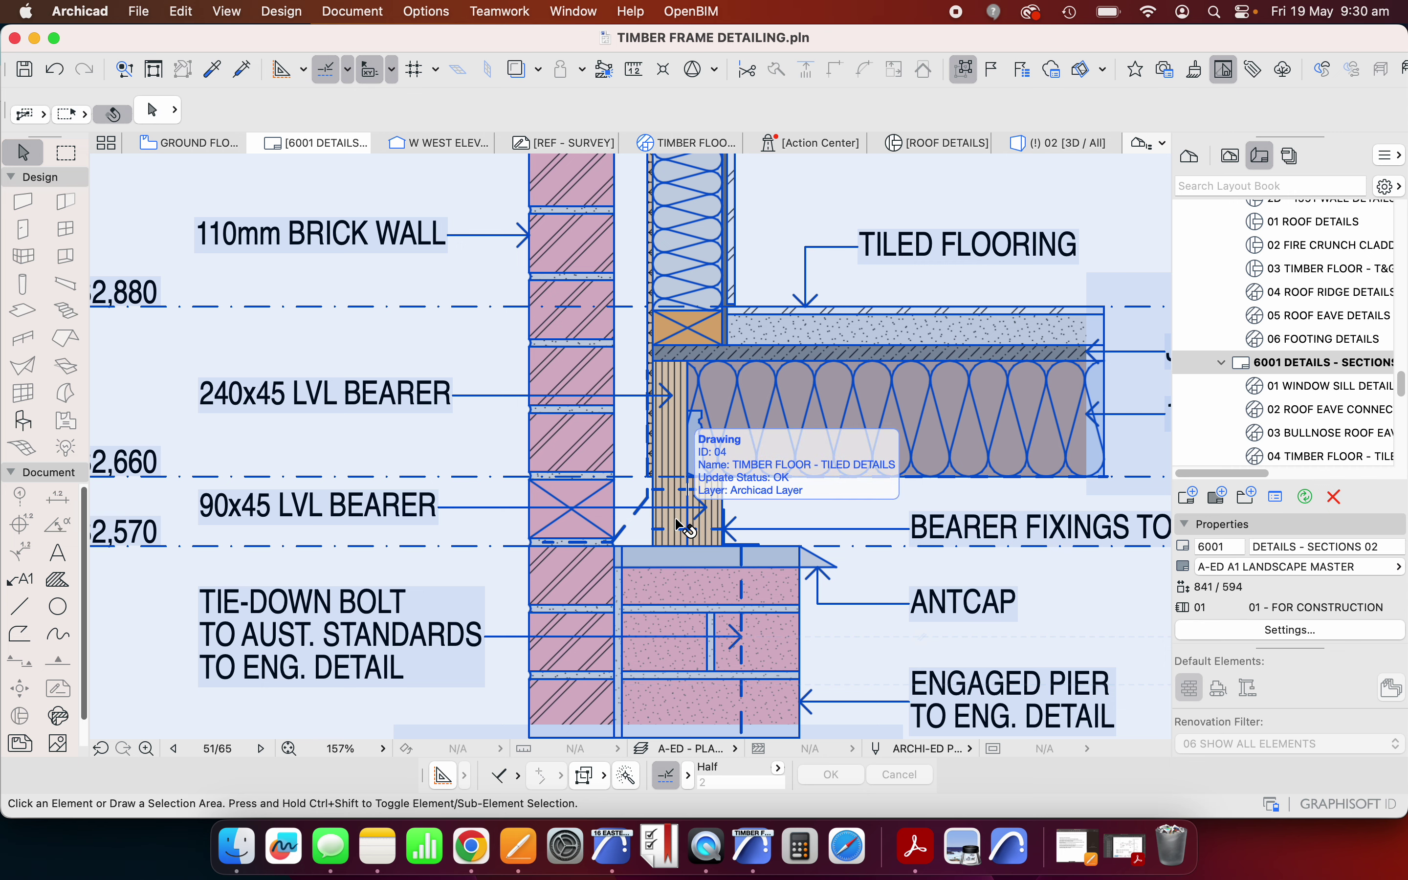
{"action": "key", "text": "Escape"}
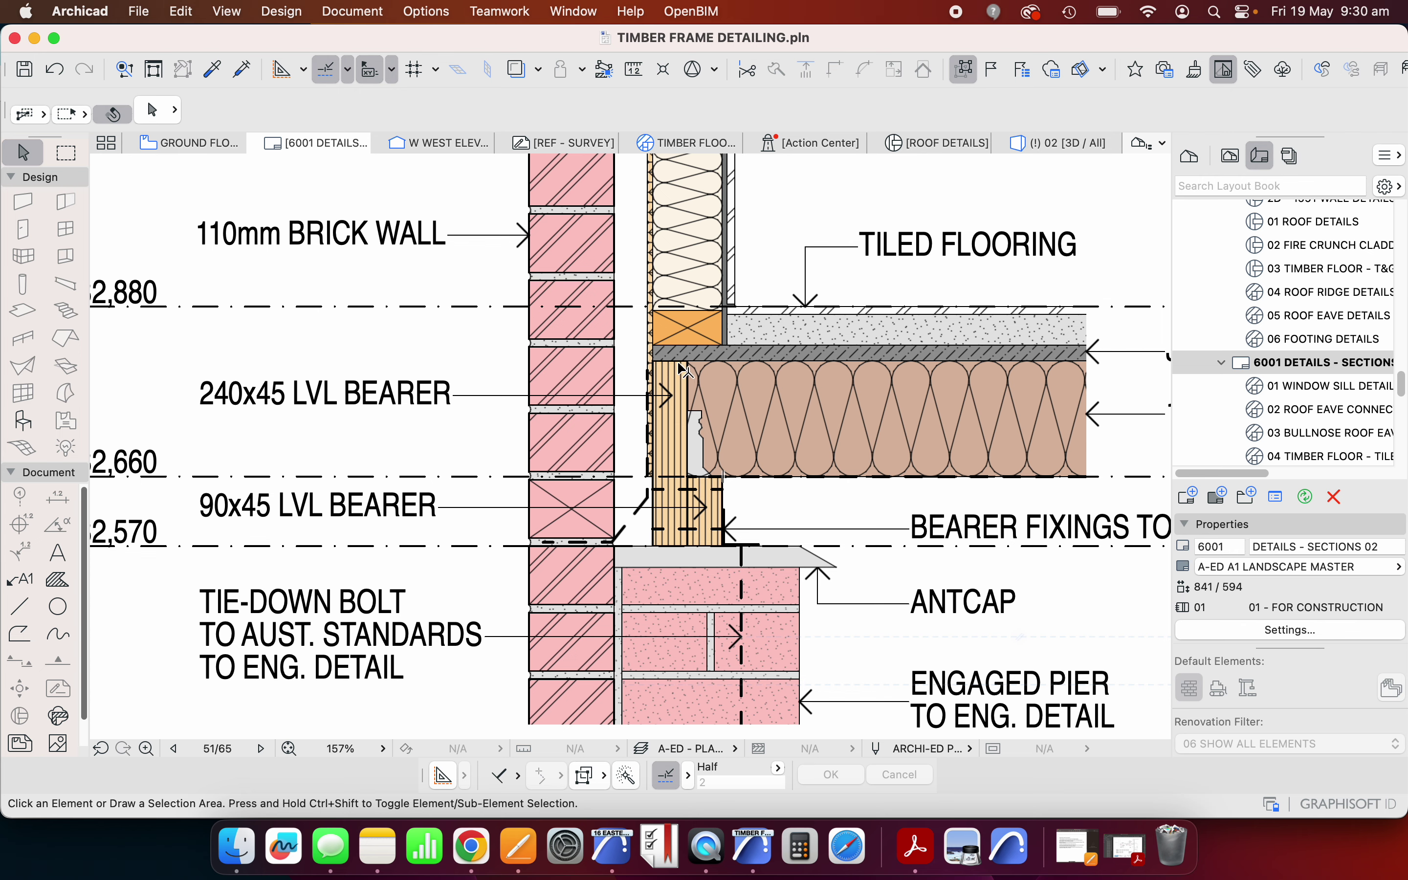
{"action": "key", "text": "super+a"}
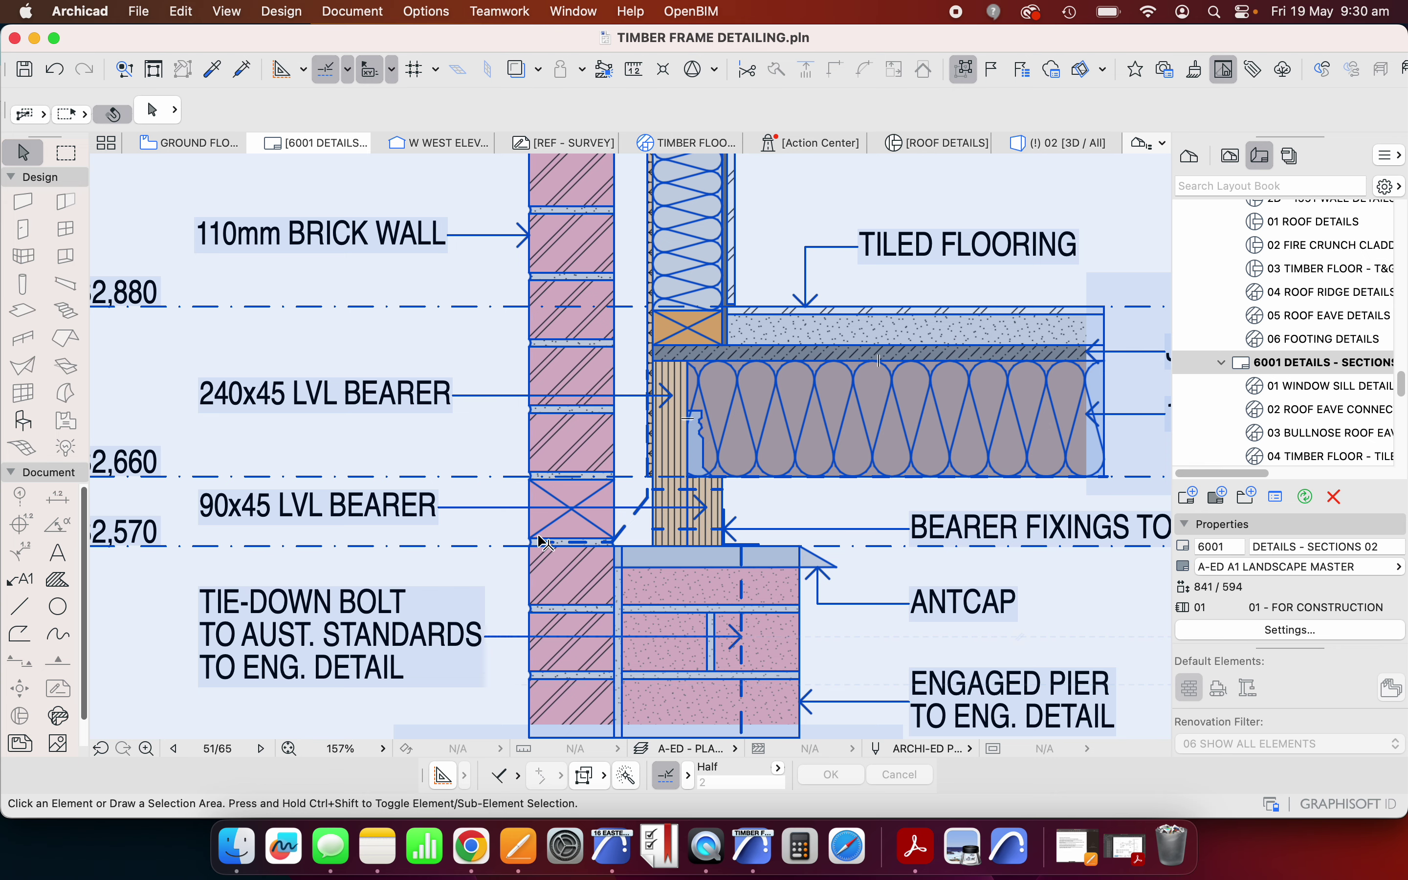
{"action": "key", "text": "Escape"}
Examine the insulation, inner lining and tile layers of the 90mm timber frame wall in the tiled floor detail.
{"action": "scroll", "coordinate": [501, 516], "scroll_direction": "down", "scroll_amount": 5}
{"action": "scroll", "coordinate": [522, 528], "scroll_direction": "down", "scroll_amount": 5}
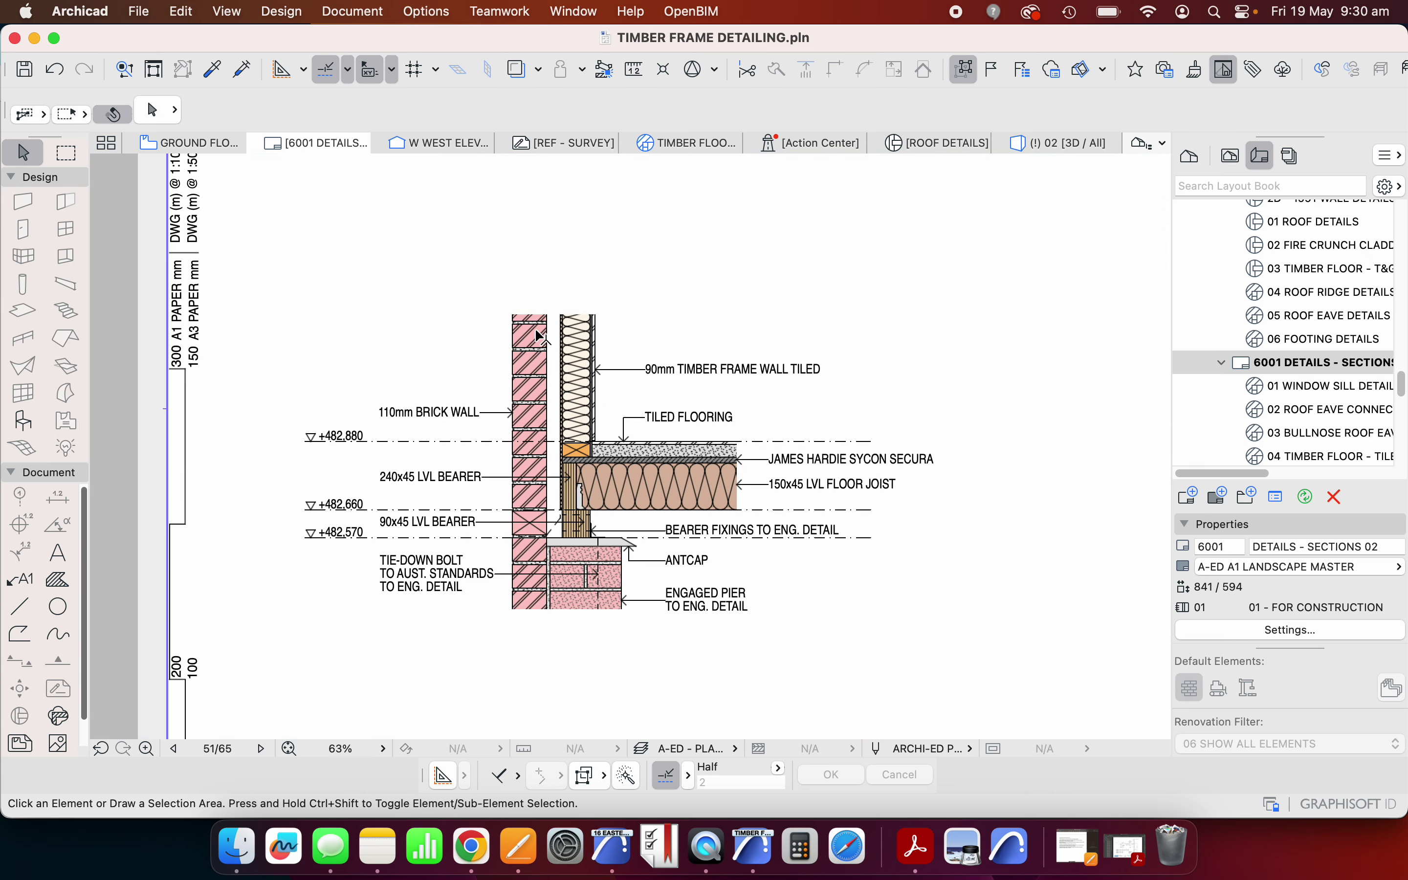
{"action": "scroll", "coordinate": [522, 379], "scroll_direction": "up", "scroll_amount": 1}
{"action": "scroll", "coordinate": [523, 380], "scroll_direction": "up", "scroll_amount": 2}
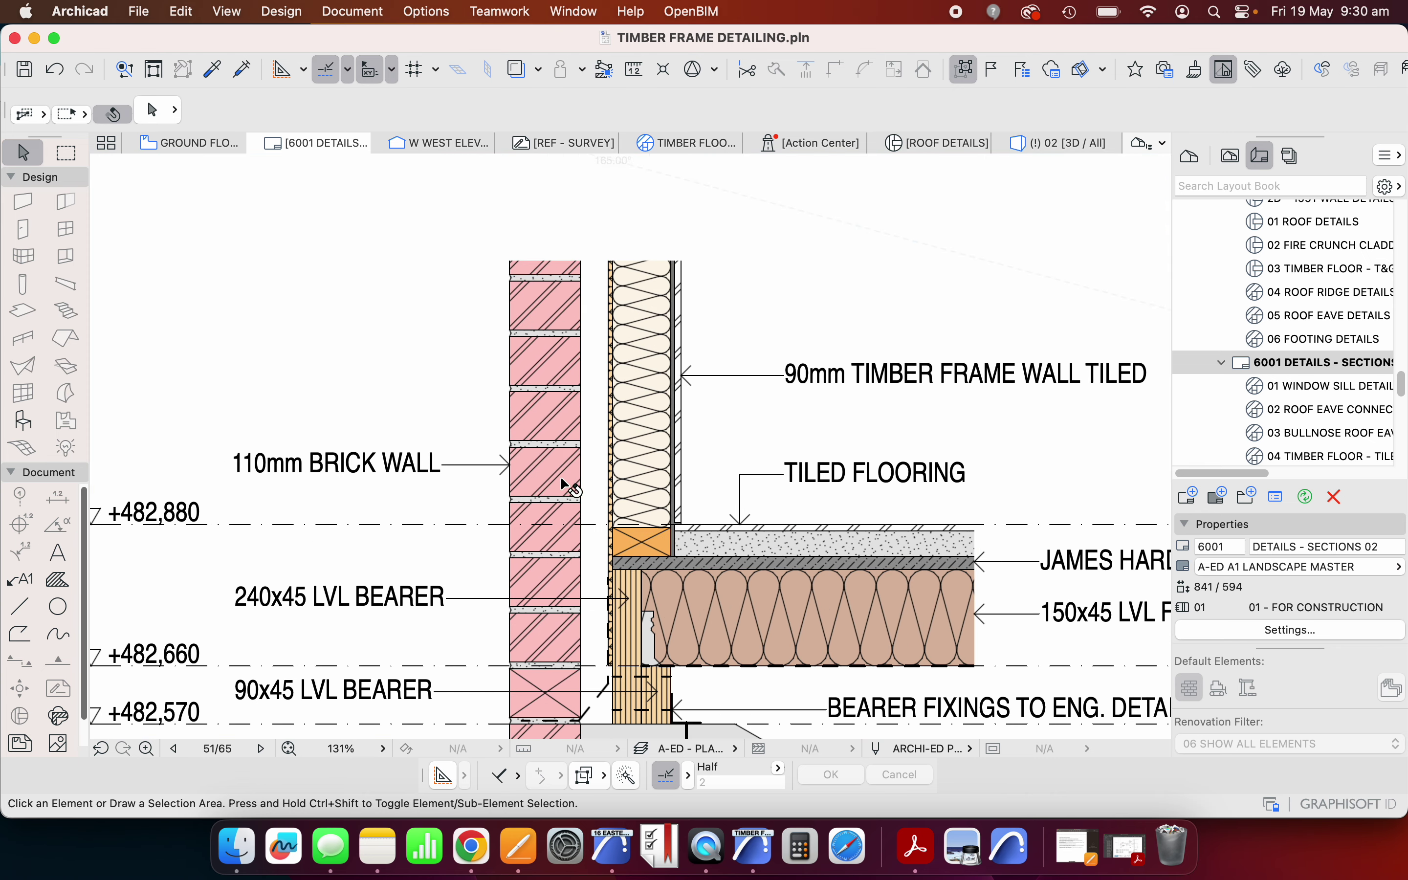
{"action": "scroll", "coordinate": [560, 477], "scroll_direction": "up", "scroll_amount": 2}
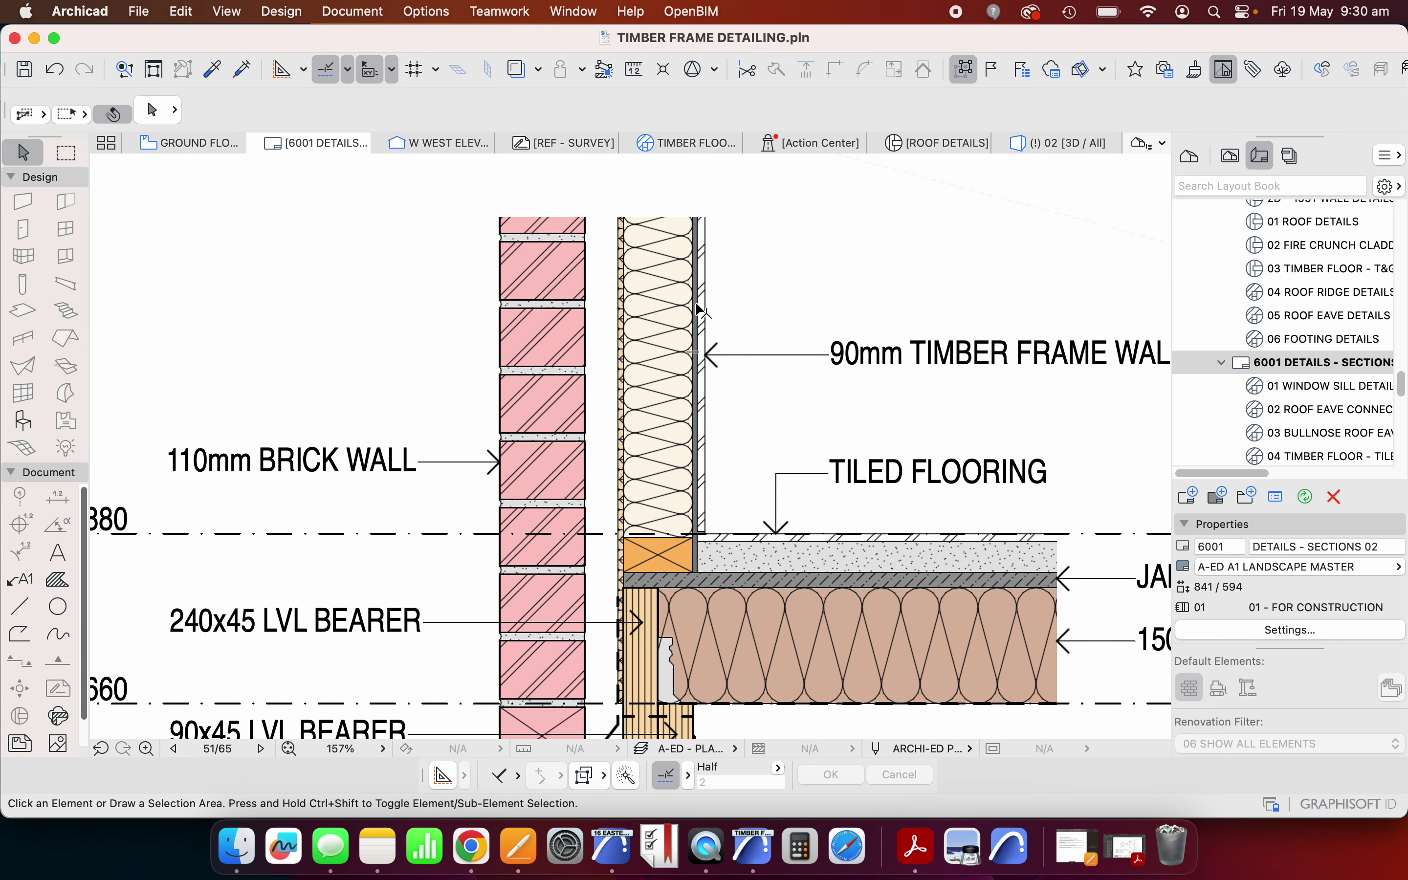
{"action": "scroll", "coordinate": [705, 369], "scroll_direction": "up", "scroll_amount": 1}
{"action": "scroll", "coordinate": [706, 368], "scroll_direction": "down", "scroll_amount": 1}
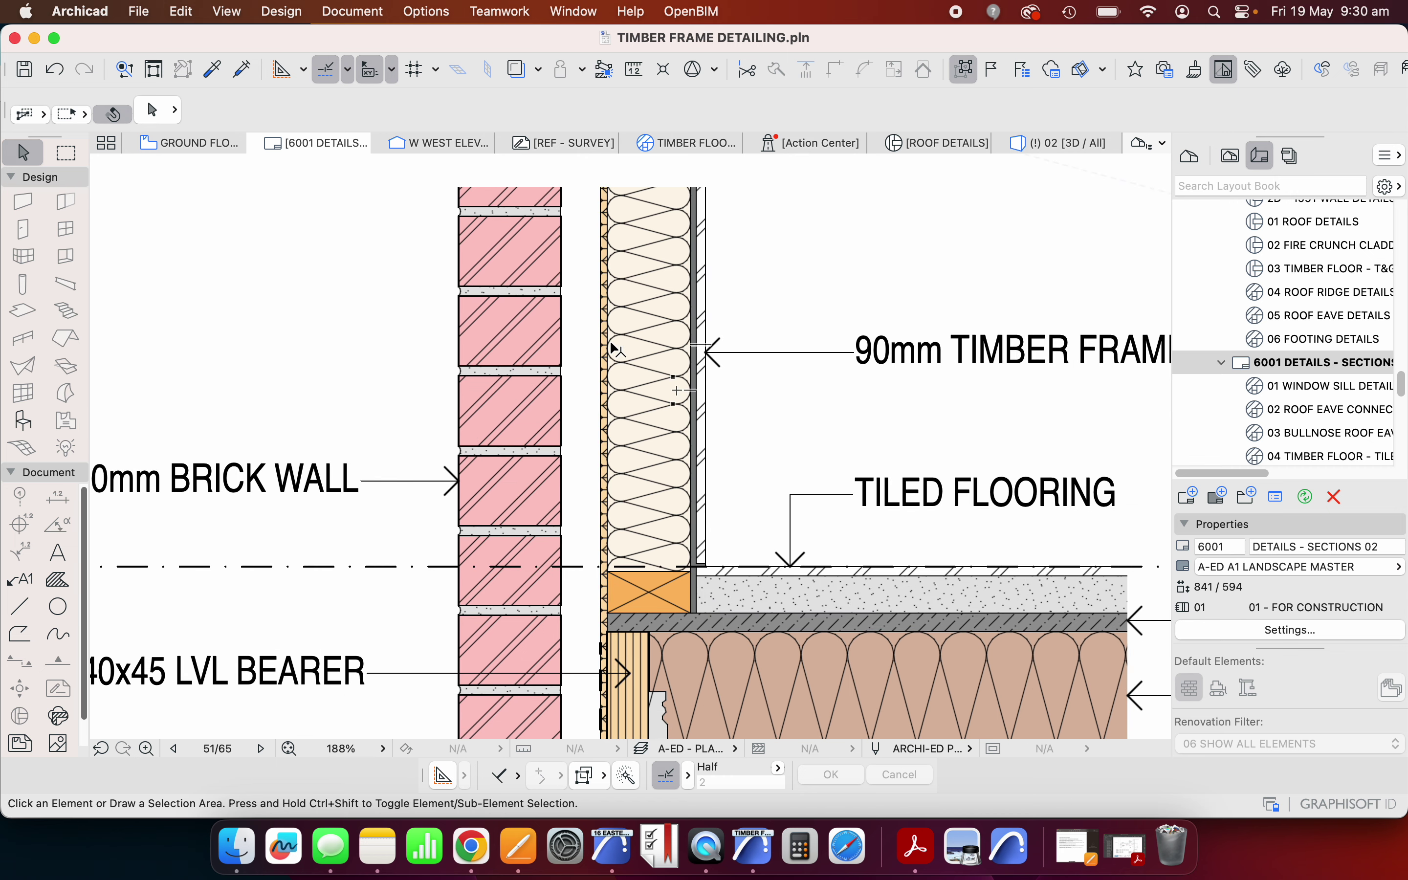
{"action": "scroll", "coordinate": [689, 351], "scroll_direction": "up", "scroll_amount": 5}
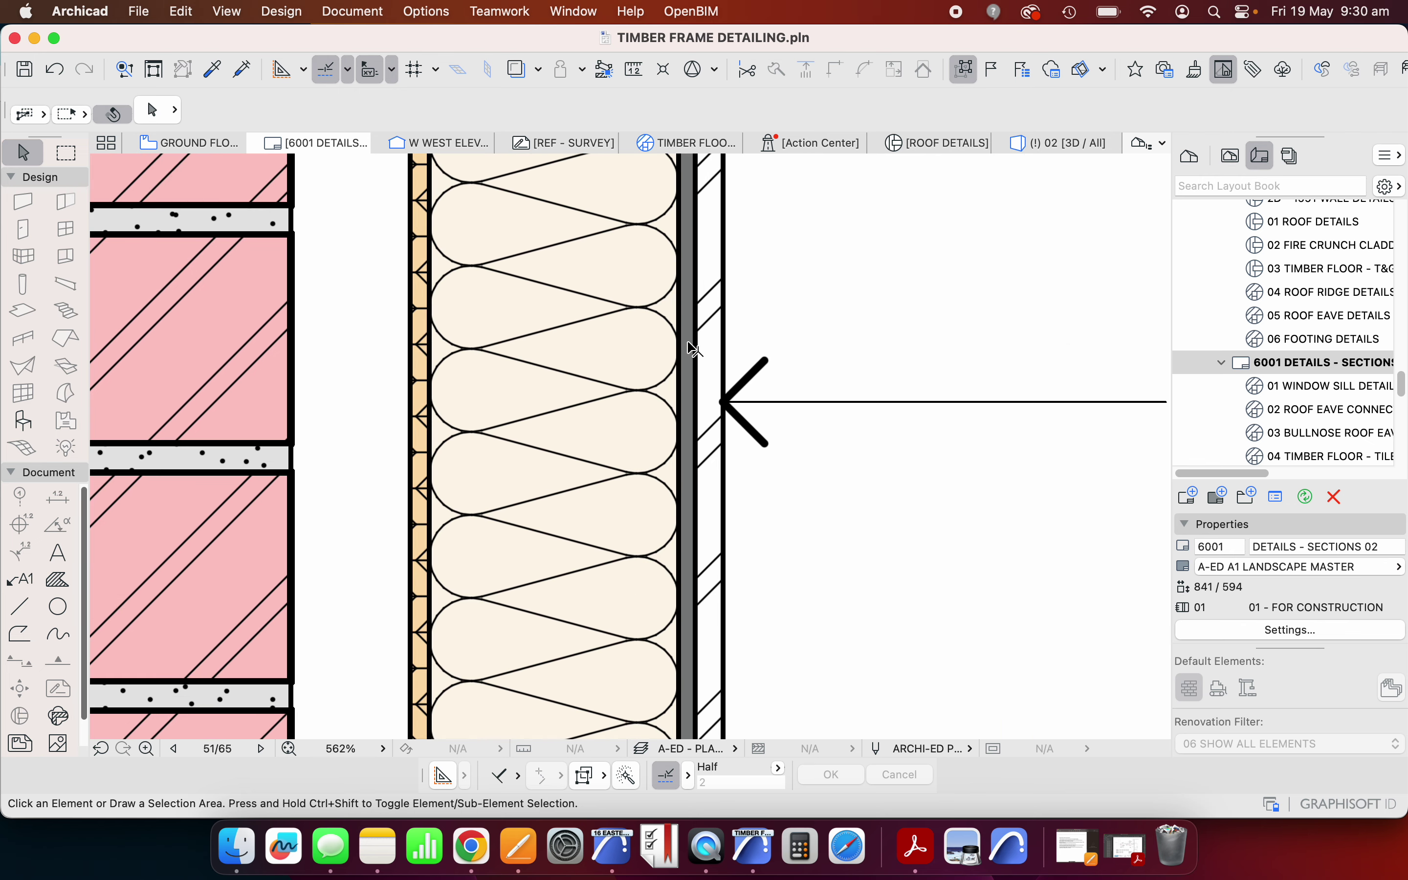
{"action": "left_click", "coordinate": [689, 349]}
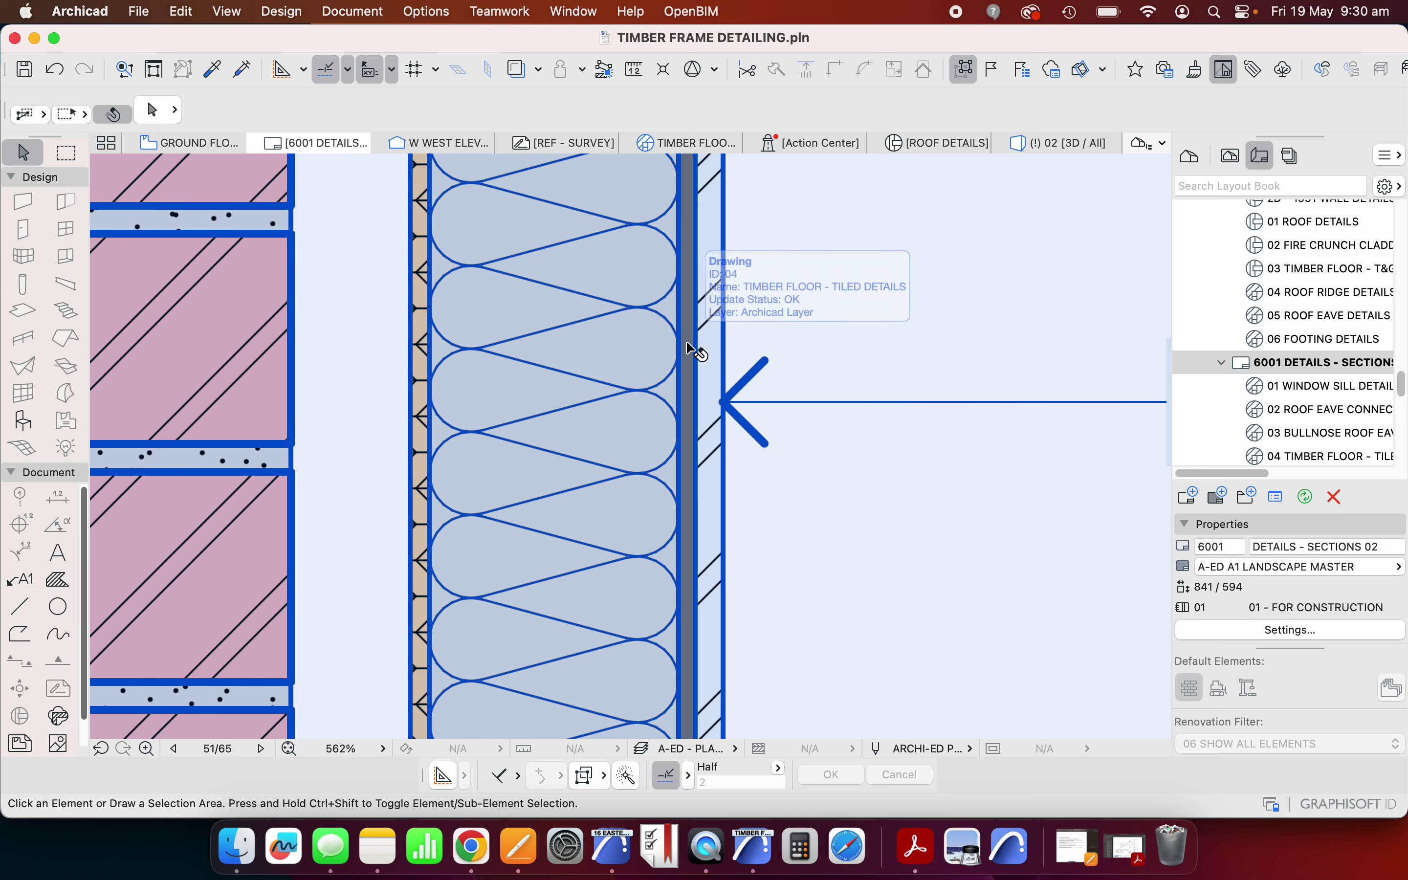
{"action": "key", "text": "Escape"}
{"action": "scroll", "coordinate": [722, 402], "scroll_direction": "down", "scroll_amount": 2}
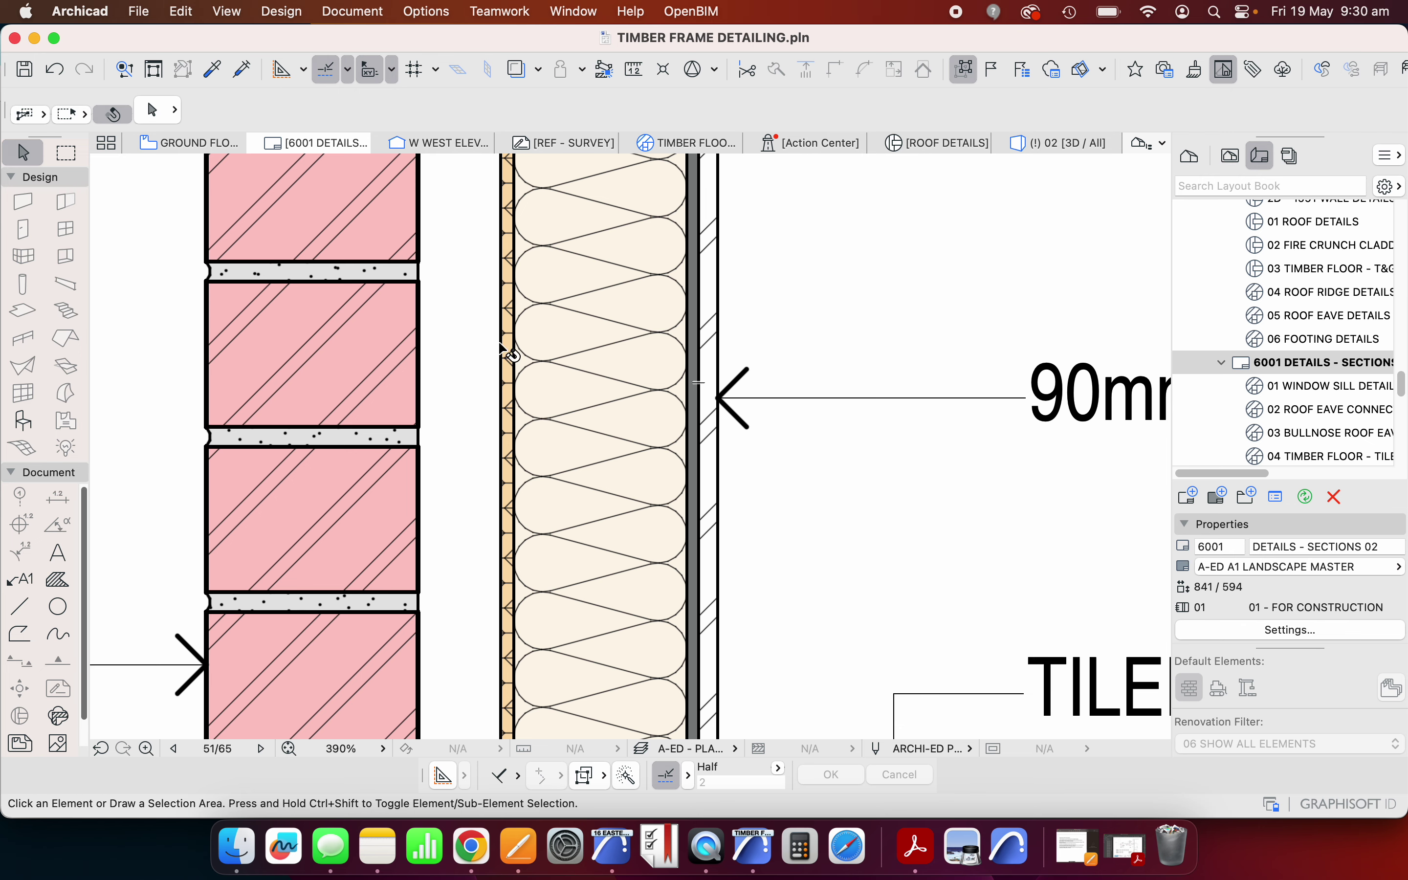
Examine the thin outer layer on the cavity side of the timber frame wall, facing the 110mm brick wall.
{"action": "scroll", "coordinate": [507, 385], "scroll_direction": "down", "scroll_amount": 3}
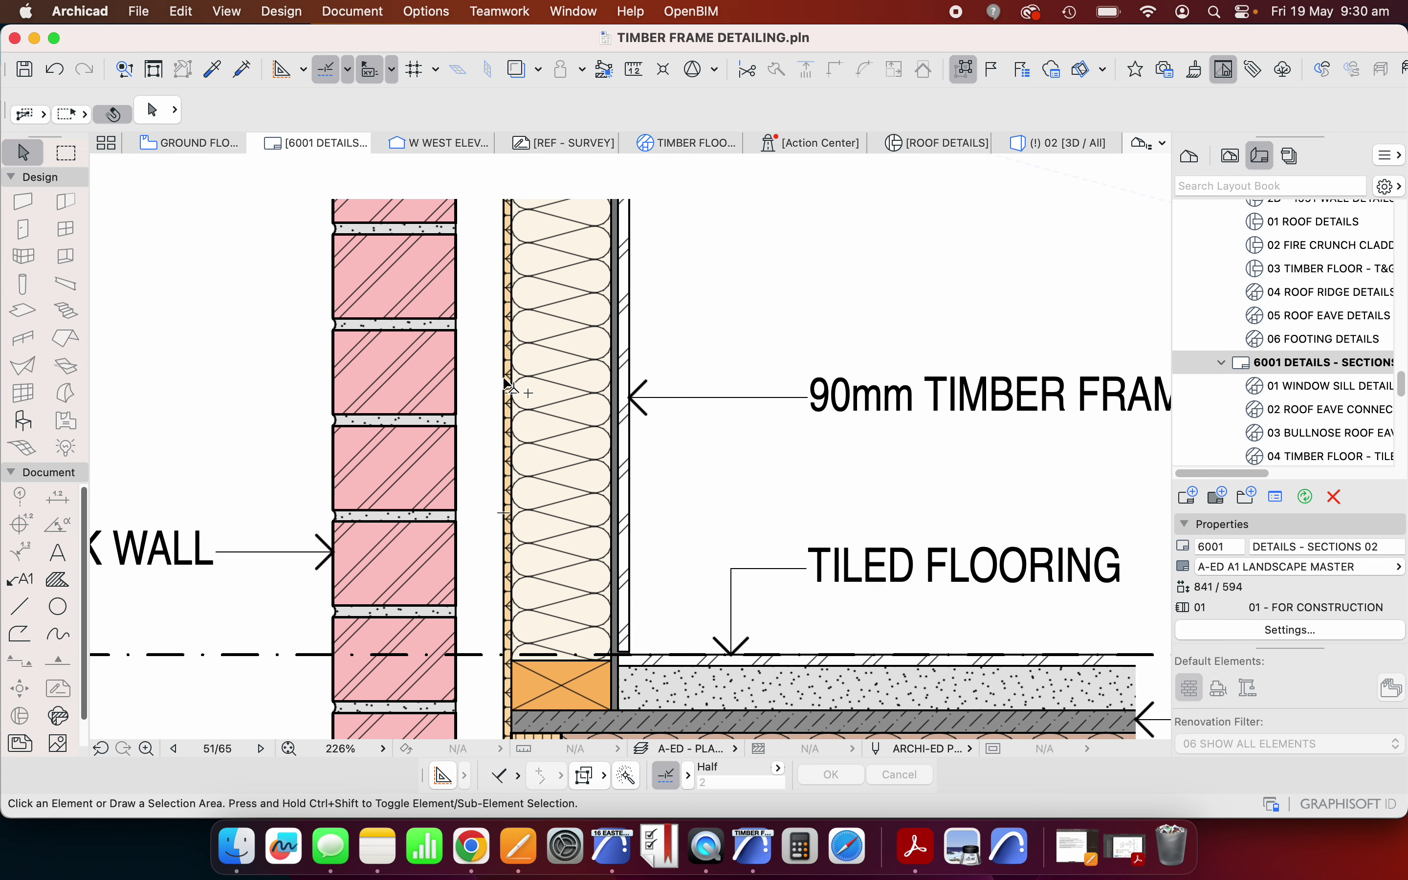
{"action": "left_click", "coordinate": [508, 386]}
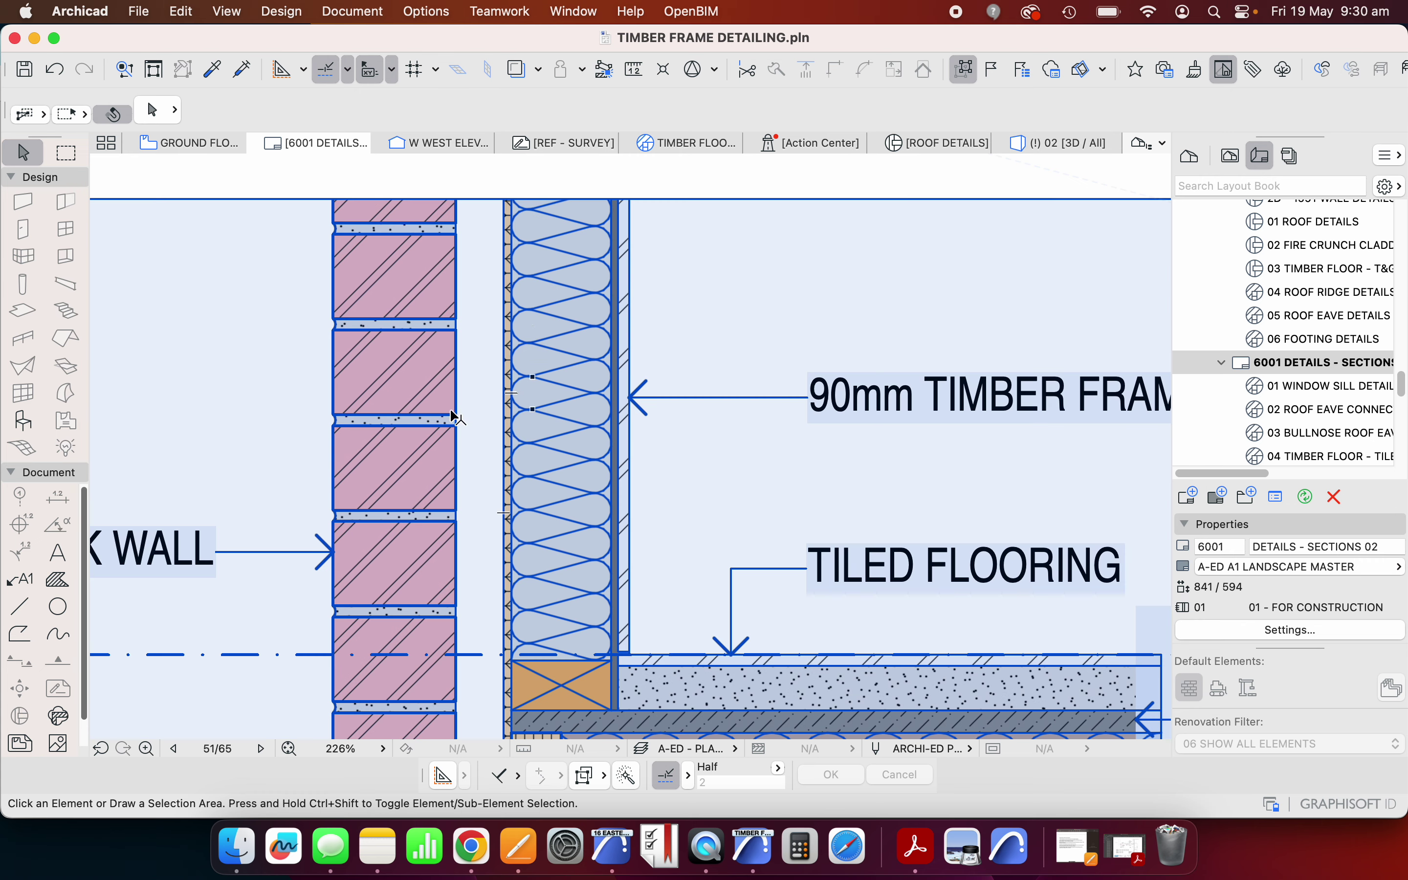
{"action": "key", "text": "Escape"}
{"action": "scroll", "coordinate": [512, 373], "scroll_direction": "down", "scroll_amount": 3}
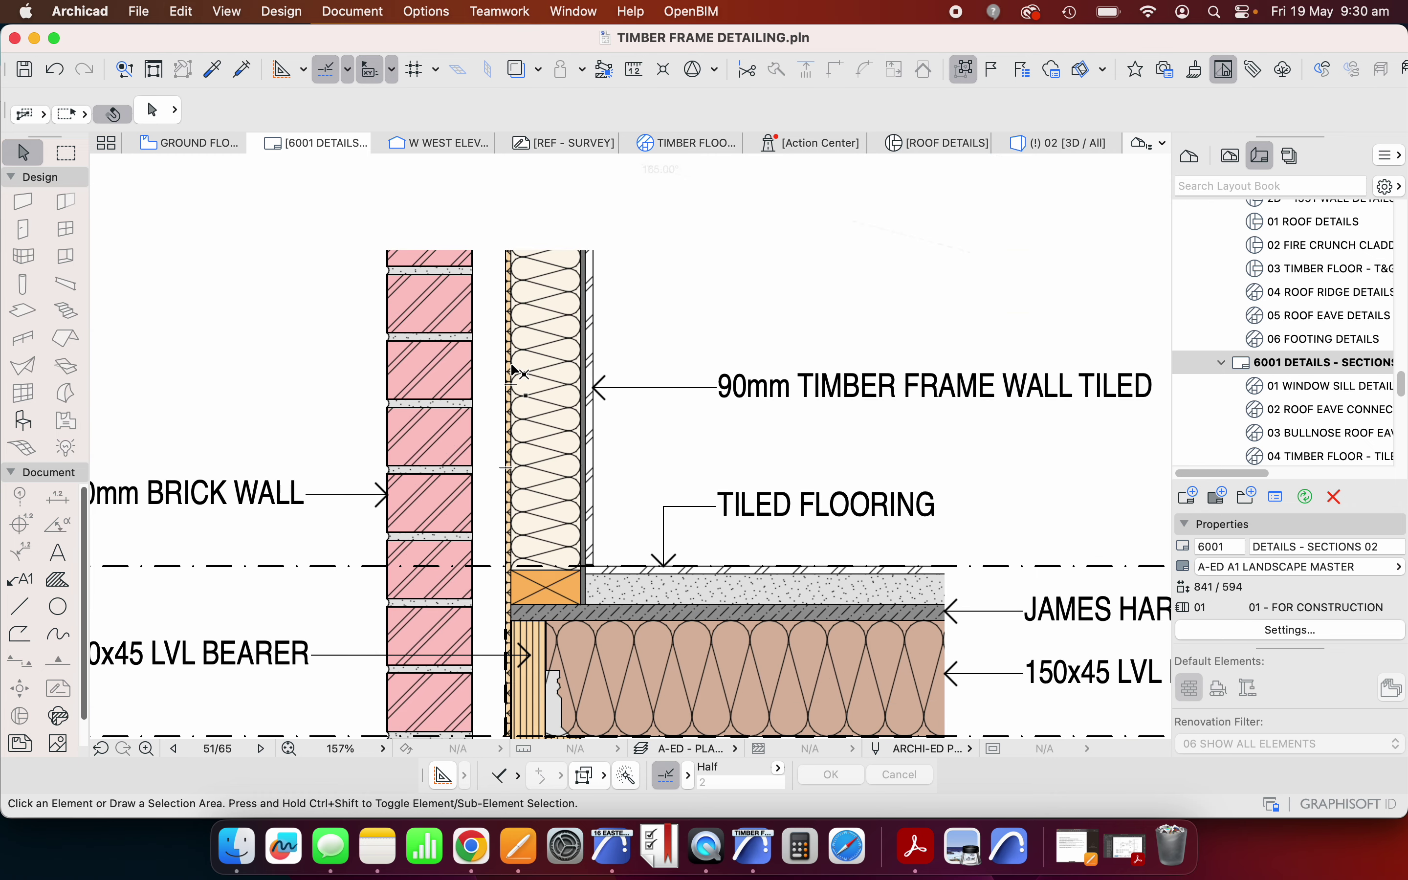
{"action": "left_click", "coordinate": [510, 373]}
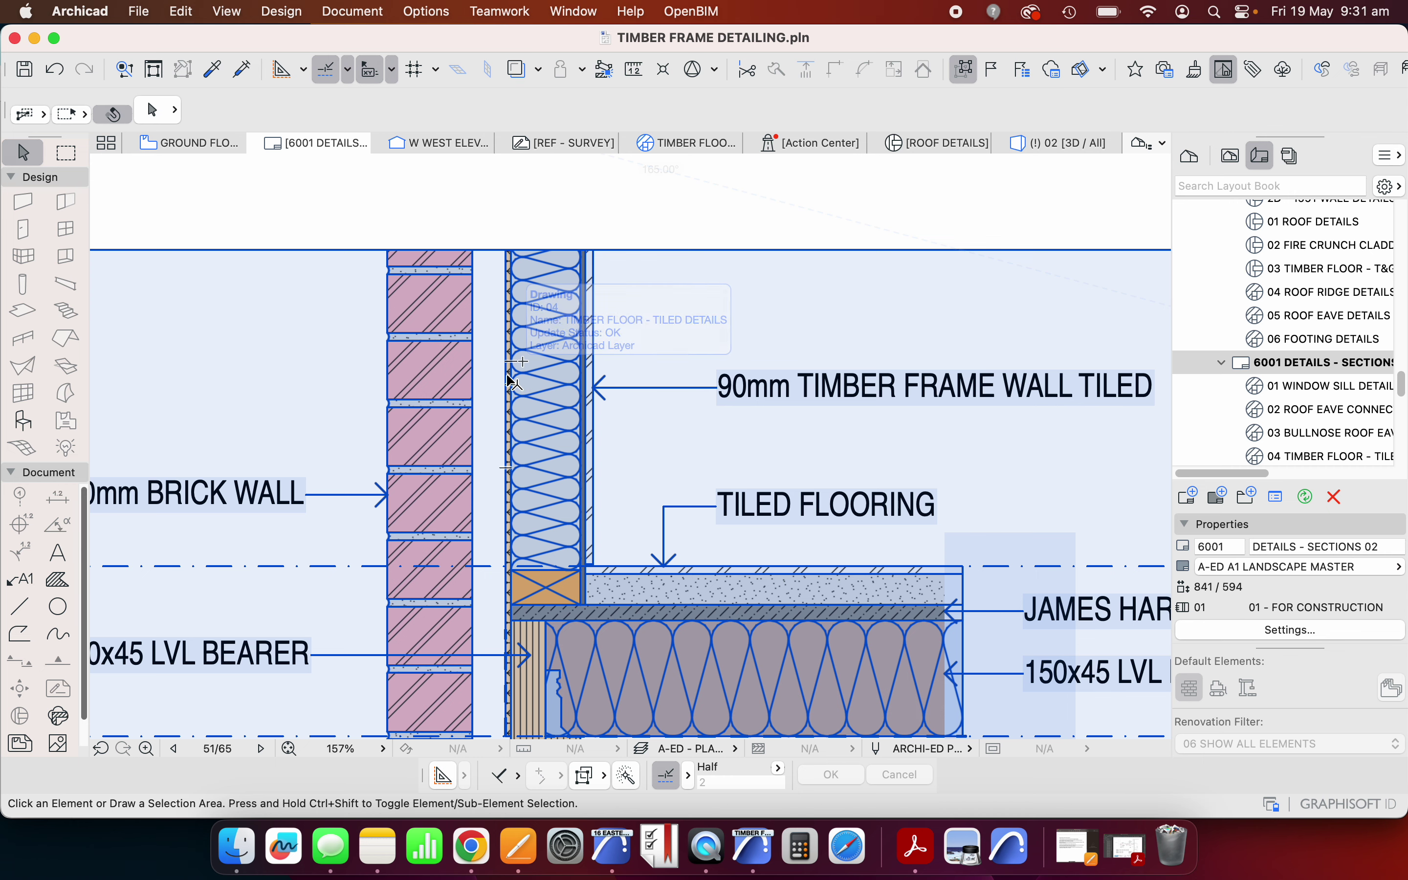
{"action": "left_click", "coordinate": [487, 192]}
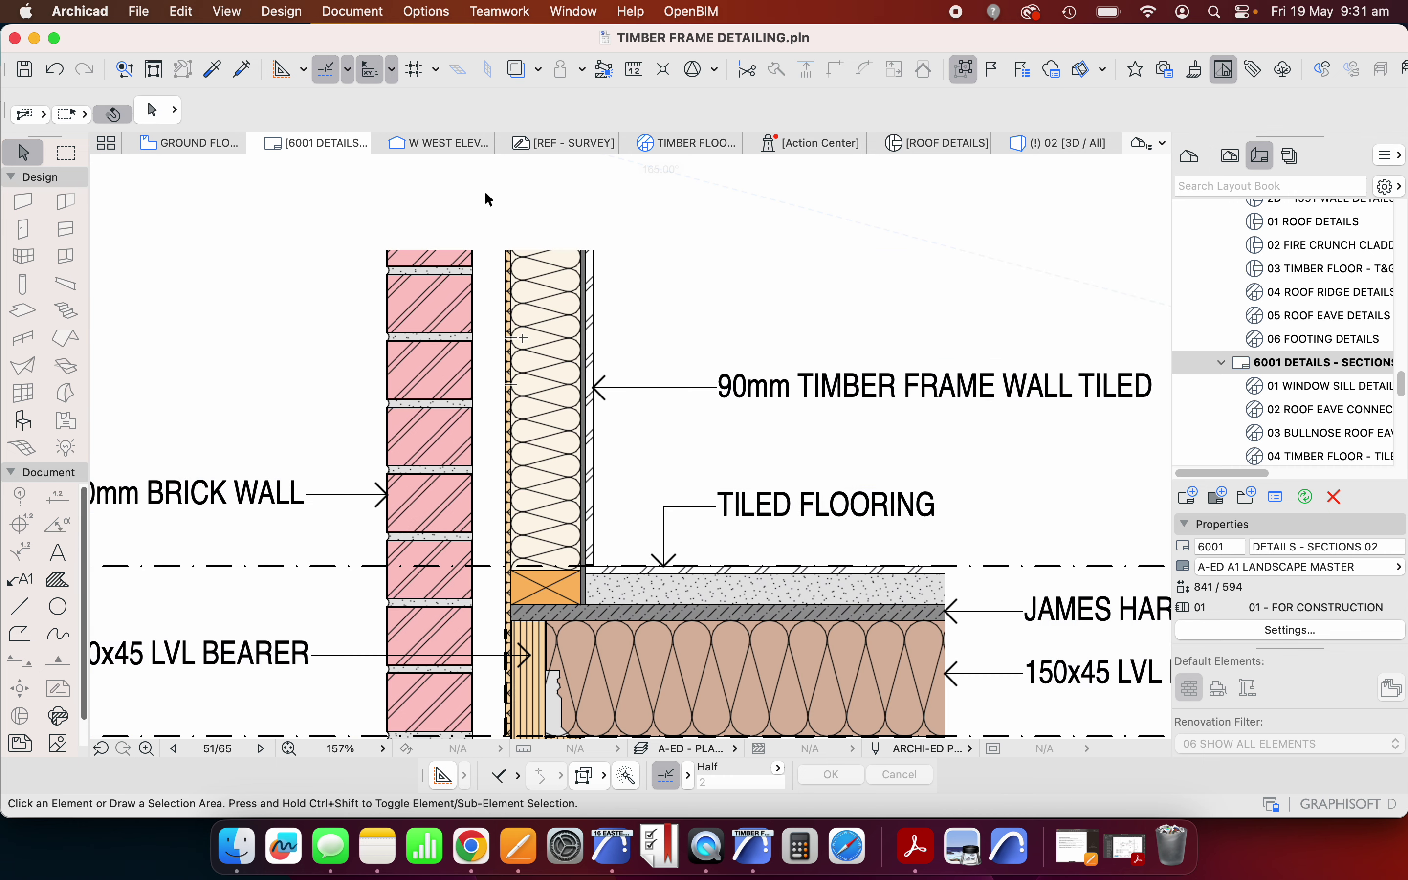
Review the whole DETAILS - SECTIONS 02 layout and open the independent TIMBER FRAMED detail from the project map.
{"action": "scroll", "coordinate": [512, 228], "scroll_direction": "down", "scroll_amount": 3}
{"action": "scroll", "coordinate": [523, 244], "scroll_direction": "down", "scroll_amount": 10}
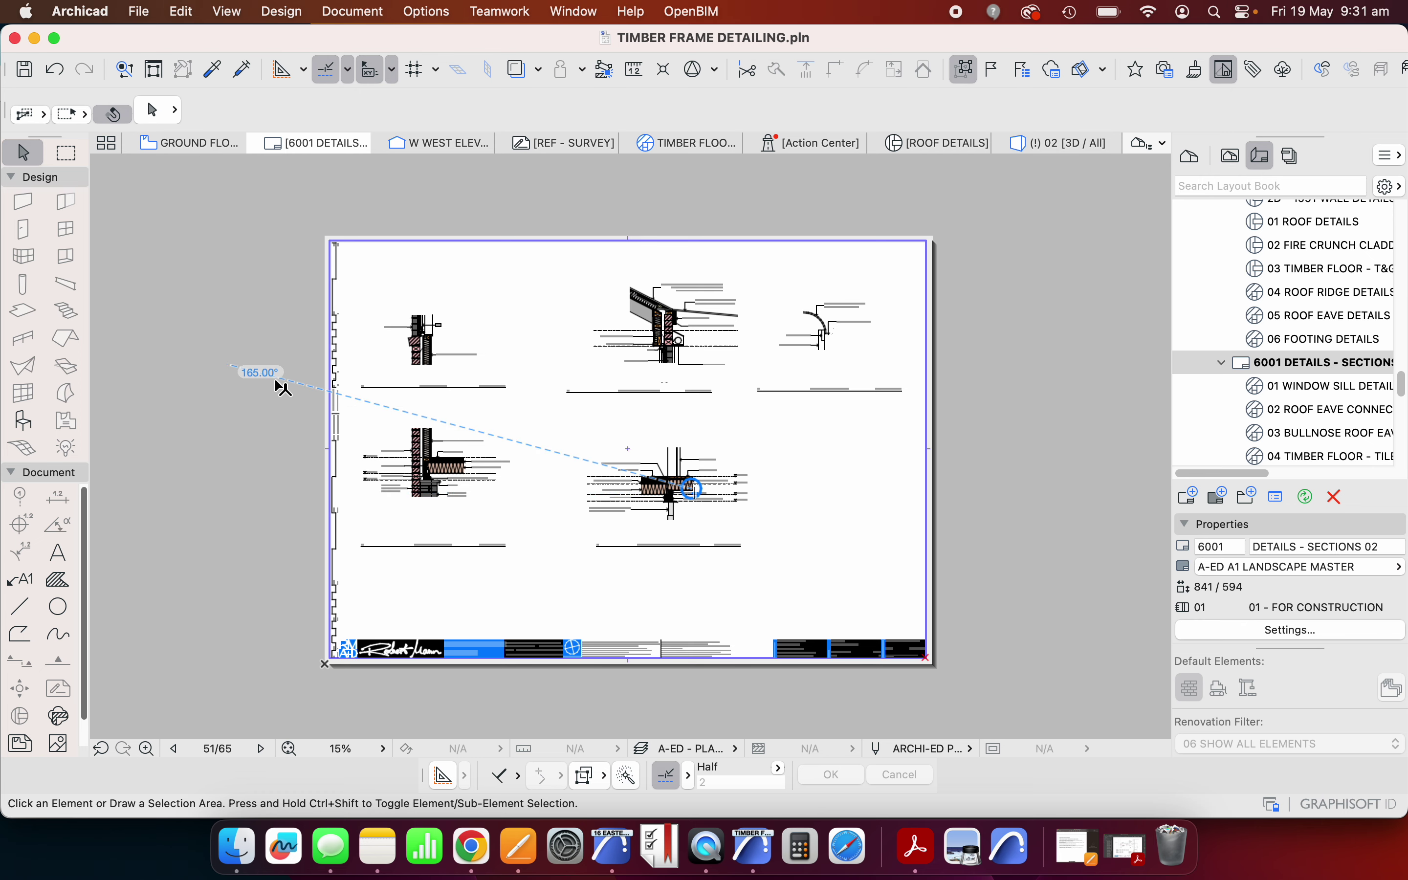
{"action": "scroll", "coordinate": [283, 385], "scroll_direction": "up", "scroll_amount": 2}
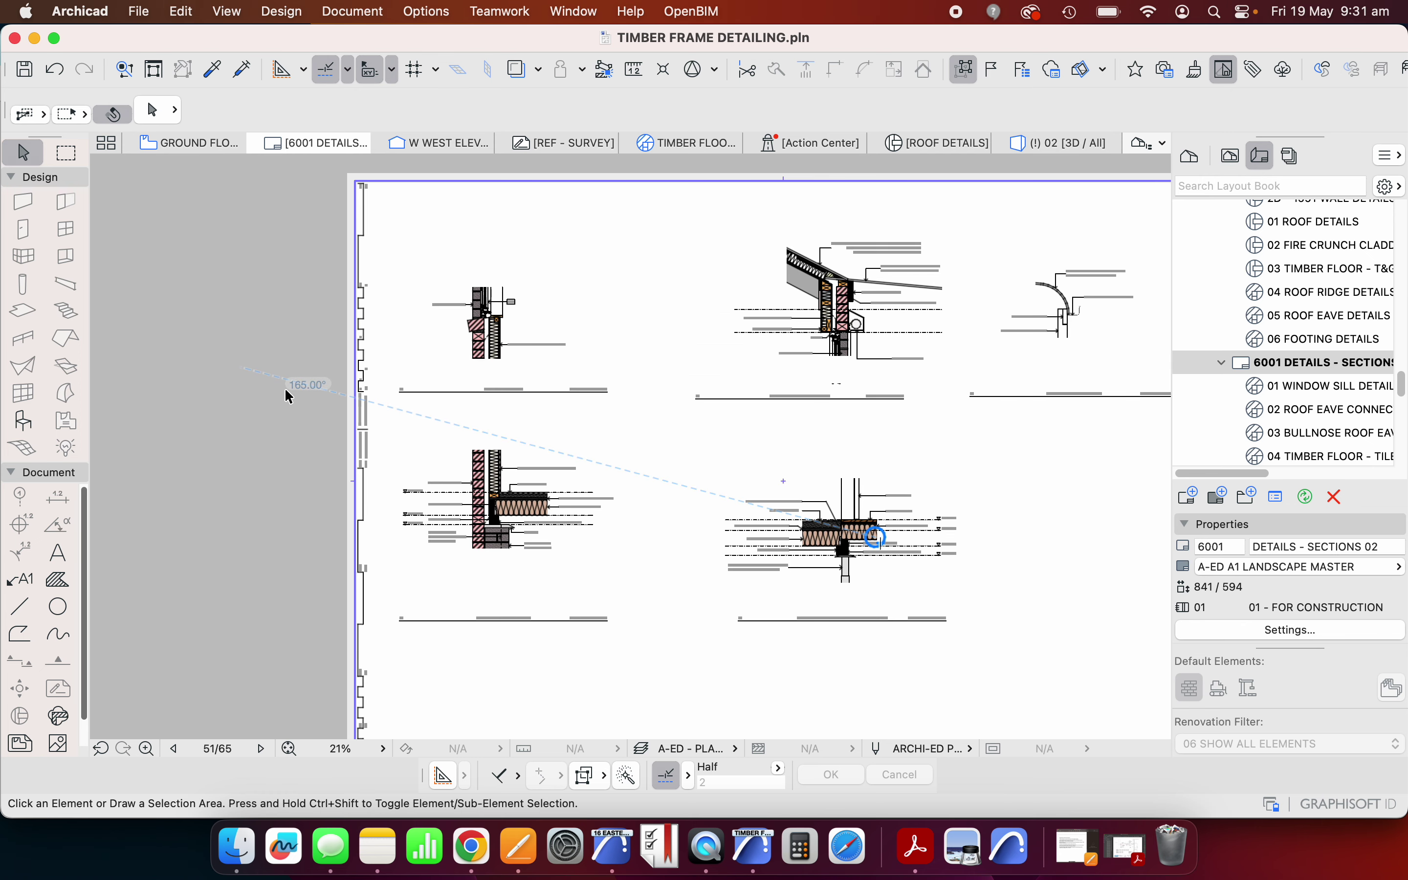
{"action": "left_click", "coordinate": [1191, 159]}
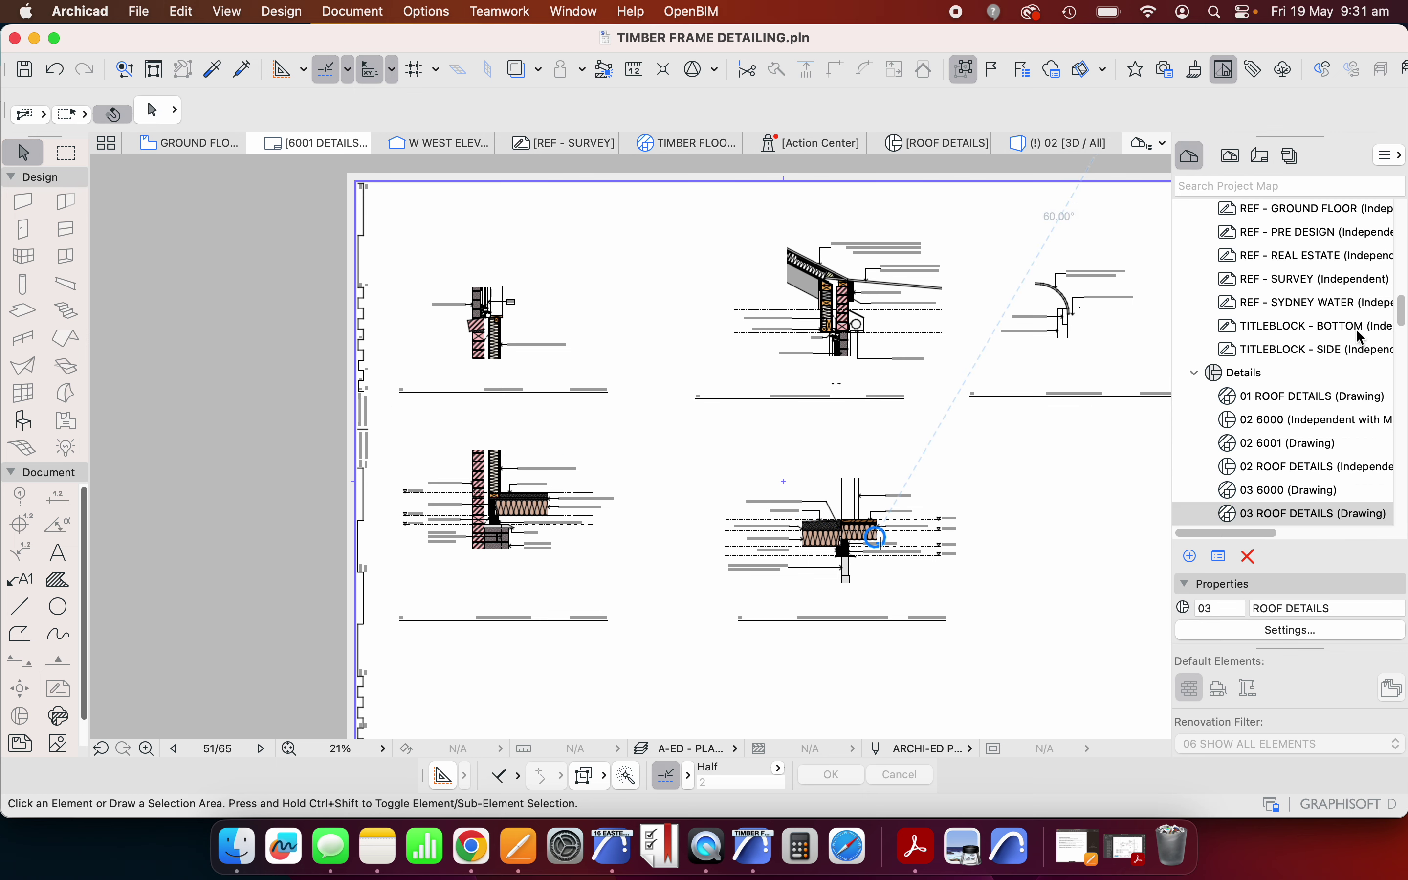
{"action": "scroll", "coordinate": [1356, 361], "scroll_direction": "down", "scroll_amount": 4}
{"action": "scroll", "coordinate": [1356, 361], "scroll_direction": "down", "scroll_amount": 10}
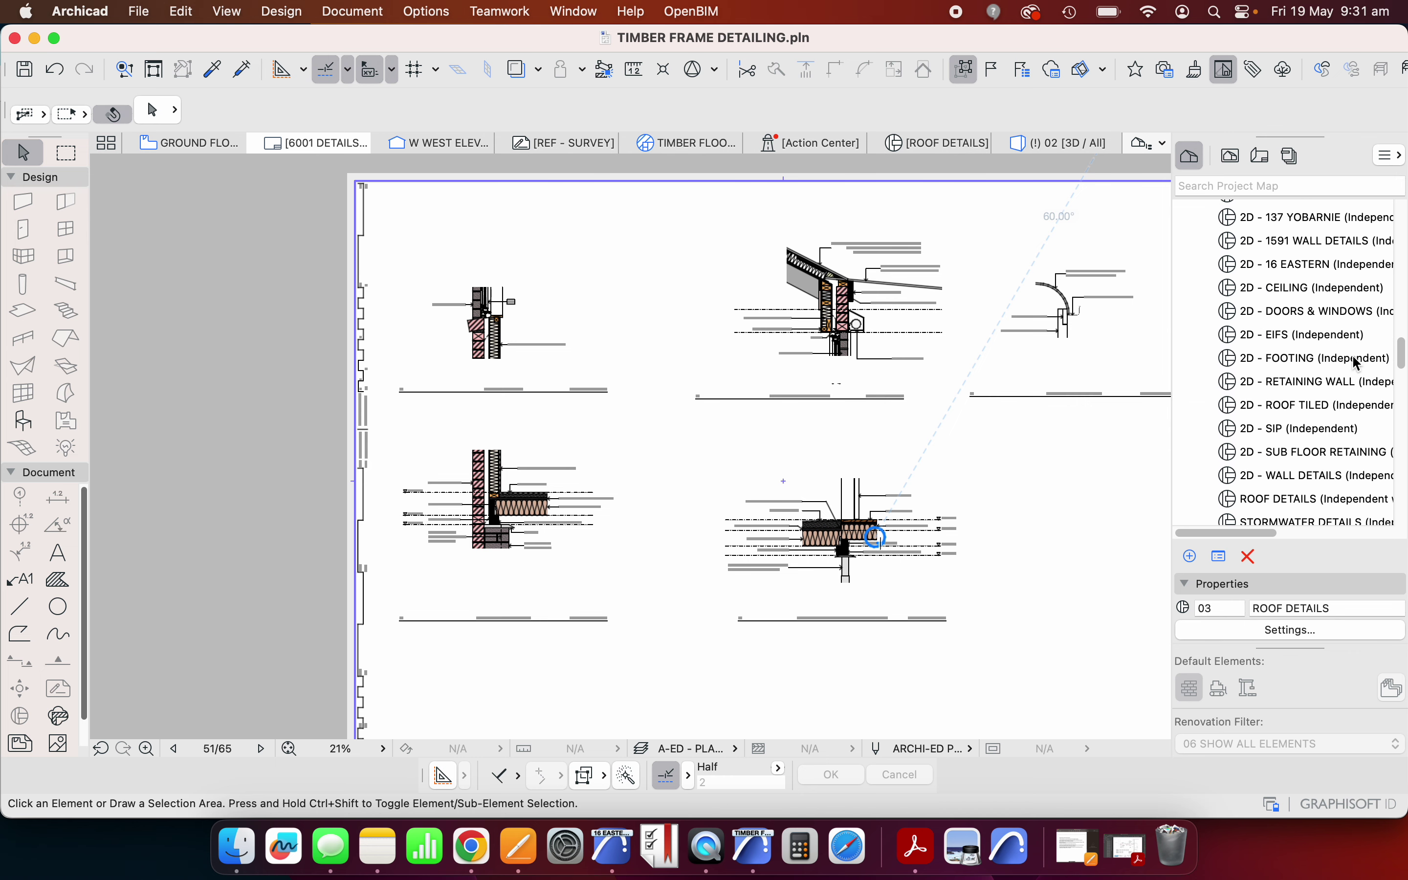
{"action": "scroll", "coordinate": [1356, 361], "scroll_direction": "up", "scroll_amount": 4}
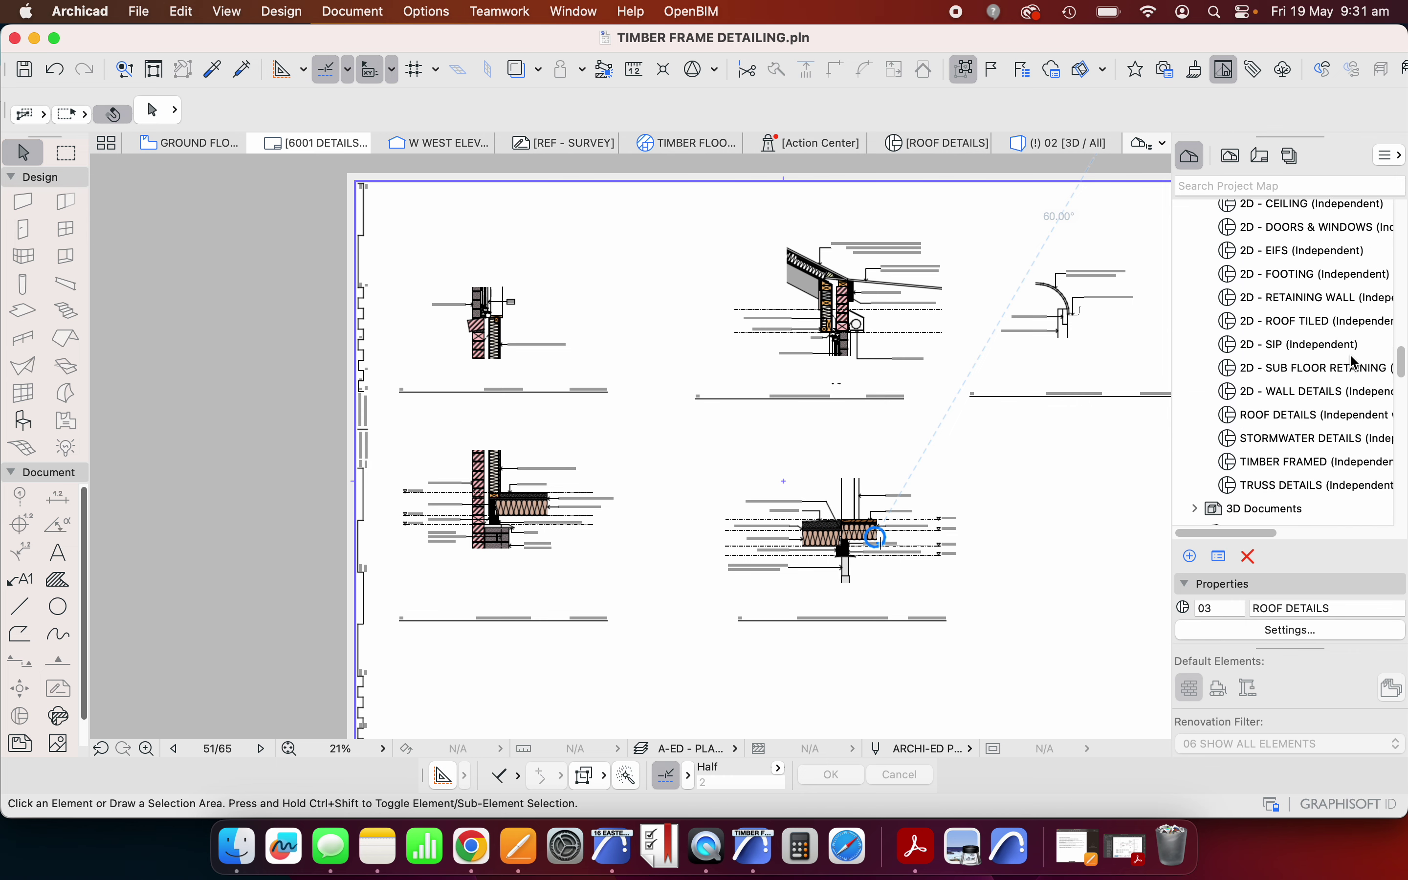
{"action": "scroll", "coordinate": [1277, 483], "scroll_direction": "up", "scroll_amount": 3}
{"action": "scroll", "coordinate": [1286, 471], "scroll_direction": "down", "scroll_amount": 2}
{"action": "double_click", "coordinate": [1280, 490]}
Inspect the sloping rafter, battens and horizontal ceiling member at the roof eave in the TIMBER FRAMED detail.
{"action": "scroll", "coordinate": [681, 536], "scroll_direction": "down", "scroll_amount": 2}
{"action": "scroll", "coordinate": [681, 536], "scroll_direction": "up", "scroll_amount": 6}
{"action": "left_click", "coordinate": [594, 542]}
{"action": "scroll", "coordinate": [594, 541], "scroll_direction": "down", "scroll_amount": 3}
{"action": "scroll", "coordinate": [587, 314], "scroll_direction": "up", "scroll_amount": 5}
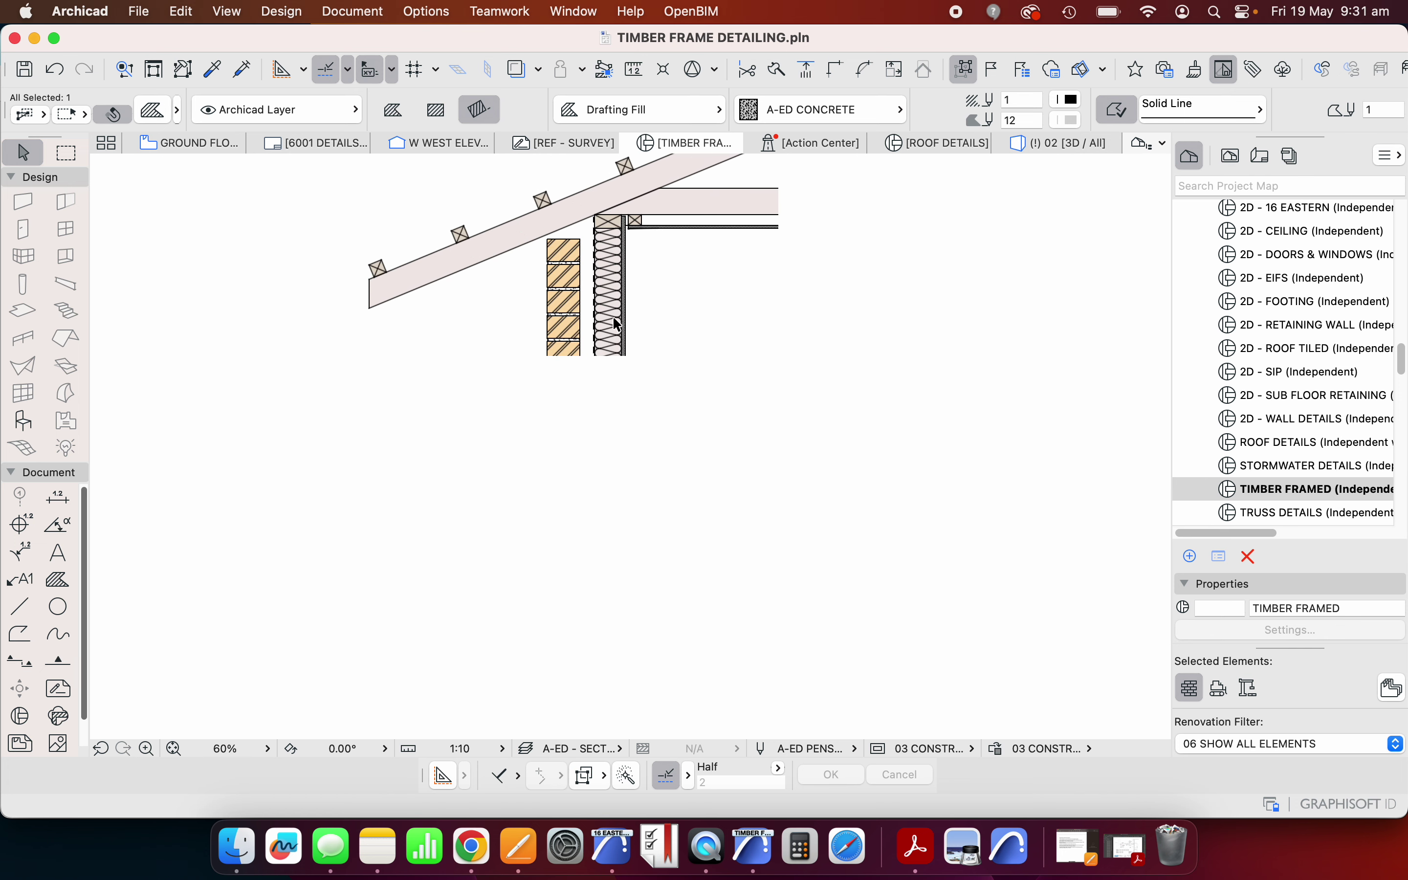
{"action": "scroll", "coordinate": [622, 370], "scroll_direction": "down", "scroll_amount": 2}
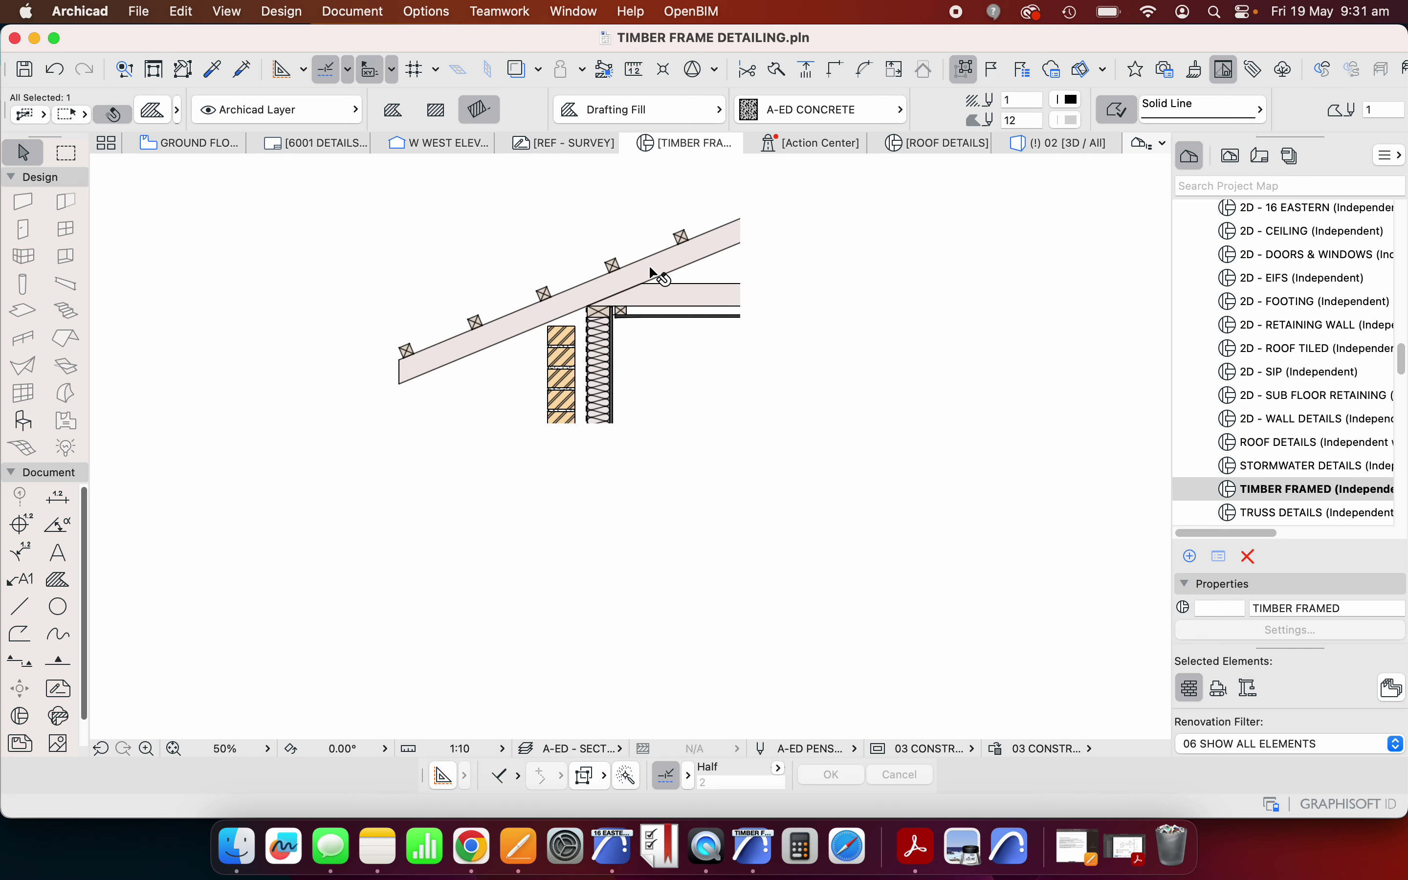
{"action": "left_click", "coordinate": [664, 291]}
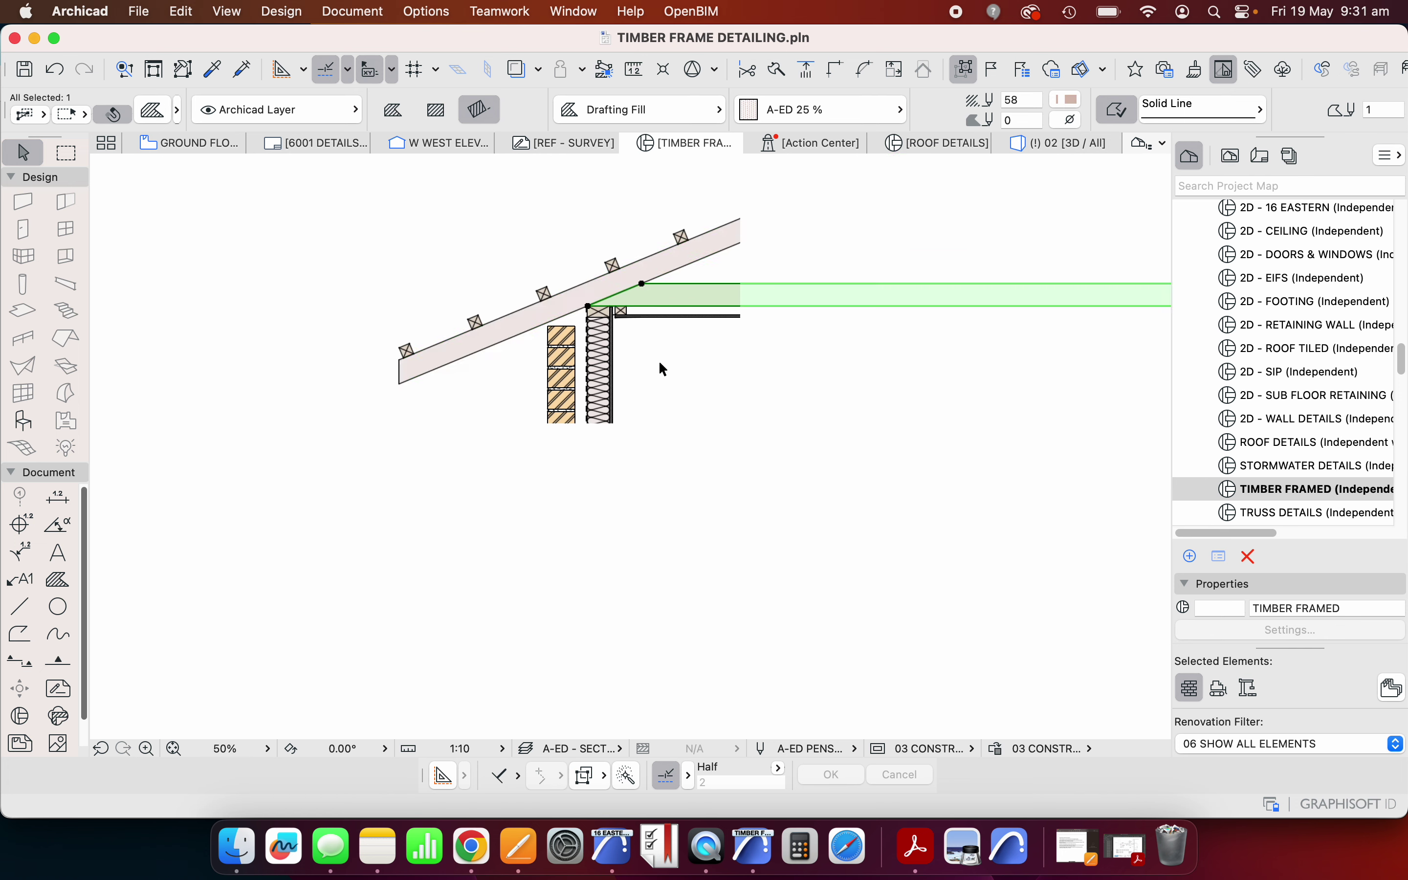
{"action": "scroll", "coordinate": [664, 369], "scroll_direction": "down", "scroll_amount": 2}
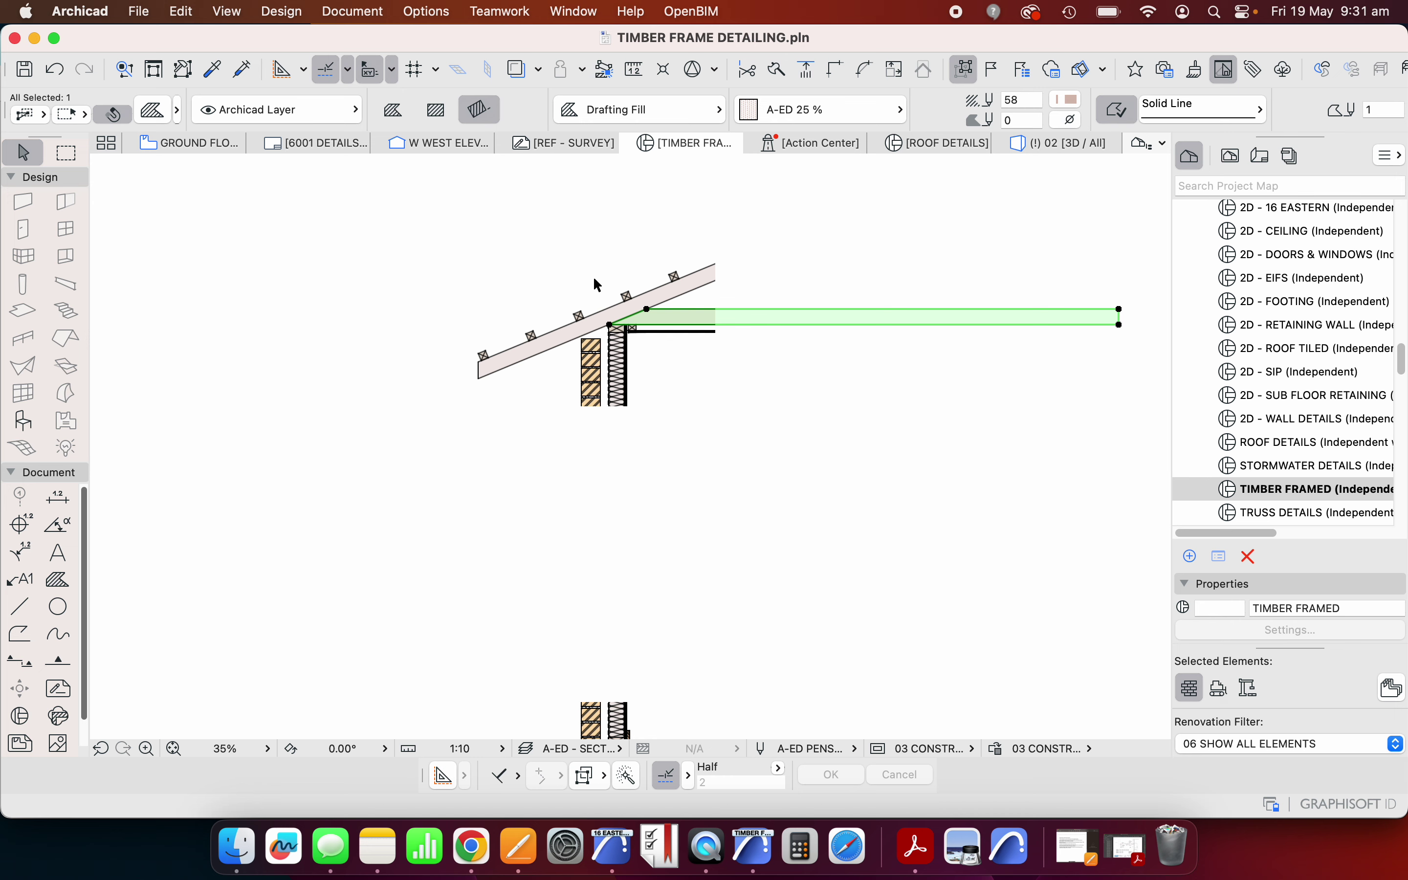
{"action": "scroll", "coordinate": [594, 278], "scroll_direction": "down", "scroll_amount": 1}
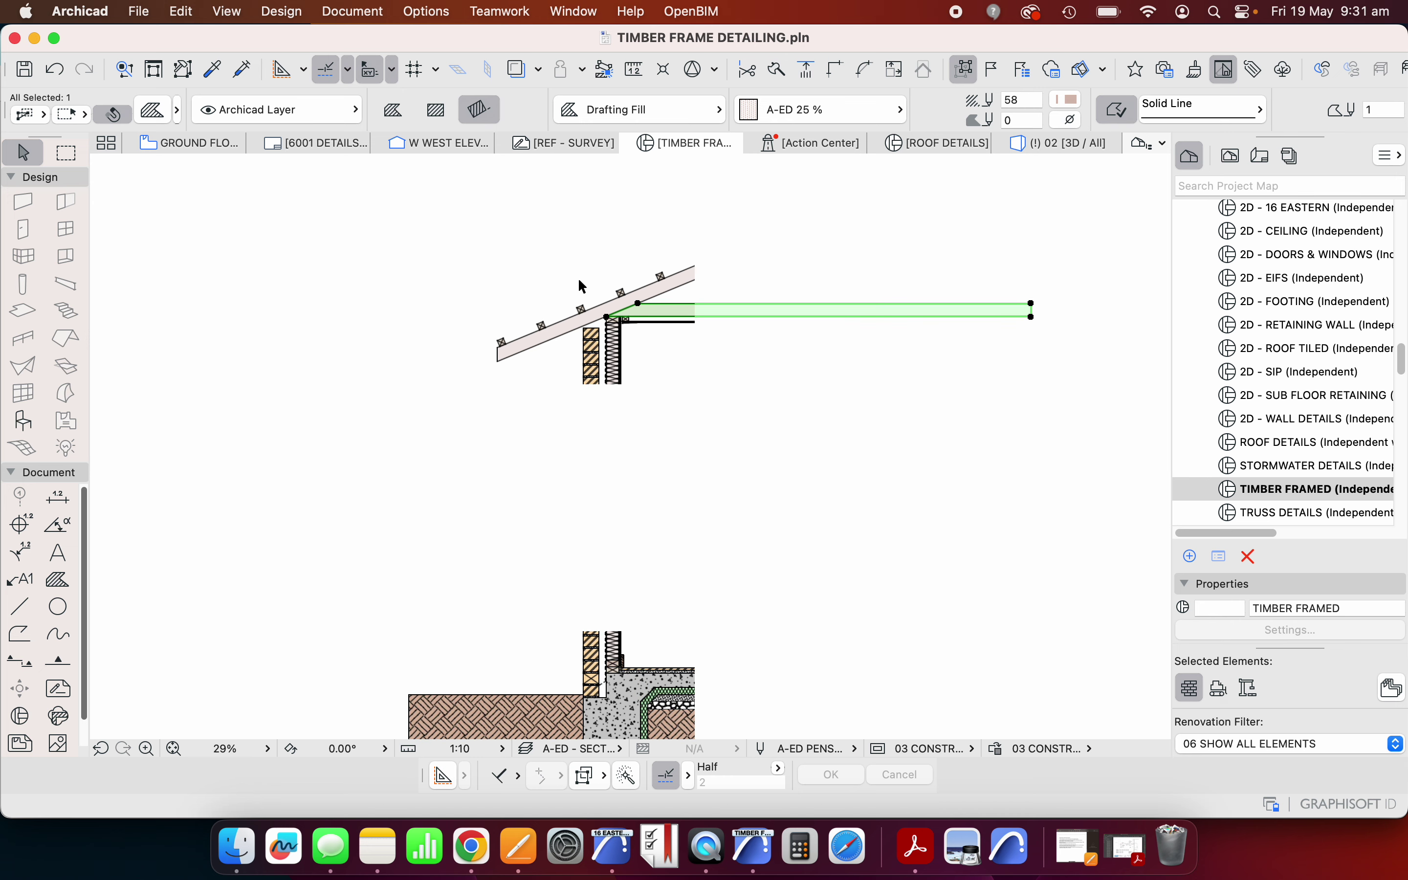
{"action": "left_click", "coordinate": [579, 281]}
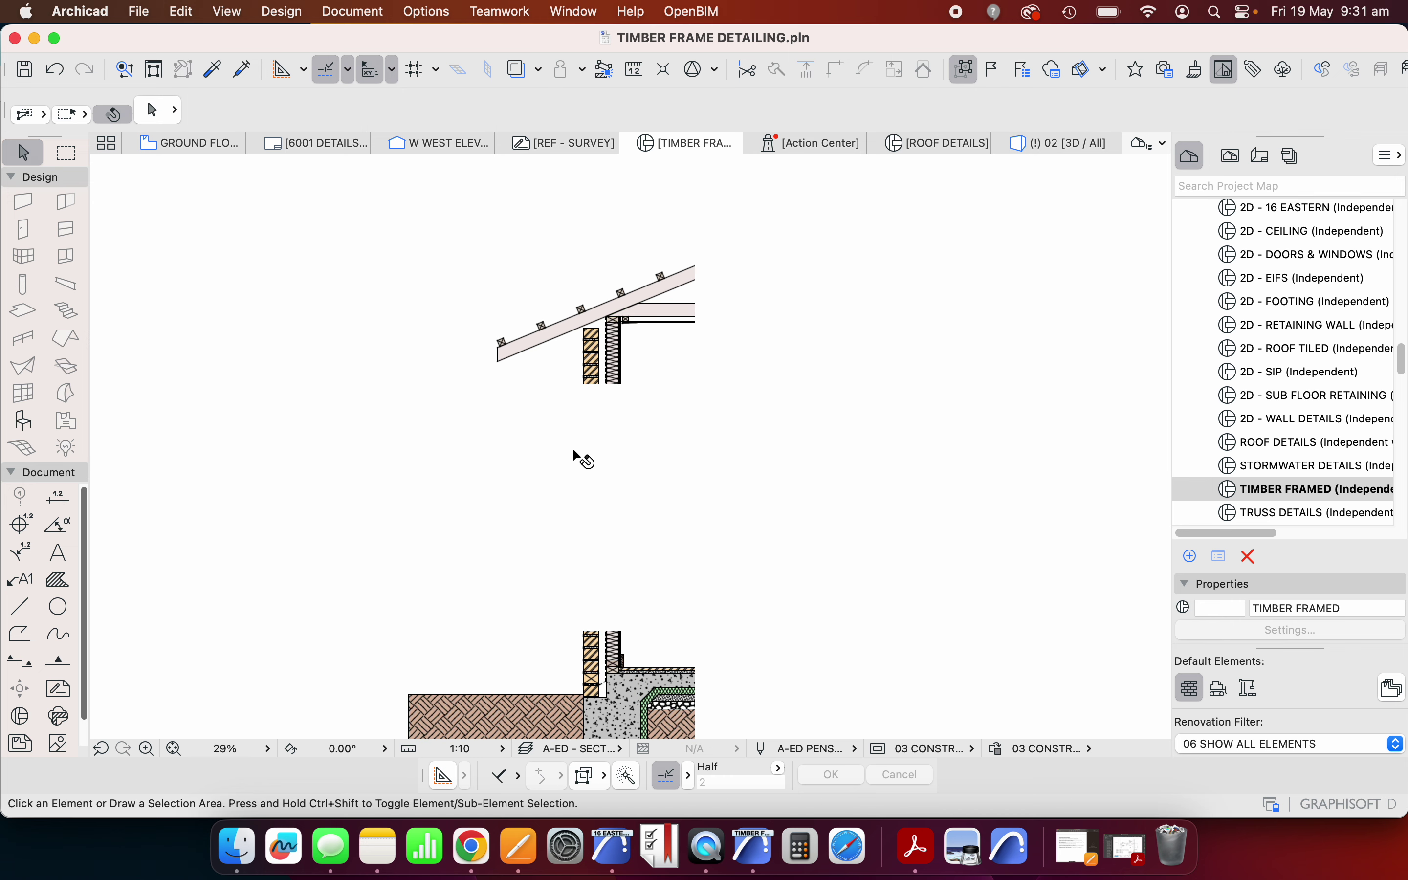
Review the brick wall and timber frame from the roof eave down to the concrete slab footing in the TIMBER FRAMED detail.
{"action": "scroll", "coordinate": [484, 446], "scroll_direction": "down", "scroll_amount": 1}
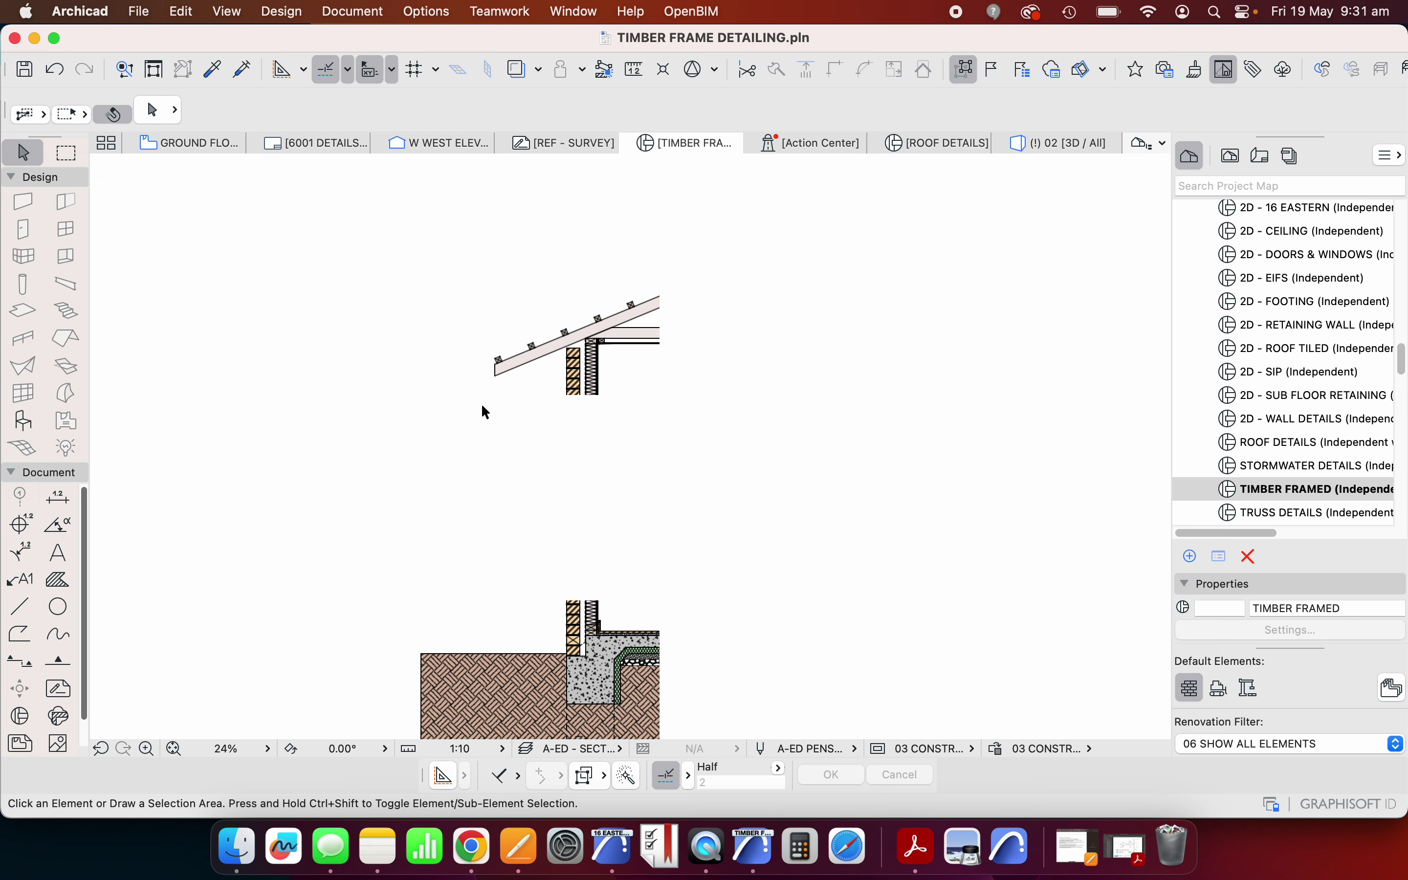
{"action": "scroll", "coordinate": [483, 407], "scroll_direction": "down", "scroll_amount": 1}
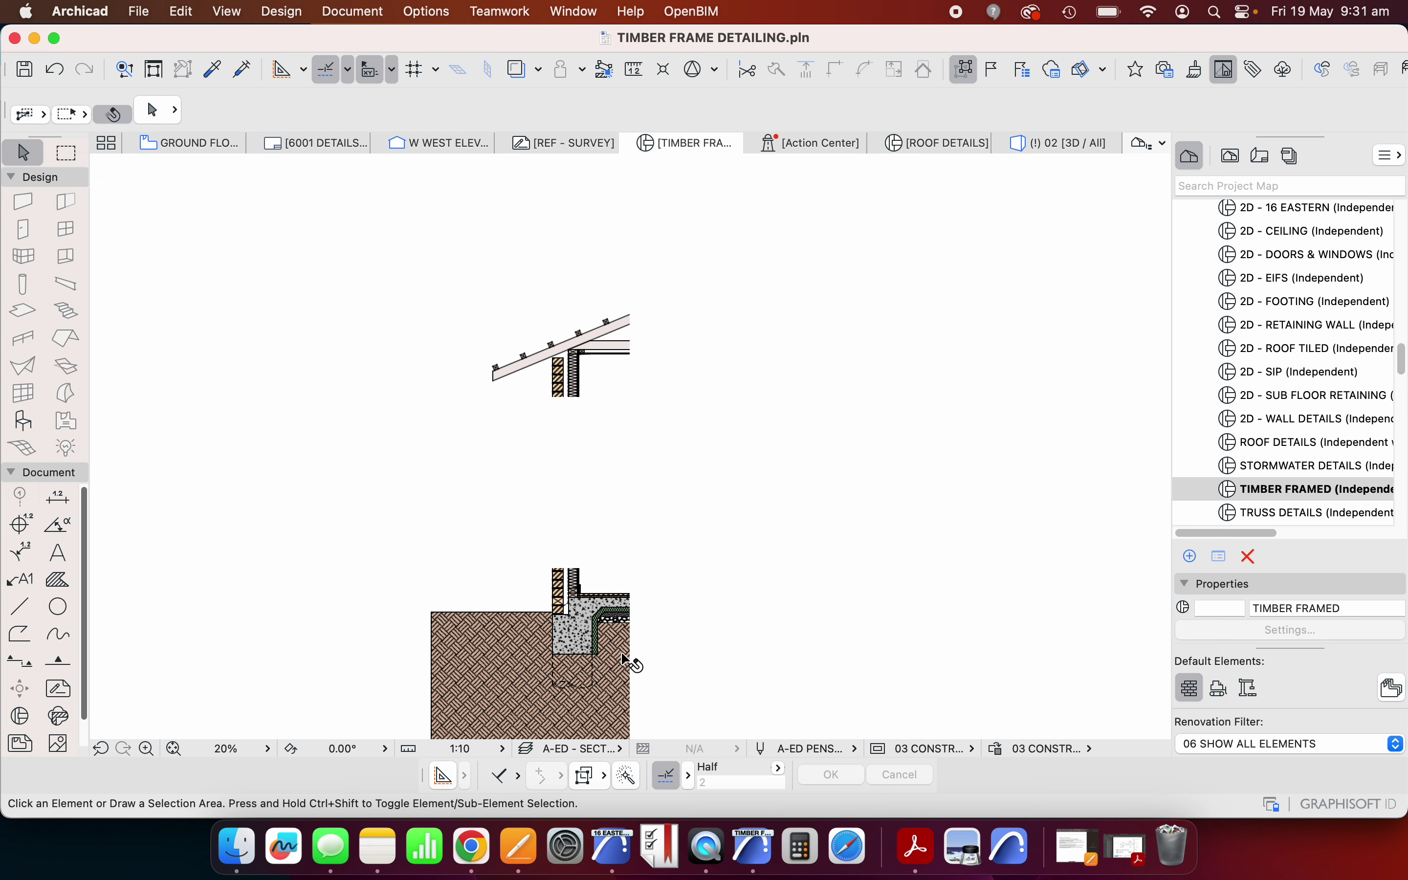
{"action": "scroll", "coordinate": [605, 629], "scroll_direction": "up", "scroll_amount": 1}
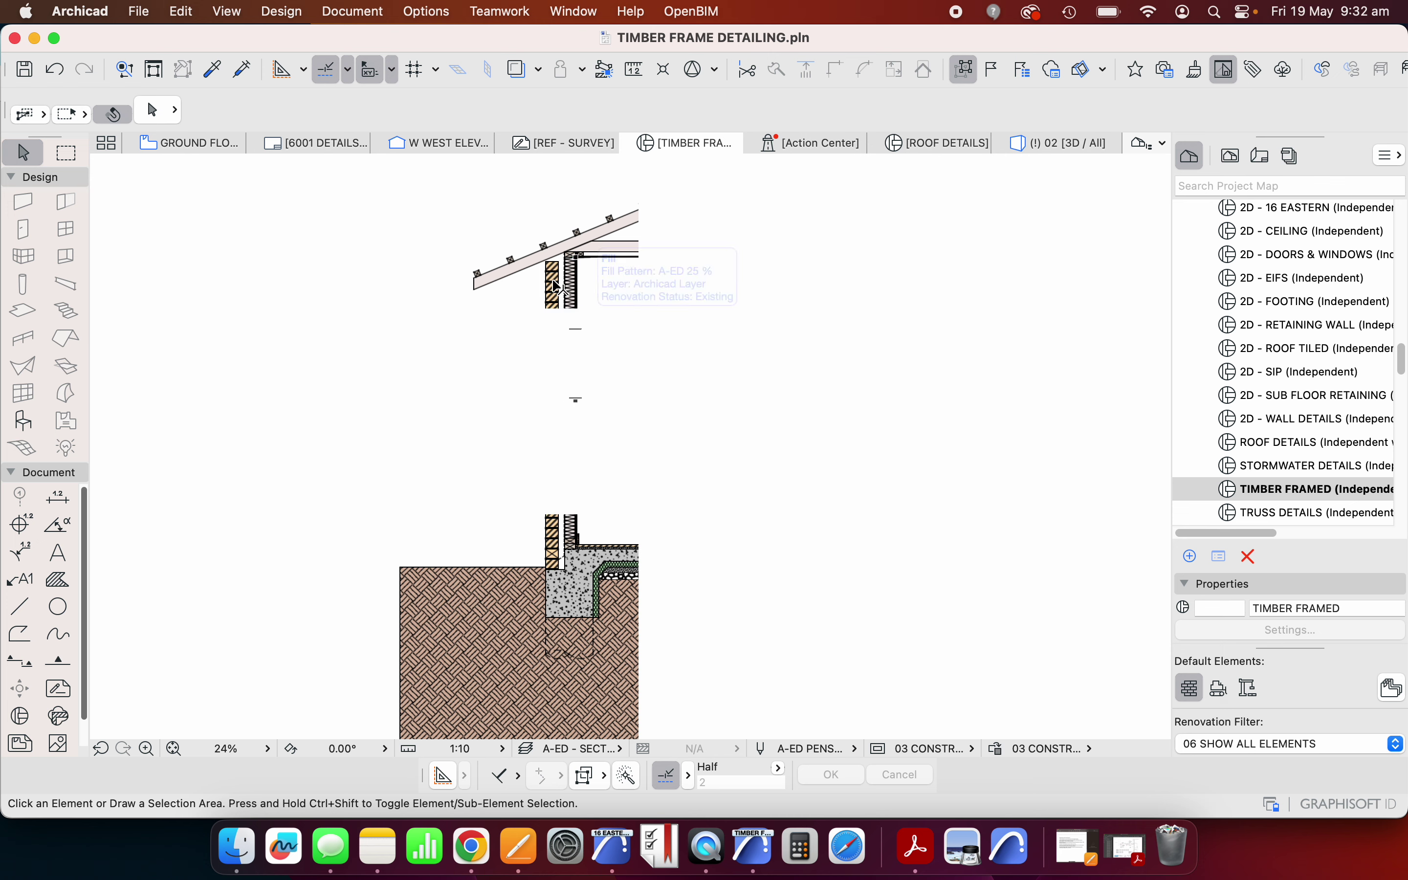
{"action": "scroll", "coordinate": [554, 302], "scroll_direction": "up", "scroll_amount": 3}
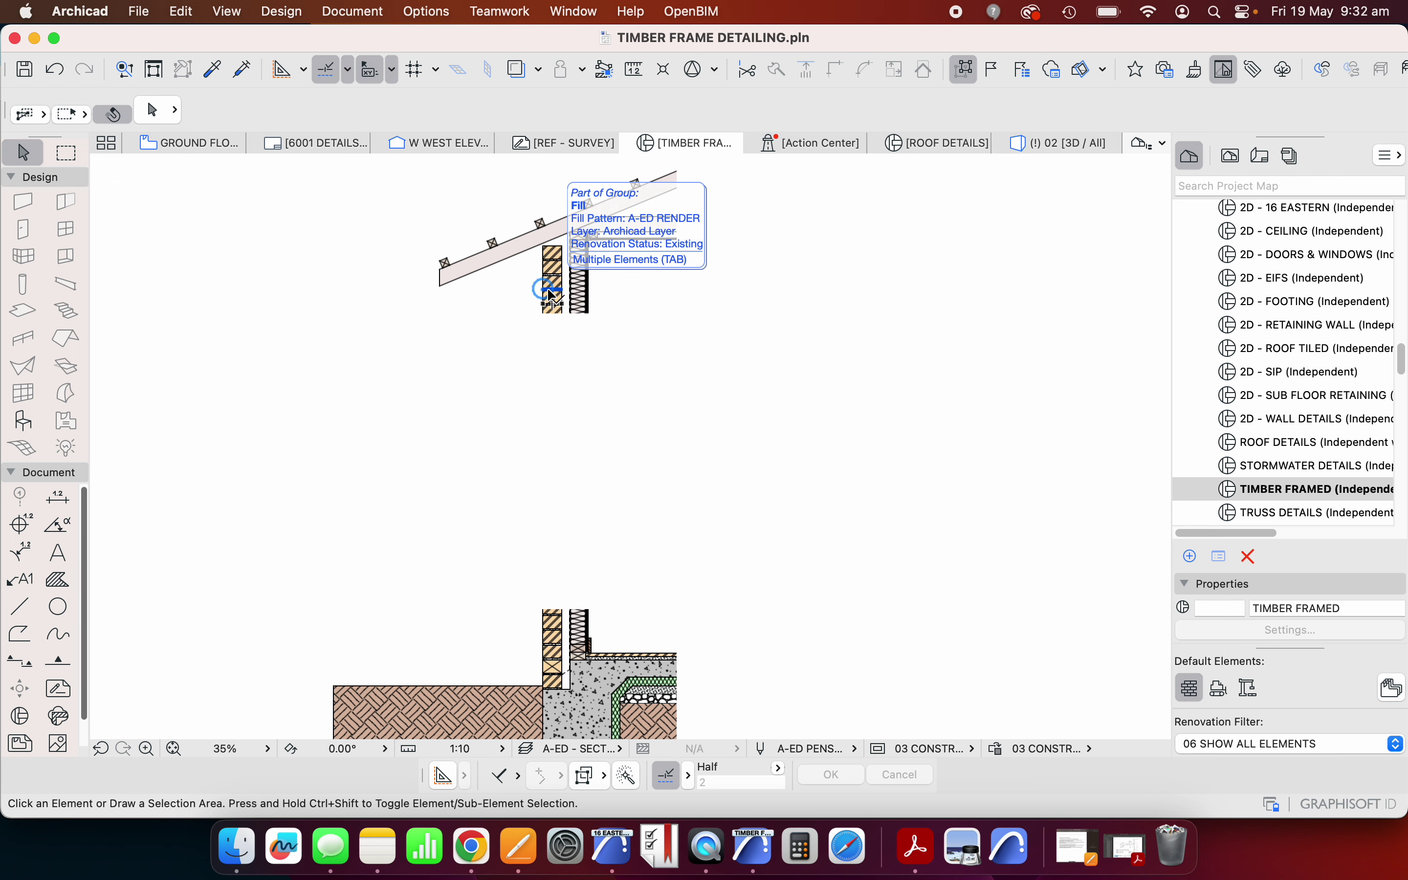
{"action": "left_click", "coordinate": [551, 295]}
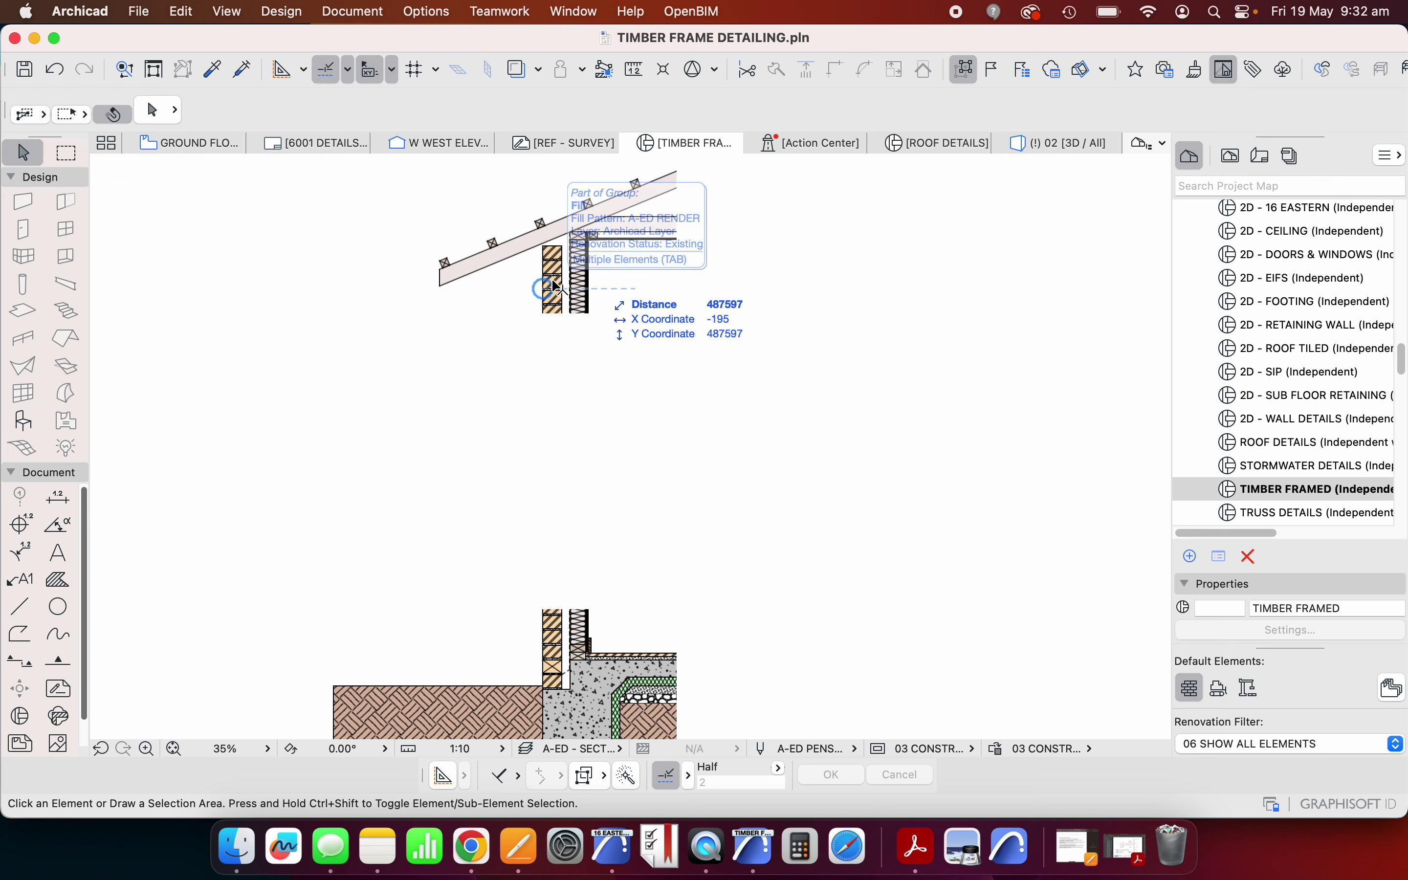
{"action": "scroll", "coordinate": [367, 206], "scroll_direction": "down", "scroll_amount": 2}
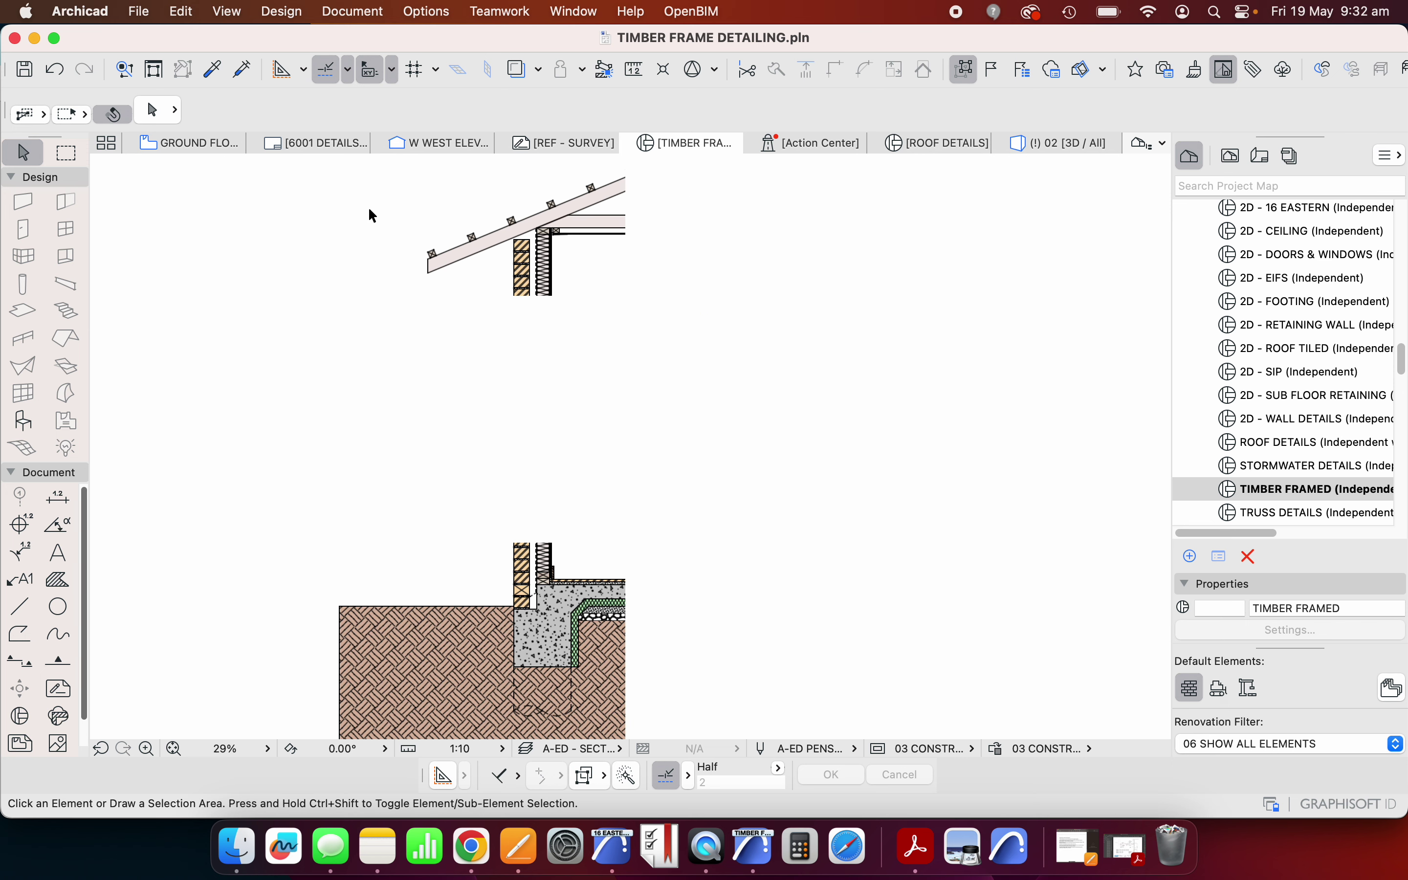